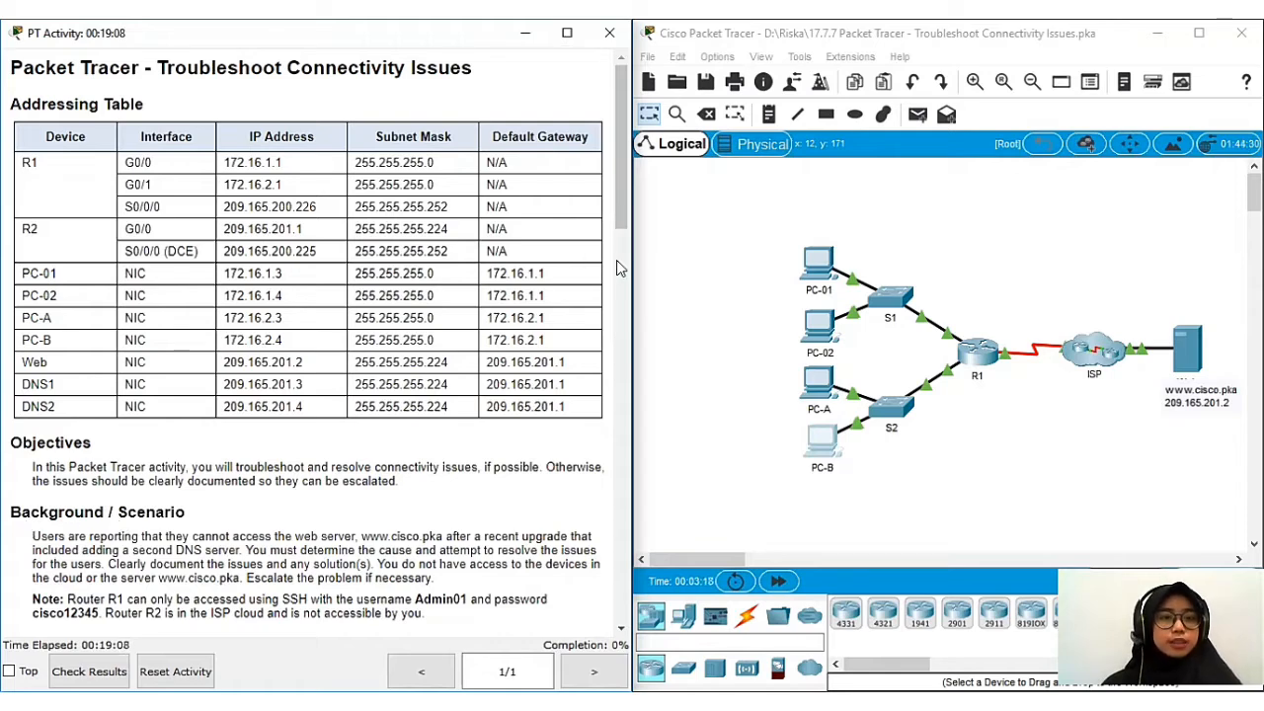
Step: Read the activity's addressing table, background scenario and the Step 1 and Step 2 instructions
{"action": "scroll", "coordinate": [69, 459], "scroll_direction": "down", "scroll_amount": 3}
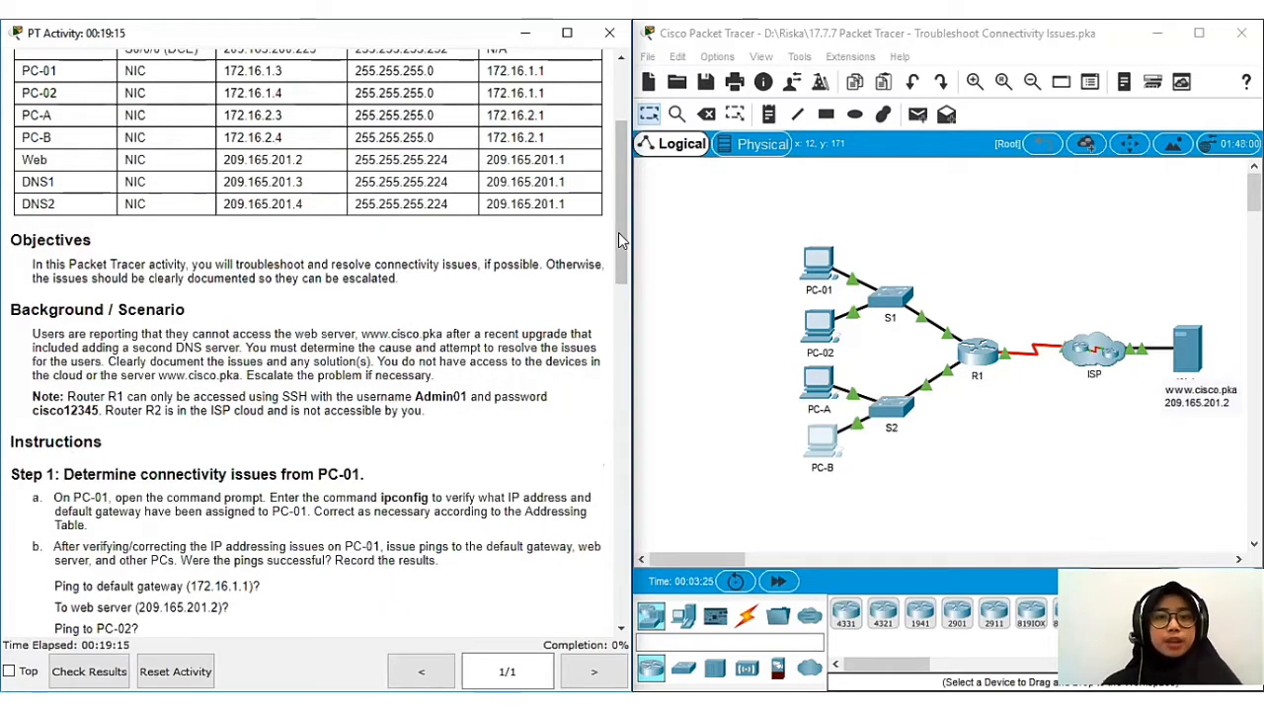
{"action": "scroll", "coordinate": [618, 168], "scroll_direction": "up", "scroll_amount": 1}
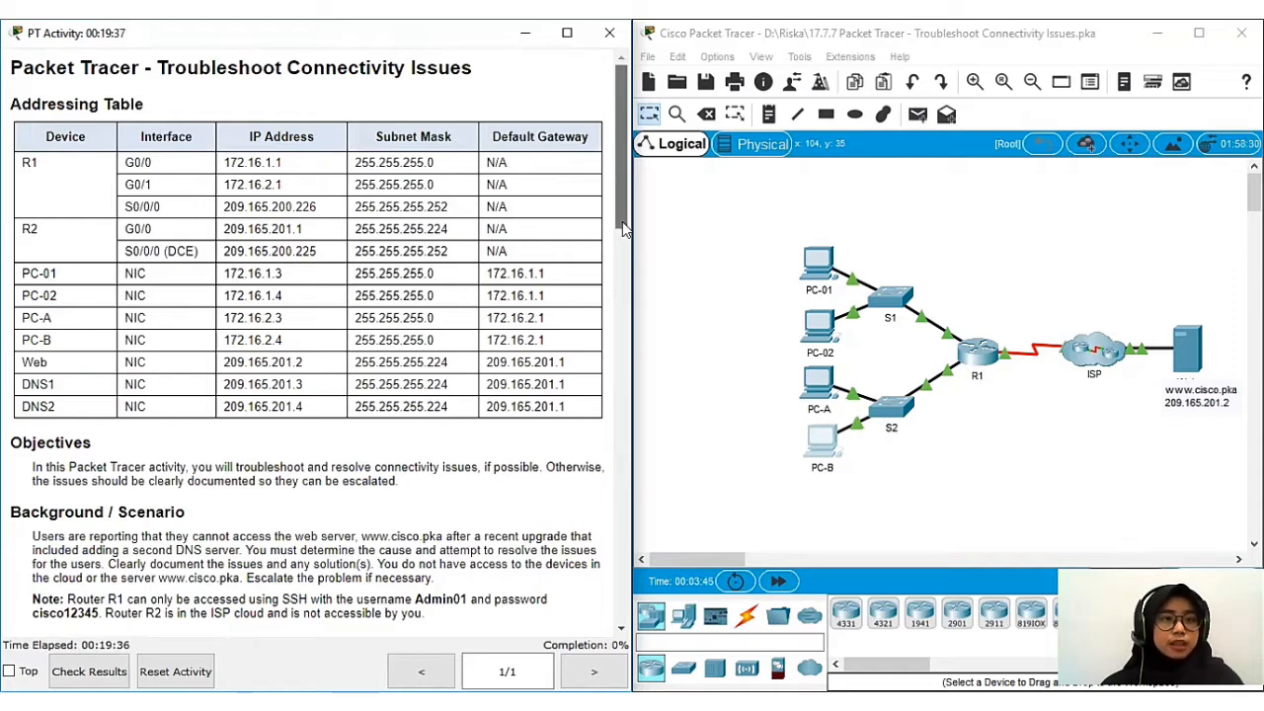
{"action": "scroll", "coordinate": [622, 222], "scroll_direction": "down", "scroll_amount": 4}
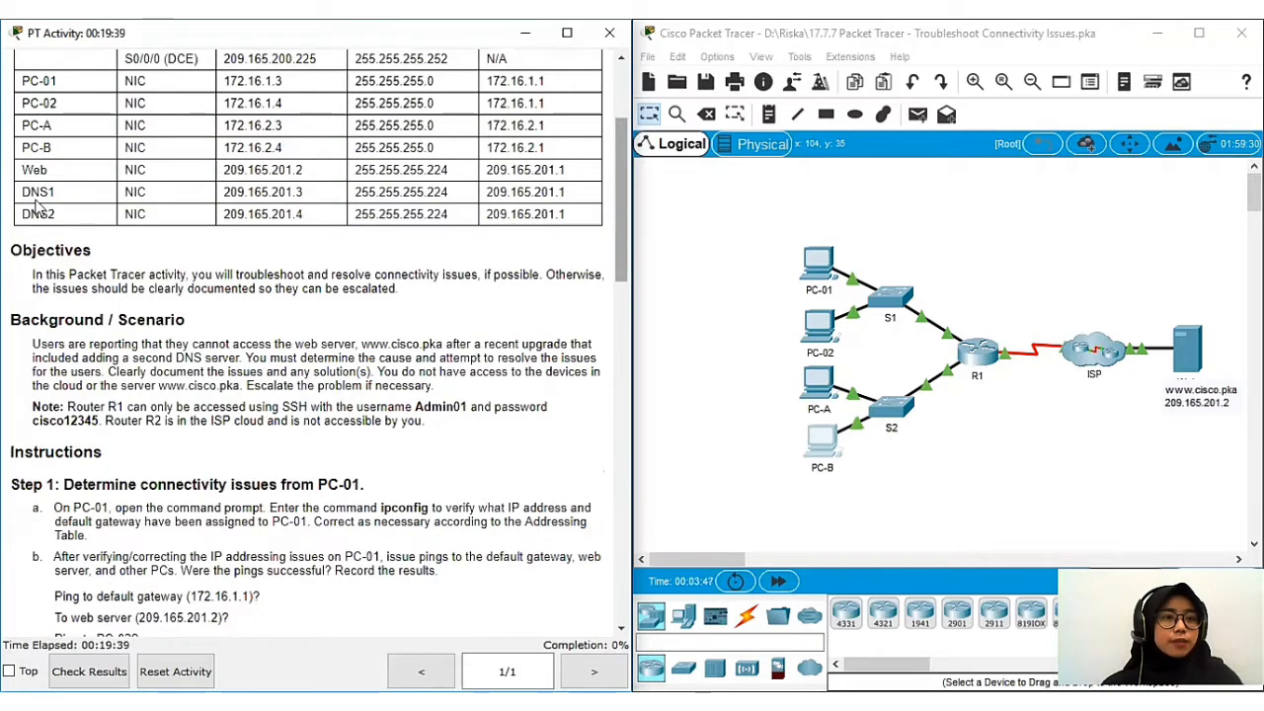
{"action": "scroll", "coordinate": [77, 211], "scroll_direction": "down", "scroll_amount": 1}
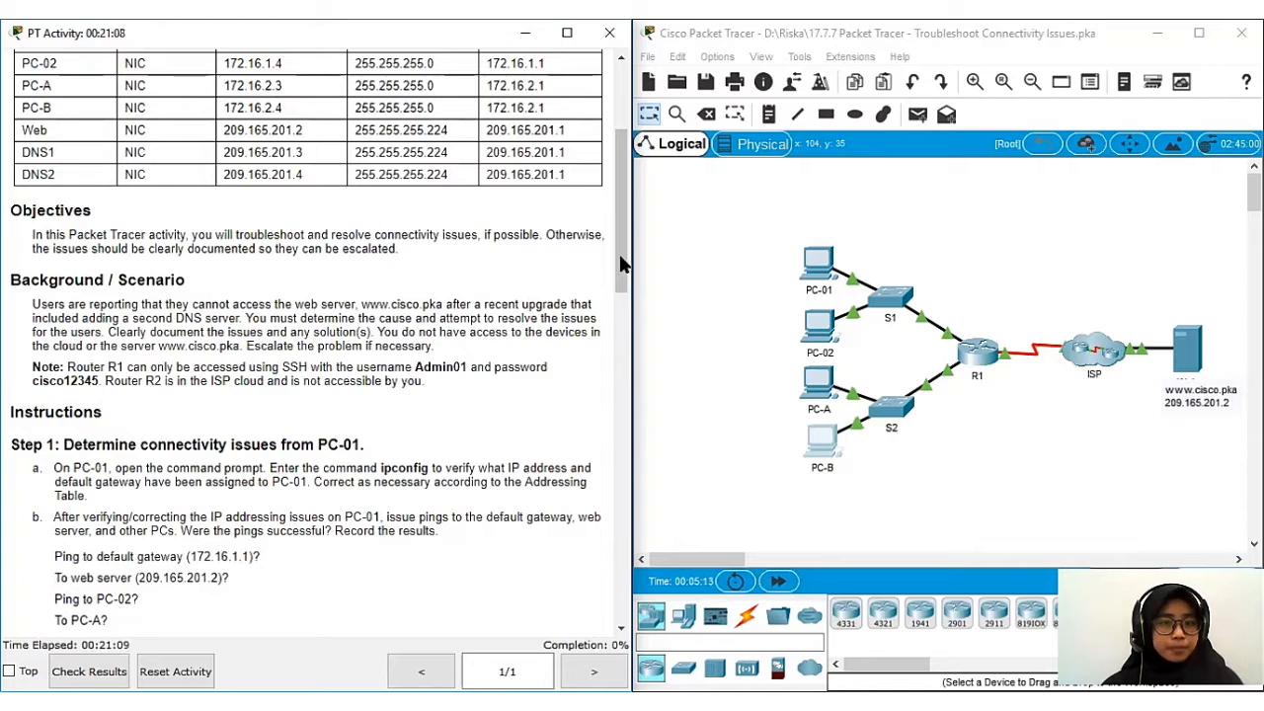
{"action": "left_click_drag", "start_coordinate": [618, 287], "coordinate": [621, 361]}
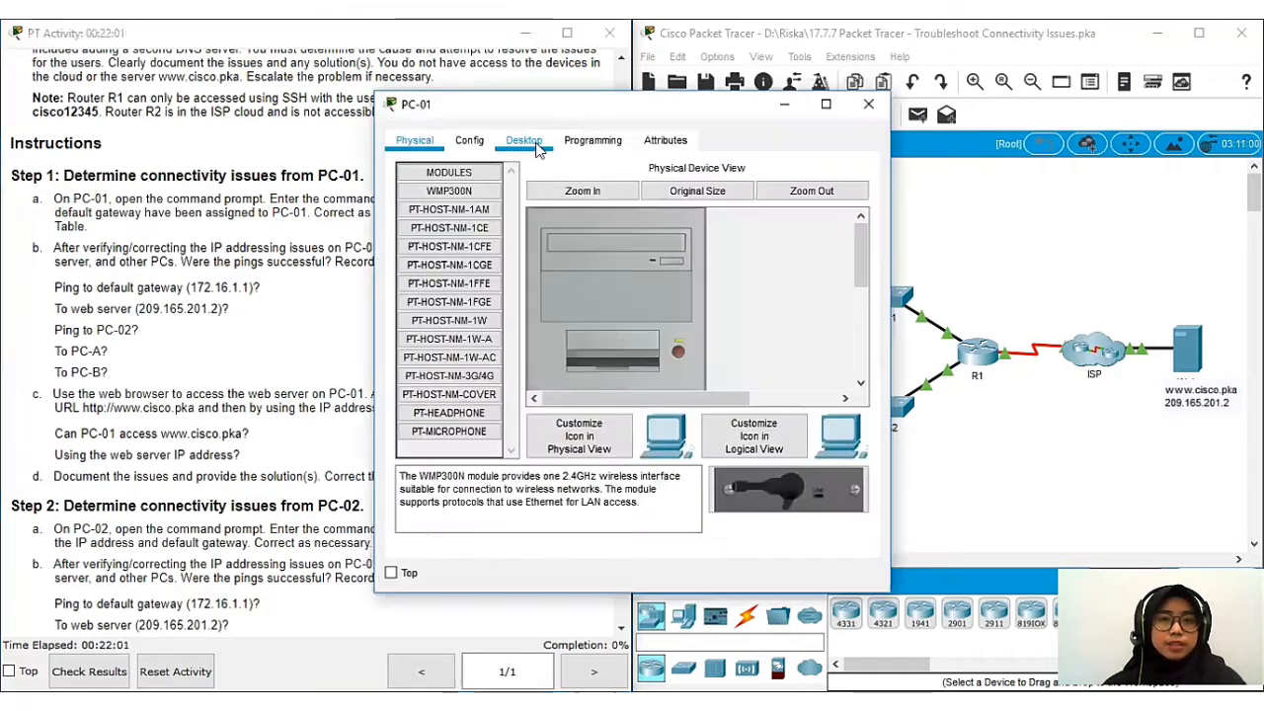
Step: Run ipconfig in the command prompt of PC-01 to check its assigned IP addressing
{"action": "left_click", "coordinate": [528, 143]}
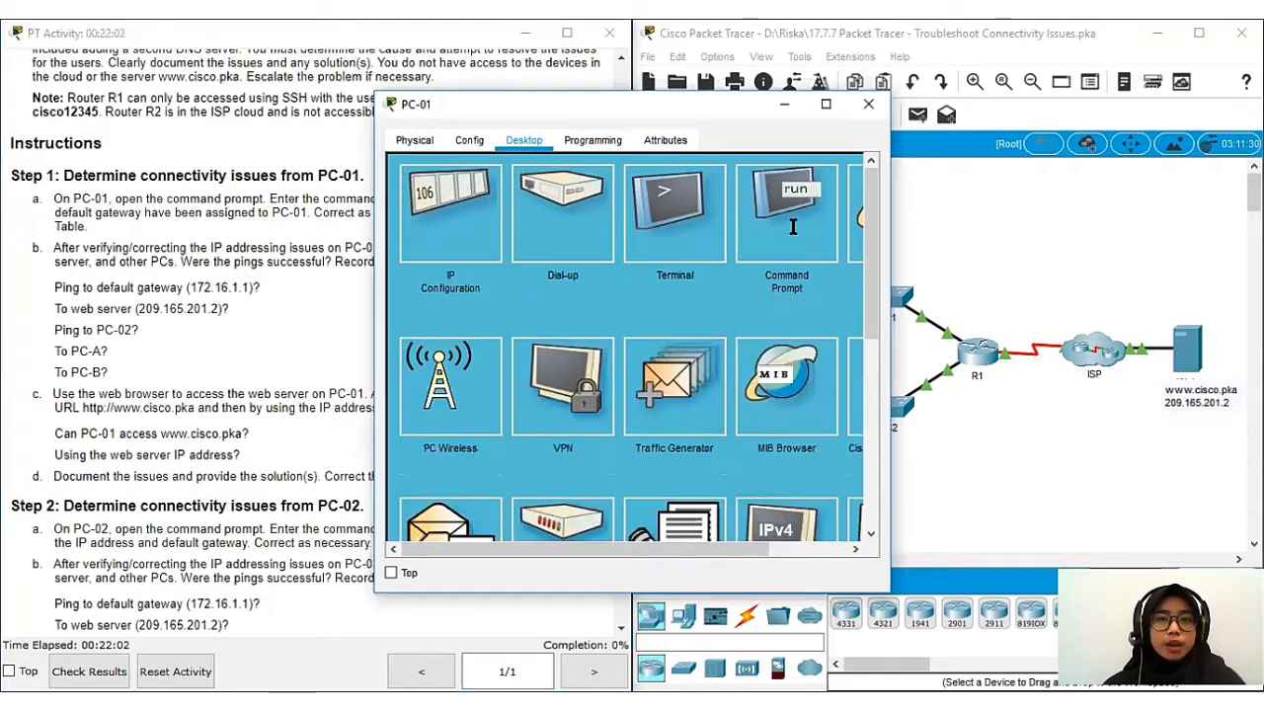
{"action": "left_click", "coordinate": [791, 232]}
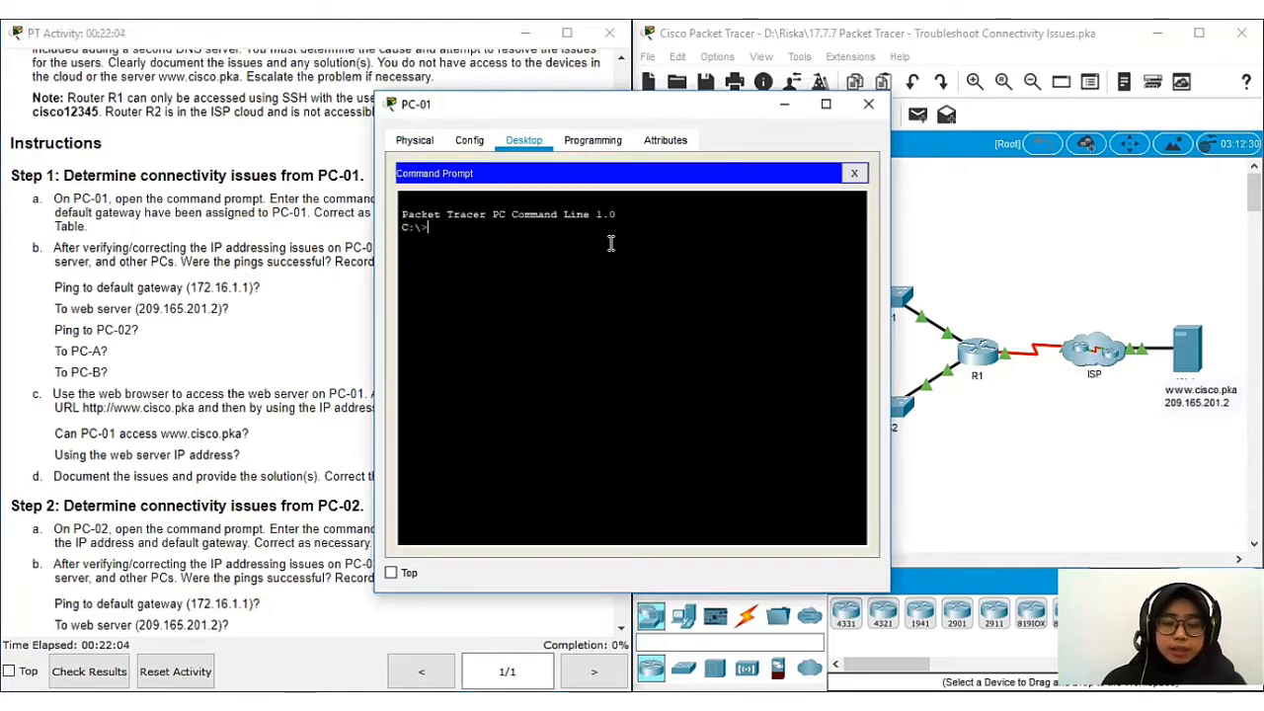
{"action": "type", "text": "ipc"}
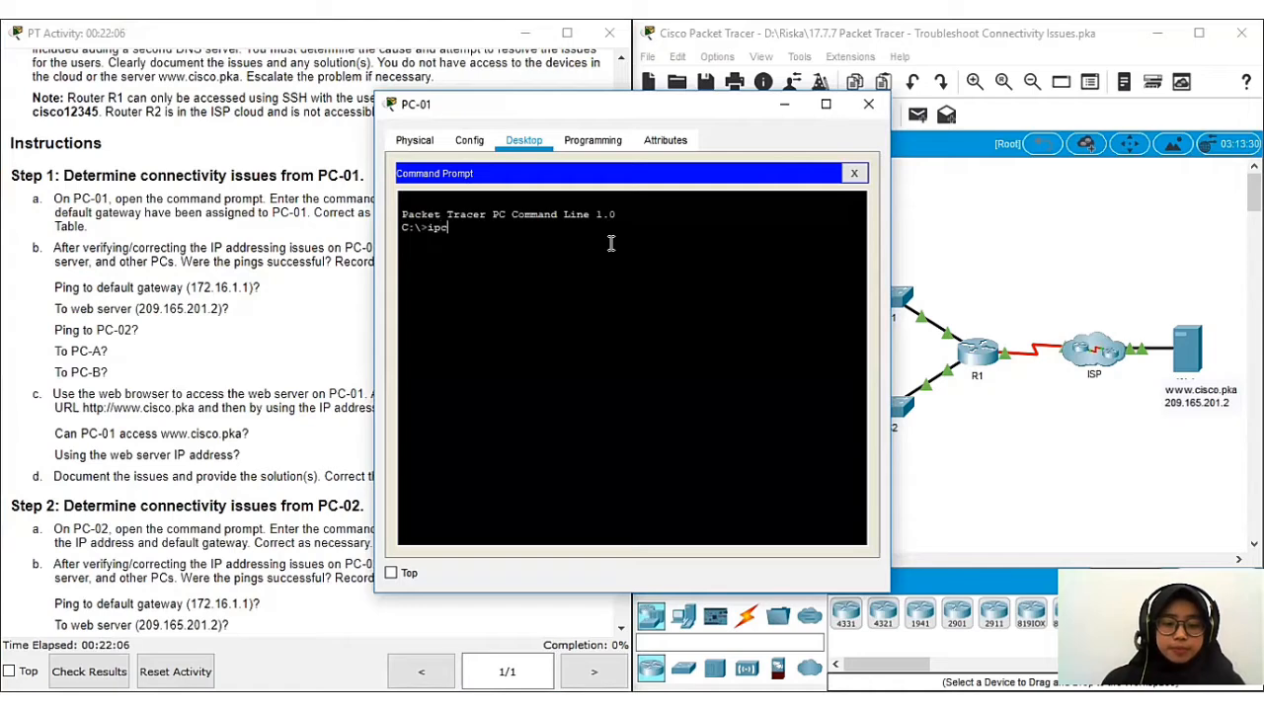
{"action": "type", "text": "onfig"}
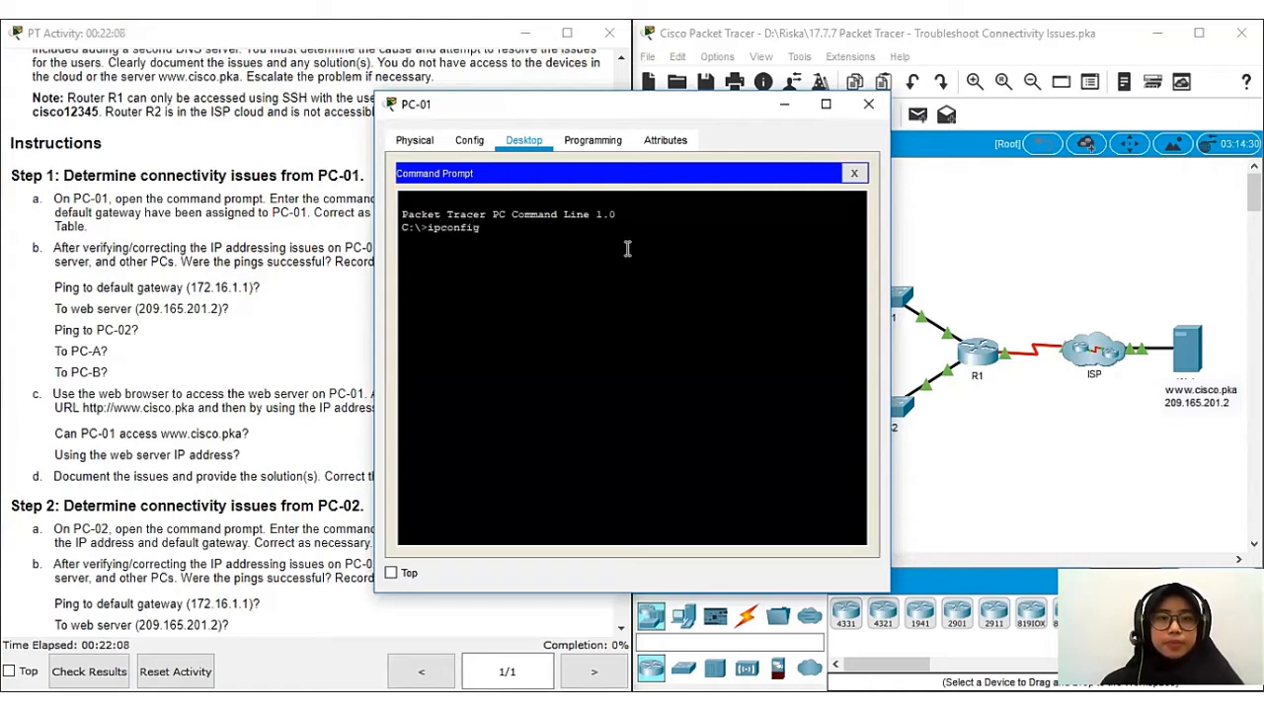
{"action": "key", "text": "Return"}
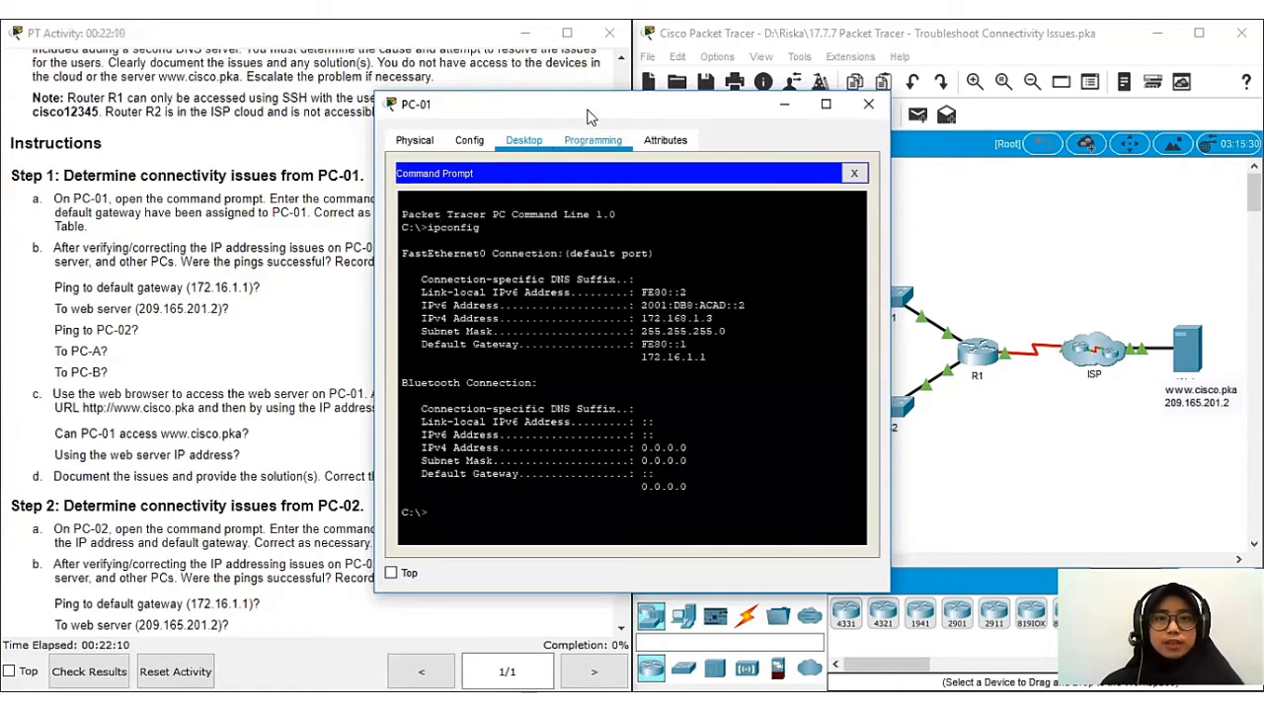
Step: Compare PC-01's reported IPv4 address, subnet mask and default gateway with its row in the addressing table
{"action": "left_click_drag", "start_coordinate": [628, 111], "coordinate": [869, 119]}
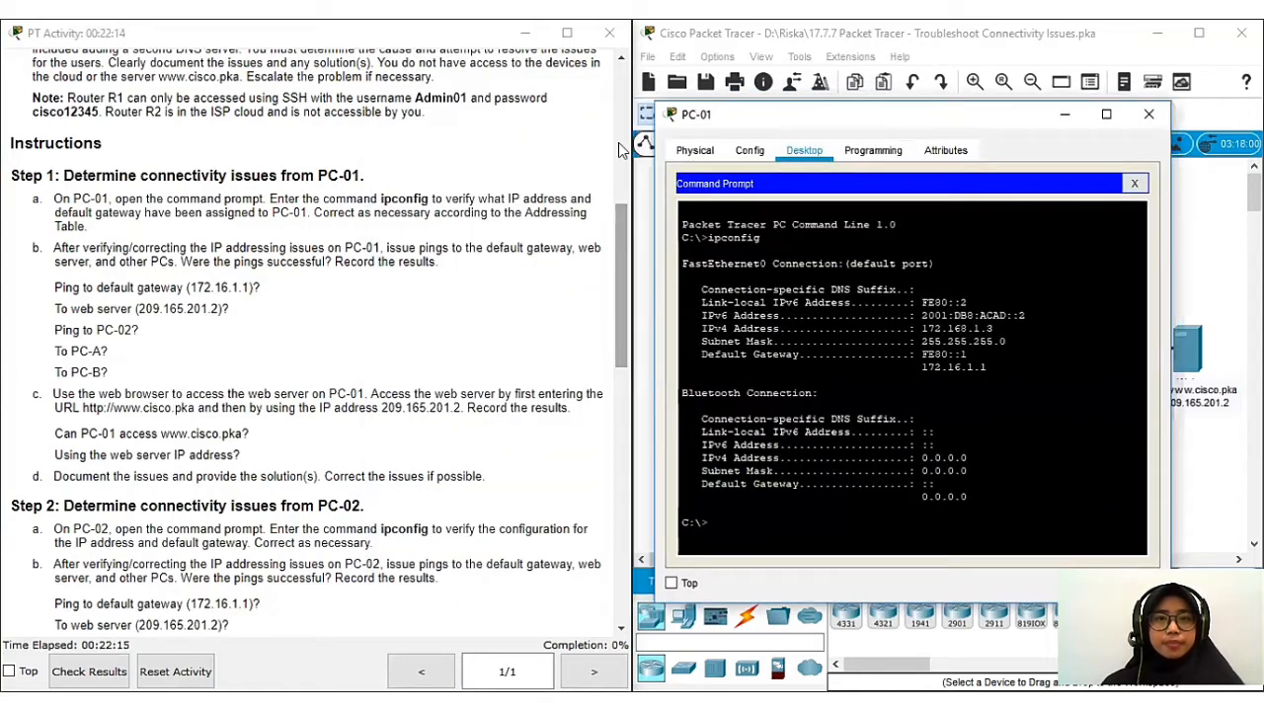
{"action": "scroll", "coordinate": [622, 150], "scroll_direction": "up", "scroll_amount": 5}
{"action": "scroll", "coordinate": [253, 342], "scroll_direction": "up", "scroll_amount": 1}
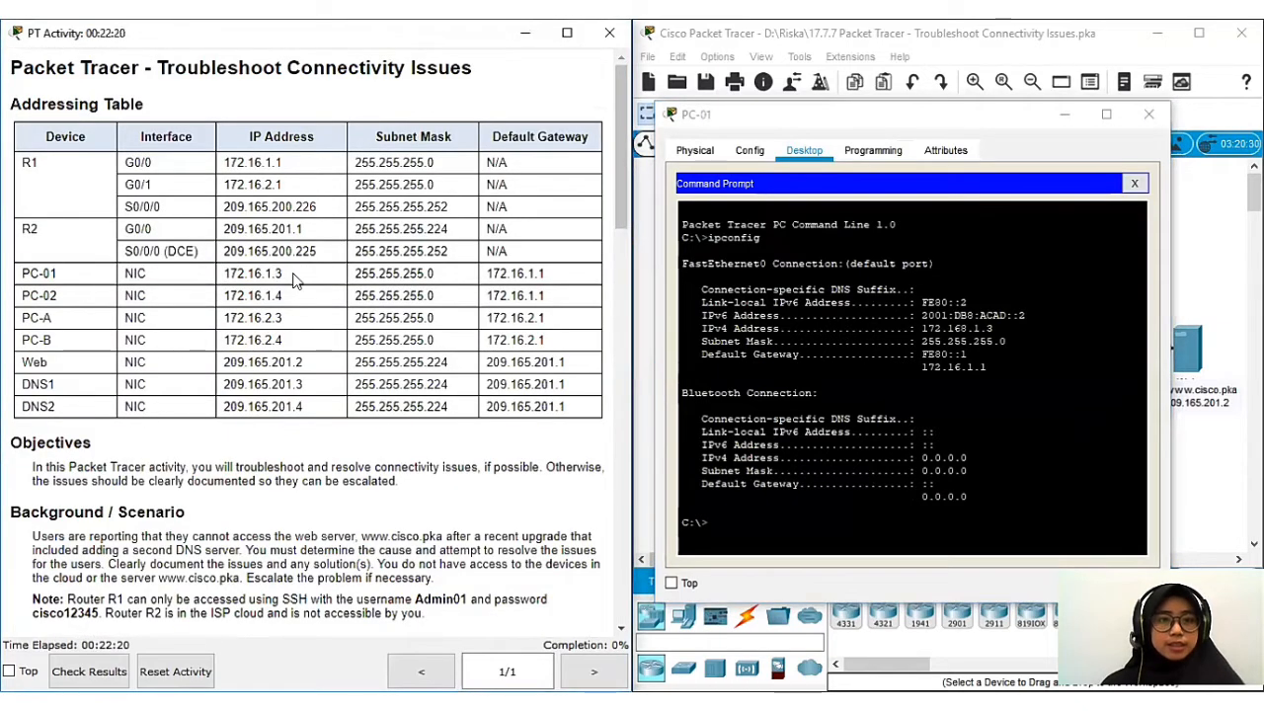
{"action": "left_click_drag", "start_coordinate": [293, 274], "coordinate": [224, 274]}
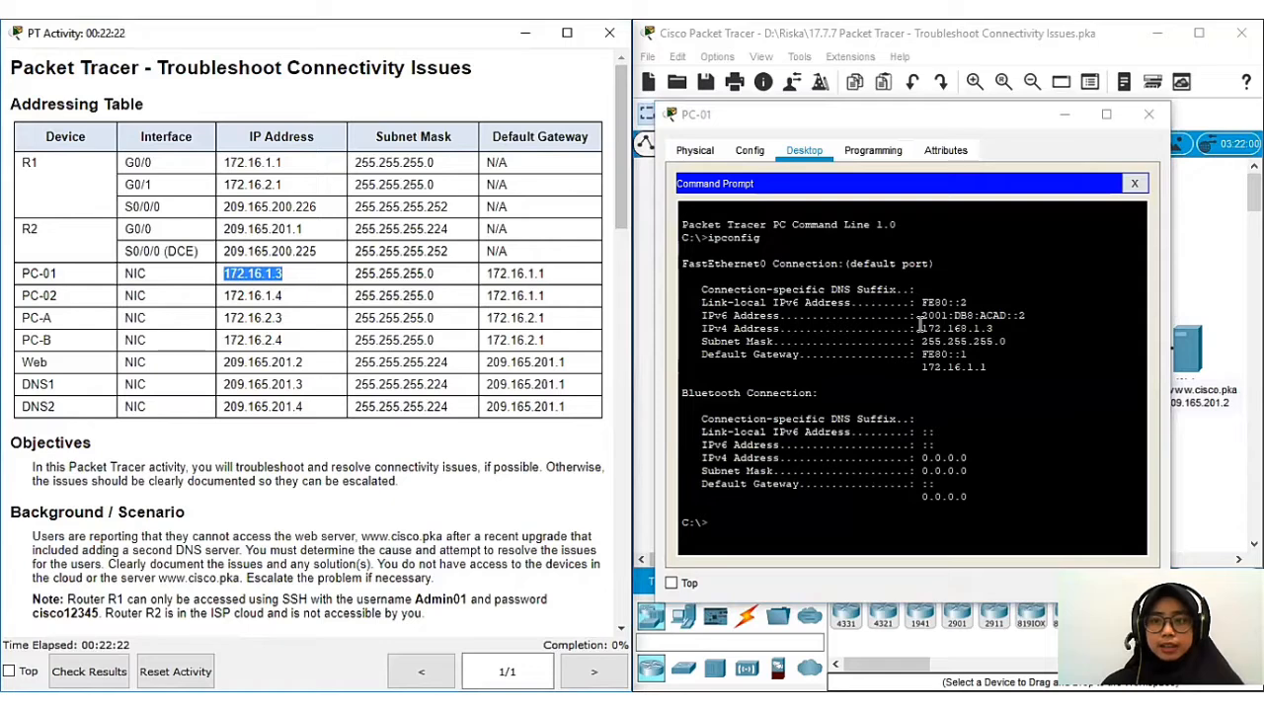
{"action": "double_click", "coordinate": [987, 329]}
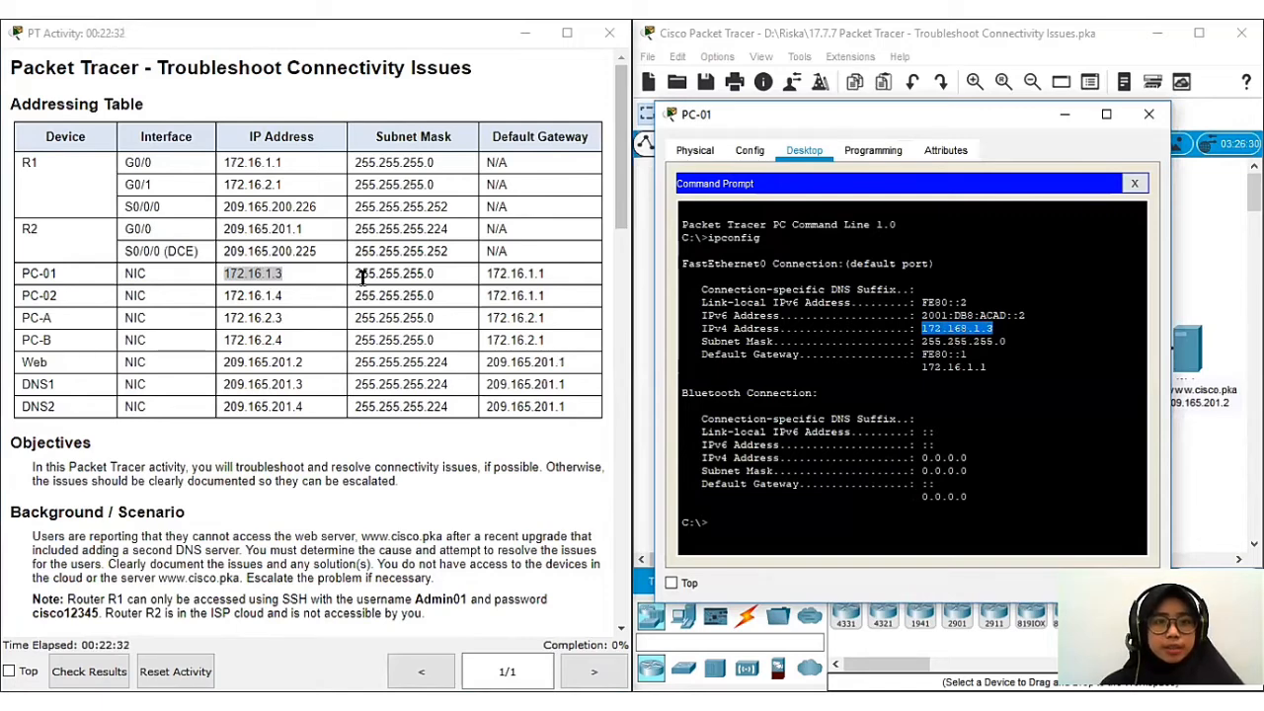
{"action": "left_click_drag", "start_coordinate": [362, 277], "coordinate": [443, 279]}
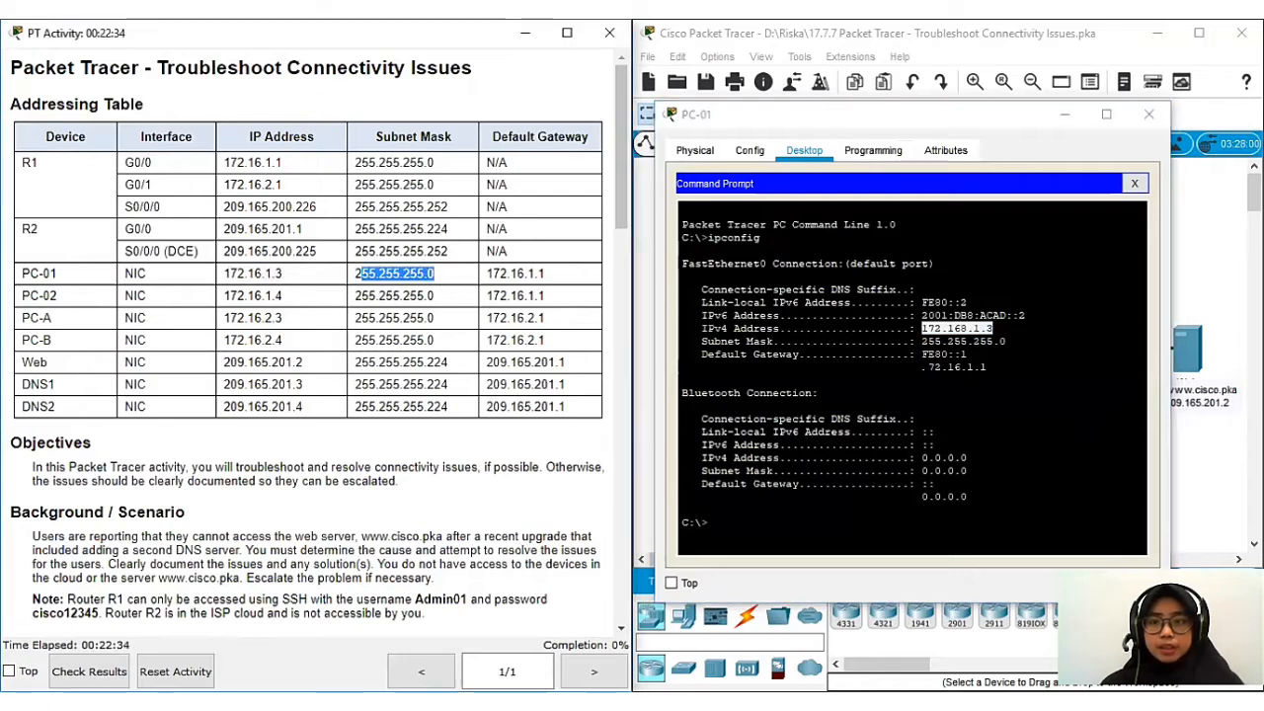
{"action": "left_click", "coordinate": [976, 348]}
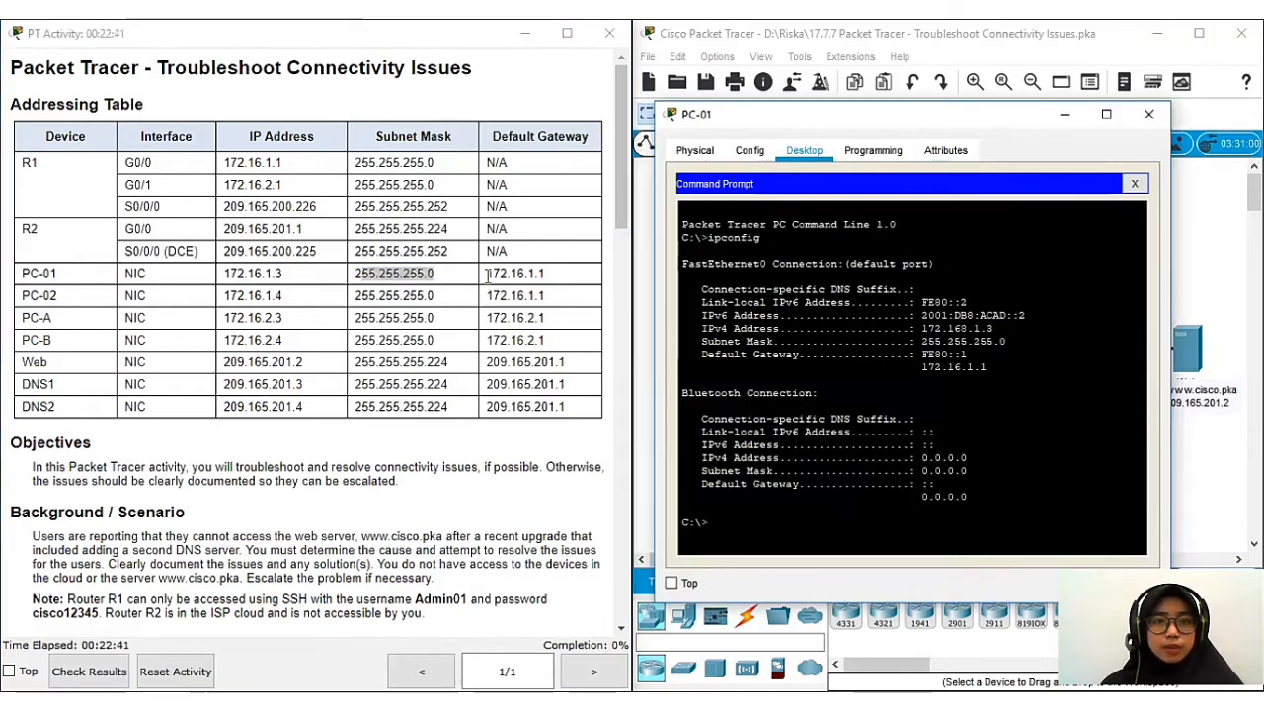
{"action": "left_click_drag", "start_coordinate": [487, 278], "coordinate": [571, 276]}
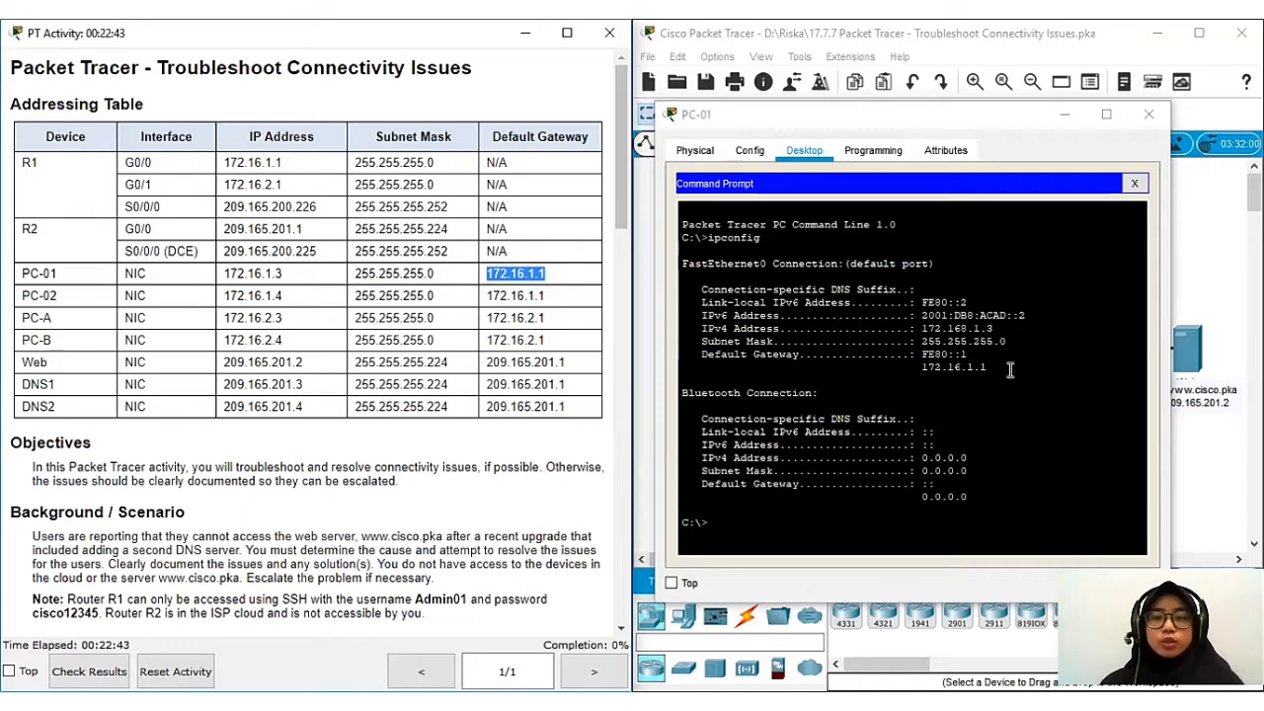
{"action": "left_click_drag", "start_coordinate": [1009, 369], "coordinate": [921, 367]}
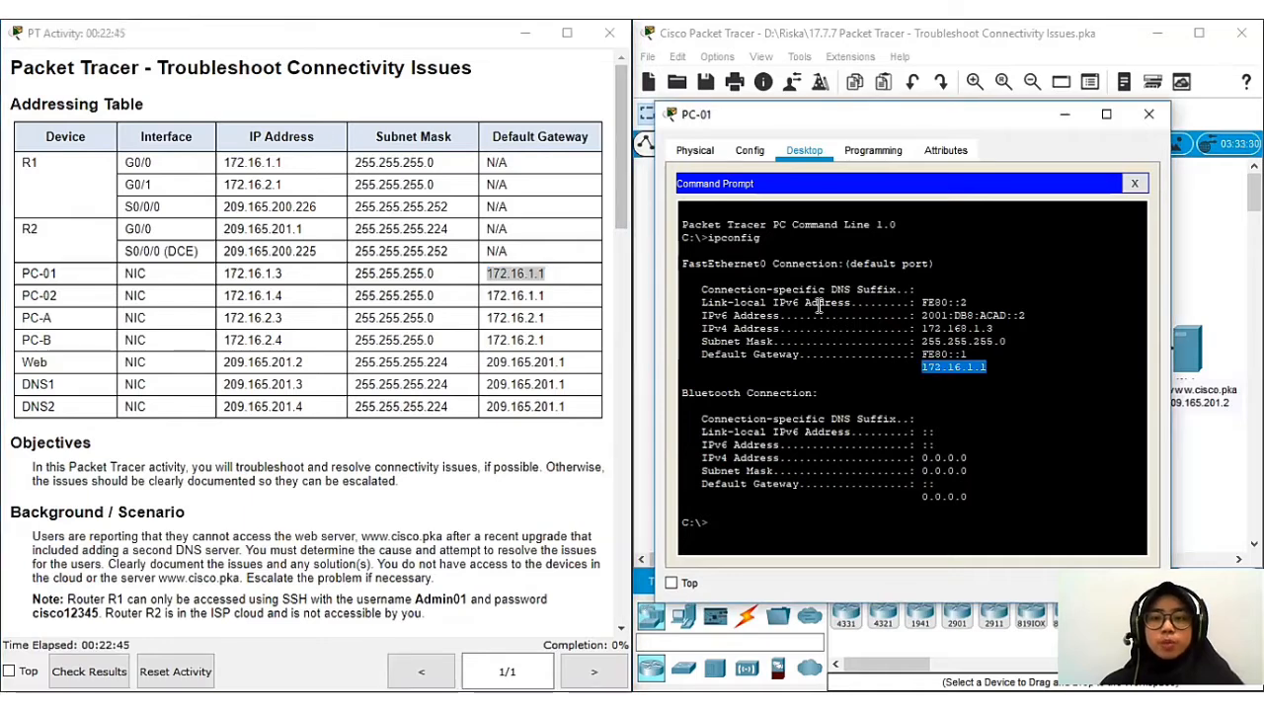
Step: Correct PC-01's static IPv4 address to 172.16.1.3 in its IP configuration
{"action": "left_click", "coordinate": [1132, 186]}
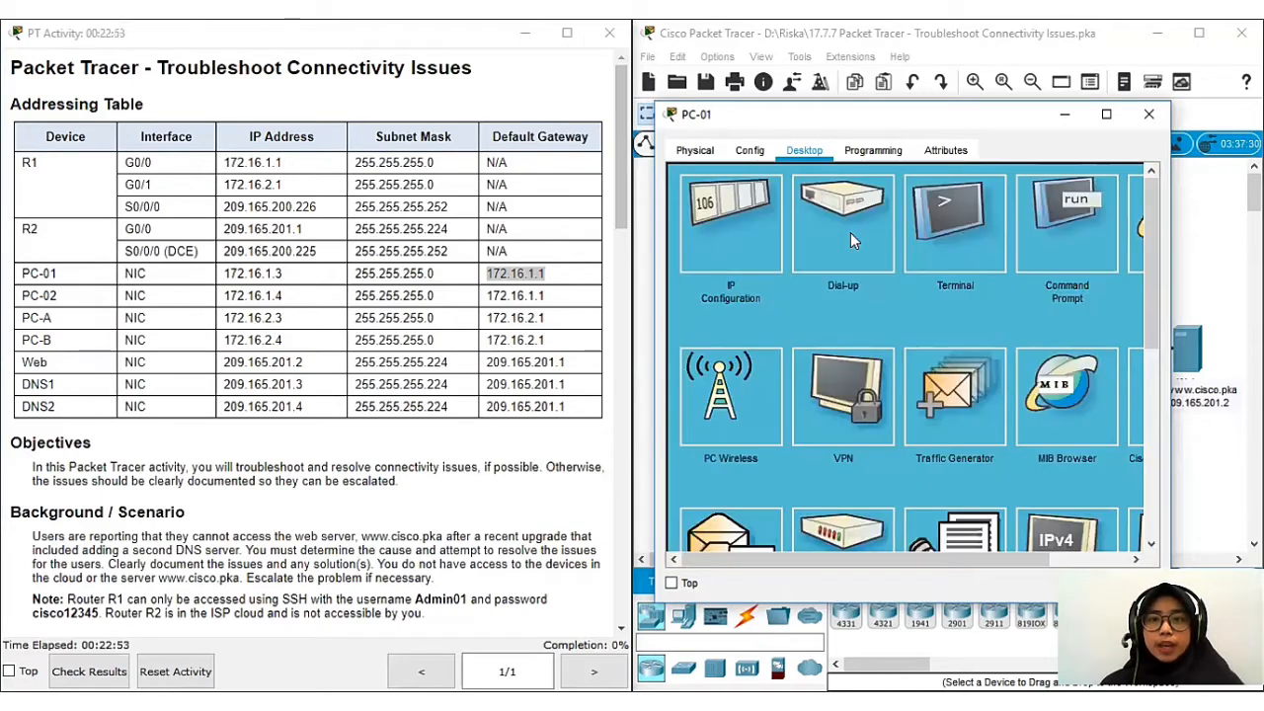
{"action": "left_click", "coordinate": [714, 223]}
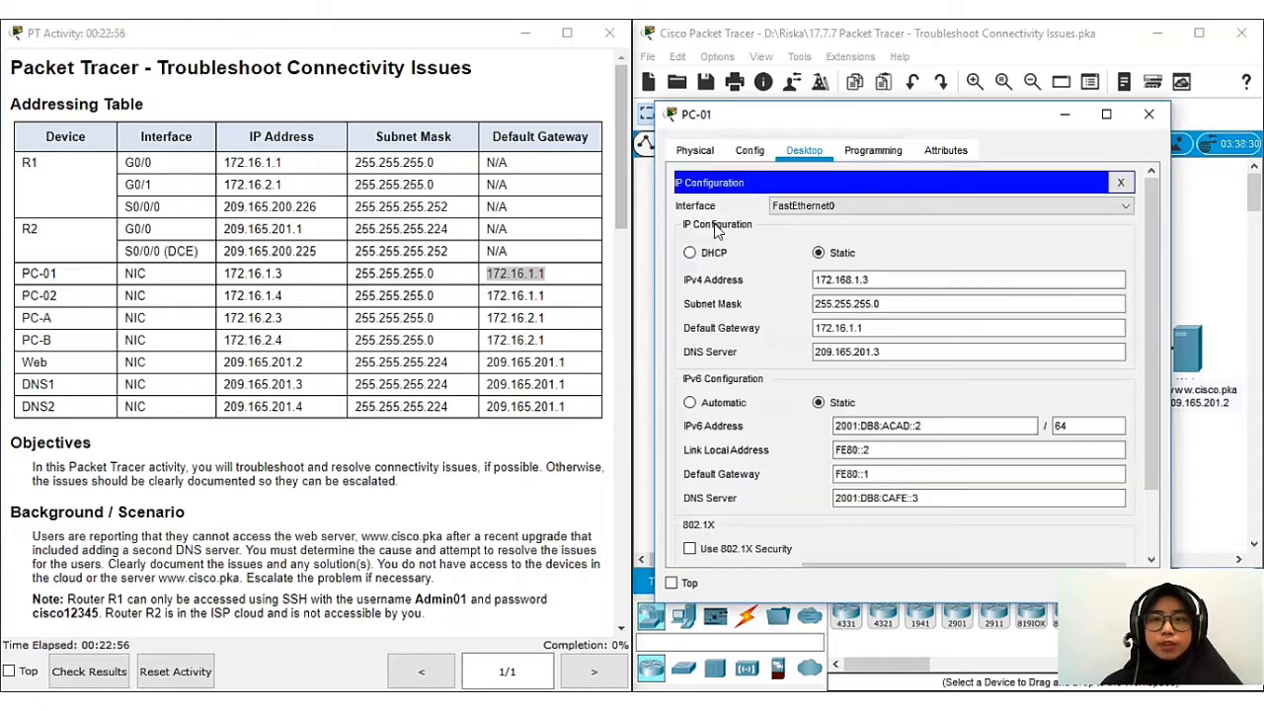
{"action": "left_click", "coordinate": [847, 279]}
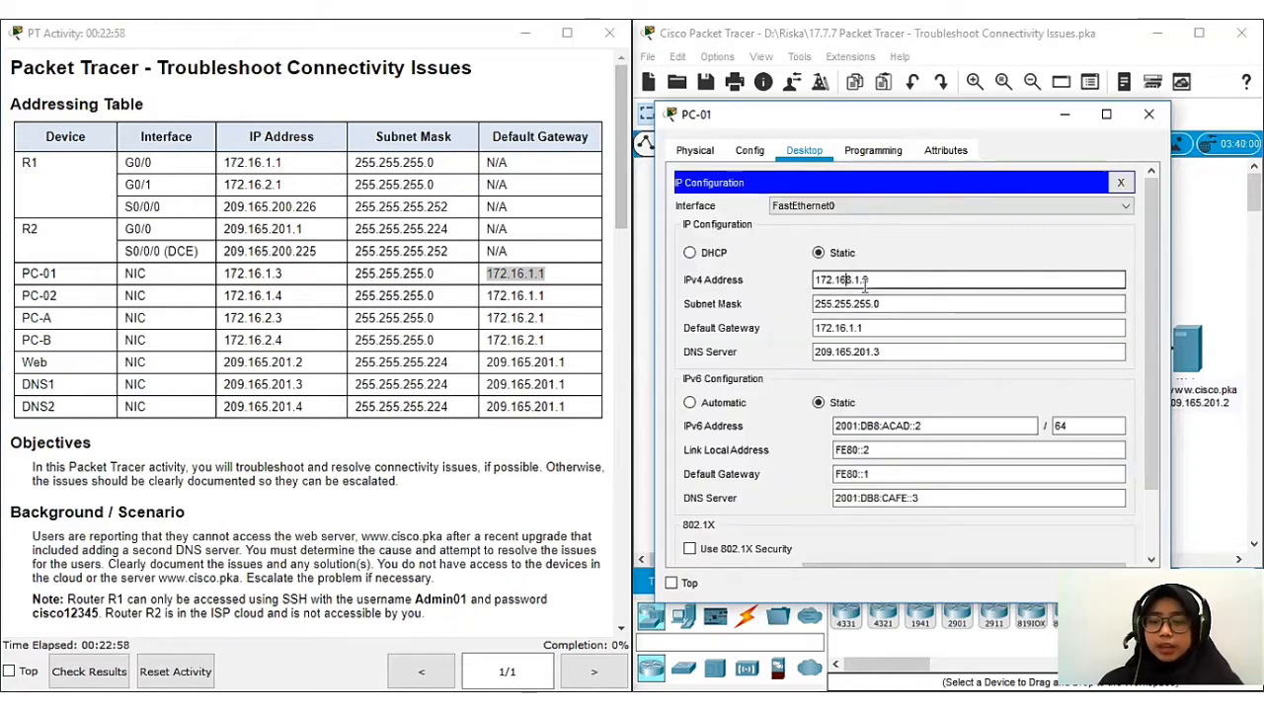
{"action": "key", "text": "Delete"}
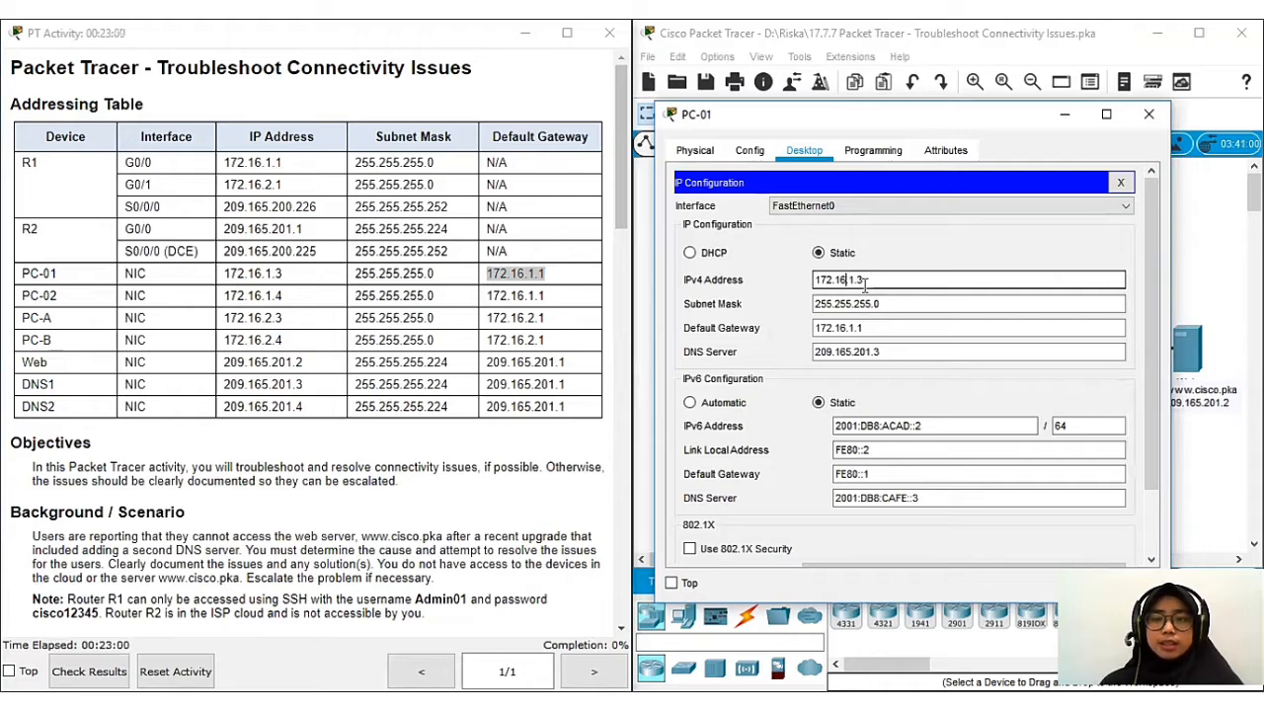
{"action": "left_click", "coordinate": [1119, 184]}
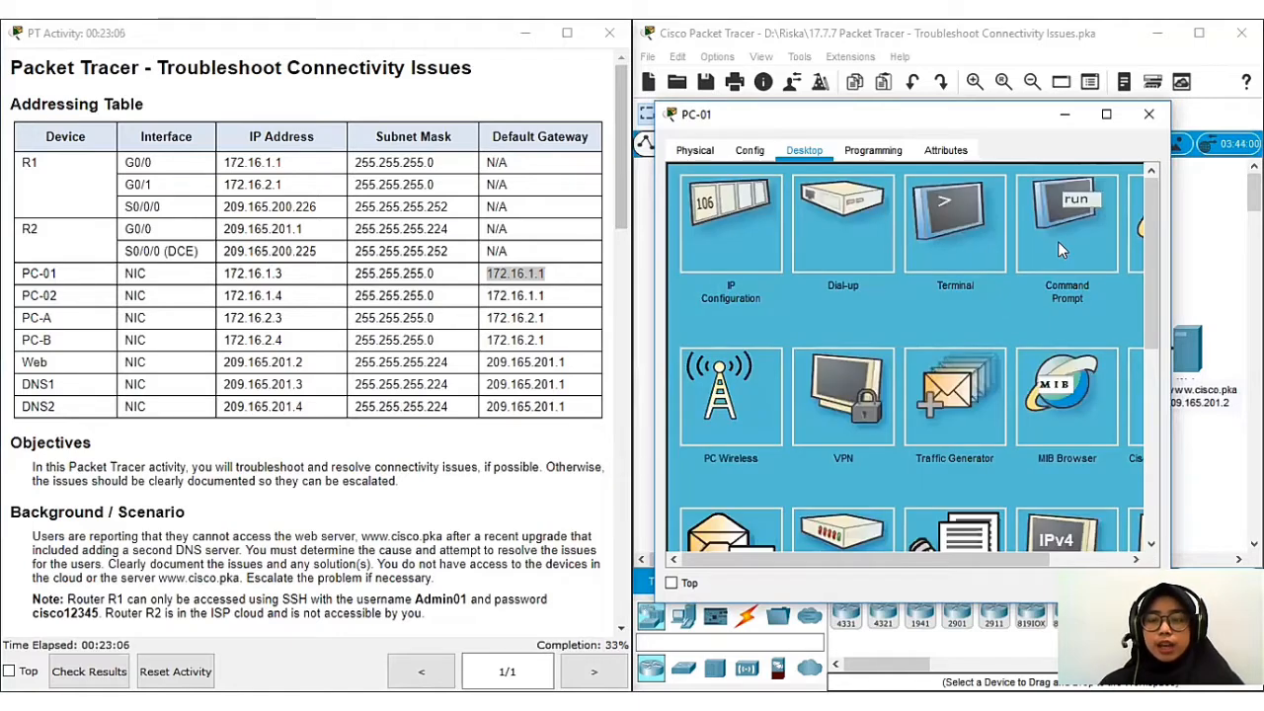
Step: Run ipconfig again on PC-01 and check its IPv4 address against the addressing table
{"action": "left_click", "coordinate": [1059, 240]}
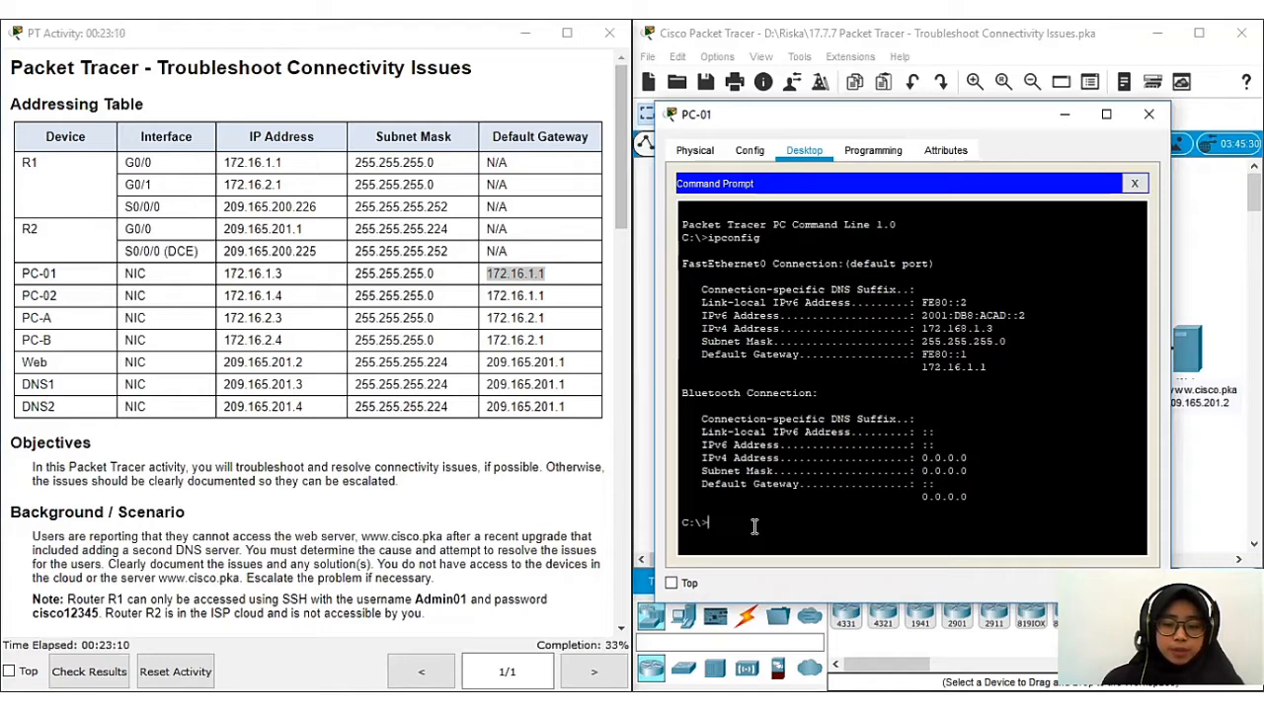
{"action": "type", "text": "ipcon"}
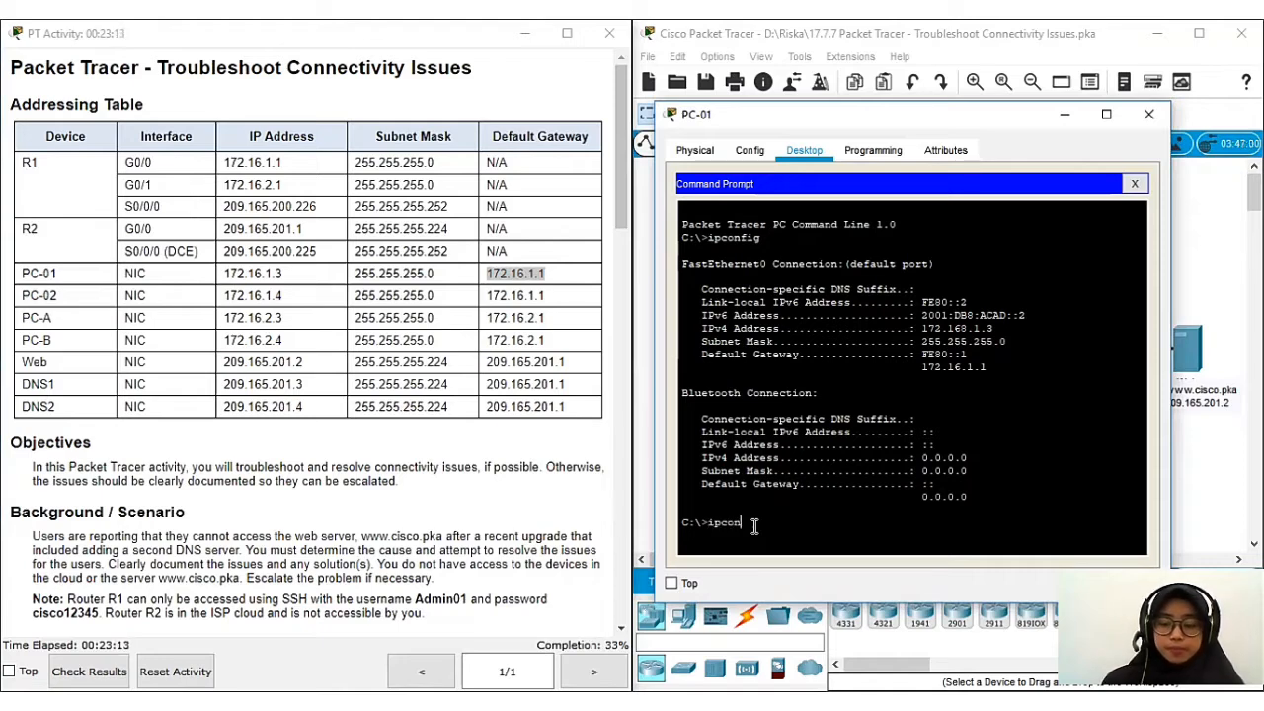
{"action": "type", "text": "fig"}
{"action": "key", "text": "Return"}
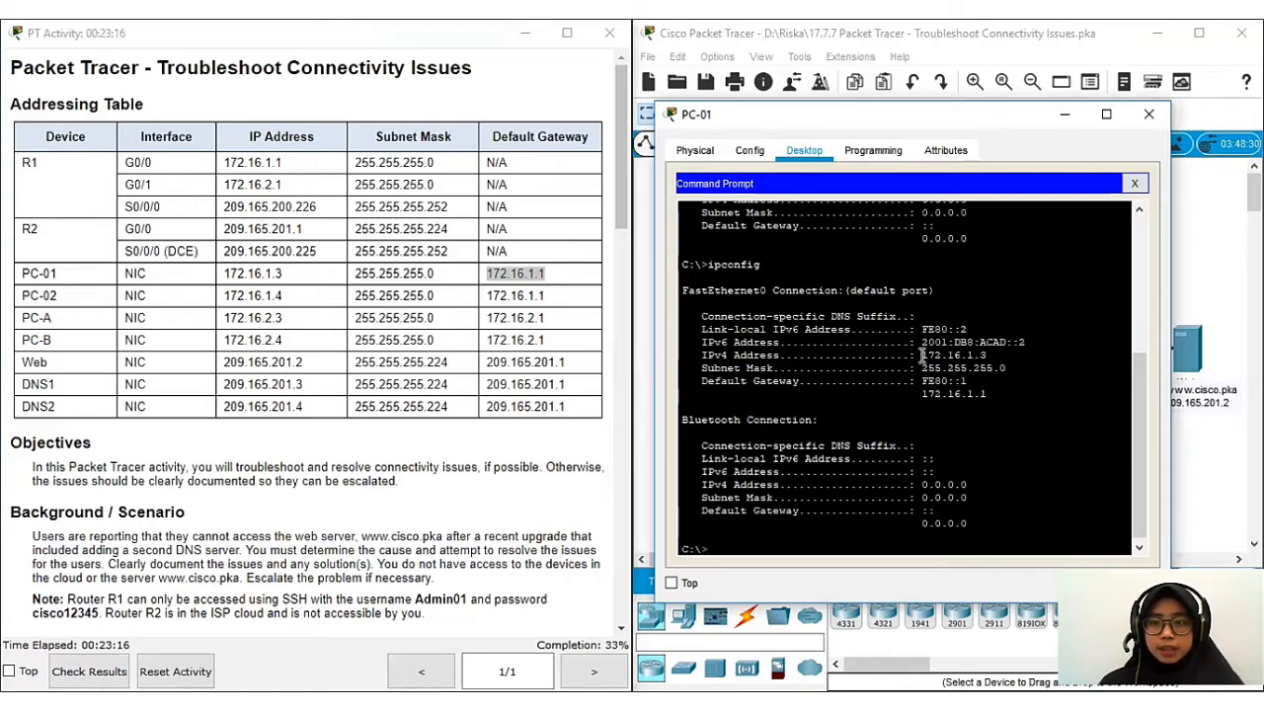
{"action": "left_click_drag", "start_coordinate": [923, 353], "coordinate": [991, 356]}
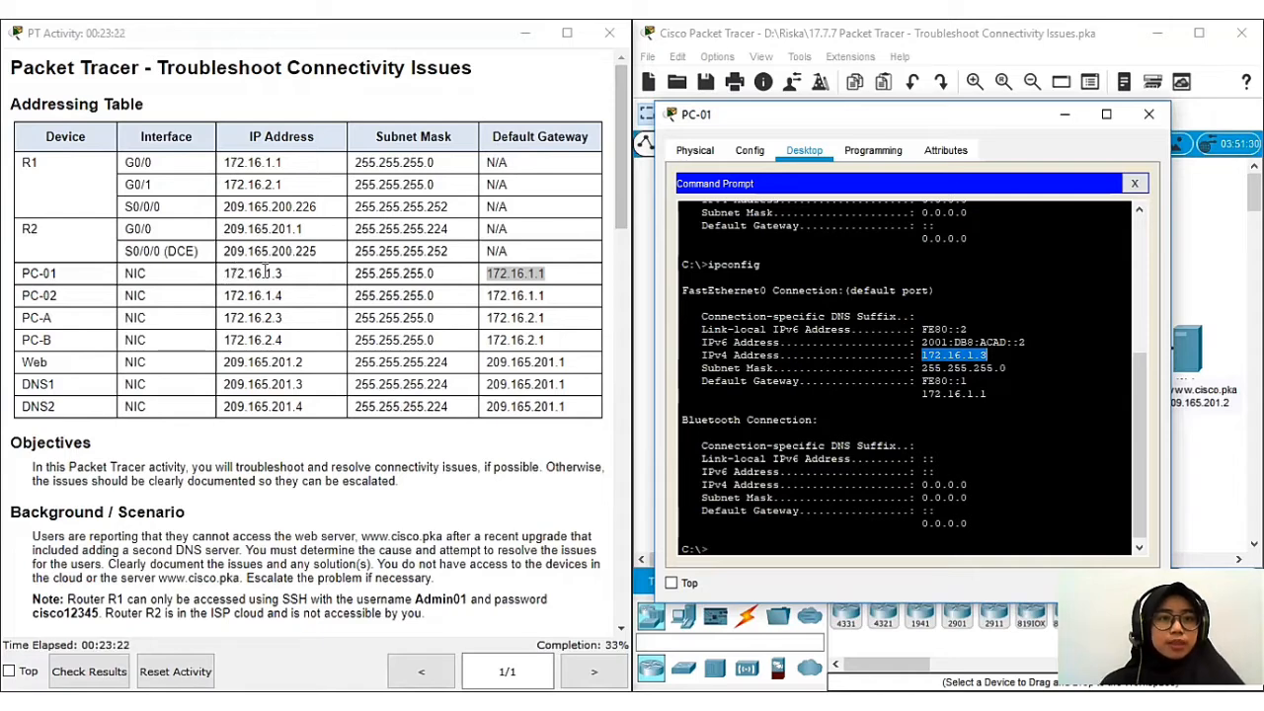
{"action": "left_click_drag", "start_coordinate": [289, 278], "coordinate": [225, 273]}
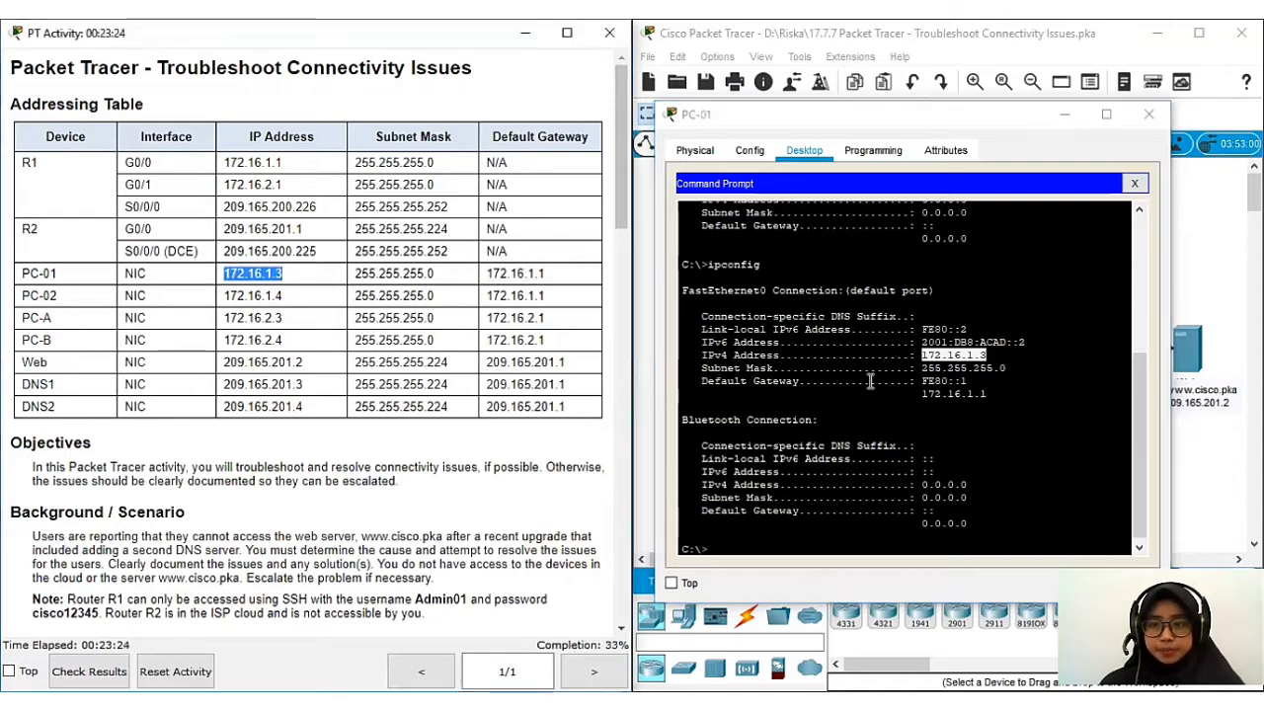
{"action": "left_click", "coordinate": [1050, 117]}
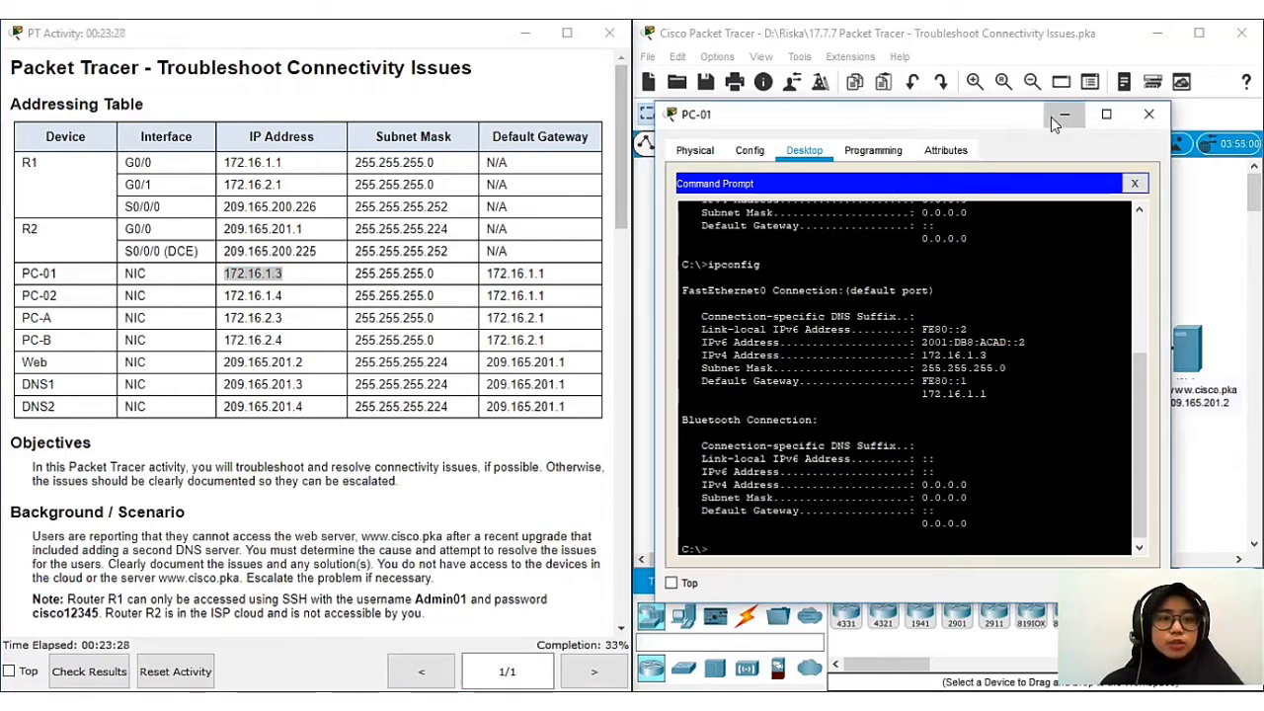
Step: Ping the default gateway 172.16.1.1 from PC-01's command prompt, as asked in Step 1b of the instructions
{"action": "left_click_drag", "start_coordinate": [617, 202], "coordinate": [622, 354]}
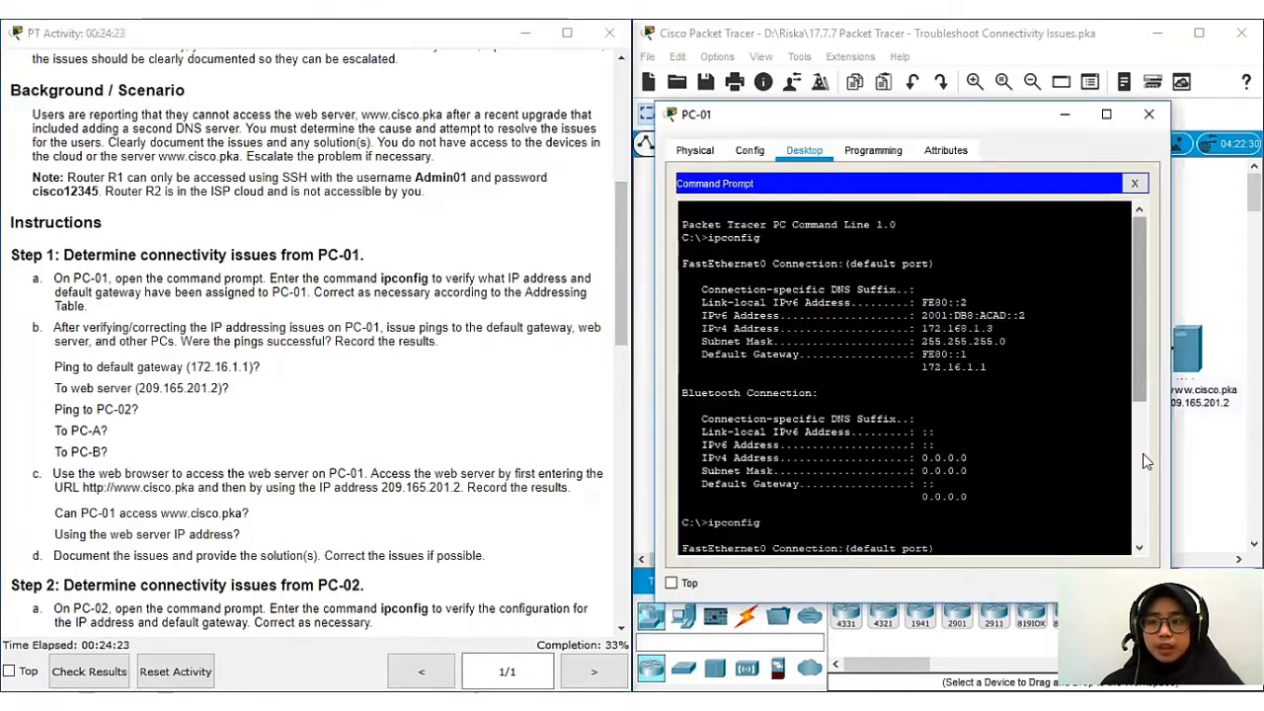
{"action": "left_click_drag", "start_coordinate": [1144, 455], "coordinate": [1136, 538]}
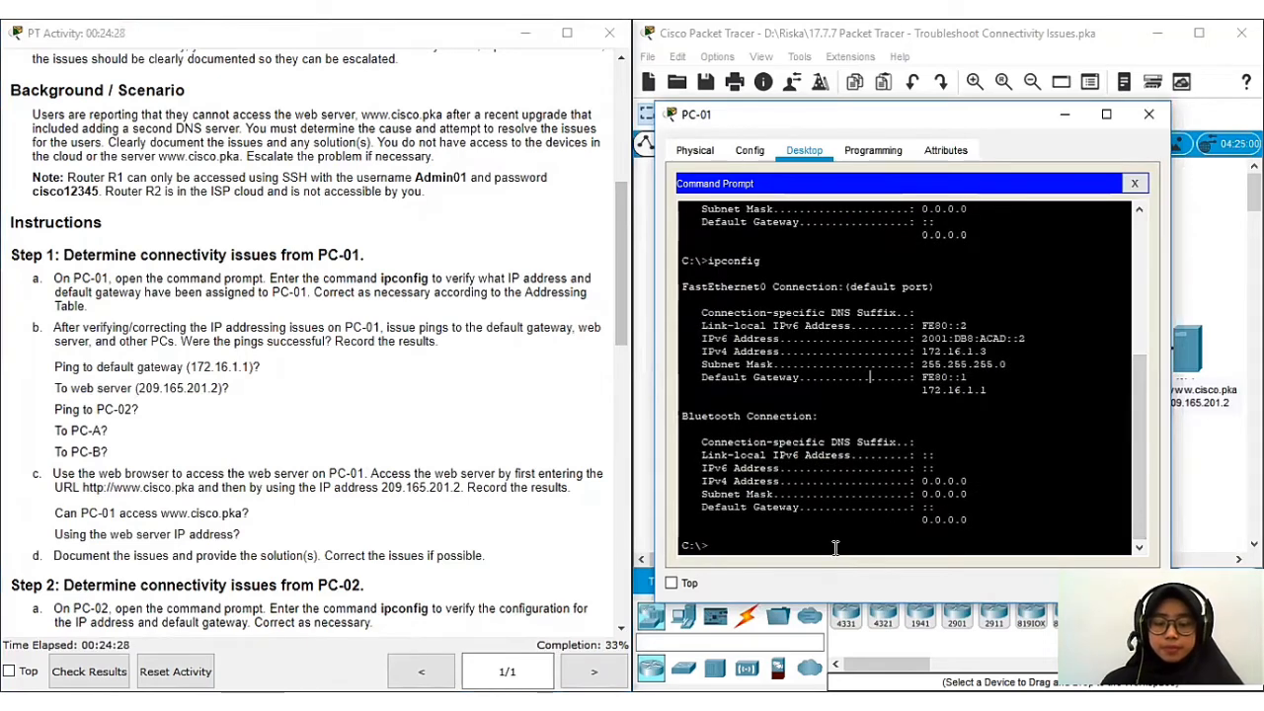
{"action": "type", "text": "pin"}
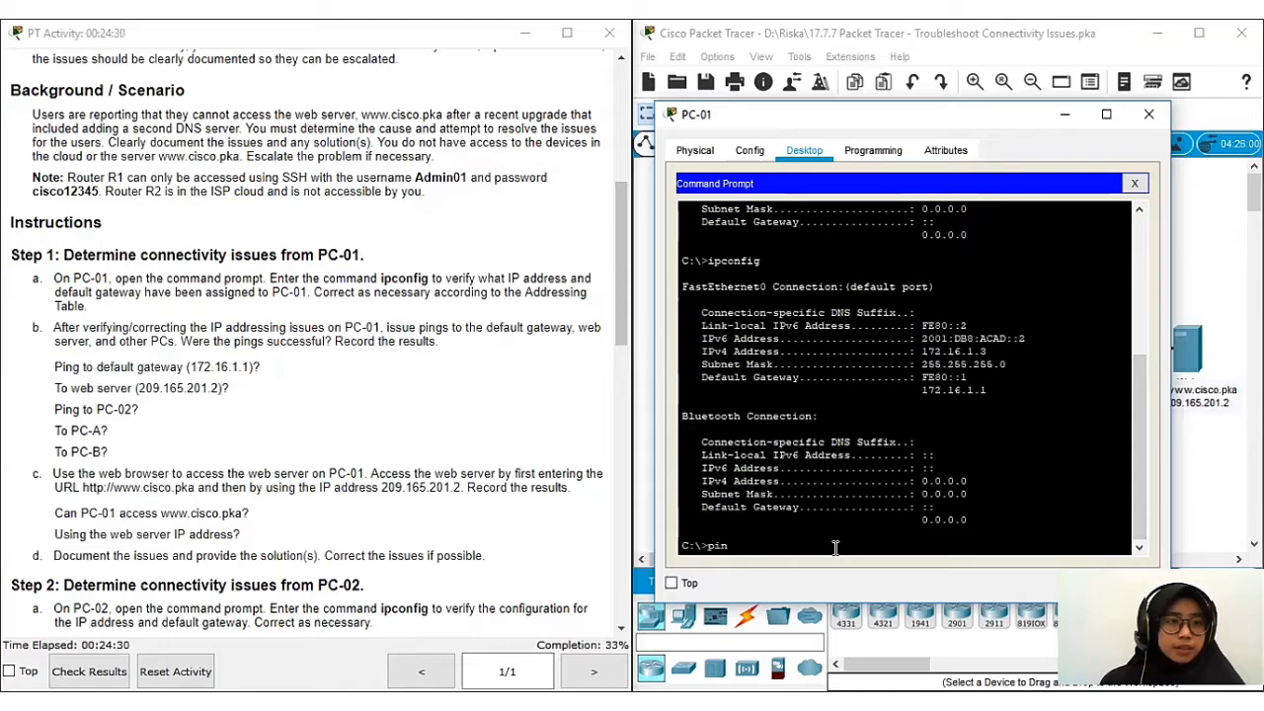
{"action": "type", "text": "g"}
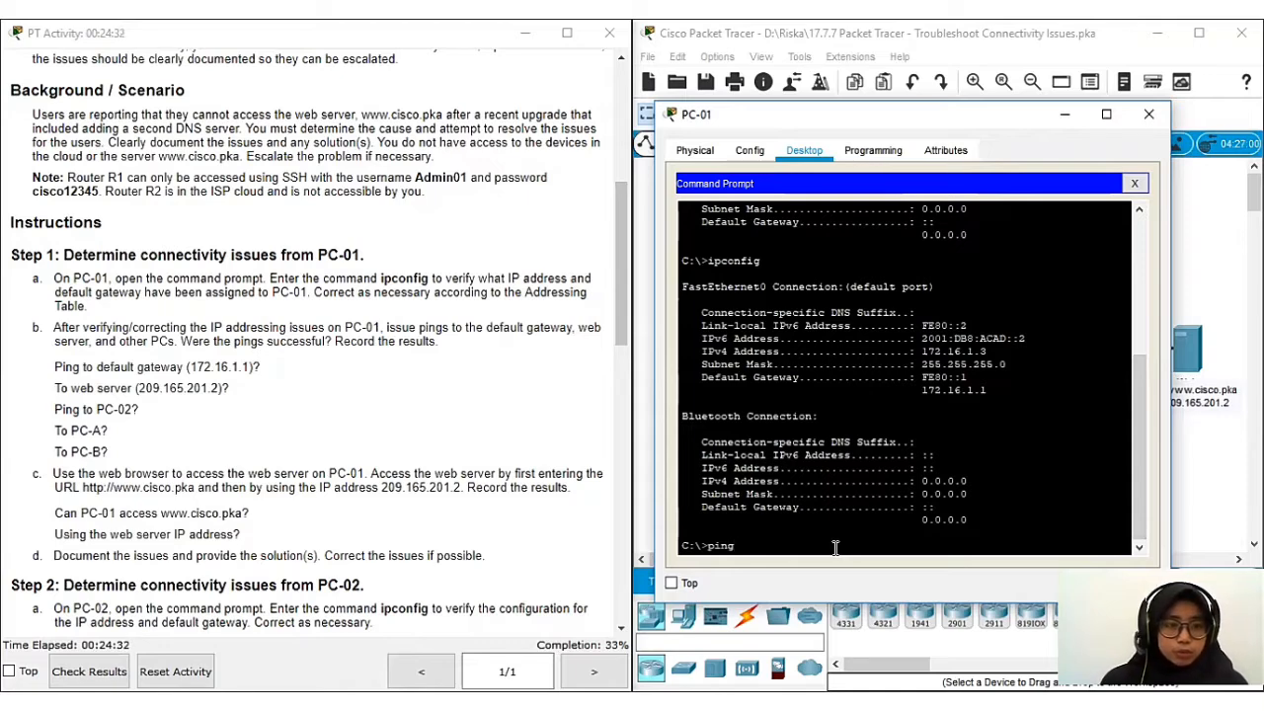
{"action": "type", "text": " 172"}
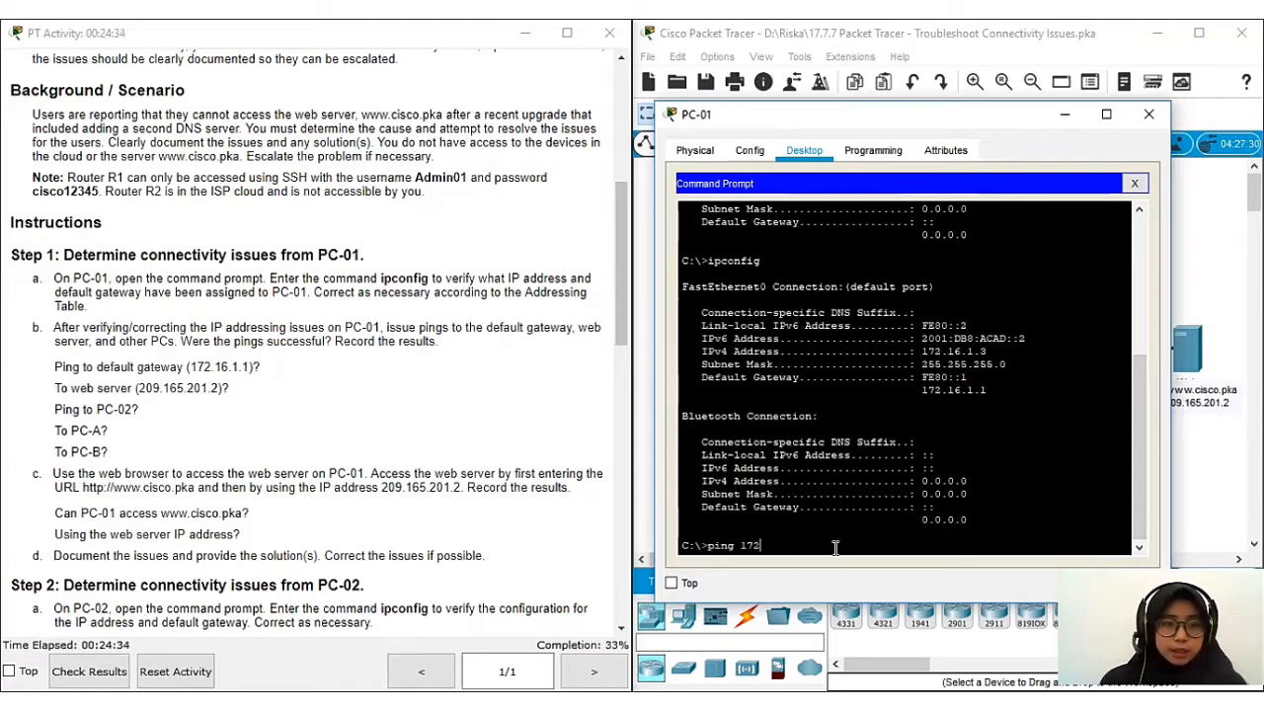
{"action": "type", "text": ".16.1"}
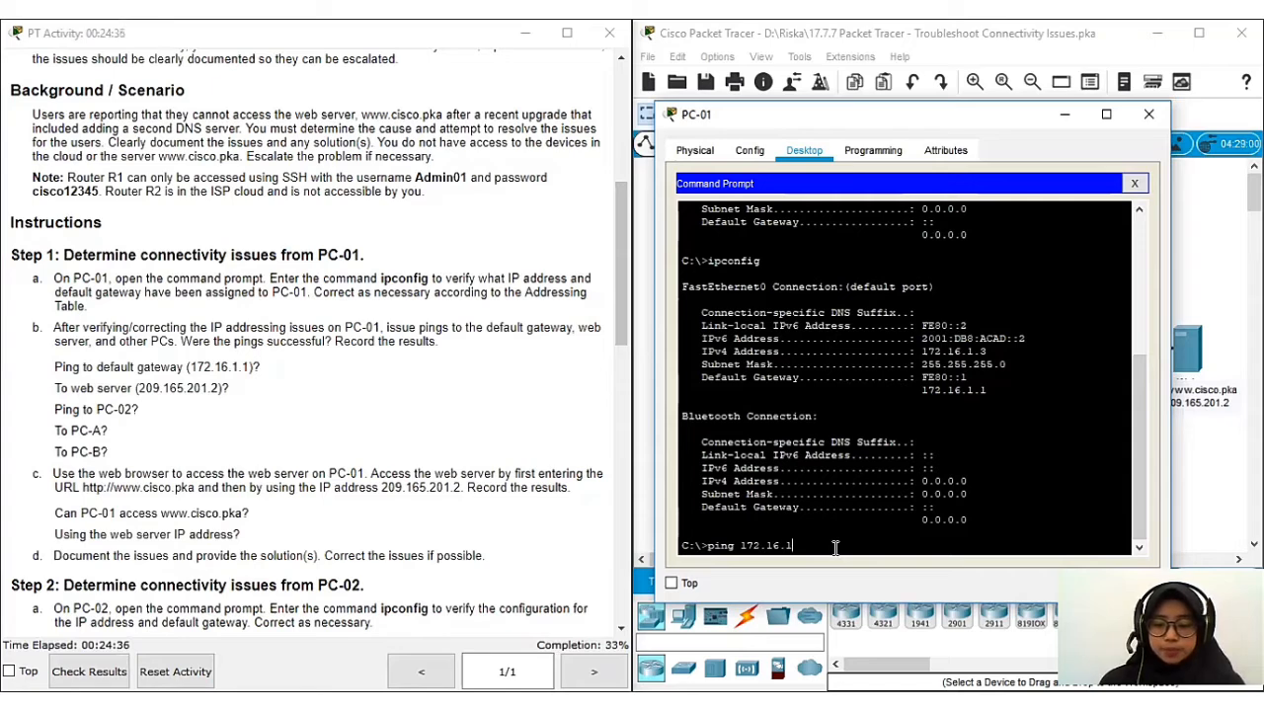
{"action": "type", "text": ".1"}
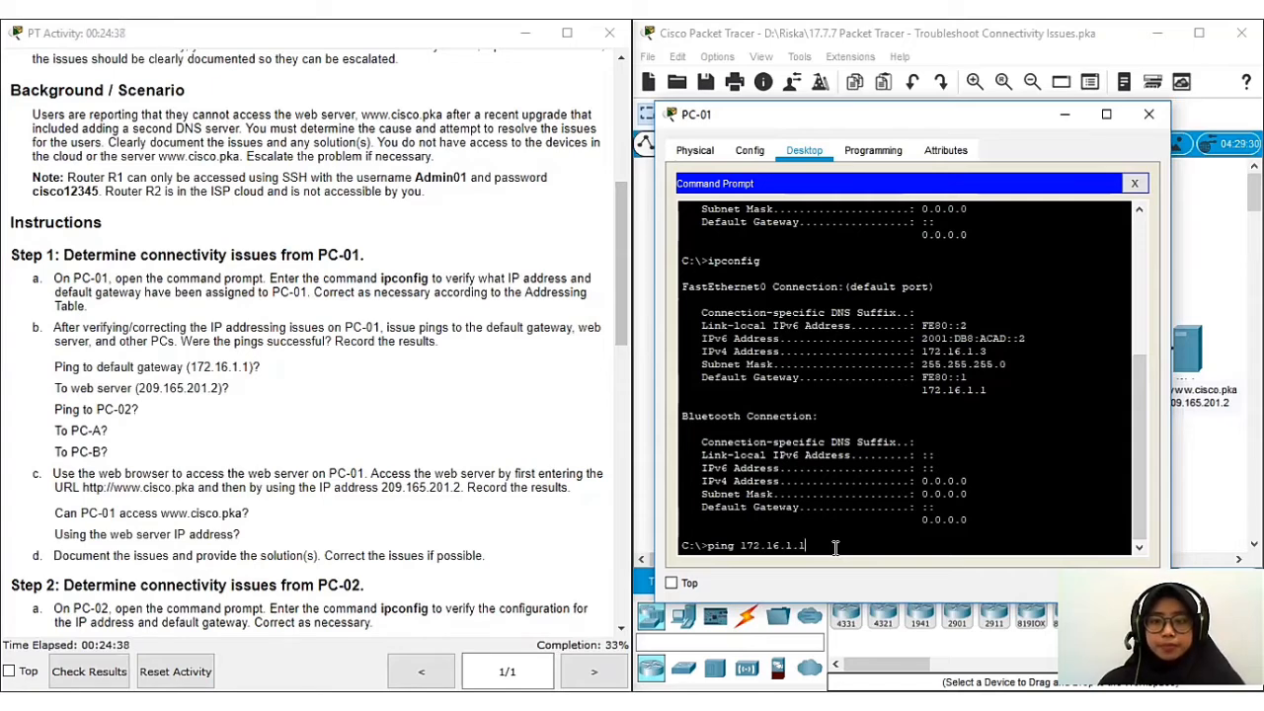
{"action": "key", "text": "Return"}
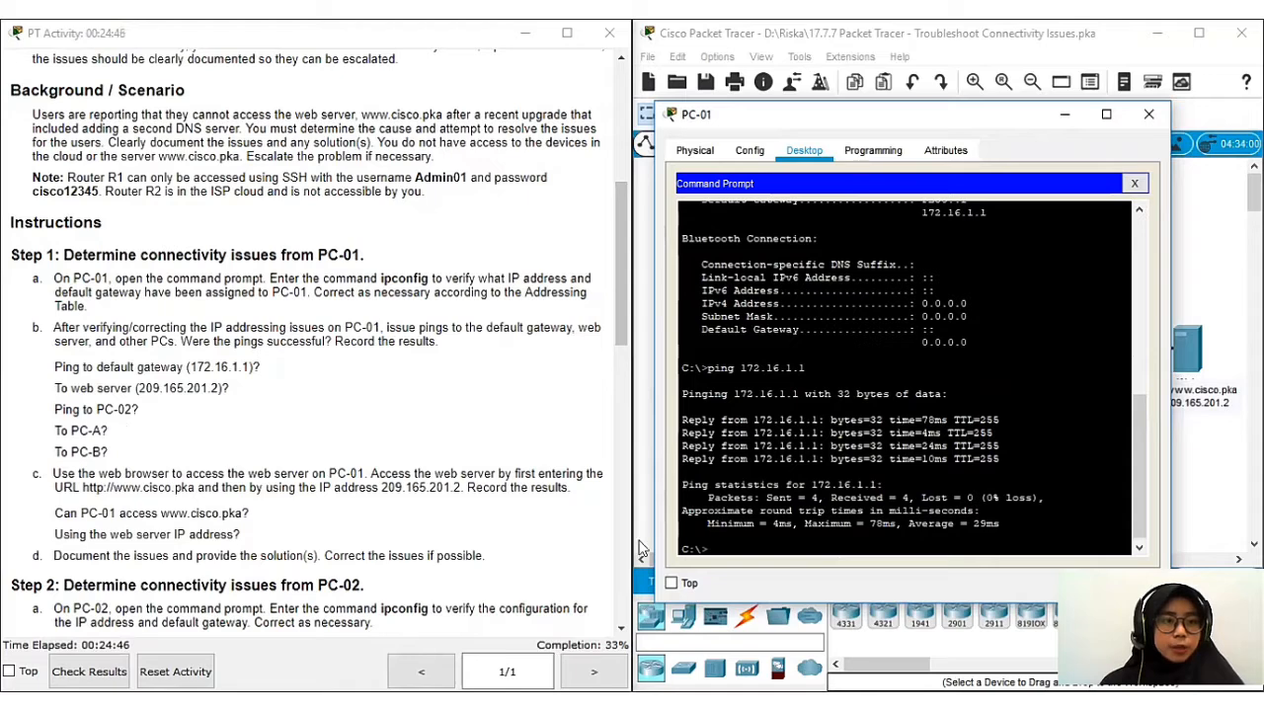
Step: Ping the web server at 209.165.201.2 from PC-01's command prompt
{"action": "type", "text": "ping"}
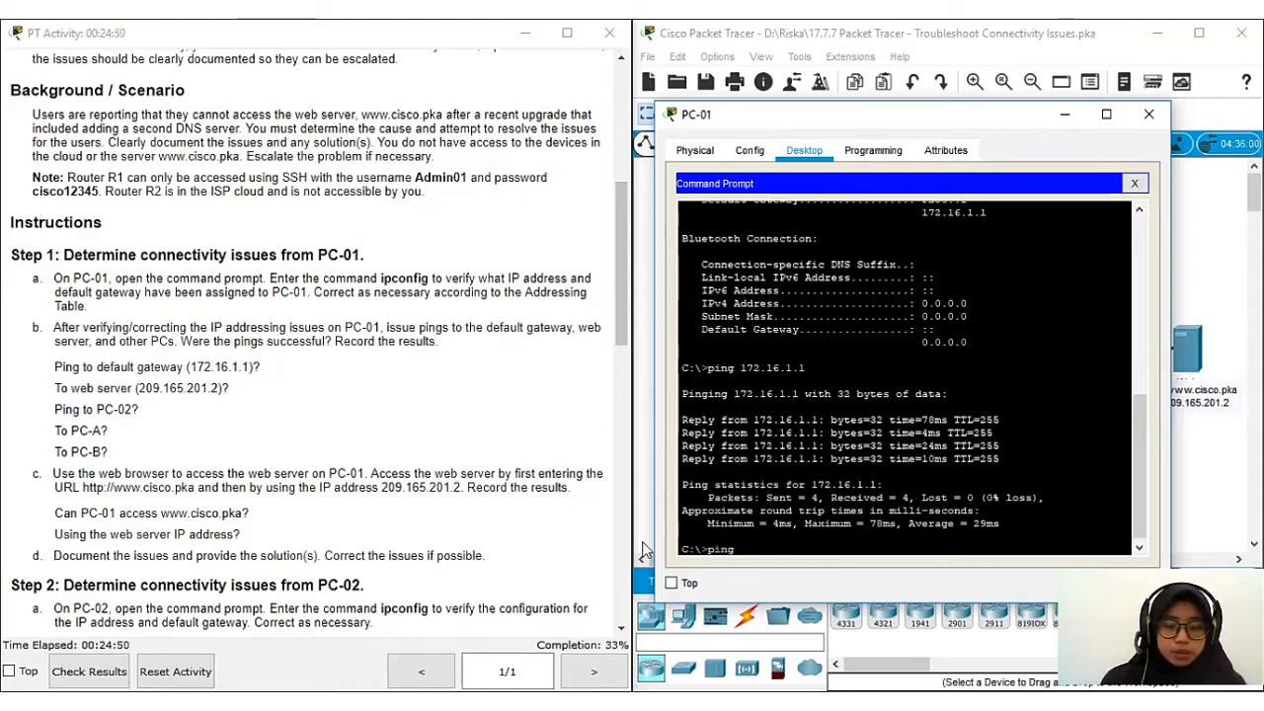
{"action": "type", "text": " 209"}
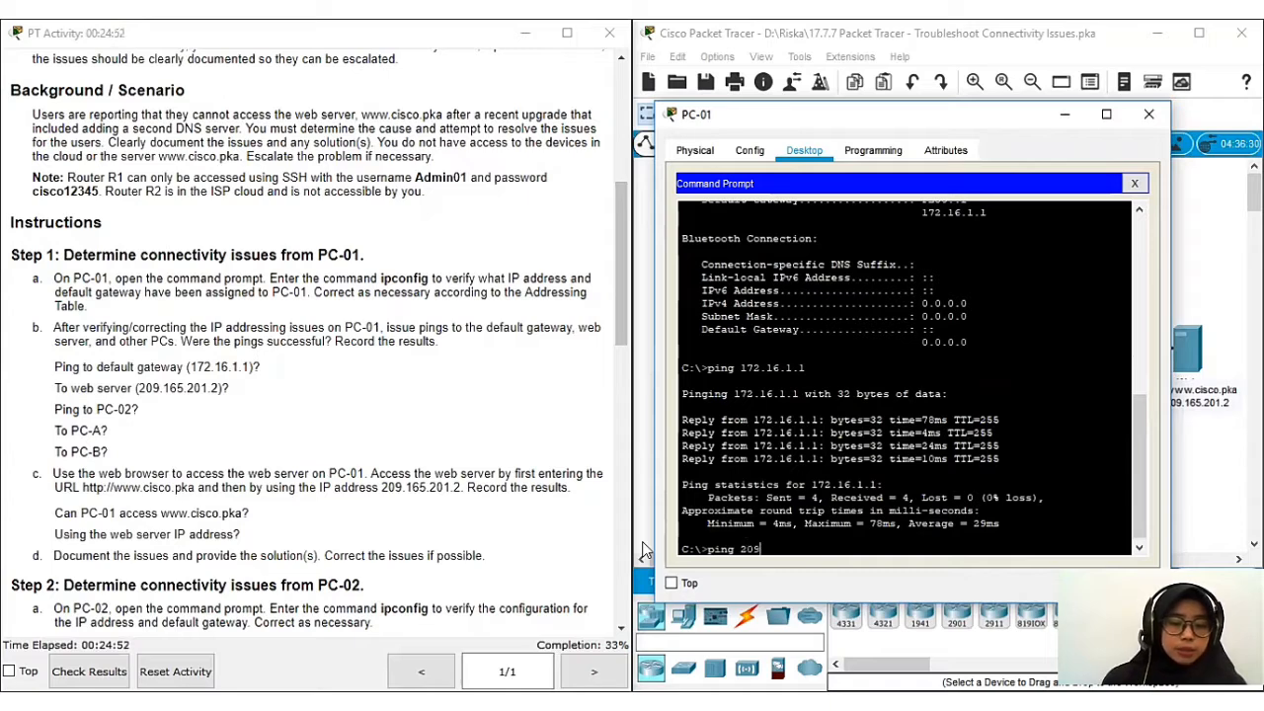
{"action": "type", "text": ".165"}
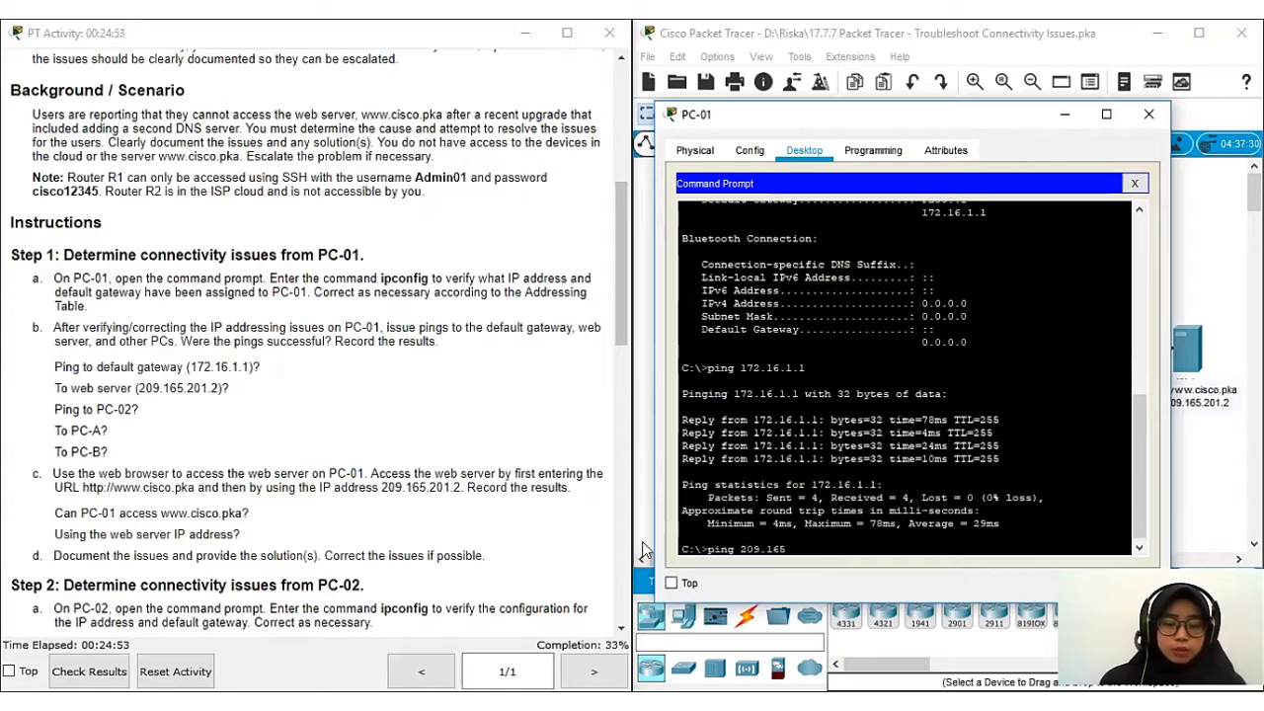
{"action": "type", "text": ".201.2"}
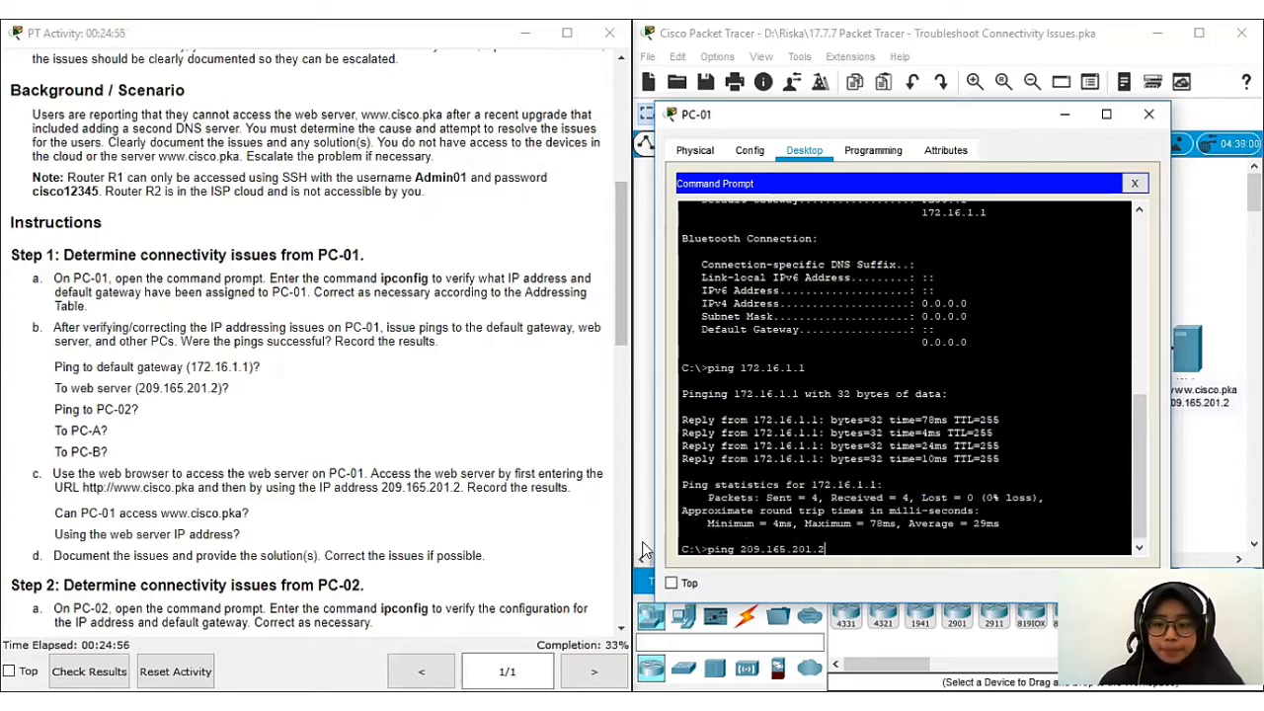
{"action": "key", "text": "Return"}
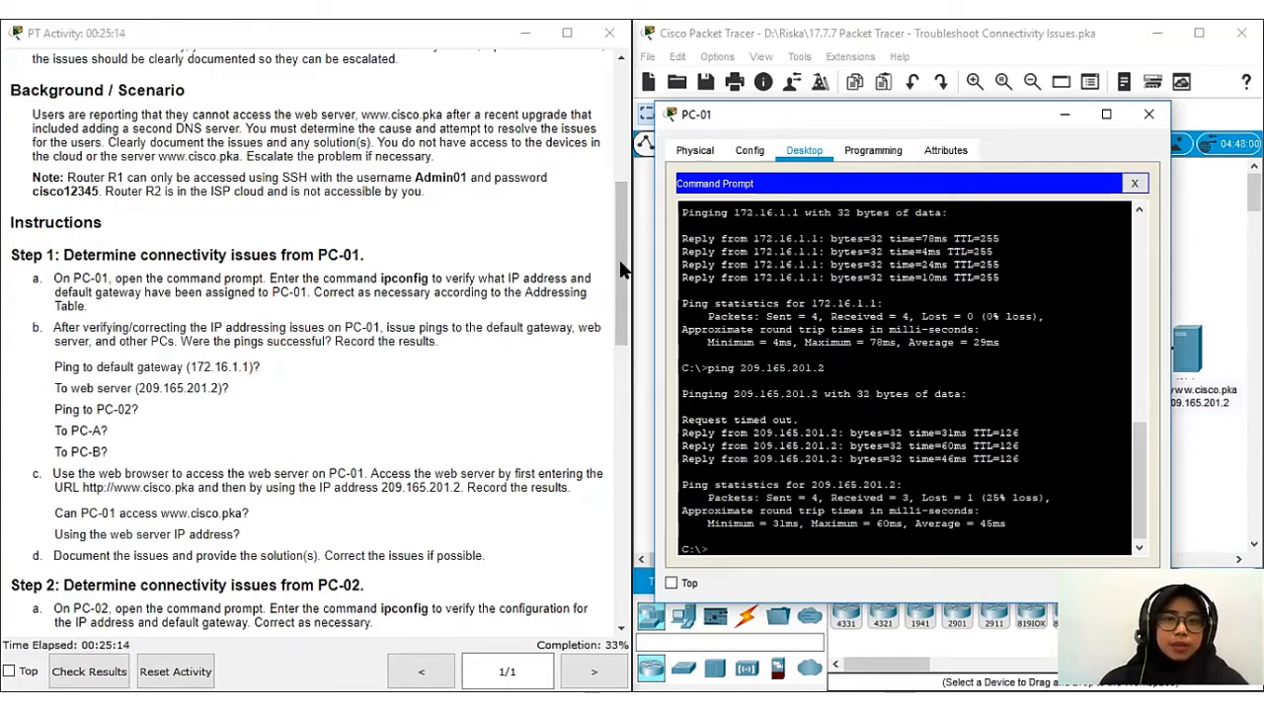
Step: Look up PC-02's IP address in the addressing table and ping 172.16.1.4 from PC-01
{"action": "scroll", "coordinate": [622, 269], "scroll_direction": "up", "scroll_amount": 3}
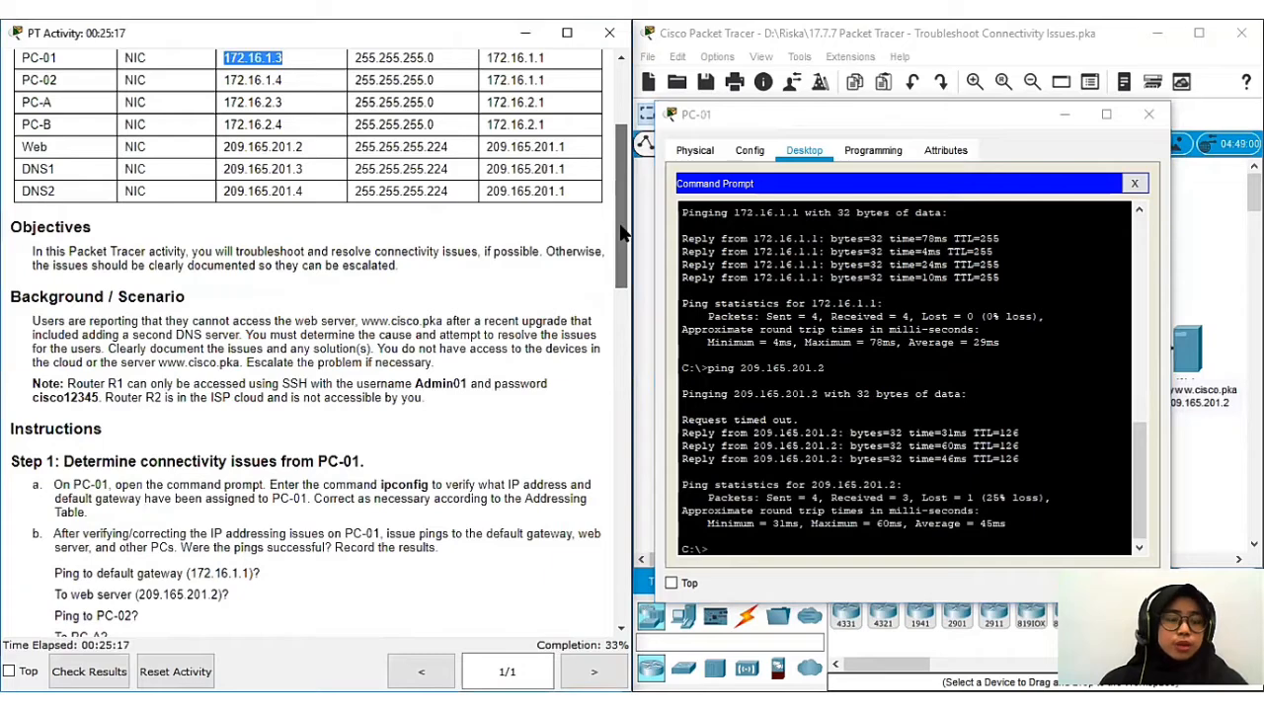
{"action": "scroll", "coordinate": [622, 232], "scroll_direction": "up", "scroll_amount": 3}
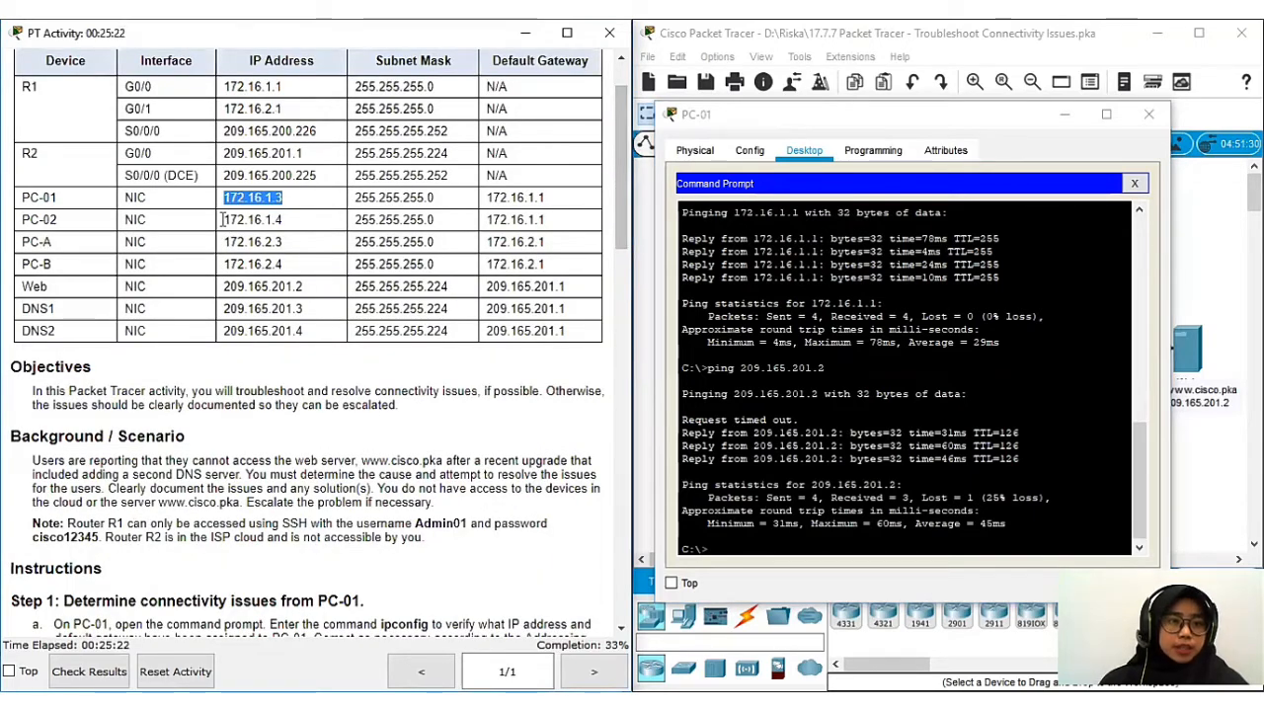
{"action": "double_click", "coordinate": [292, 217]}
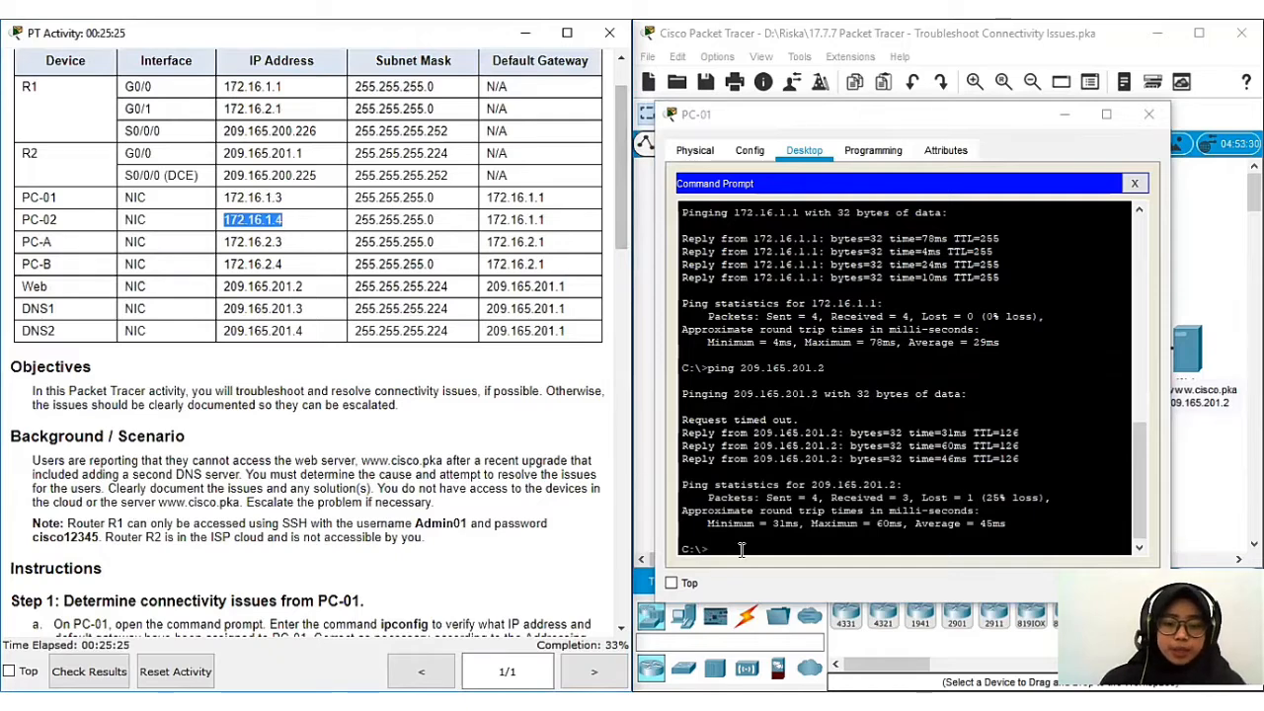
{"action": "left_click", "coordinate": [742, 550]}
{"action": "type", "text": "ping 1"}
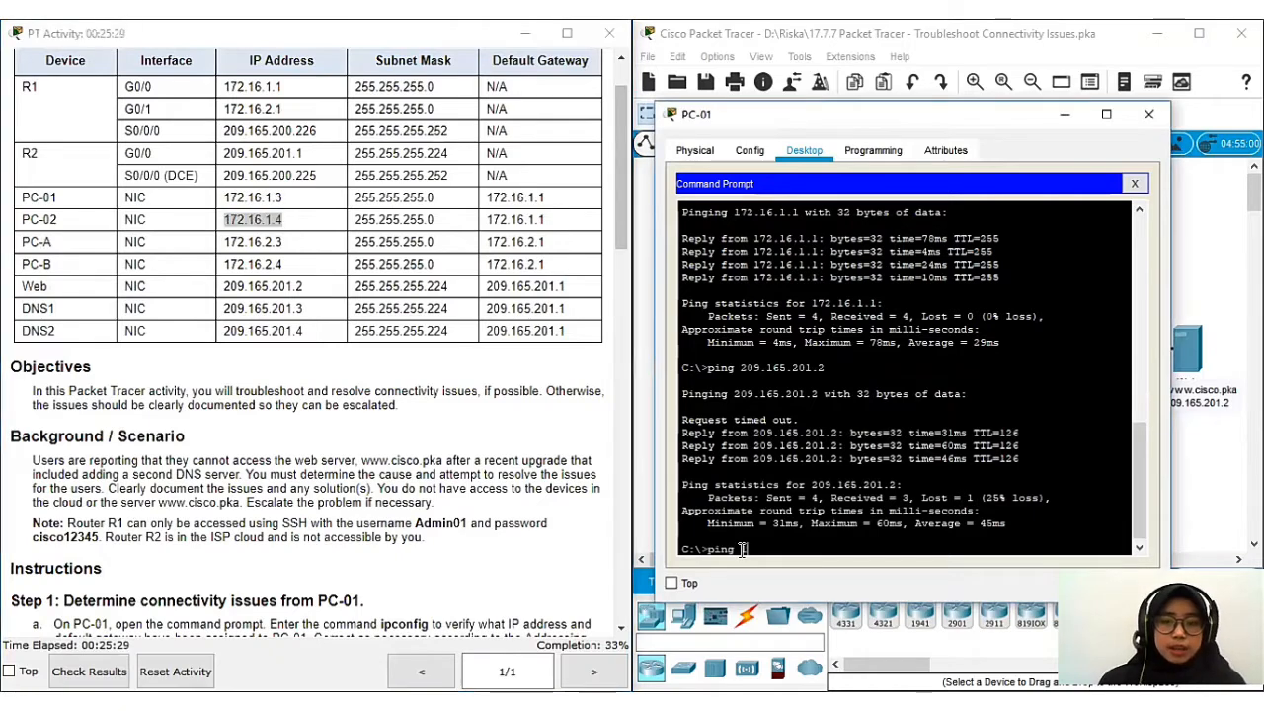
{"action": "type", "text": "7"}
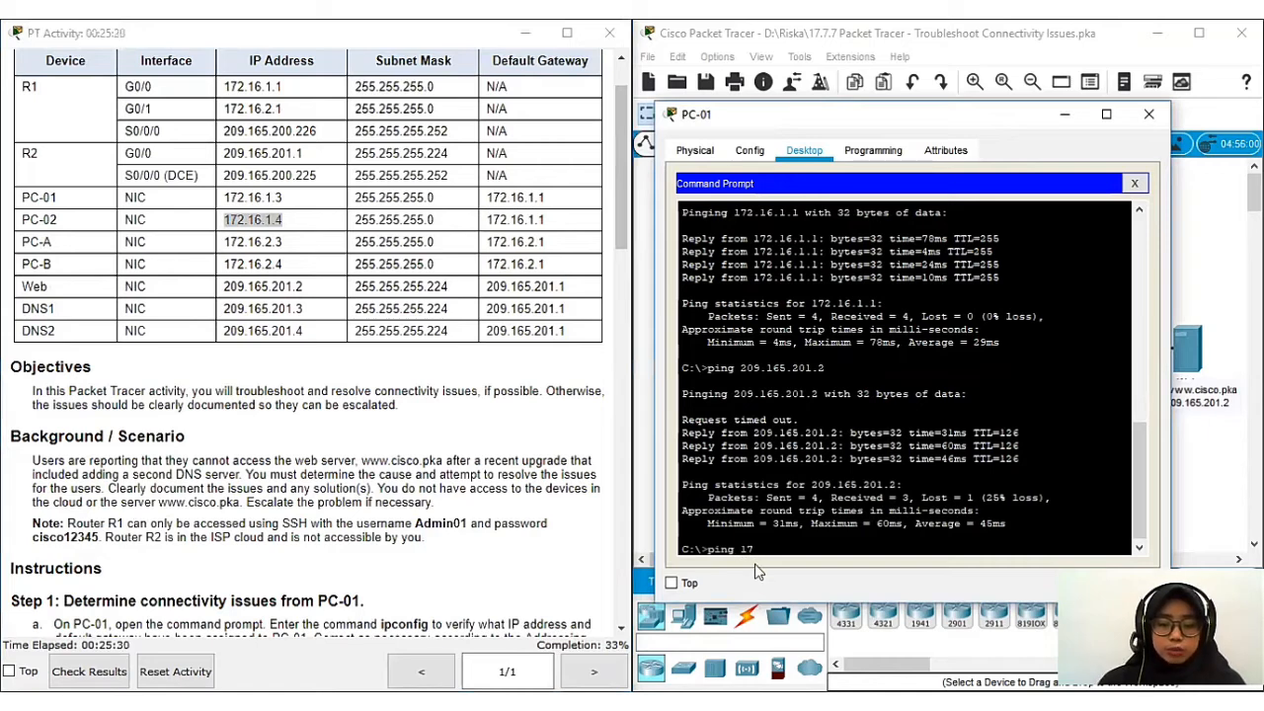
{"action": "type", "text": "2.16."}
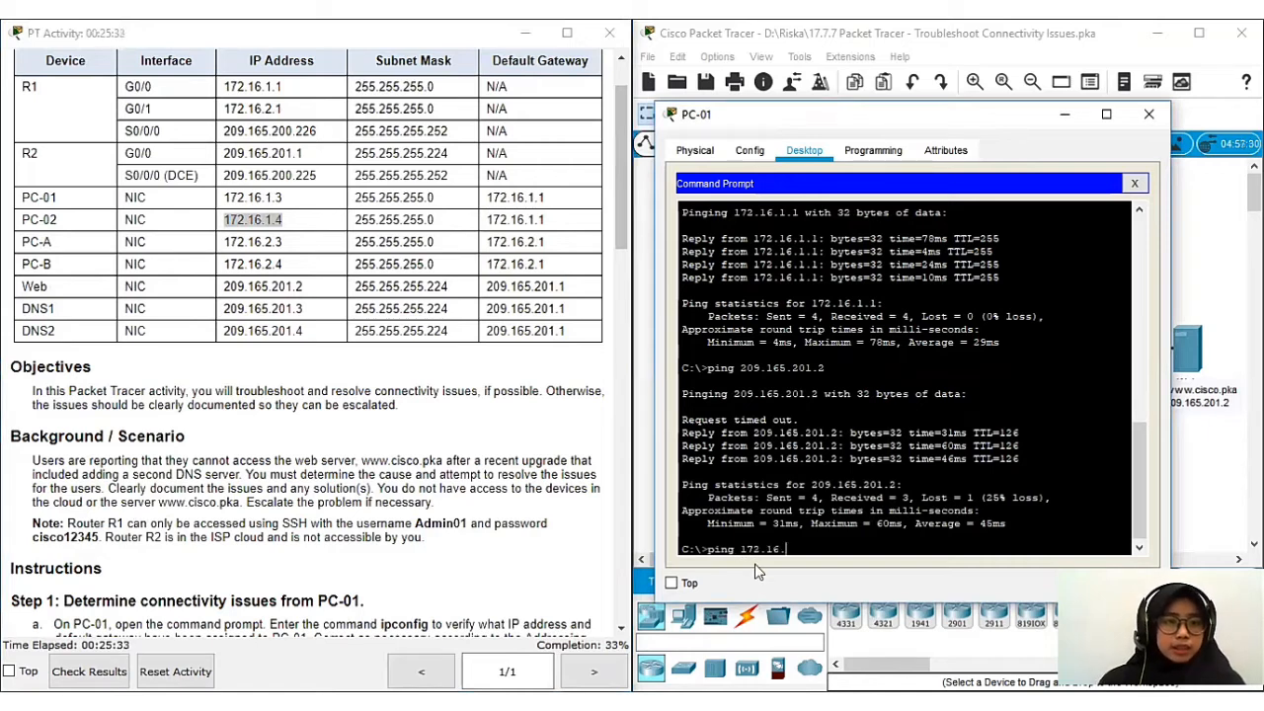
{"action": "type", "text": "1.4"}
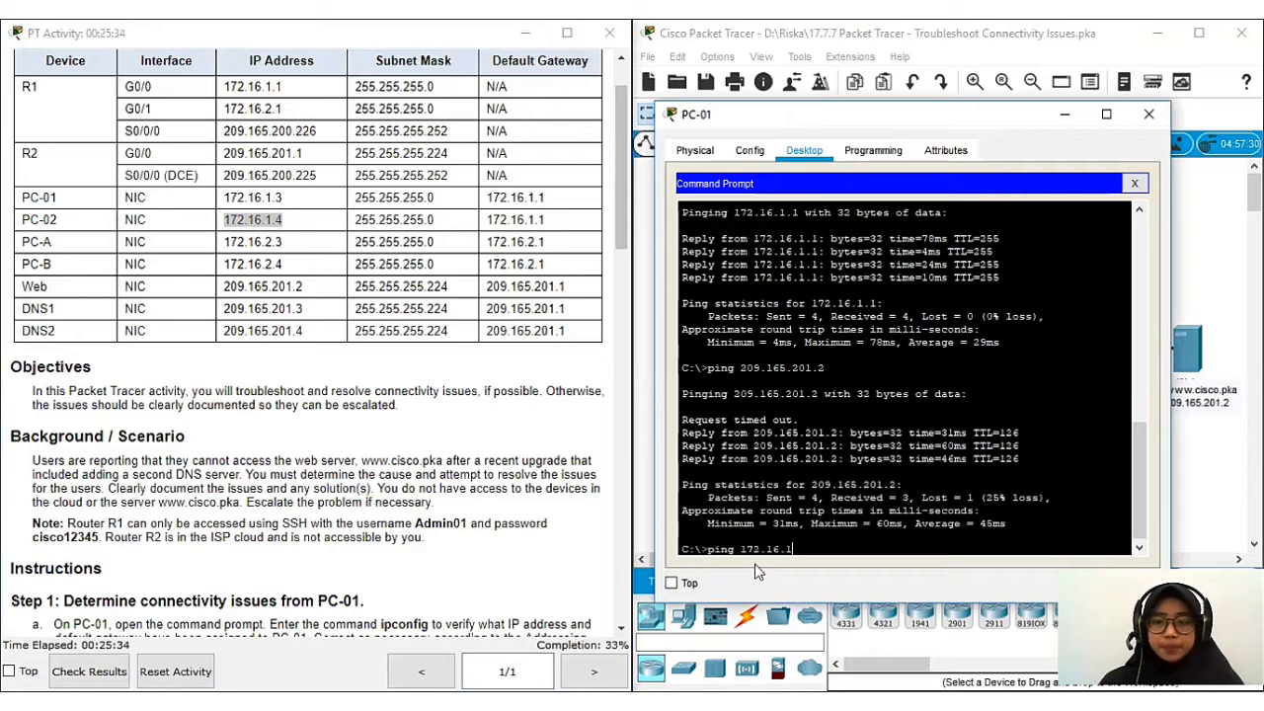
{"action": "key", "text": "Return"}
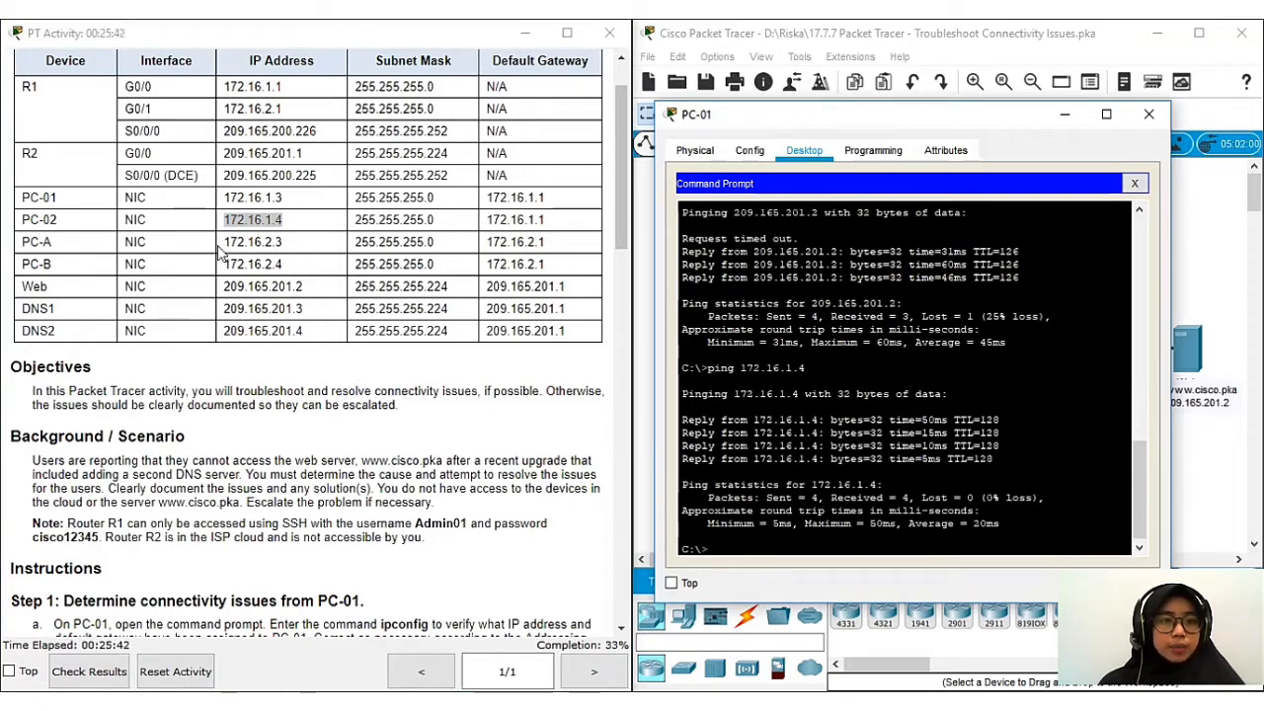
Step: Mark PC-A's IP address in the addressing table and ping 172.16.2.3 from PC-01
{"action": "left_click_drag", "start_coordinate": [228, 244], "coordinate": [296, 248]}
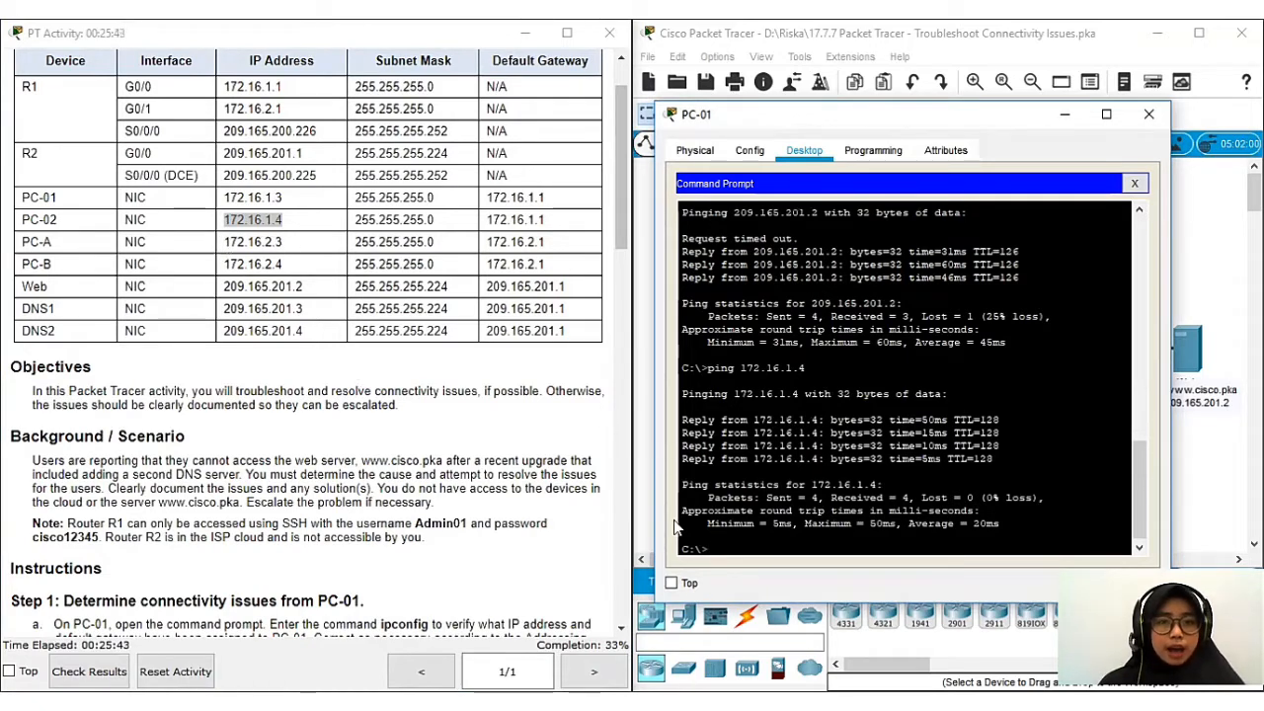
{"action": "left_click", "coordinate": [720, 549]}
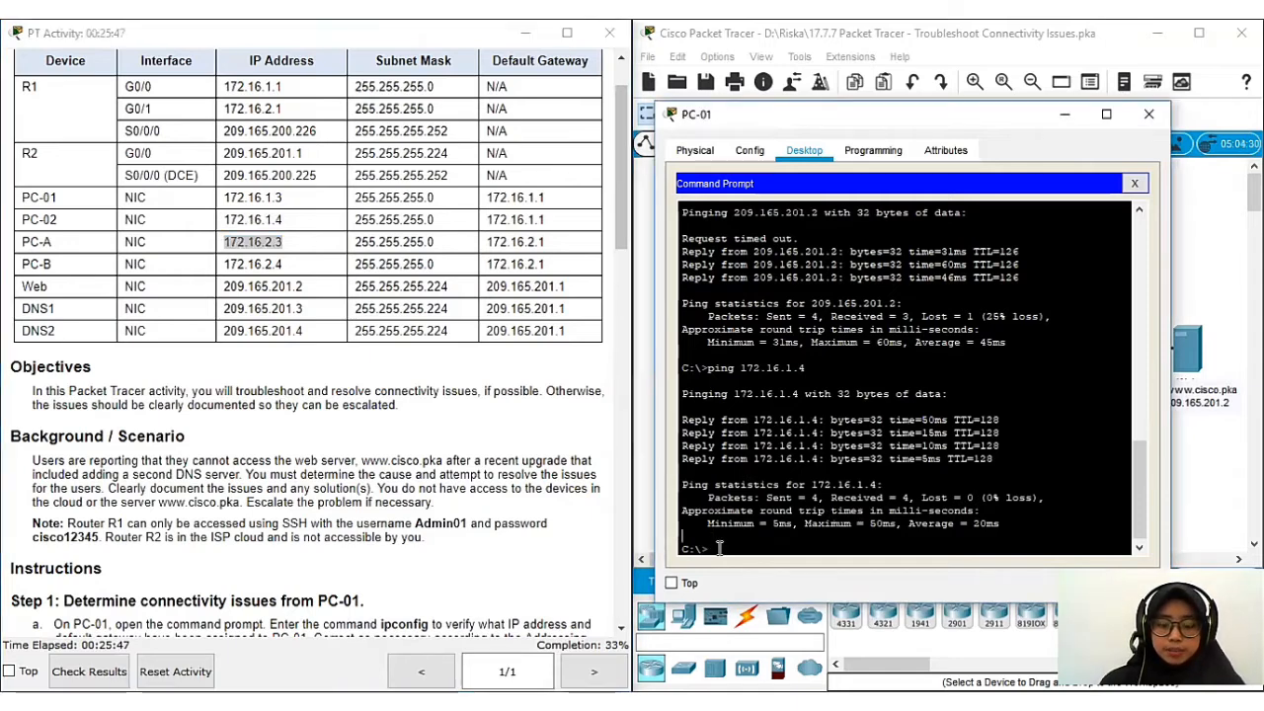
{"action": "type", "text": "p"}
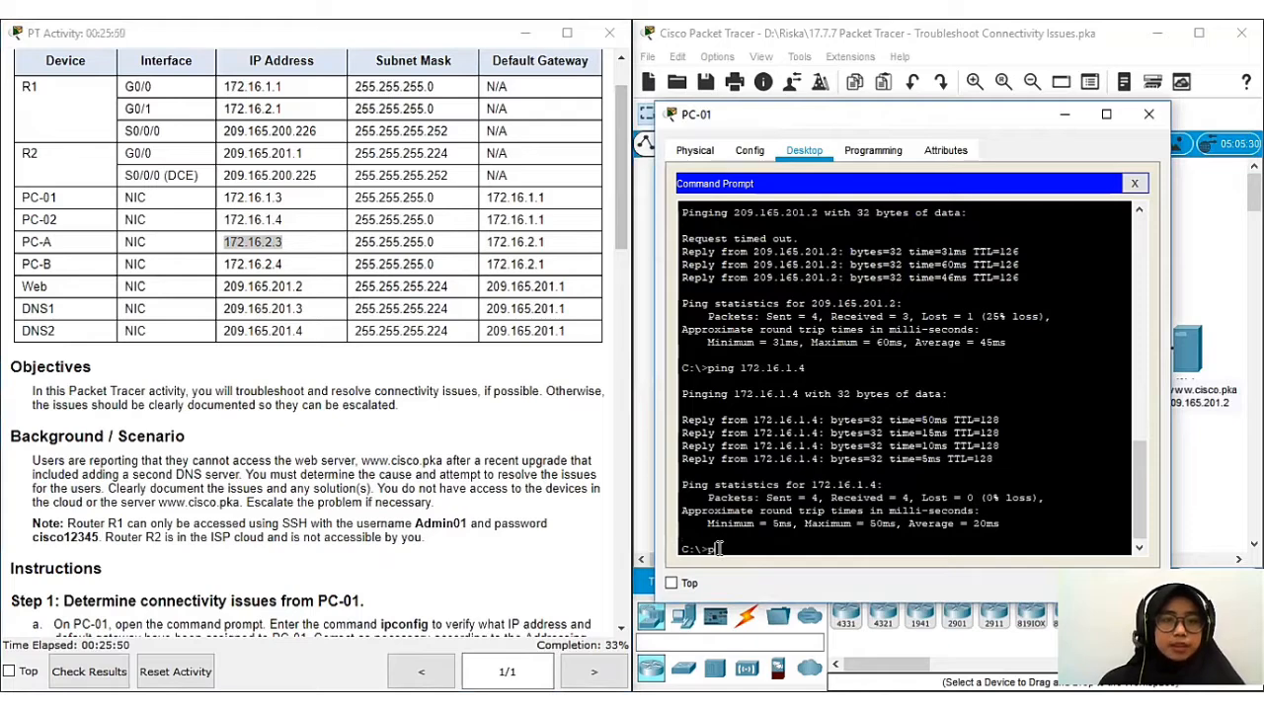
{"action": "type", "text": "ing "}
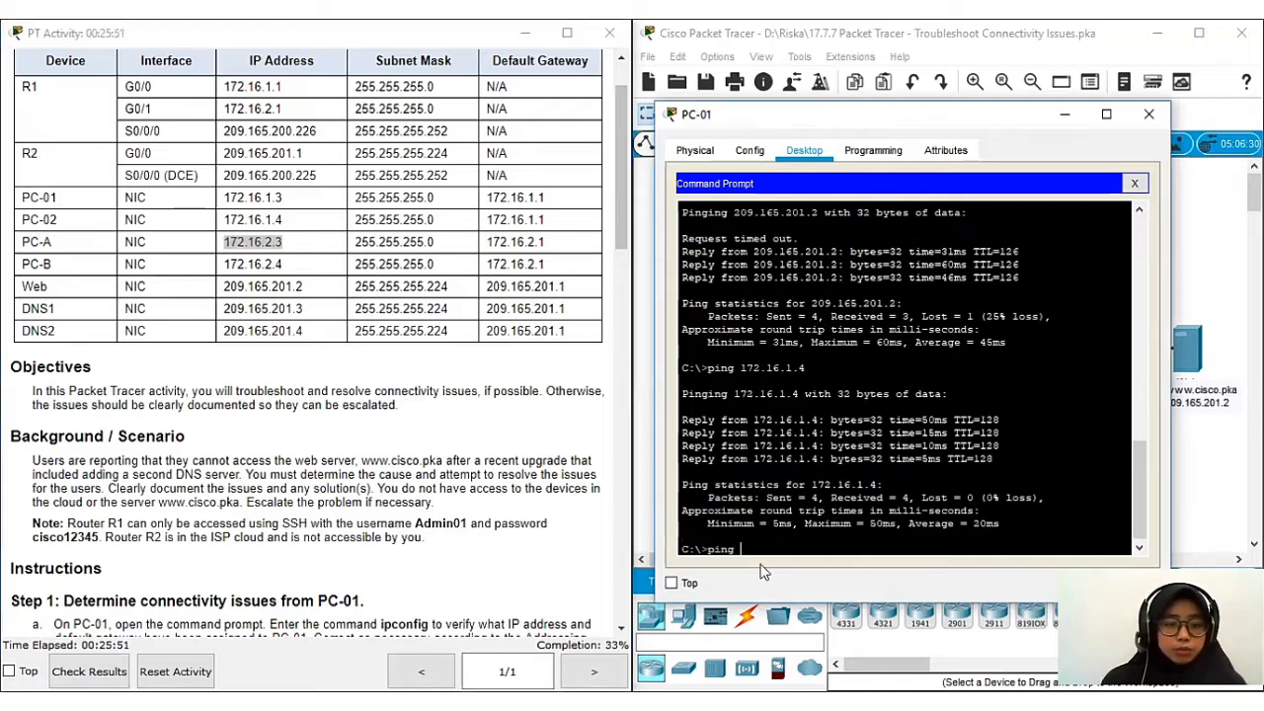
{"action": "type", "text": "172.1"}
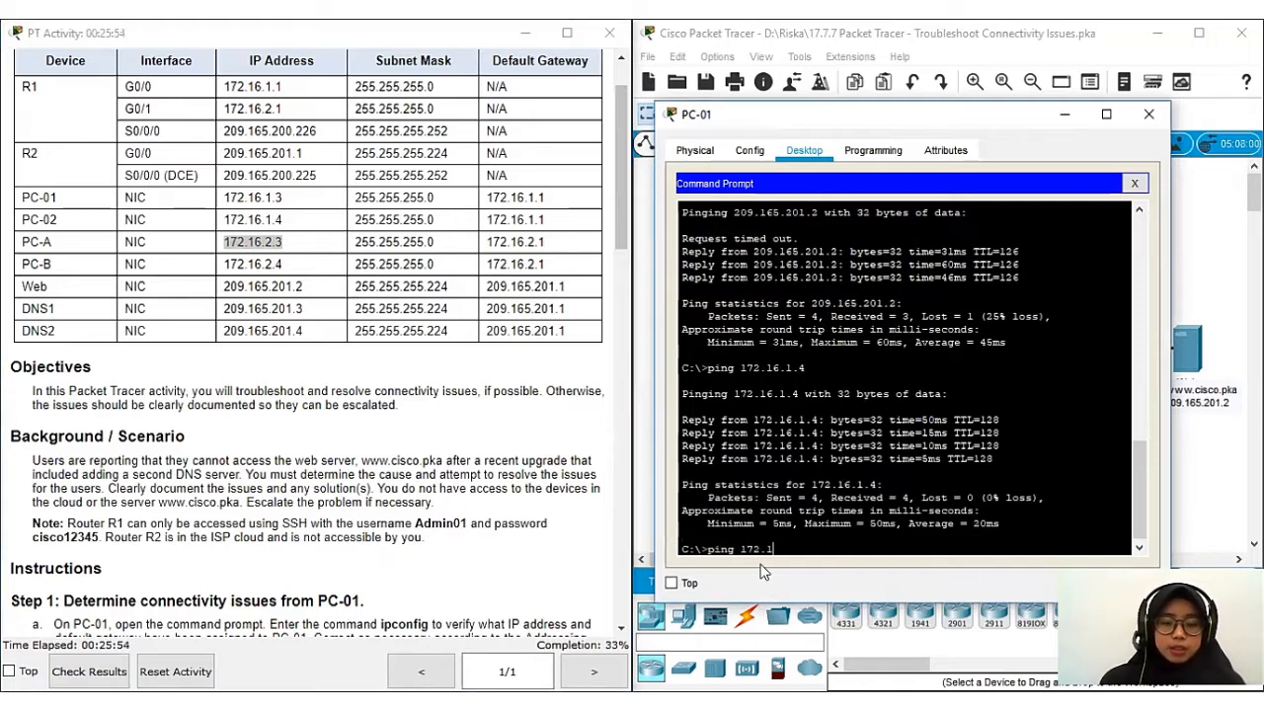
{"action": "type", "text": "6.2.3"}
{"action": "key", "text": "Return"}
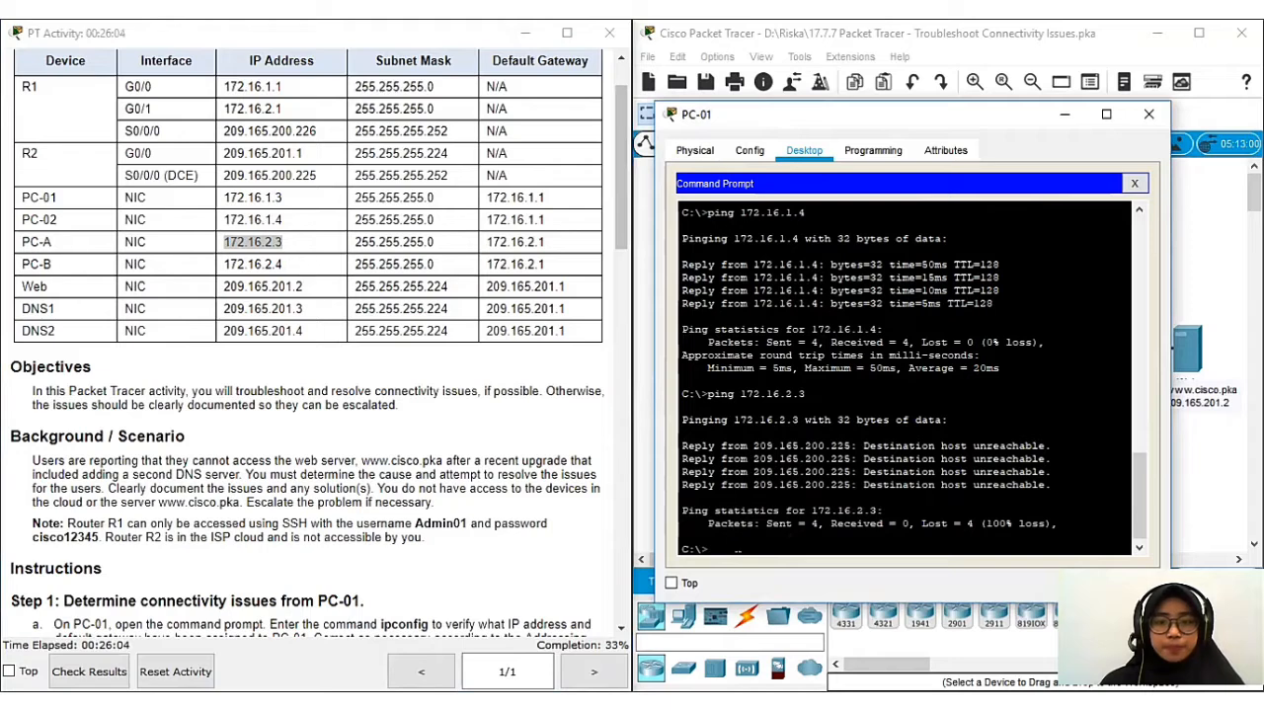
Step: Mark PC-B's IP address in the addressing table and ping 172.16.2.4 from PC-01
{"action": "double_click", "coordinate": [253, 264]}
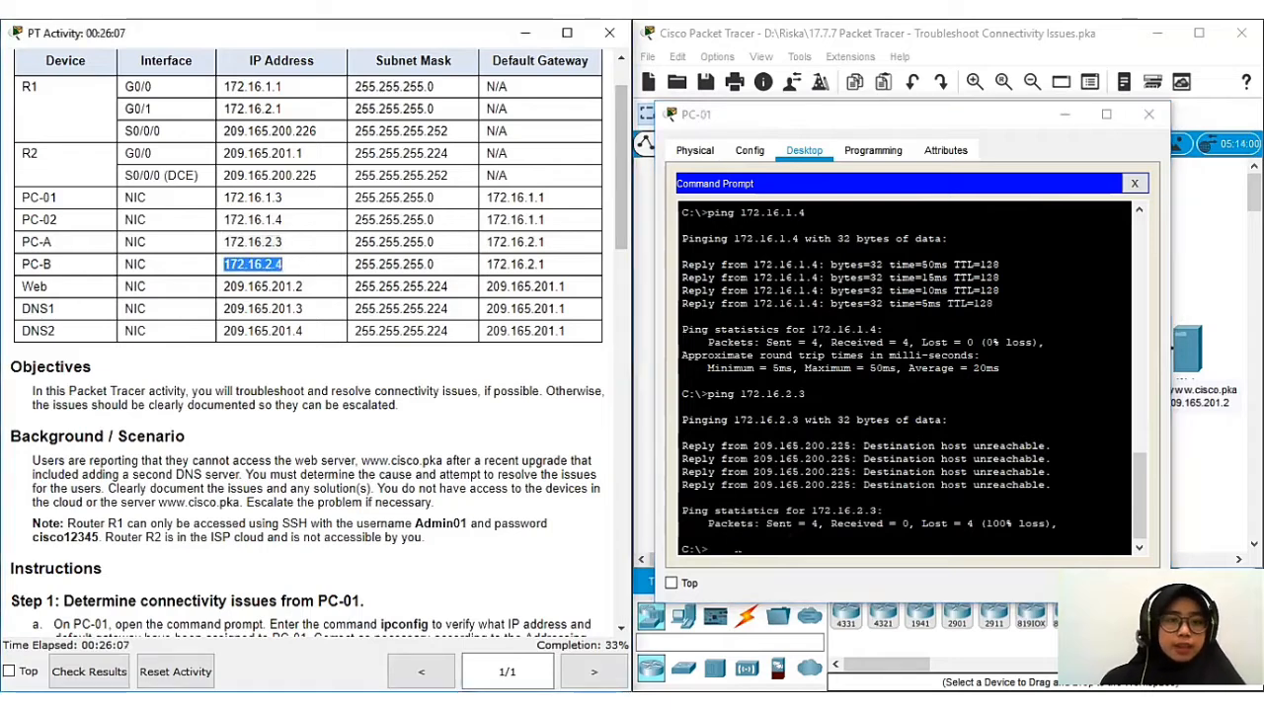
{"action": "key", "text": "alt+Tab"}
{"action": "type", "text": "ping"}
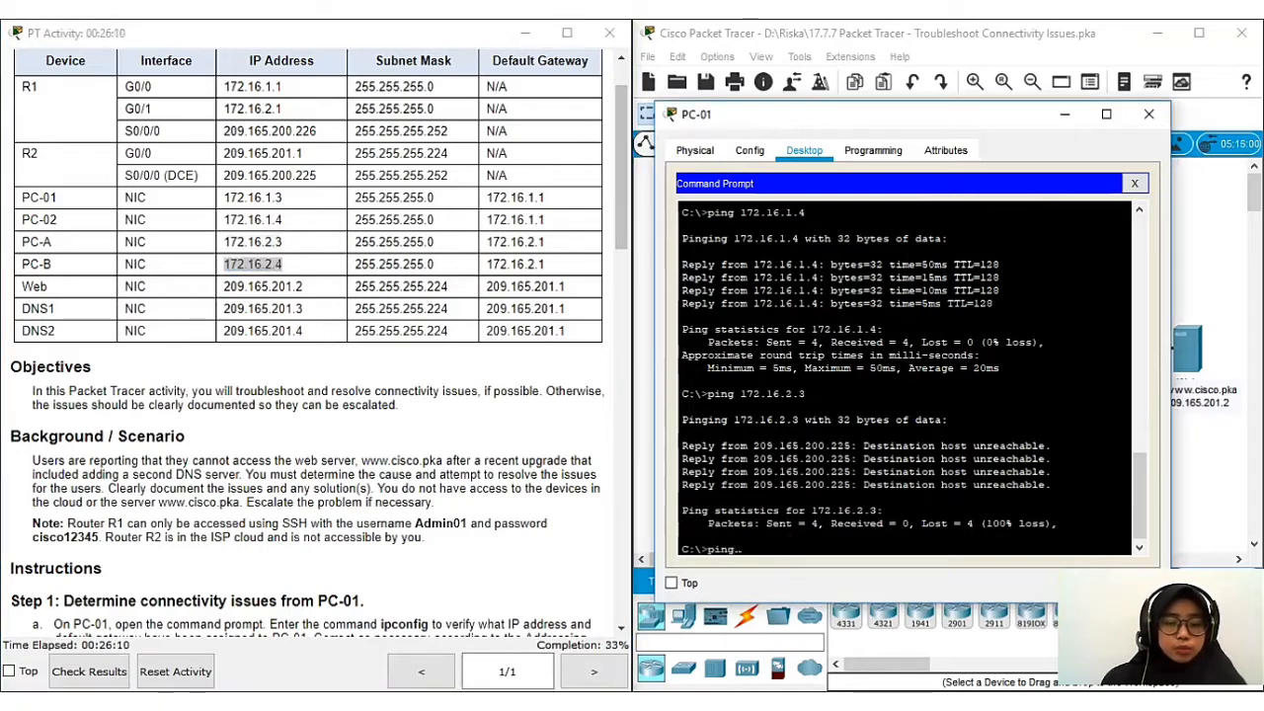
{"action": "type", "text": " 172.16"}
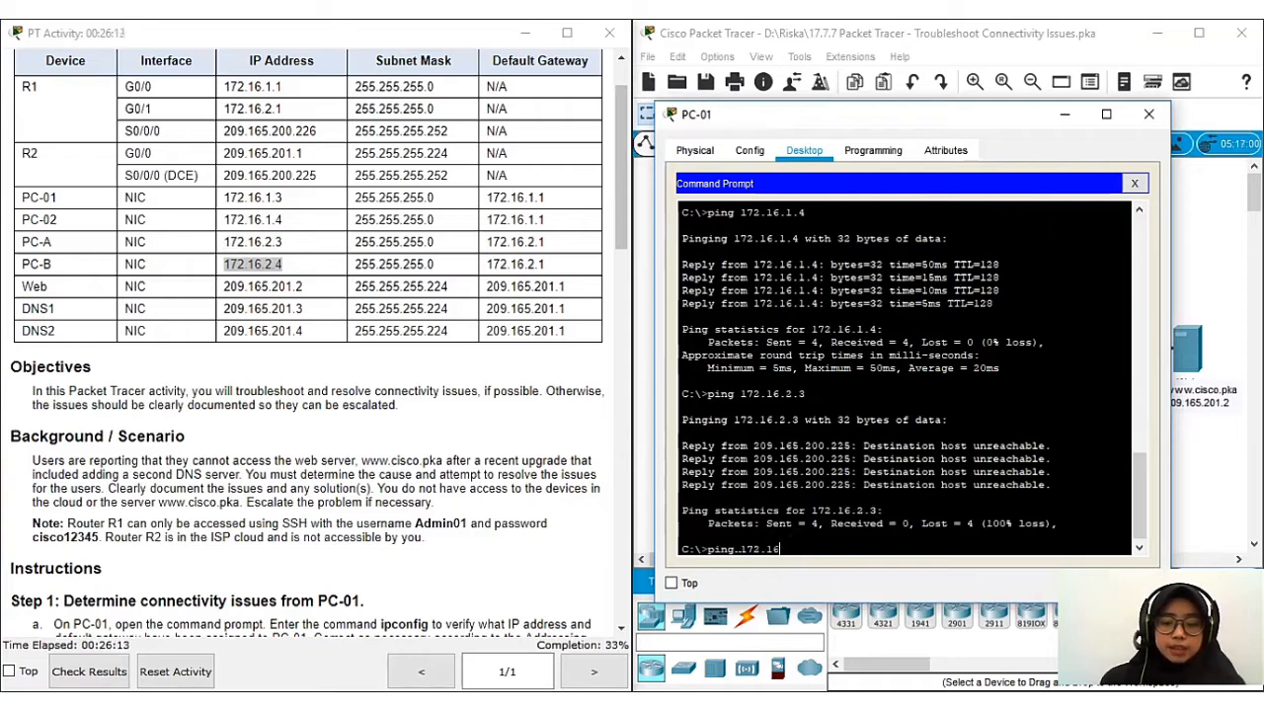
{"action": "type", "text": "."}
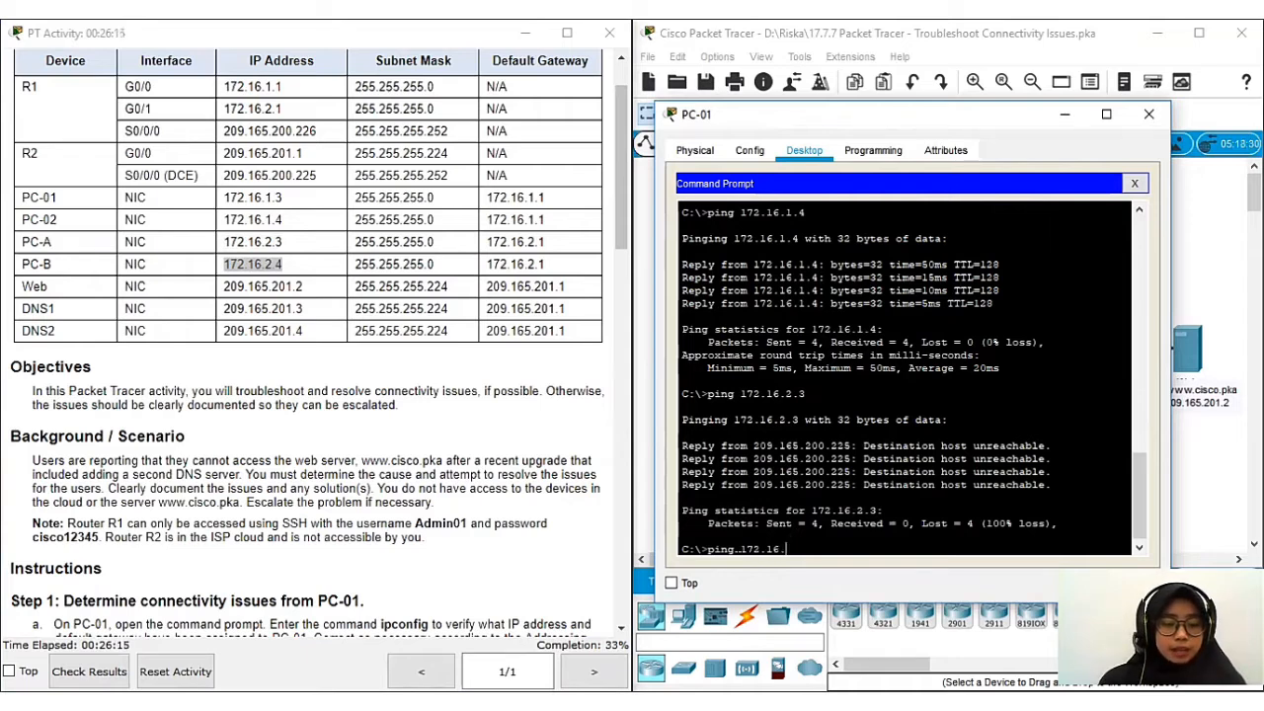
{"action": "type", "text": "2."}
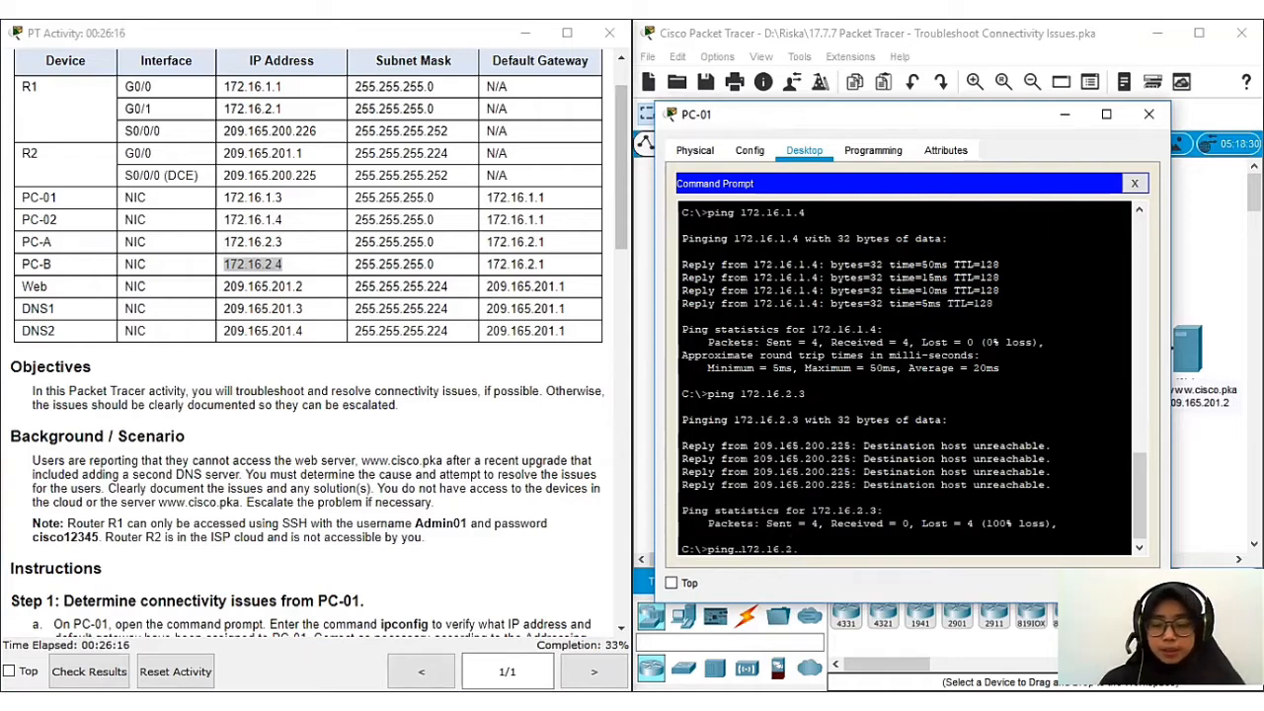
{"action": "type", "text": "4"}
{"action": "key", "text": "Return"}
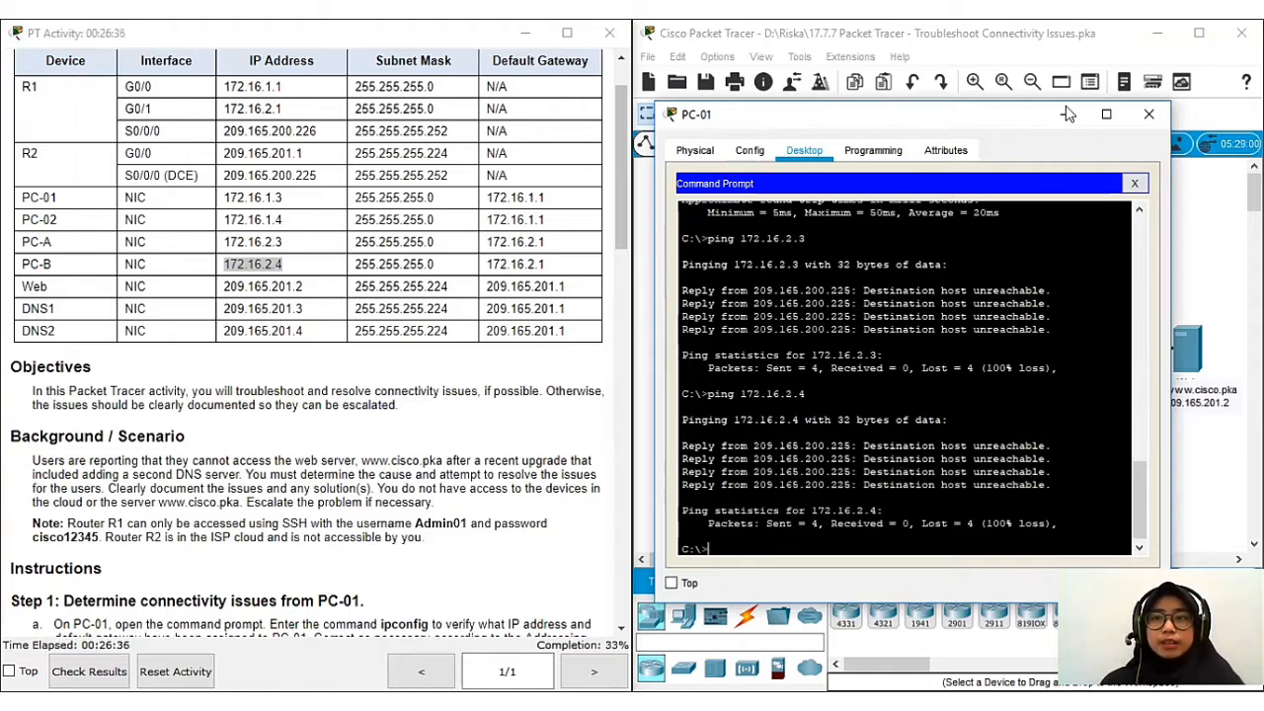
Step: Review the activity instructions for testing web server access from PC-01 and documenting the connectivity issues
{"action": "left_click", "coordinate": [618, 199]}
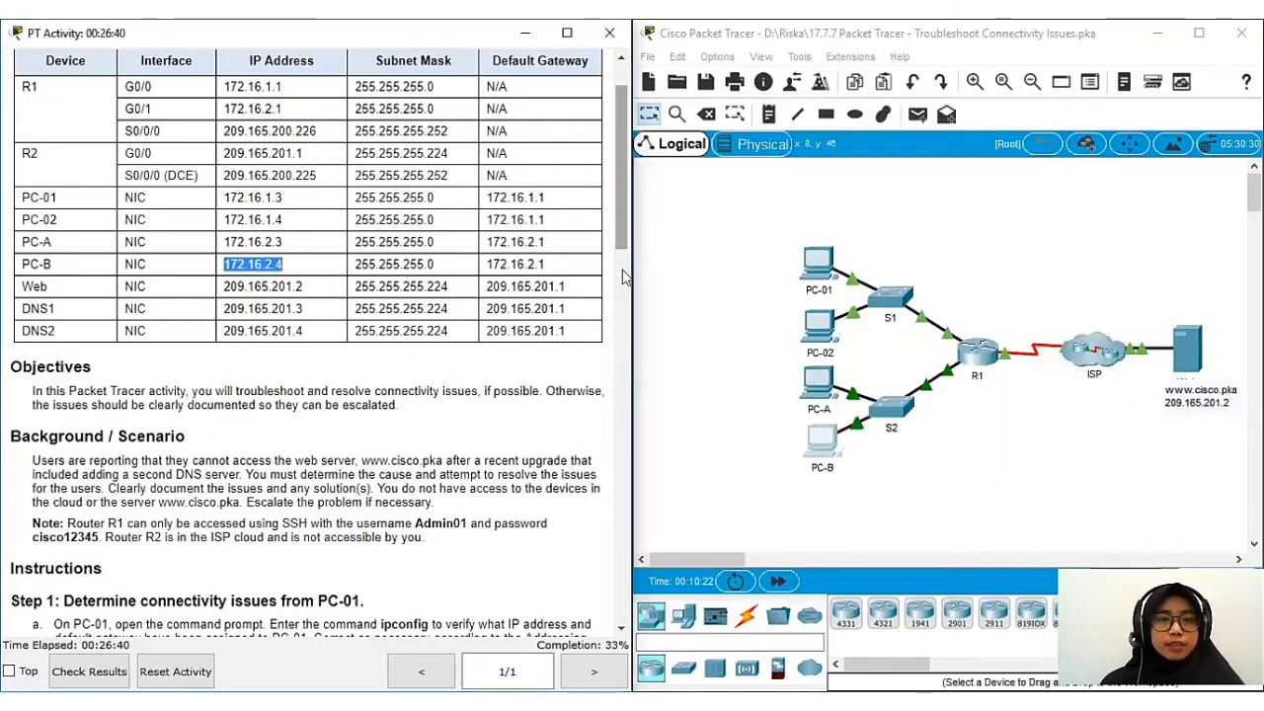
{"action": "scroll", "coordinate": [622, 272], "scroll_direction": "down", "scroll_amount": 2}
{"action": "scroll", "coordinate": [618, 268], "scroll_direction": "down", "scroll_amount": 2}
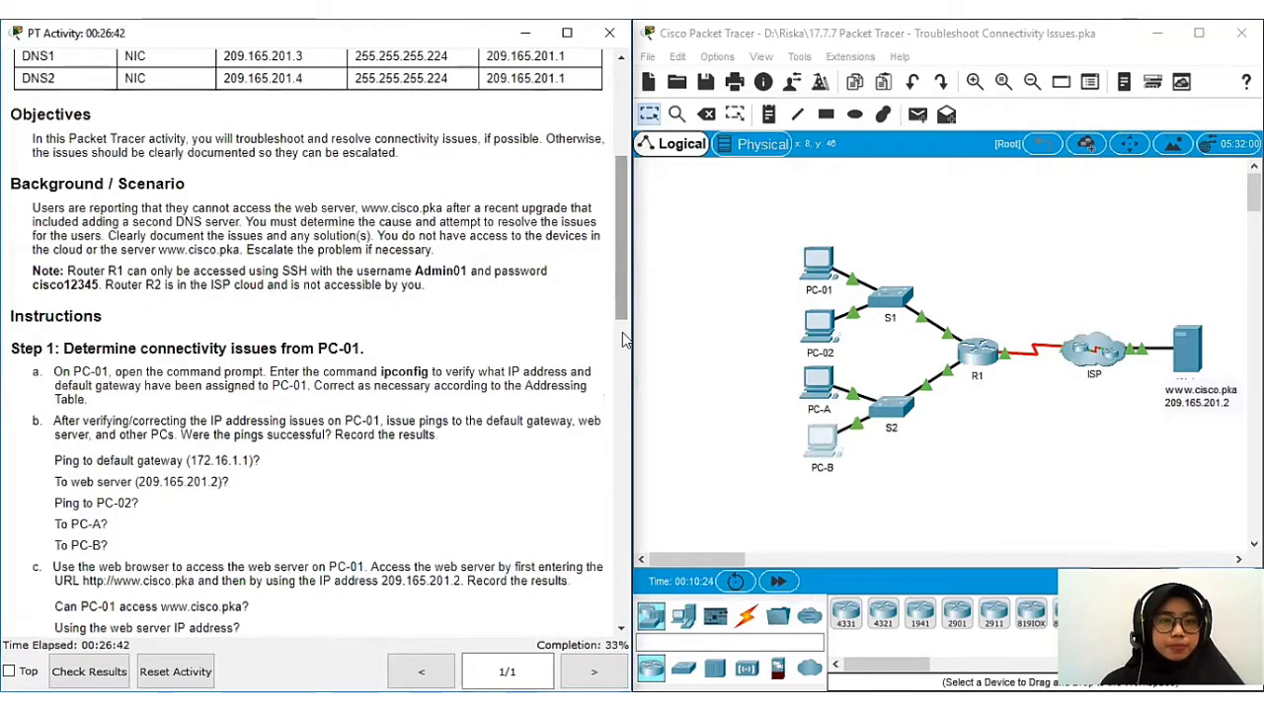
{"action": "scroll", "coordinate": [622, 338], "scroll_direction": "down", "scroll_amount": 2}
{"action": "scroll", "coordinate": [620, 375], "scroll_direction": "down", "scroll_amount": 4}
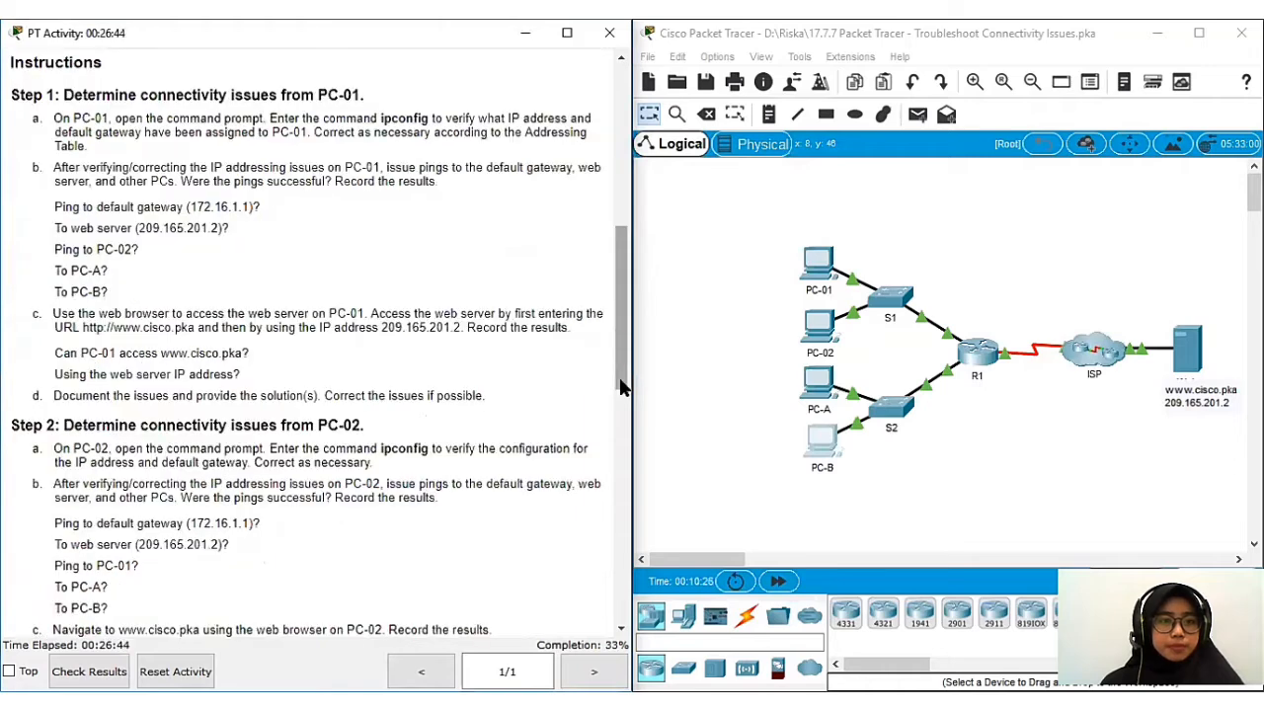
{"action": "scroll", "coordinate": [620, 385], "scroll_direction": "down", "scroll_amount": 2}
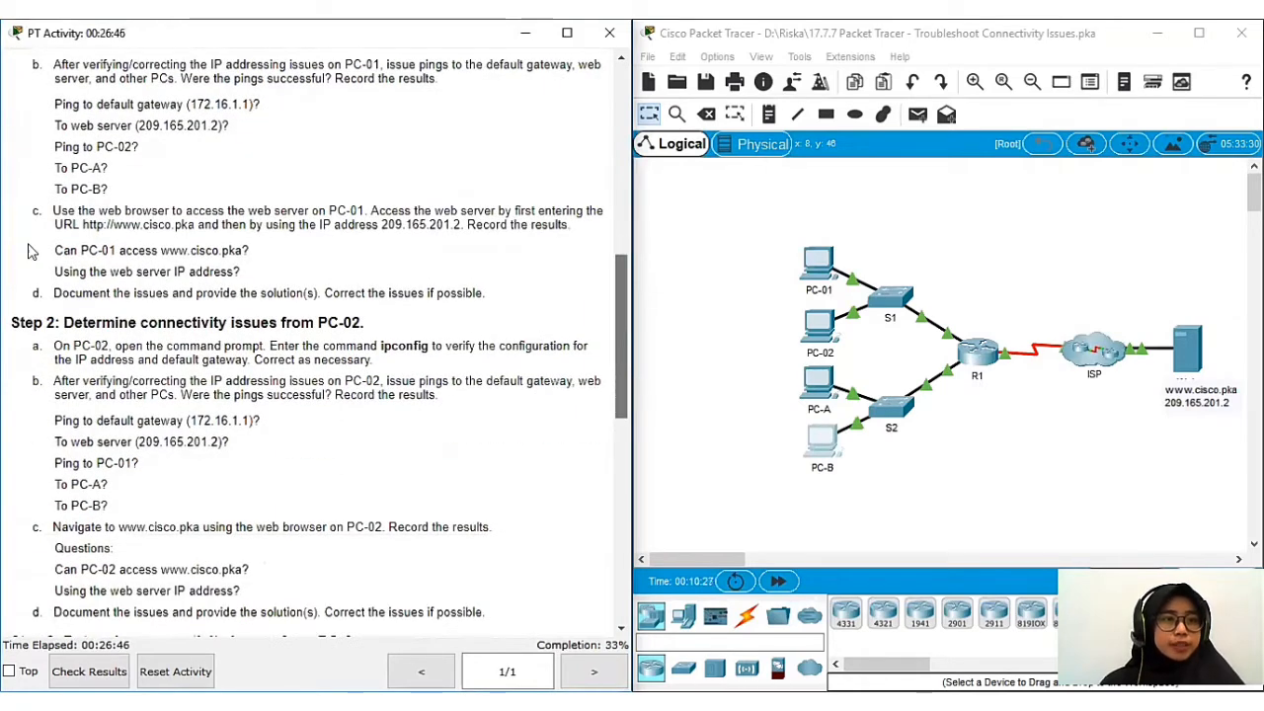
{"action": "scroll", "coordinate": [28, 247], "scroll_direction": "up", "scroll_amount": 1}
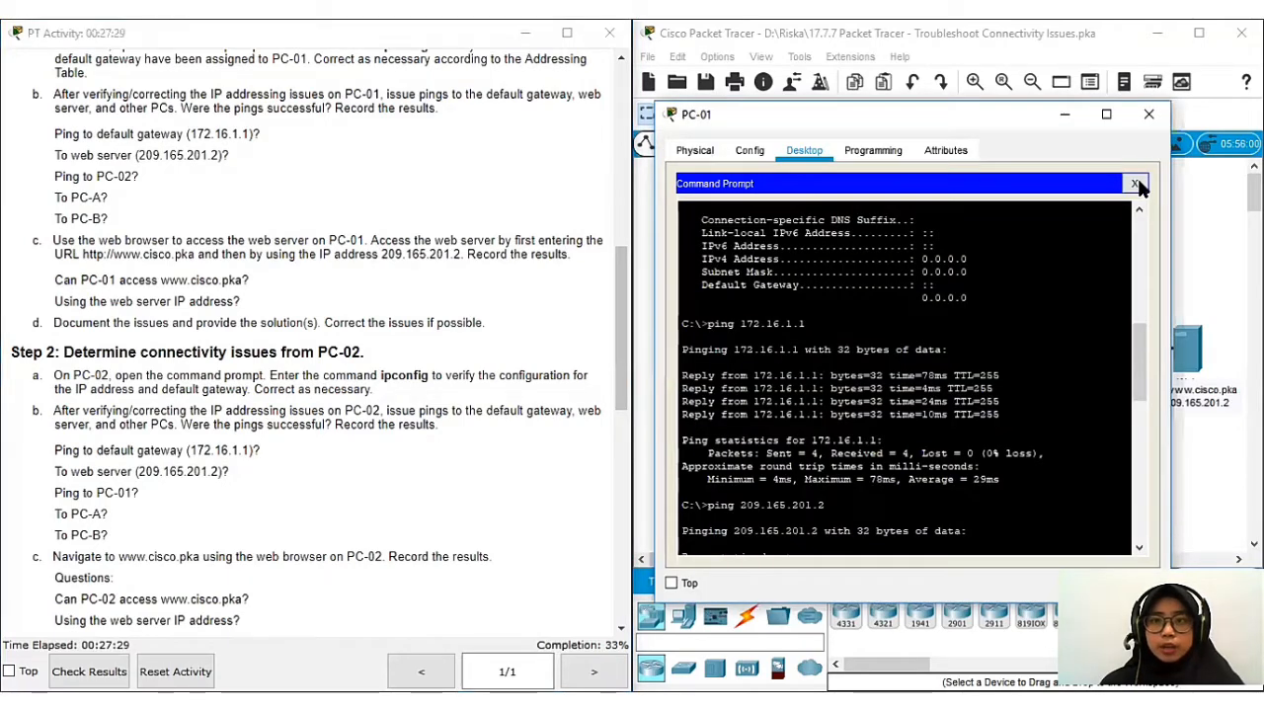
{"action": "left_click", "coordinate": [1136, 184]}
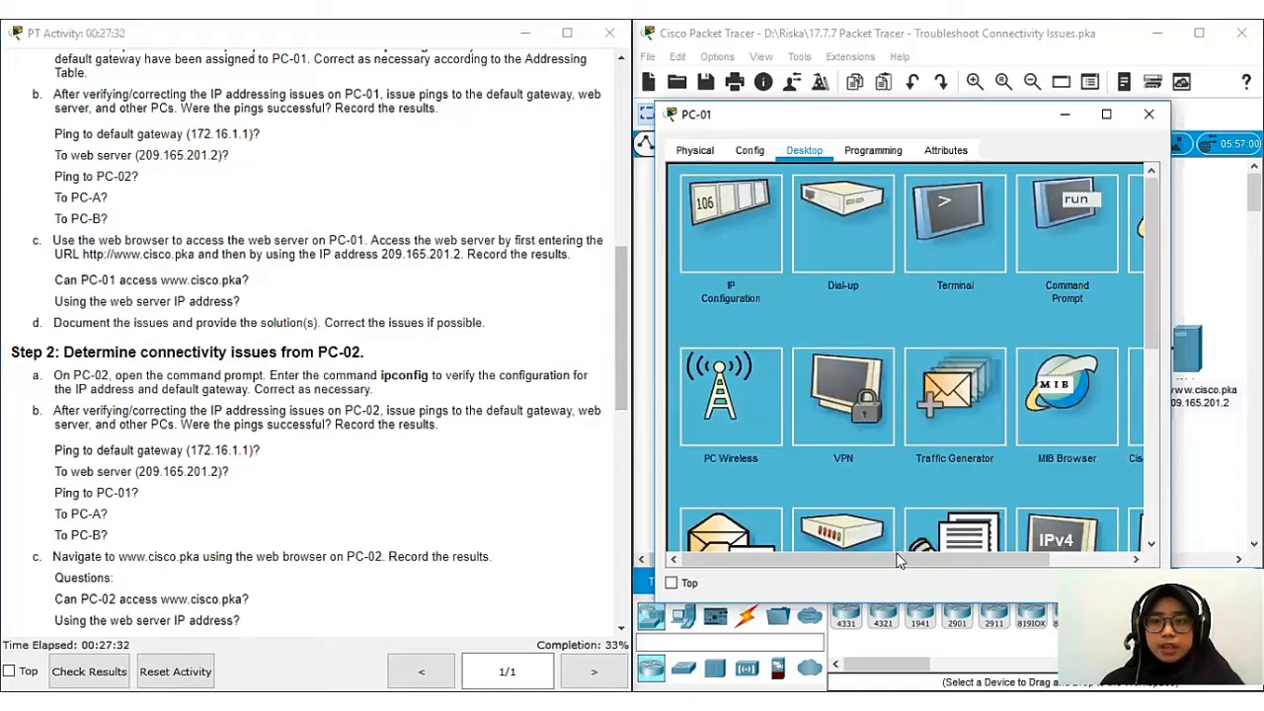
{"action": "left_click_drag", "start_coordinate": [897, 558], "coordinate": [1009, 551]}
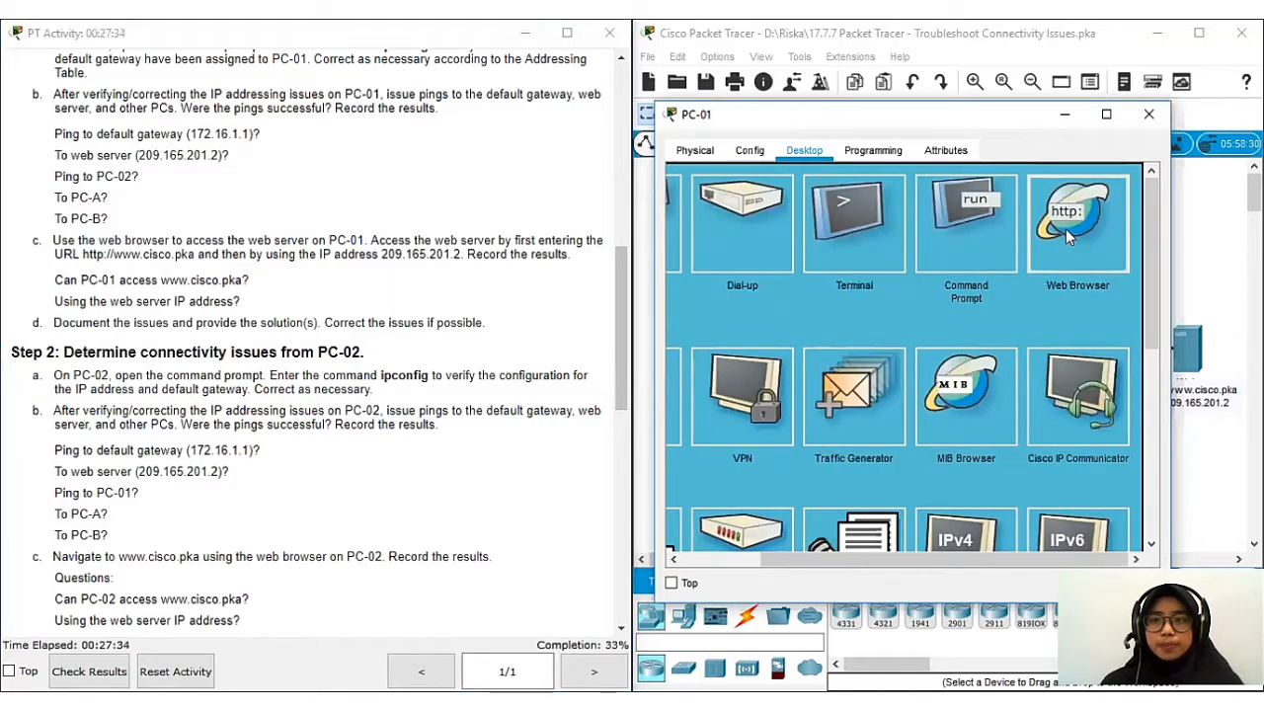
{"action": "left_click", "coordinate": [1066, 229]}
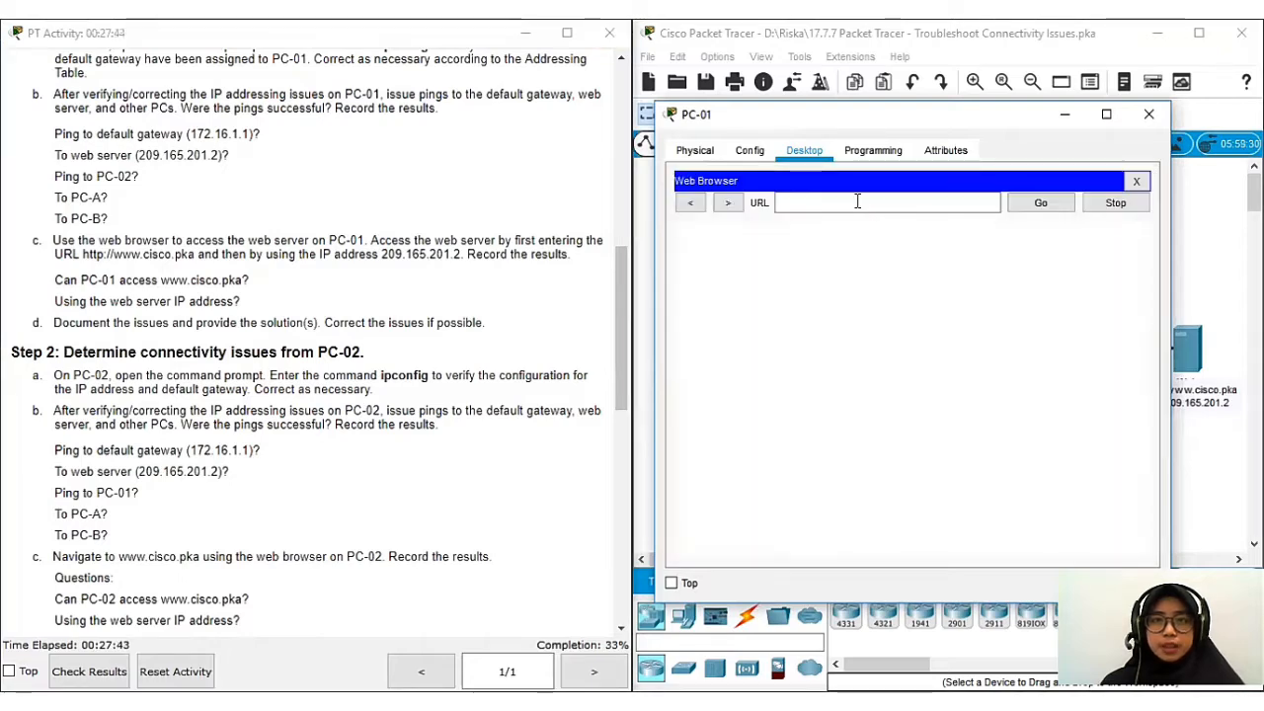
{"action": "left_click", "coordinate": [857, 202]}
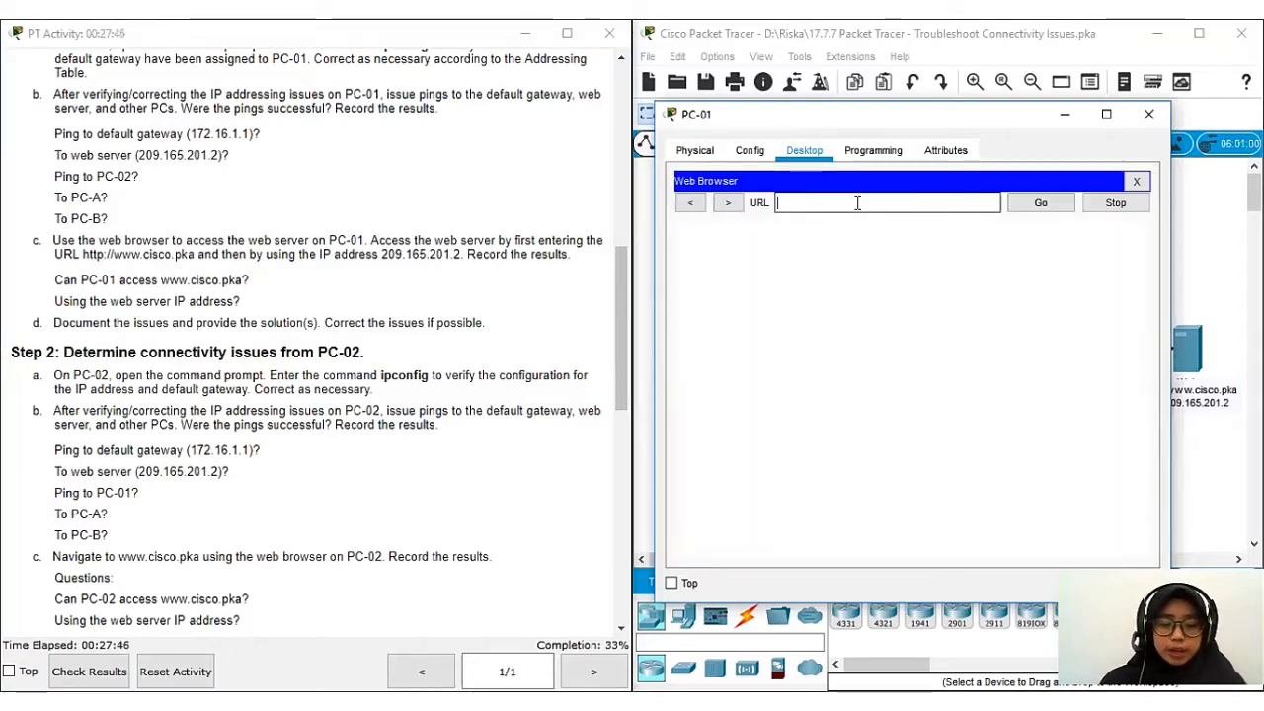
{"action": "type", "text": "www.c"}
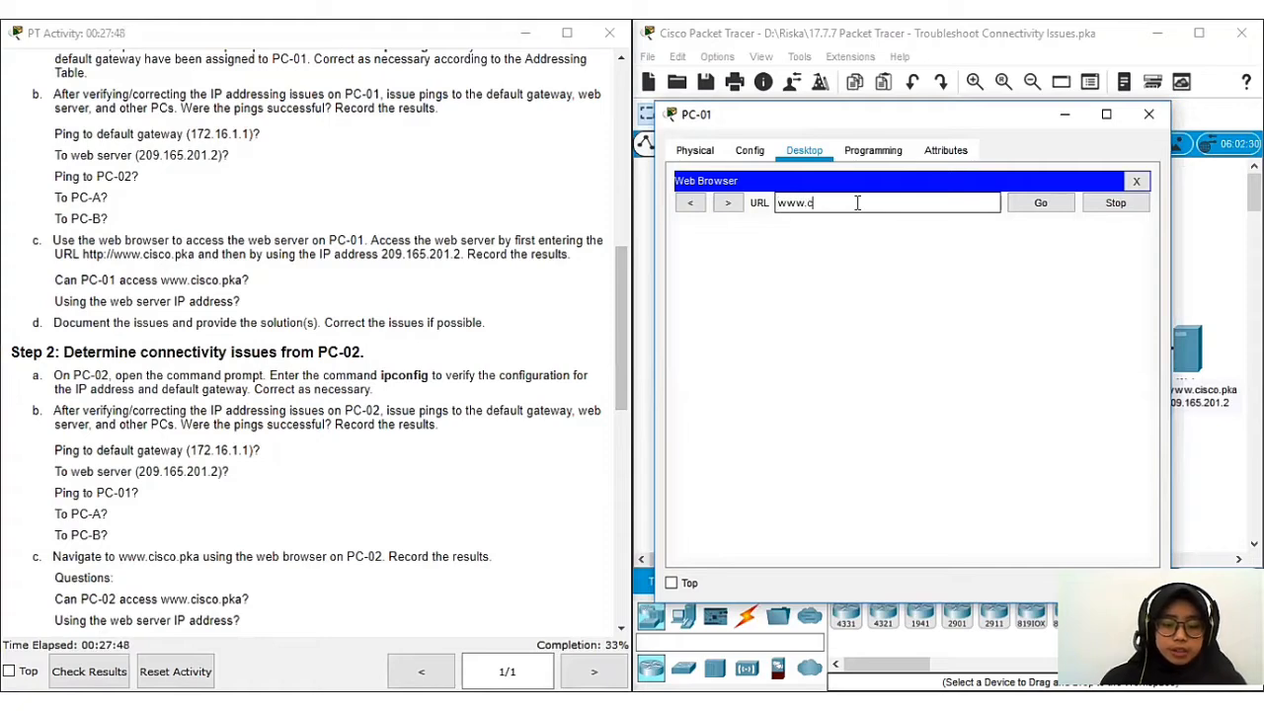
{"action": "type", "text": "isco."}
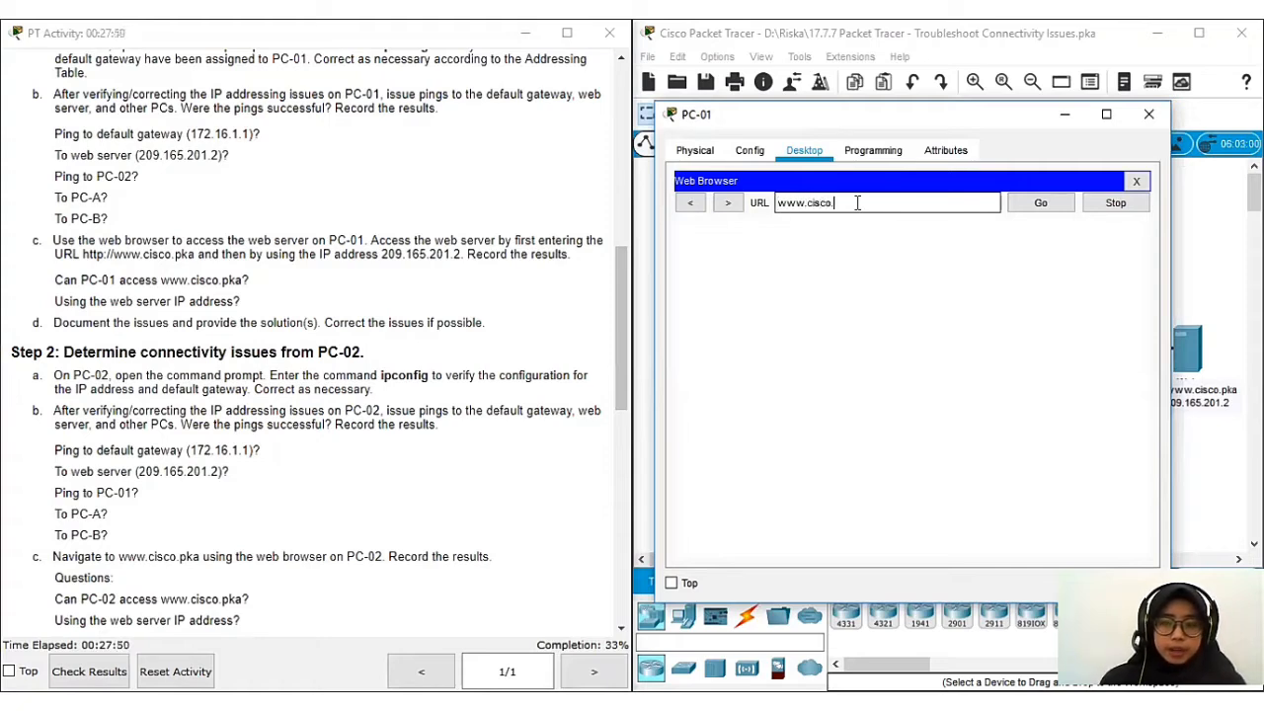
{"action": "type", "text": "pka"}
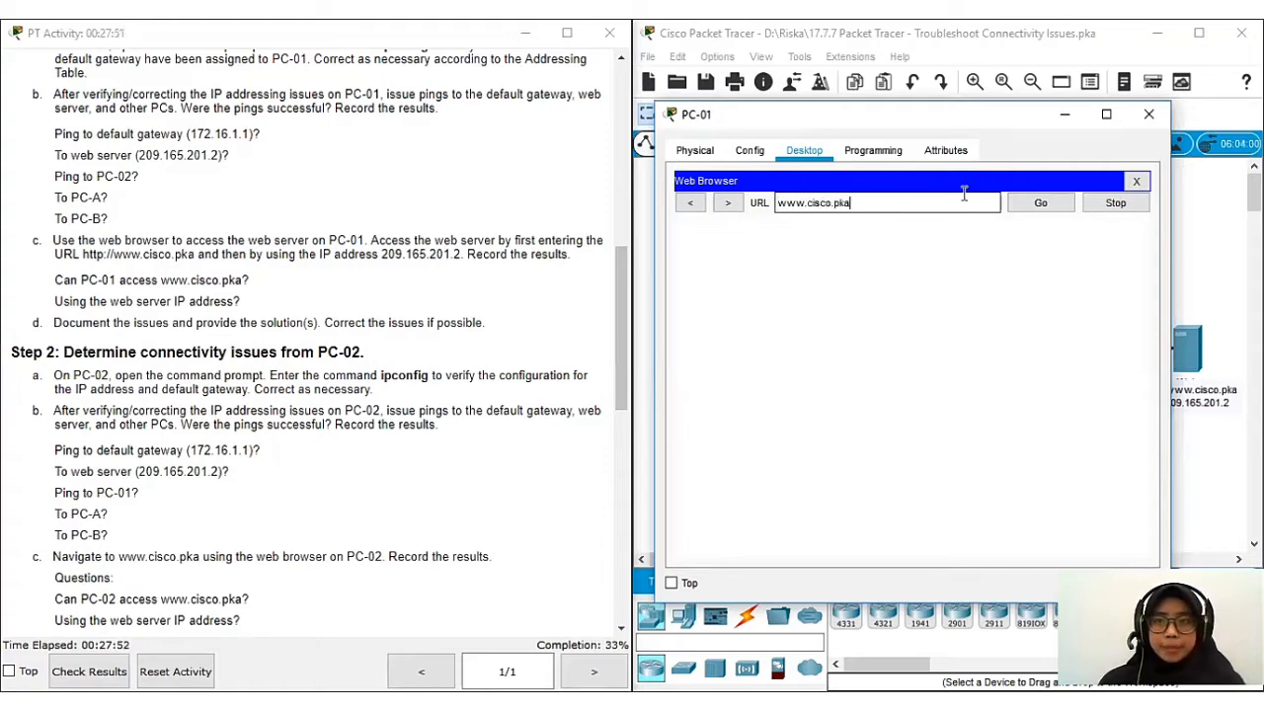
{"action": "left_click", "coordinate": [1017, 209]}
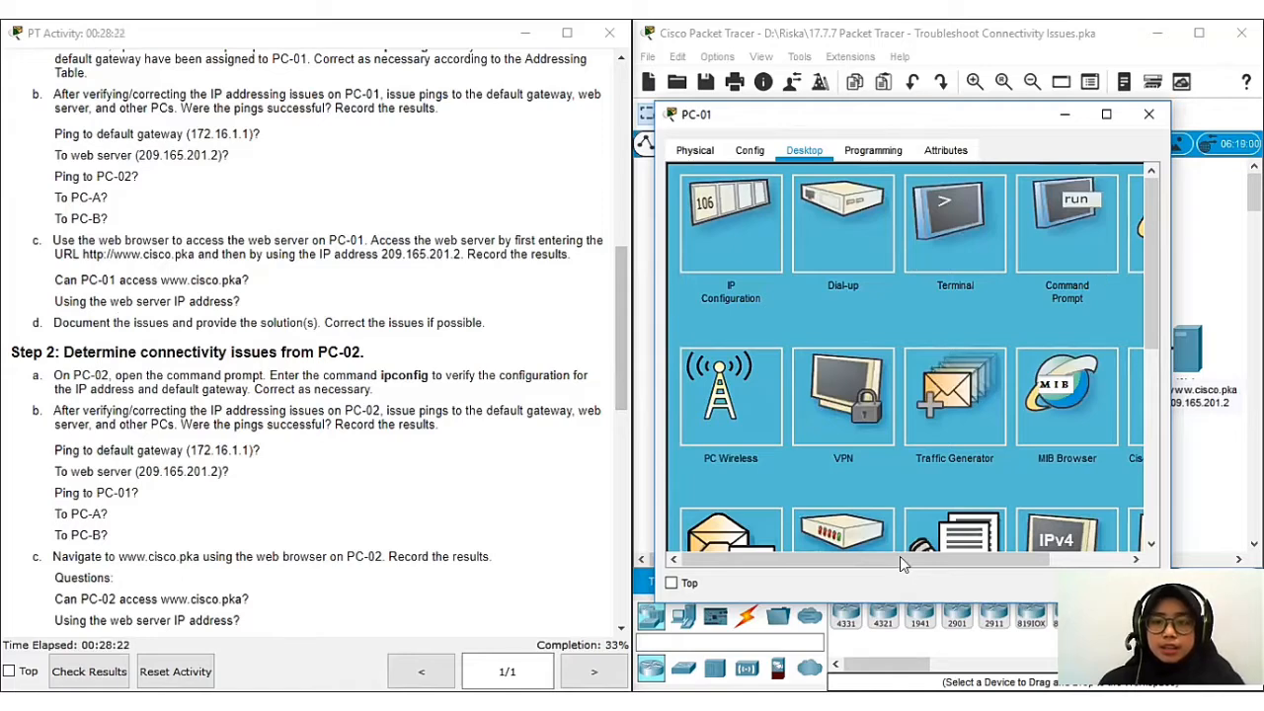
Step: Request the web server by its IP address 209.165.201.2 in PC-01's web browser, and minimize the PC-01 window
{"action": "left_click_drag", "start_coordinate": [900, 556], "coordinate": [986, 556]}
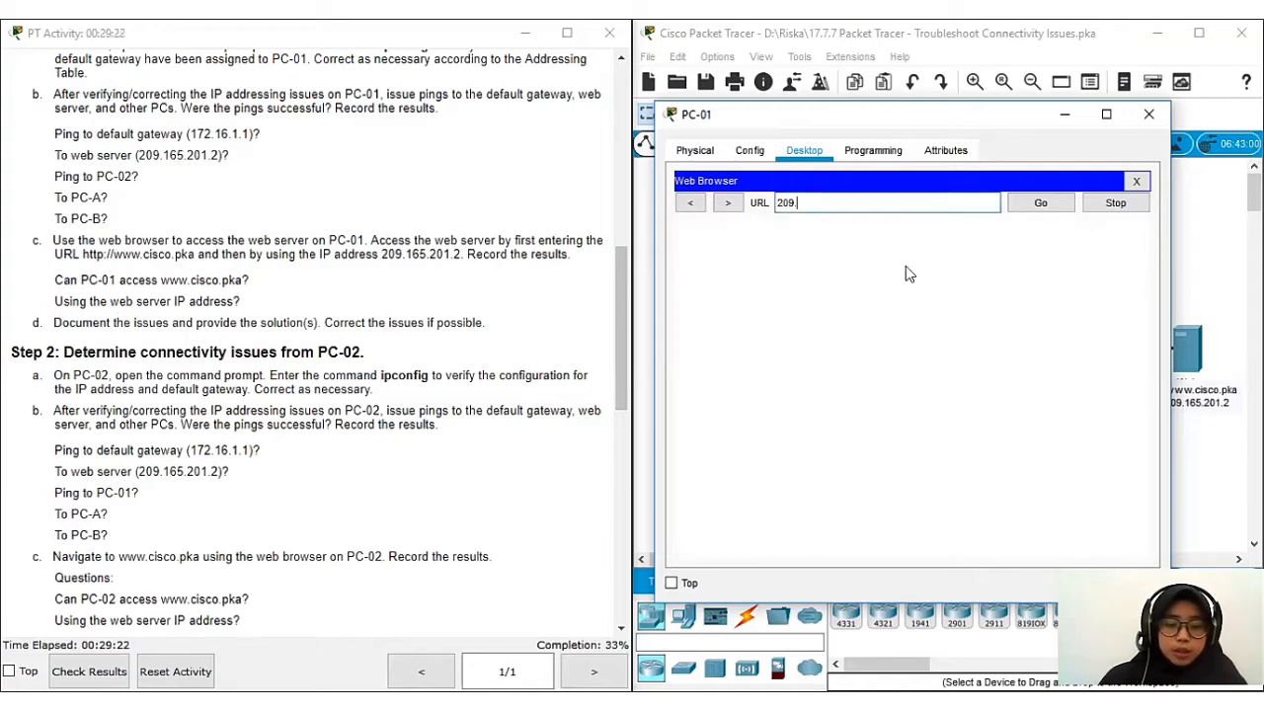
{"action": "type", "text": "165."}
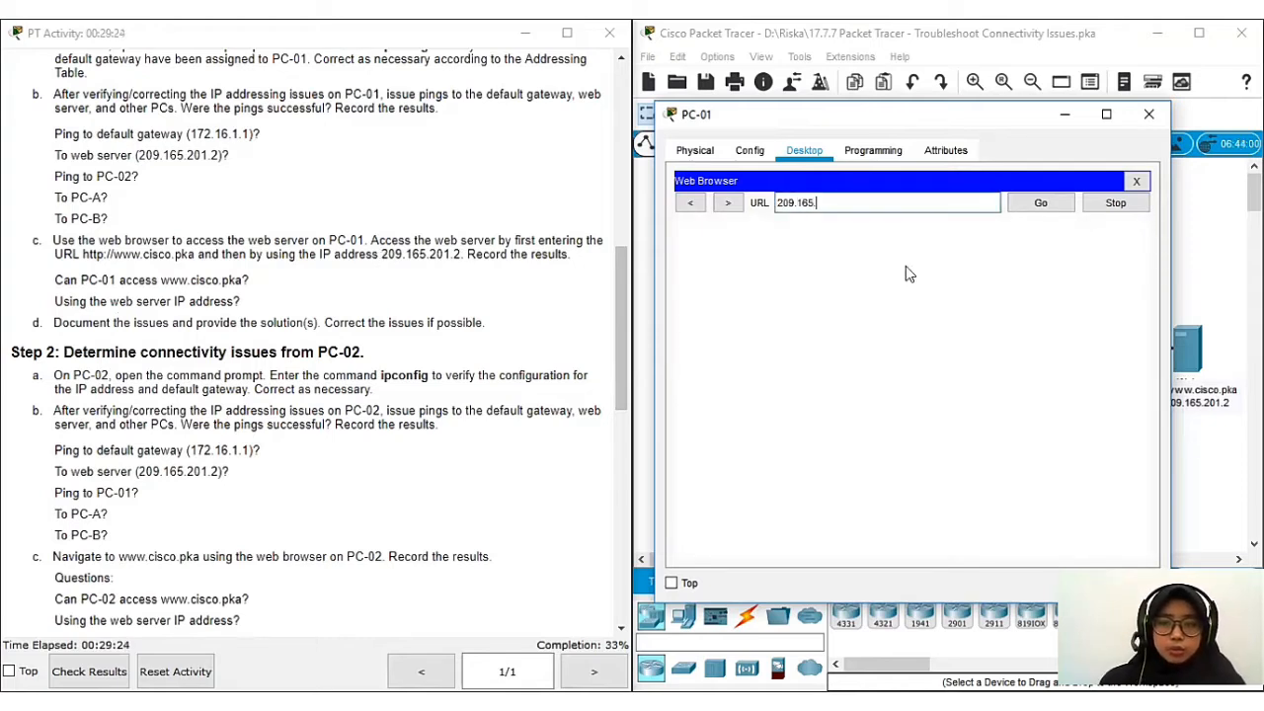
{"action": "type", "text": "201.2"}
{"action": "left_click", "coordinate": [1042, 205]}
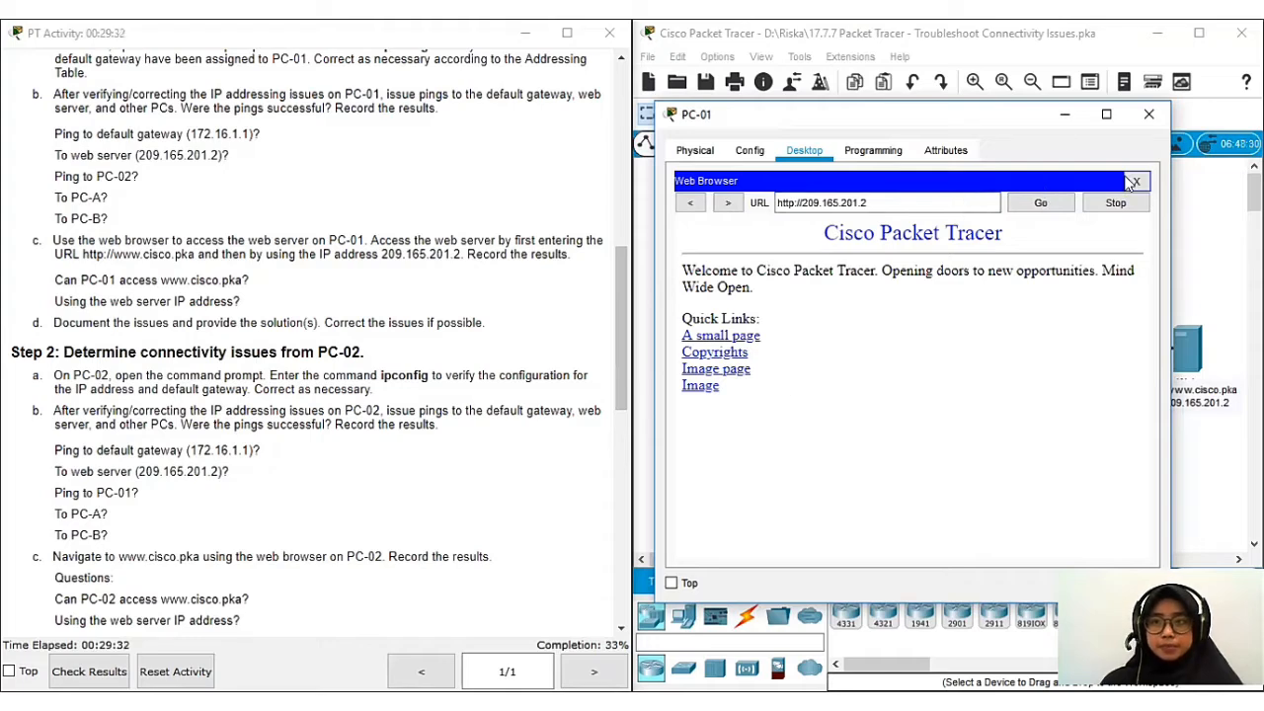
{"action": "left_click", "coordinate": [1066, 122]}
Step: Find the Step 2 instructions and run ipconfig in PC-02's command prompt
{"action": "scroll", "coordinate": [474, 358], "scroll_direction": "down", "scroll_amount": 1}
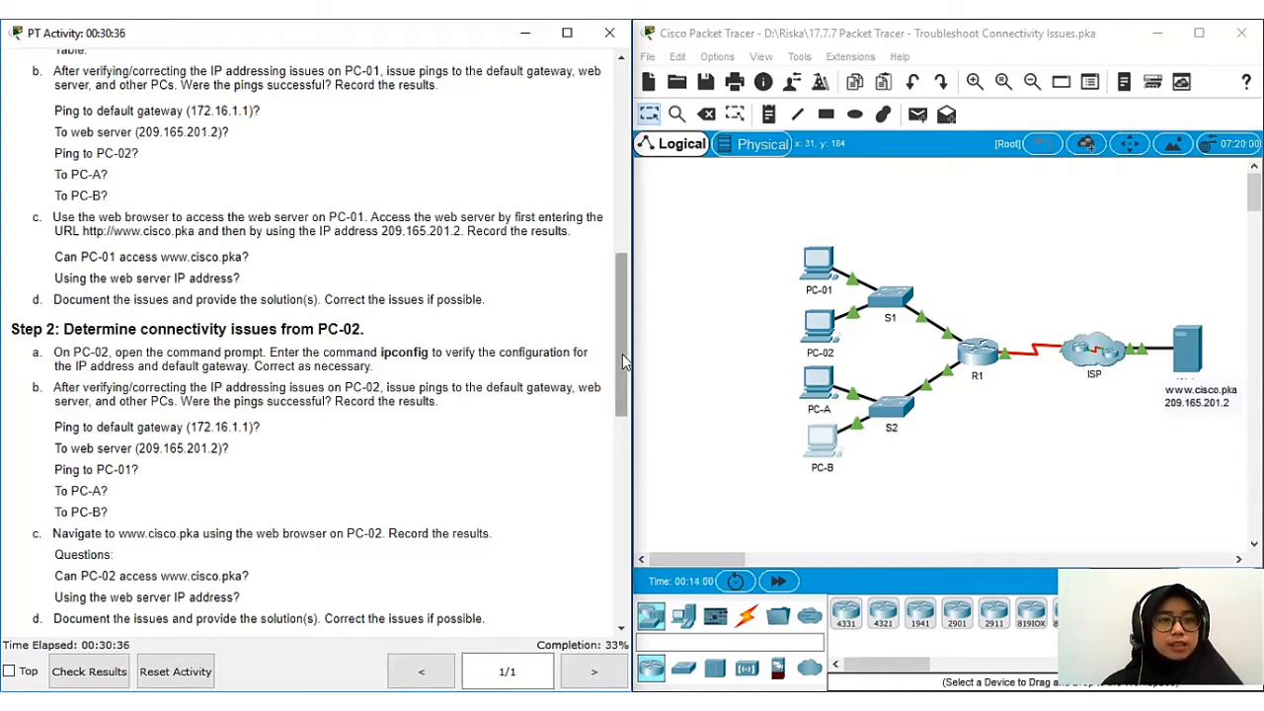
{"action": "scroll", "coordinate": [622, 360], "scroll_direction": "down", "scroll_amount": 3}
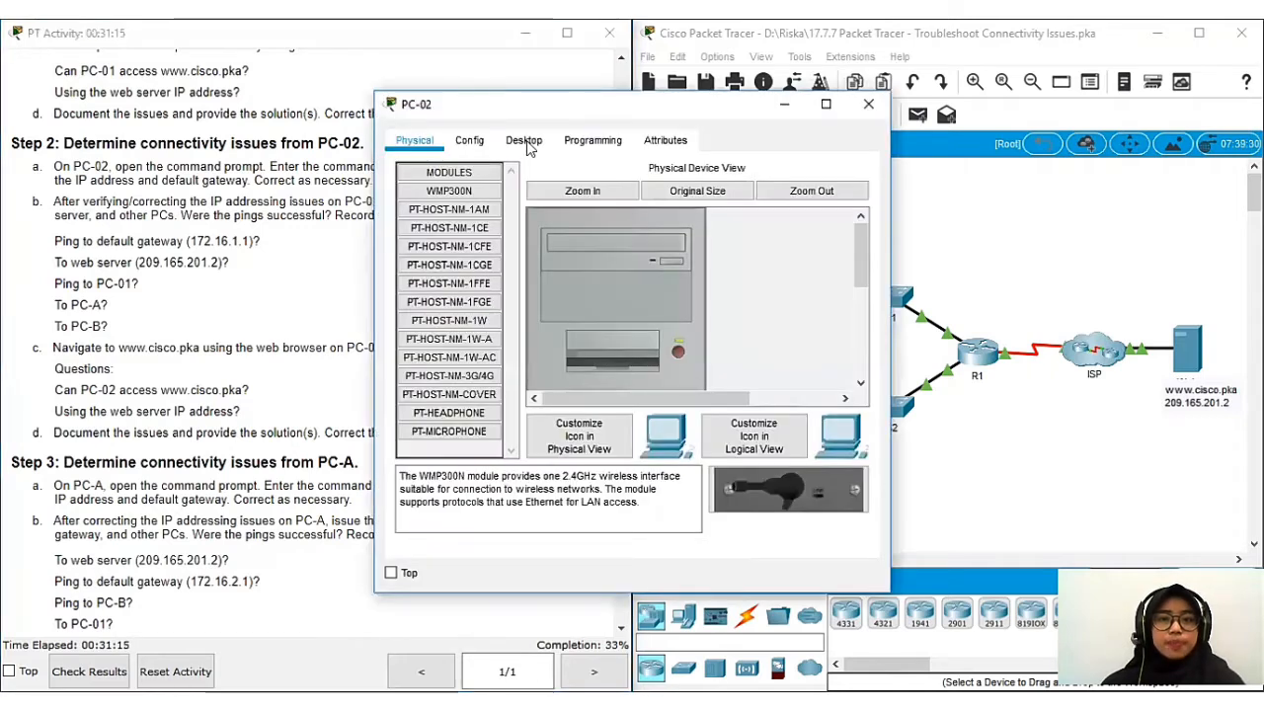
{"action": "left_click", "coordinate": [526, 142]}
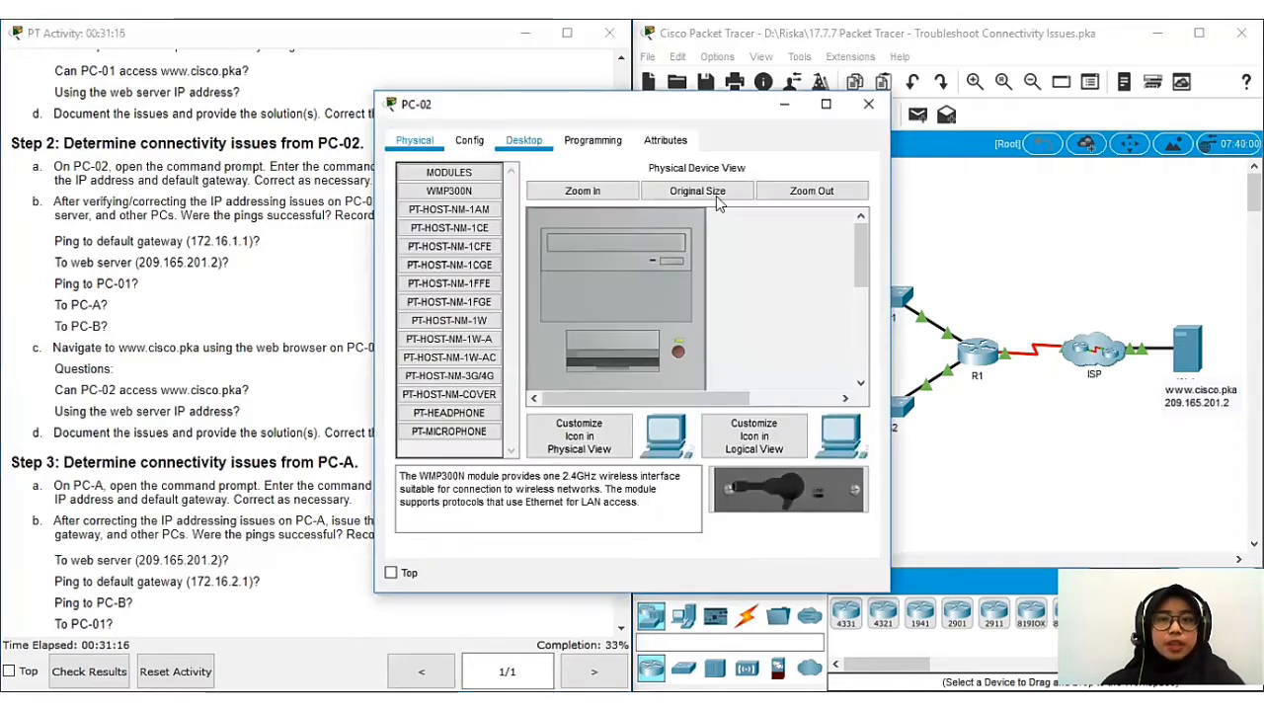
{"action": "left_click", "coordinate": [760, 218]}
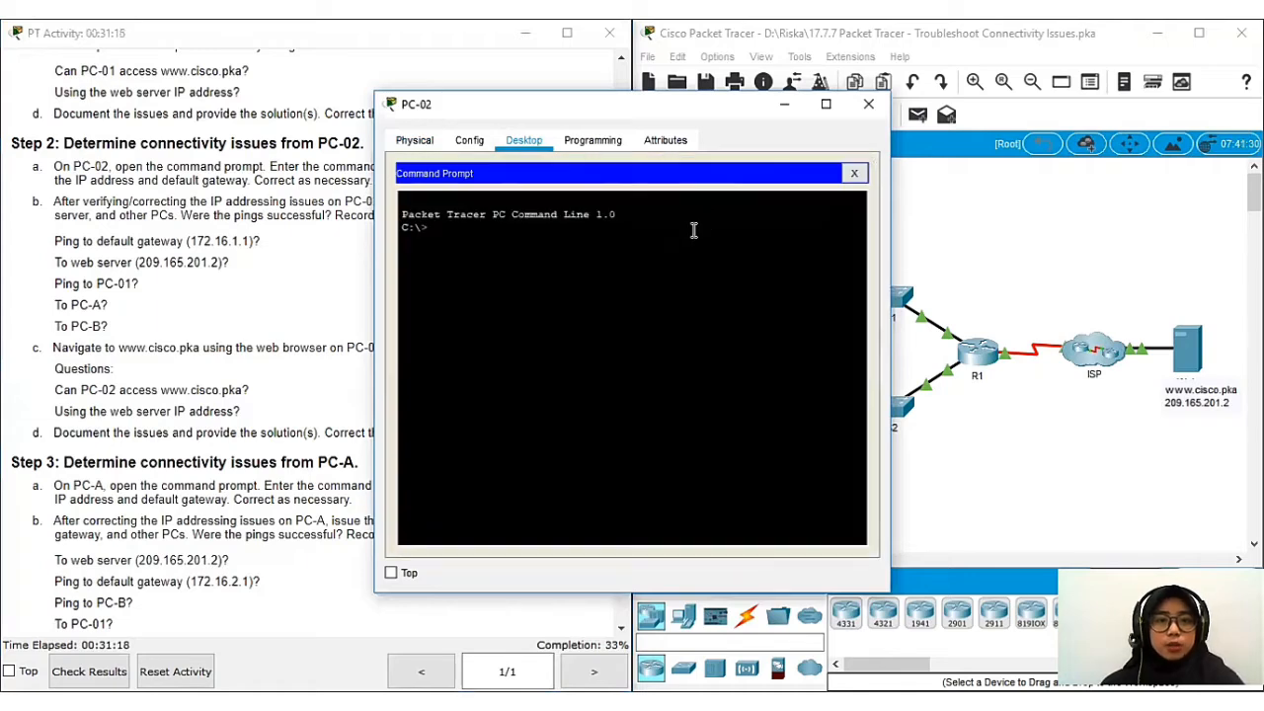
{"action": "type", "text": "ip"}
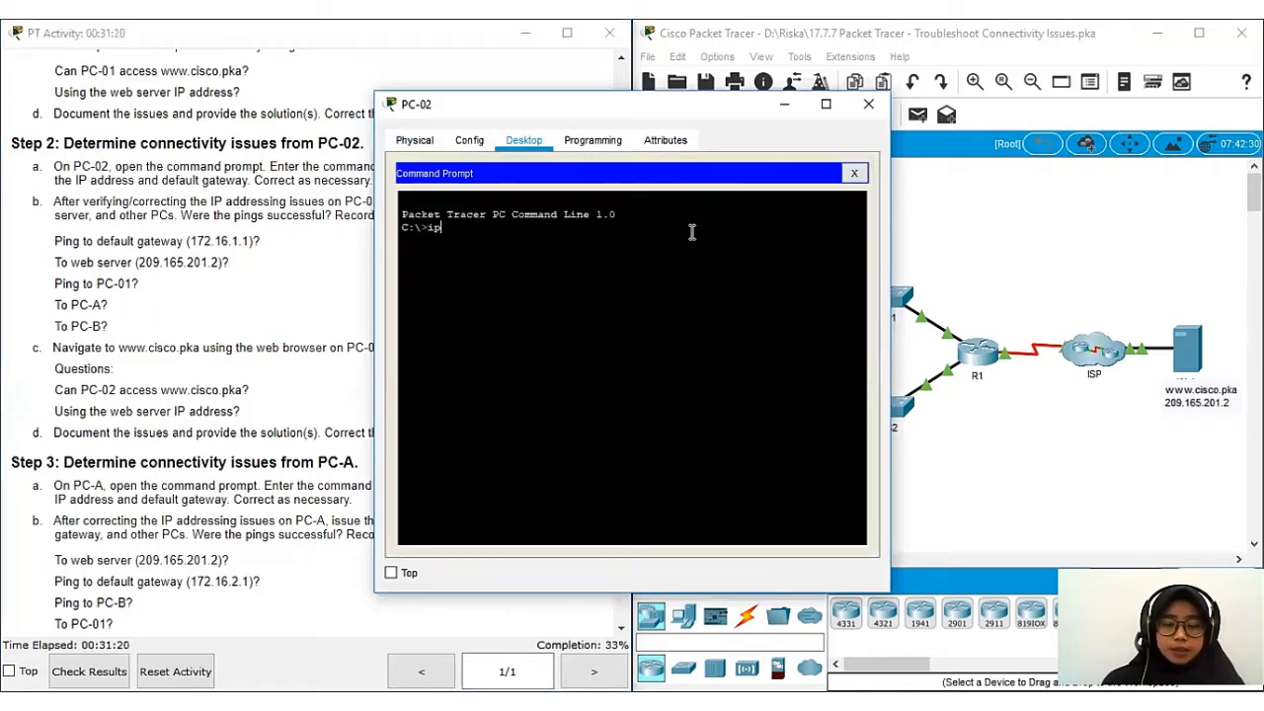
{"action": "type", "text": "config"}
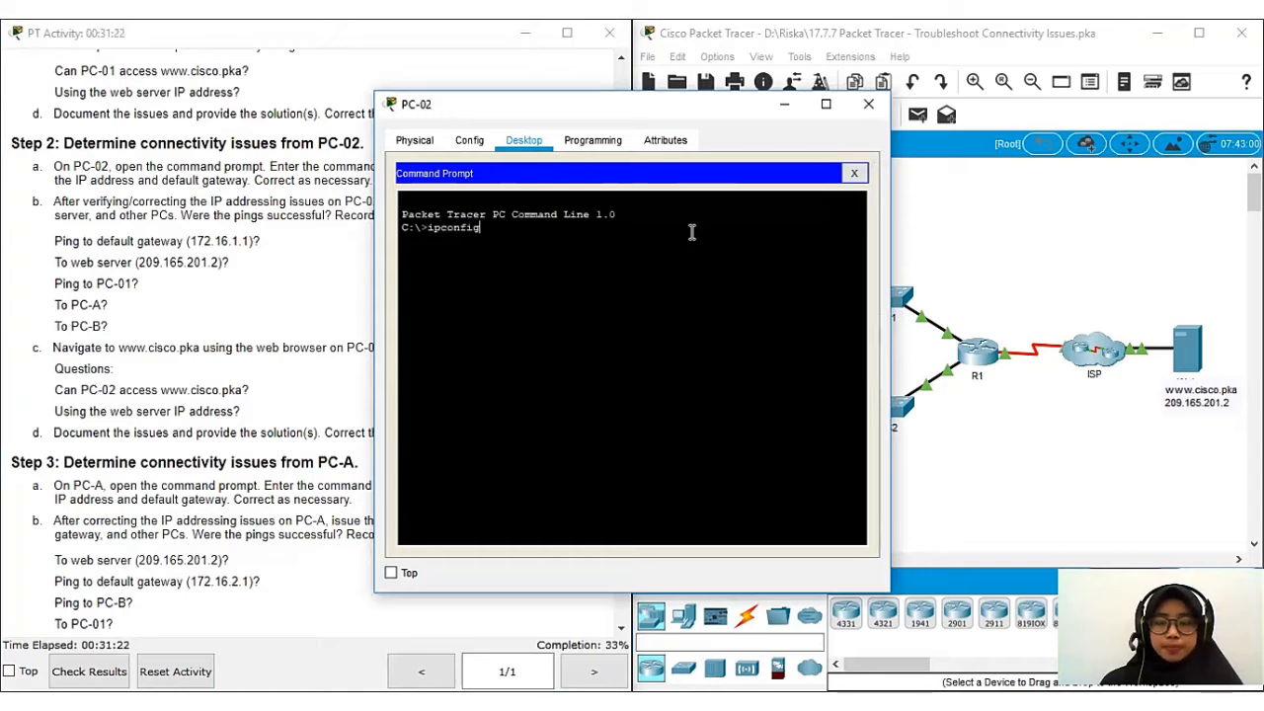
{"action": "key", "text": "Return"}
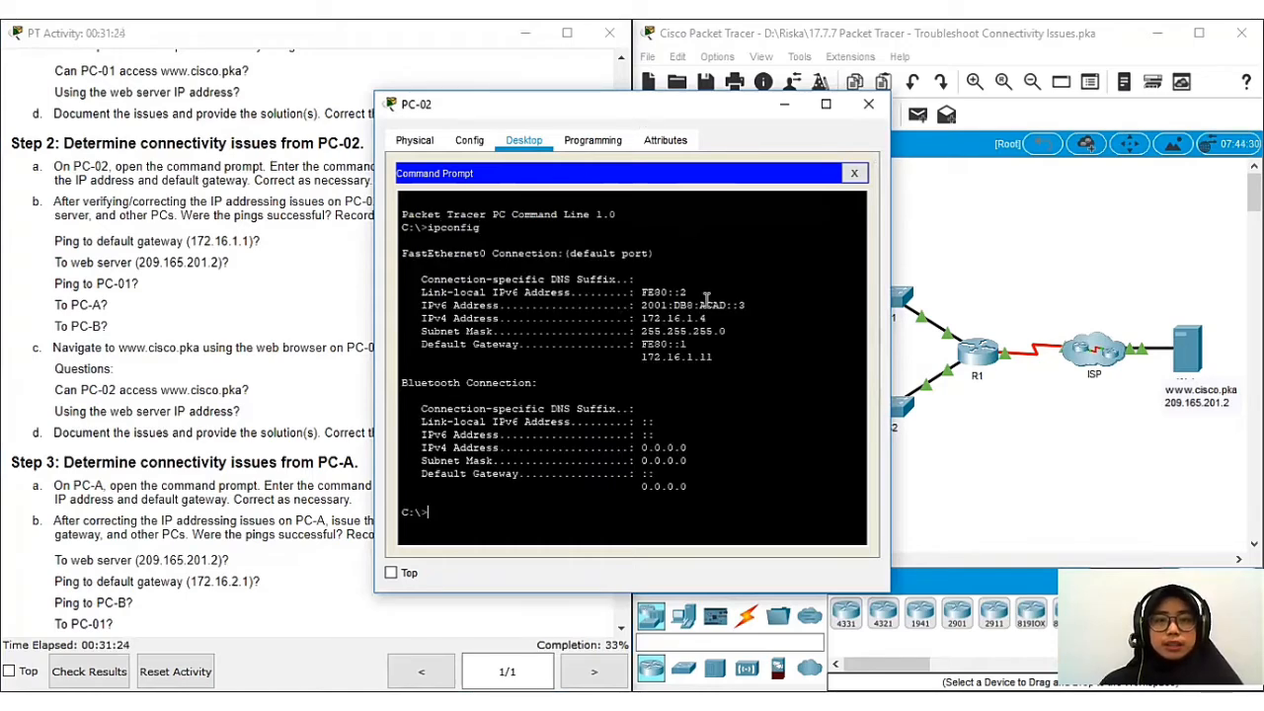
Step: Compare PC-02's IPv4 address, subnet mask and default gateway in the ipconfig output with its row in the addressing table
{"action": "left_click_drag", "start_coordinate": [635, 117], "coordinate": [902, 86]}
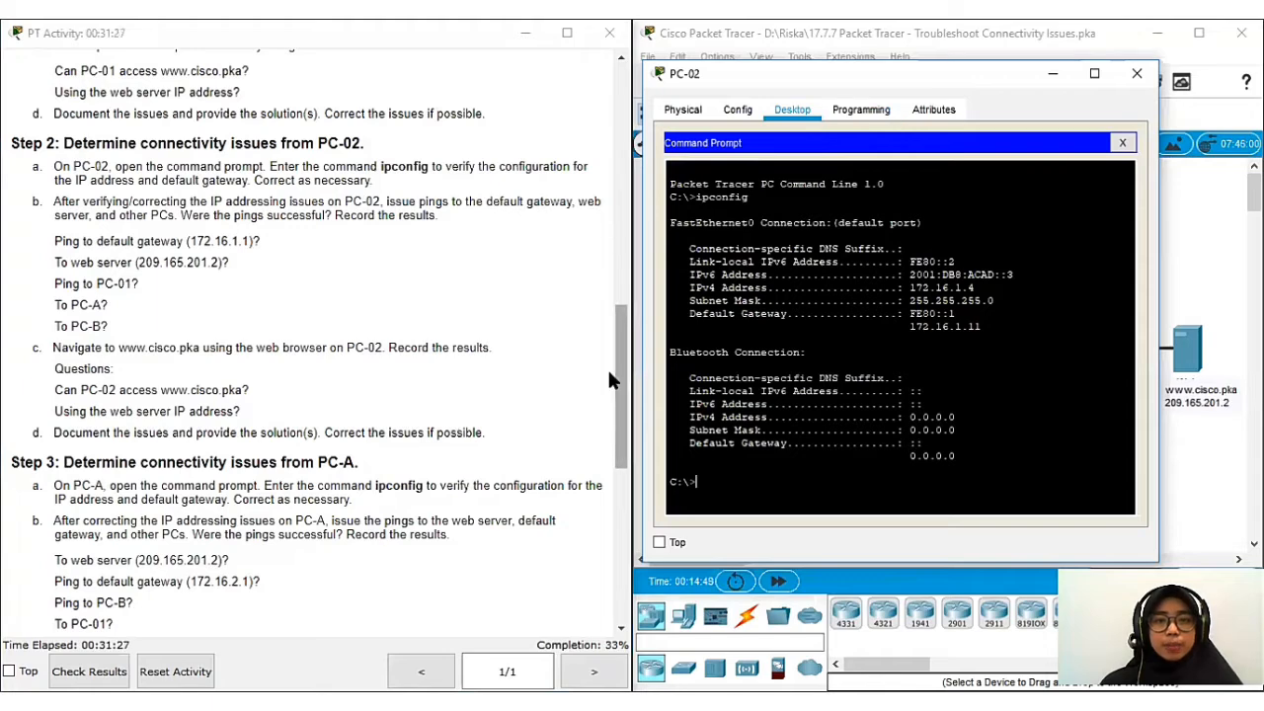
{"action": "left_click_drag", "start_coordinate": [622, 379], "coordinate": [619, 120]}
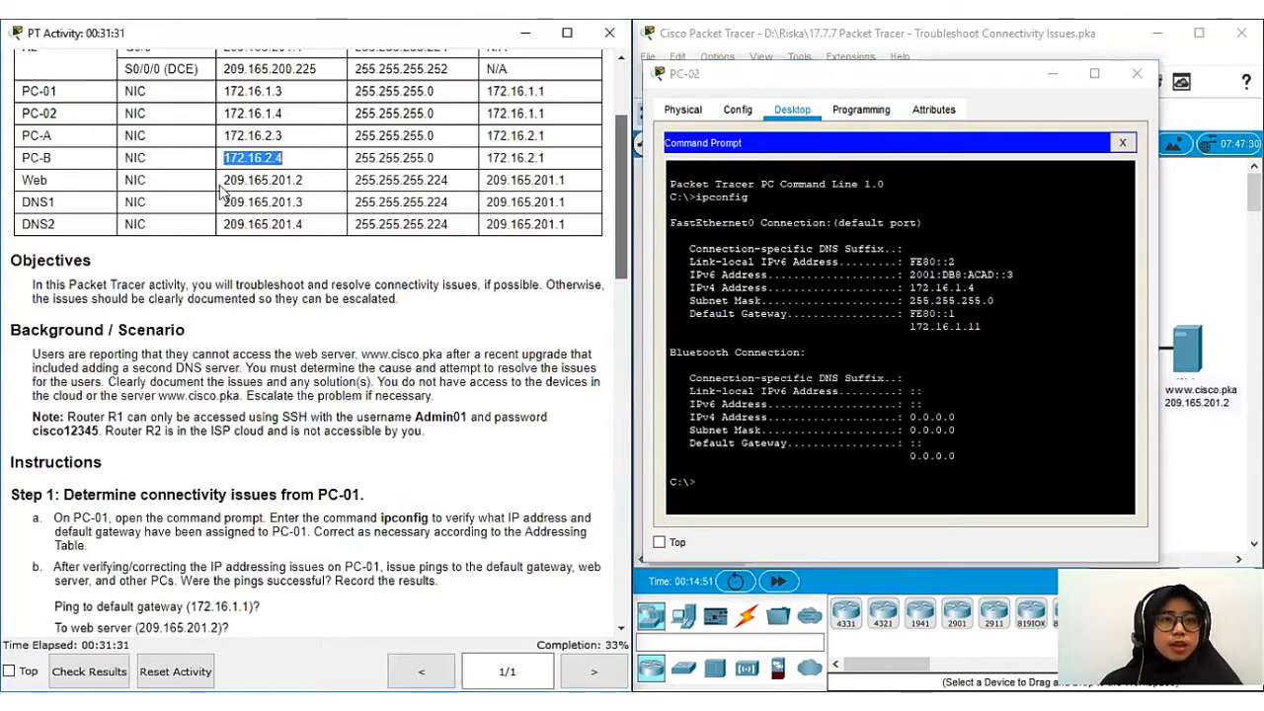
{"action": "scroll", "coordinate": [221, 191], "scroll_direction": "up", "scroll_amount": 1}
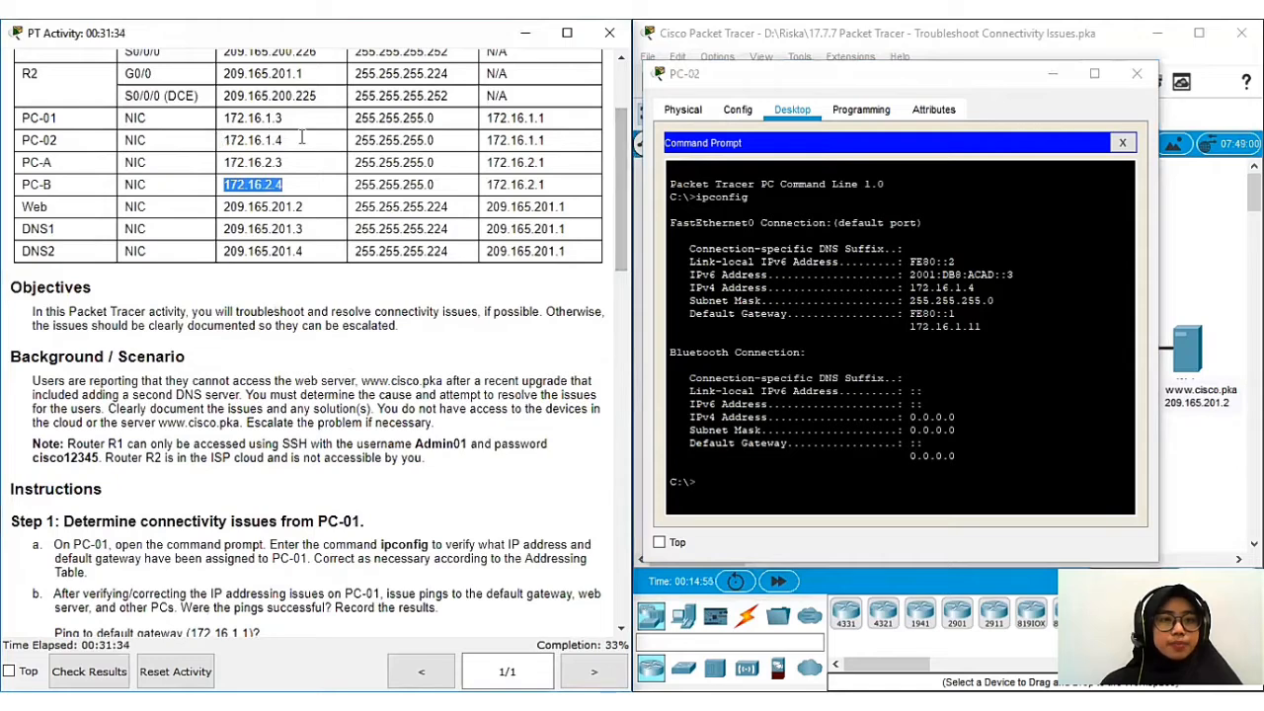
{"action": "left_click_drag", "start_coordinate": [300, 140], "coordinate": [225, 142]}
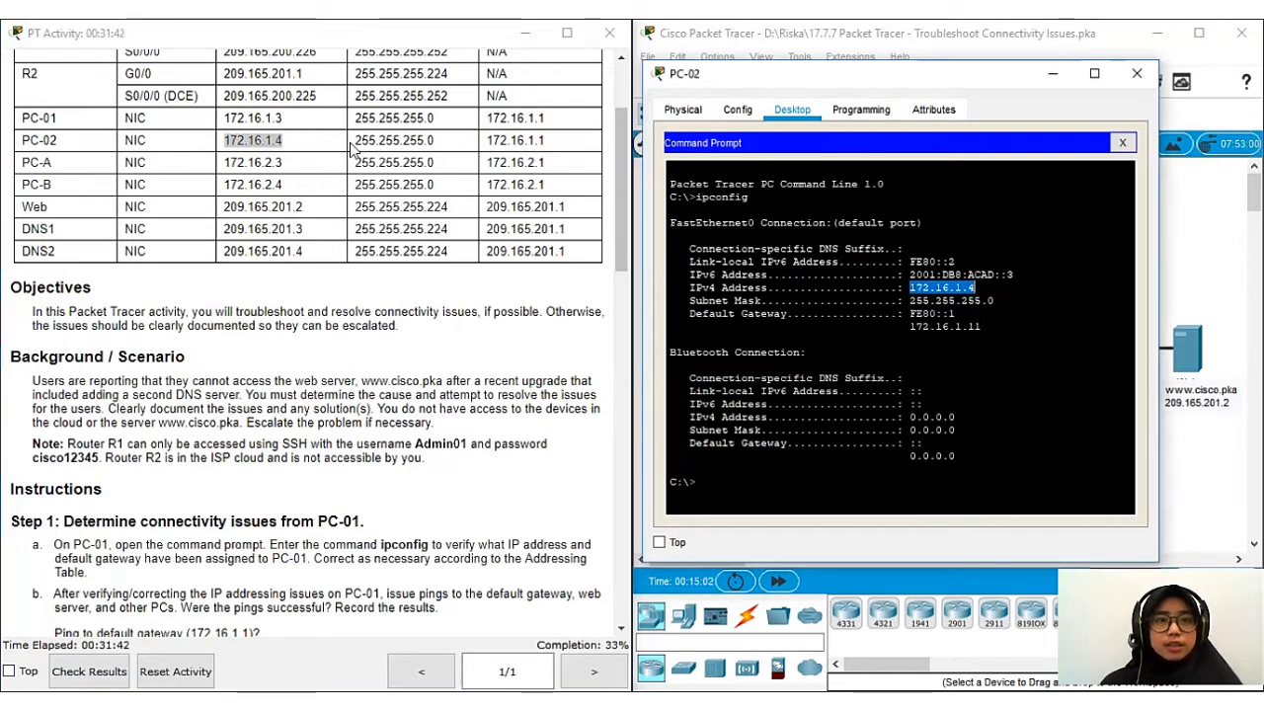
{"action": "left_click_drag", "start_coordinate": [353, 140], "coordinate": [434, 140]}
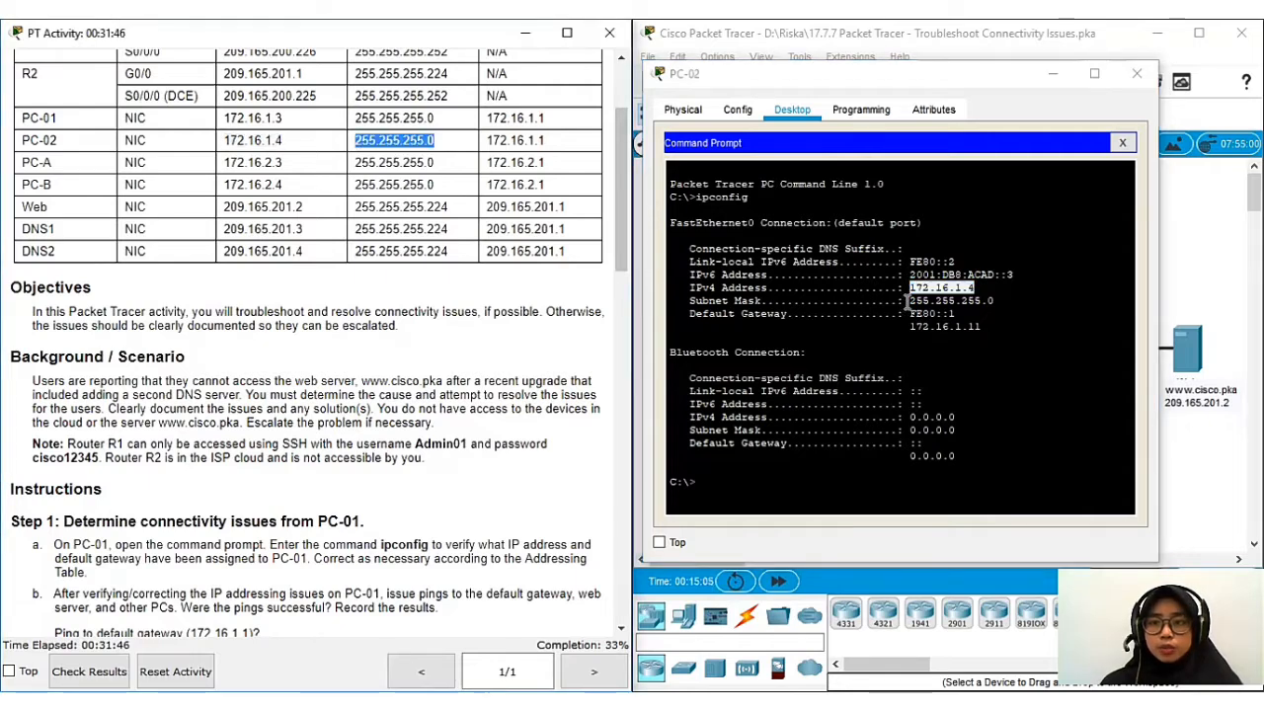
{"action": "left_click_drag", "start_coordinate": [907, 302], "coordinate": [1001, 299]}
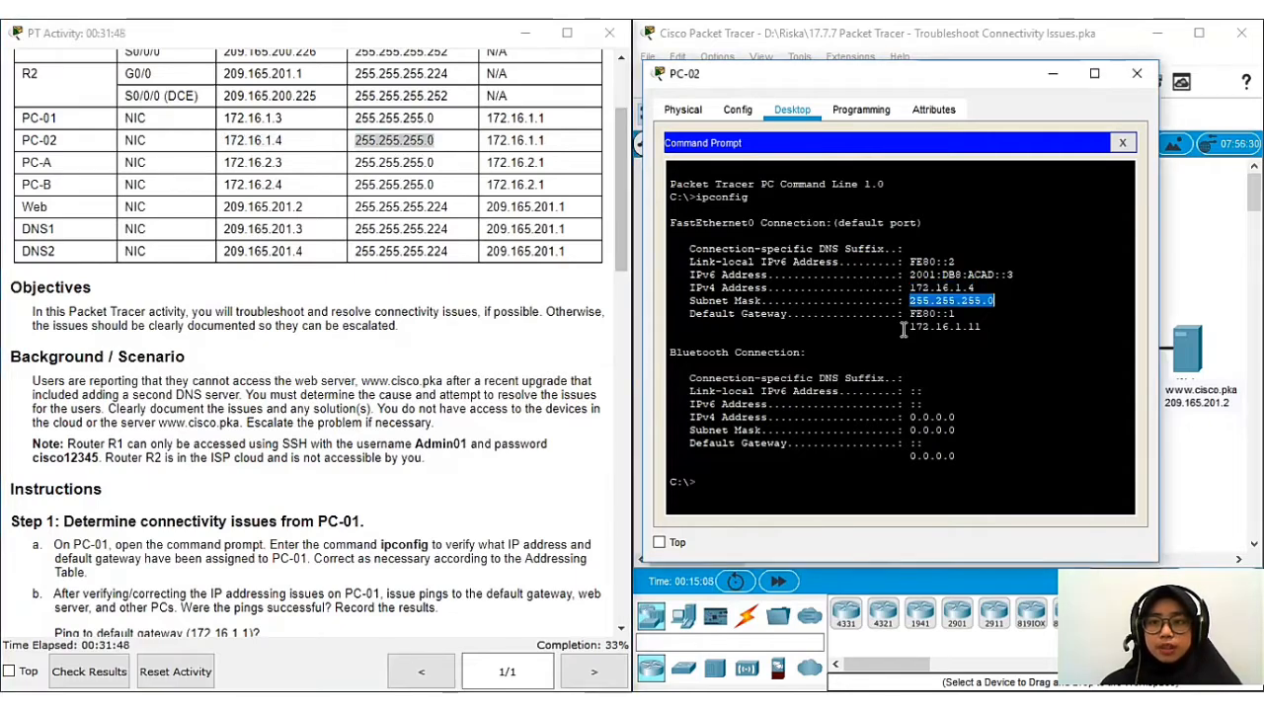
{"action": "left_click_drag", "start_coordinate": [902, 329], "coordinate": [981, 327]}
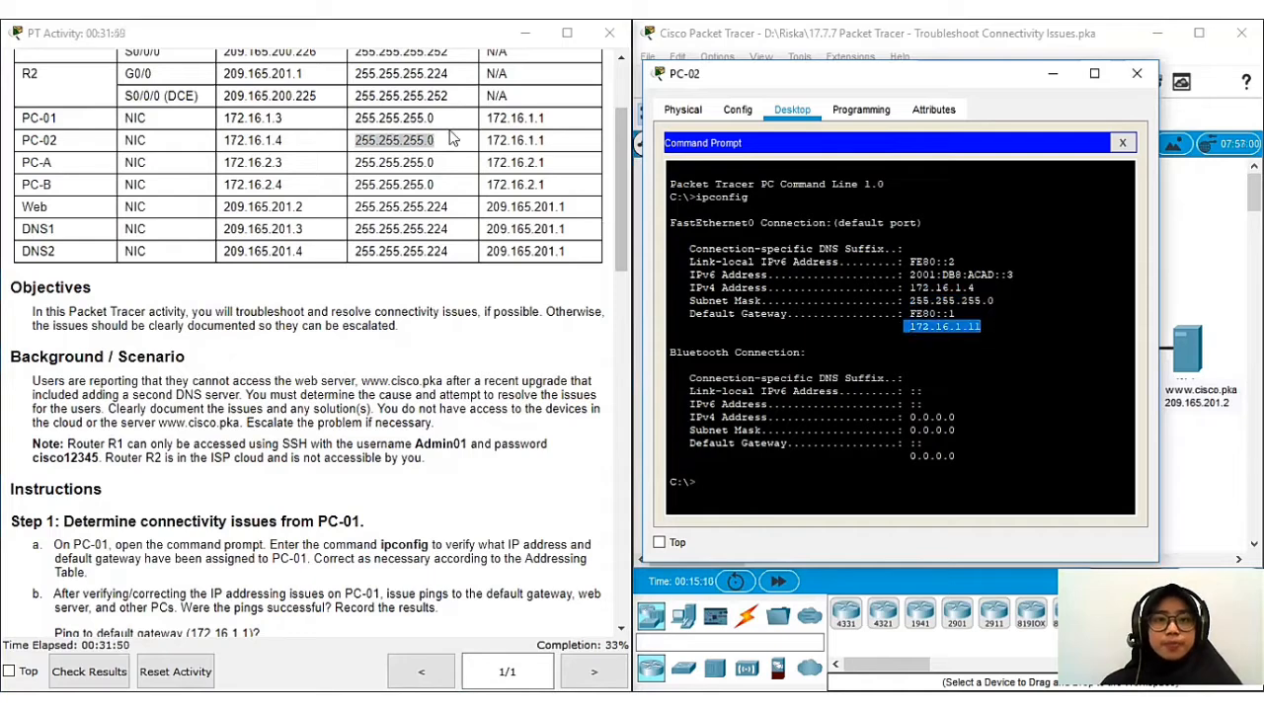
{"action": "double_click", "coordinate": [541, 141]}
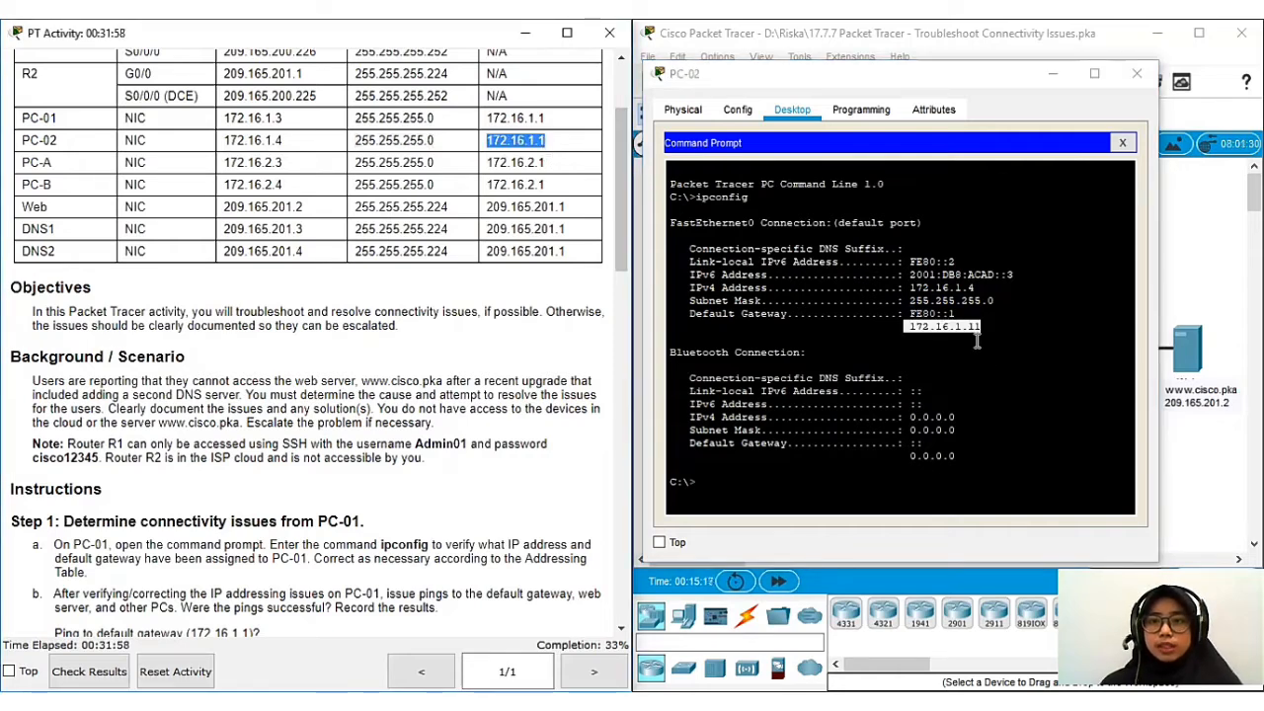
Step: Close PC-02's command prompt and set its IPv4 default gateway to 172.16.1.1 in the IP configuration
{"action": "left_click", "coordinate": [1119, 176]}
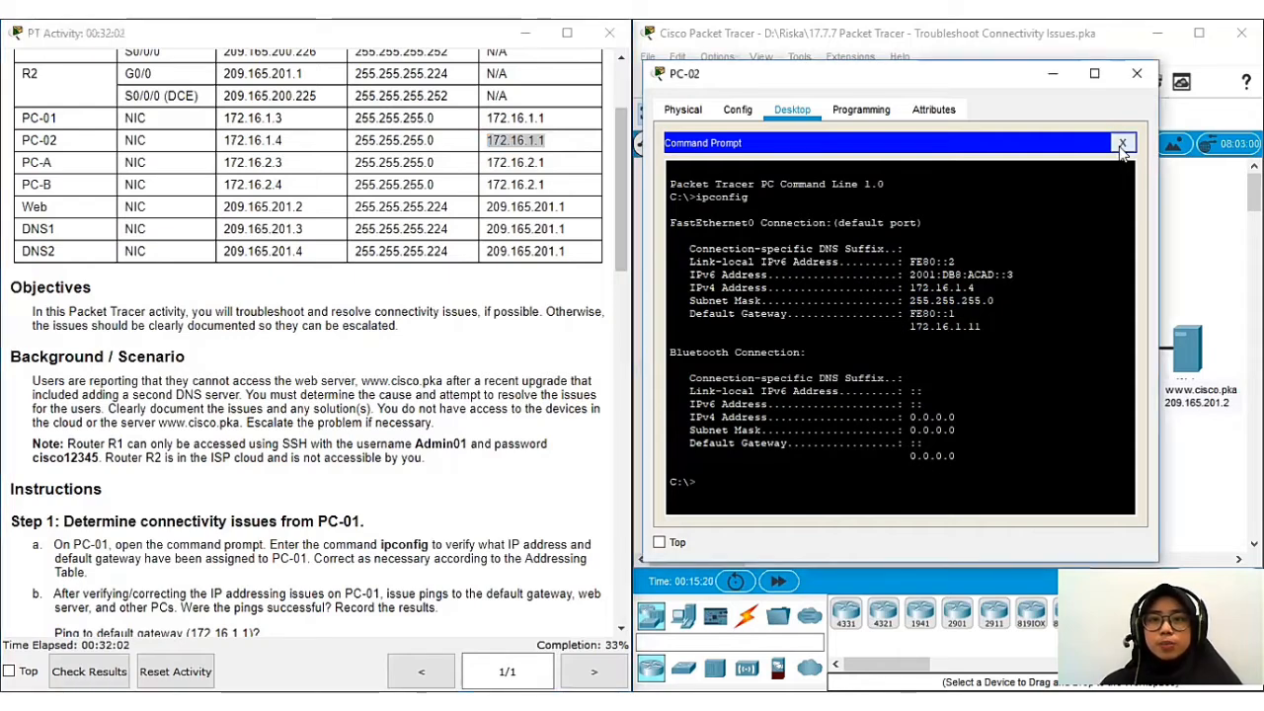
{"action": "left_click", "coordinate": [1122, 145]}
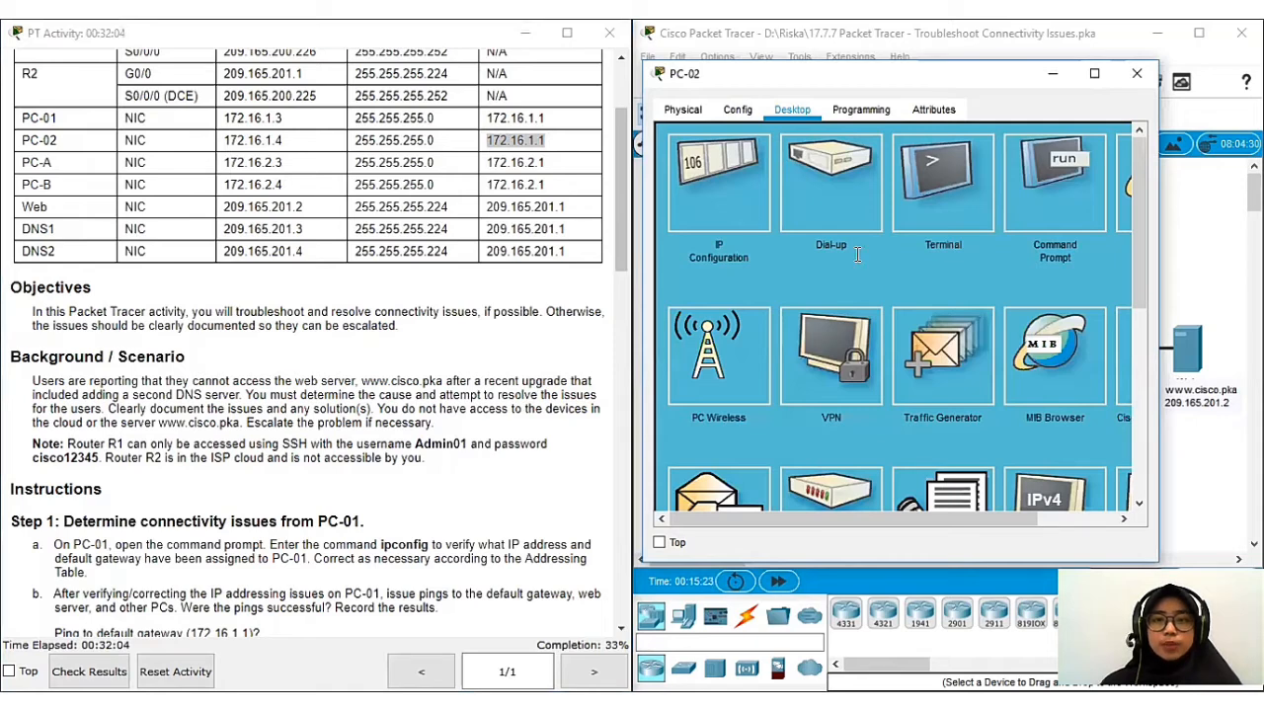
{"action": "left_click", "coordinate": [859, 287]}
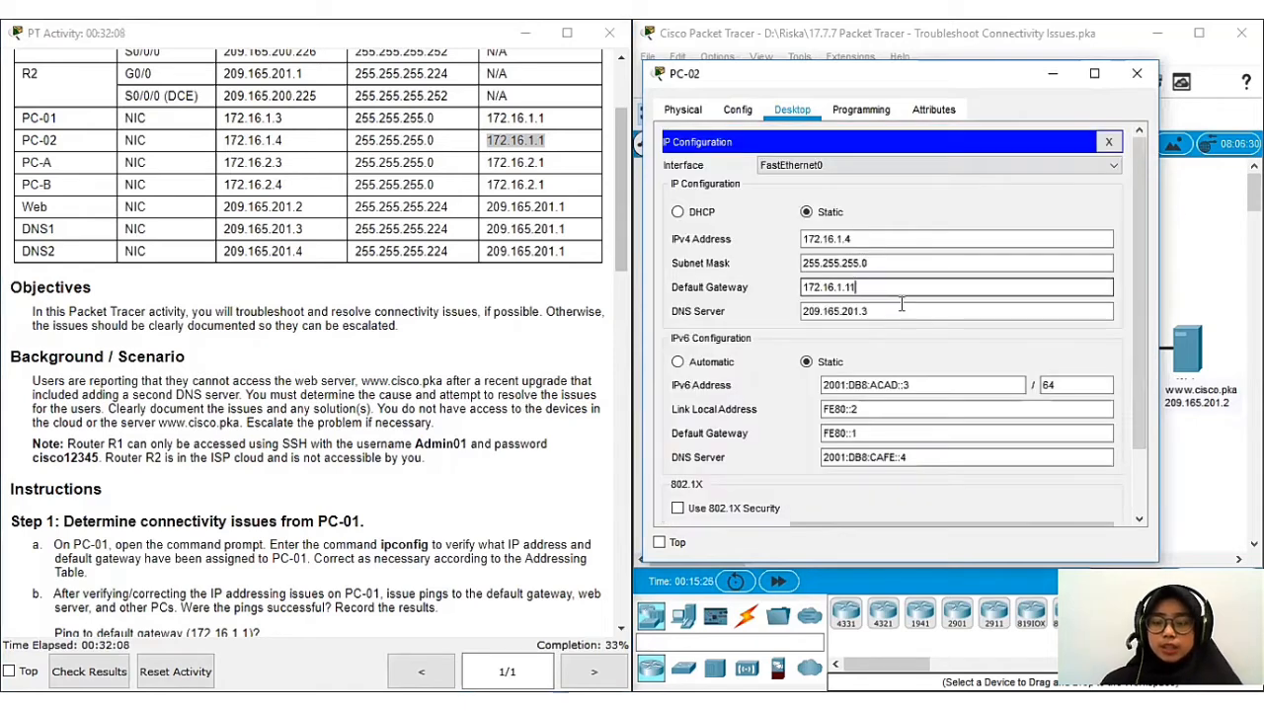
{"action": "left_click", "coordinate": [901, 305]}
{"action": "key", "text": "BackSpace"}
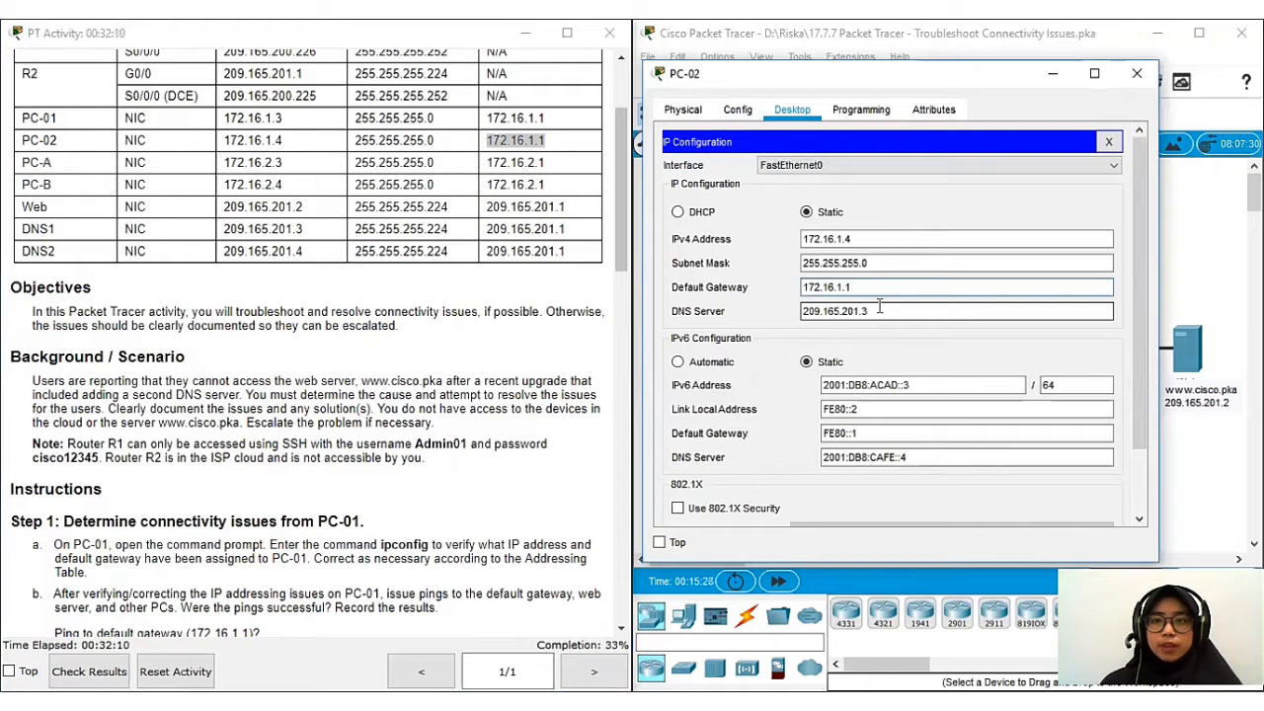
Step: Close PC-02's IP configuration, run ipconfig again in its command prompt to check the IPv4 default gateway, and close the prompt
{"action": "left_click", "coordinate": [1109, 144]}
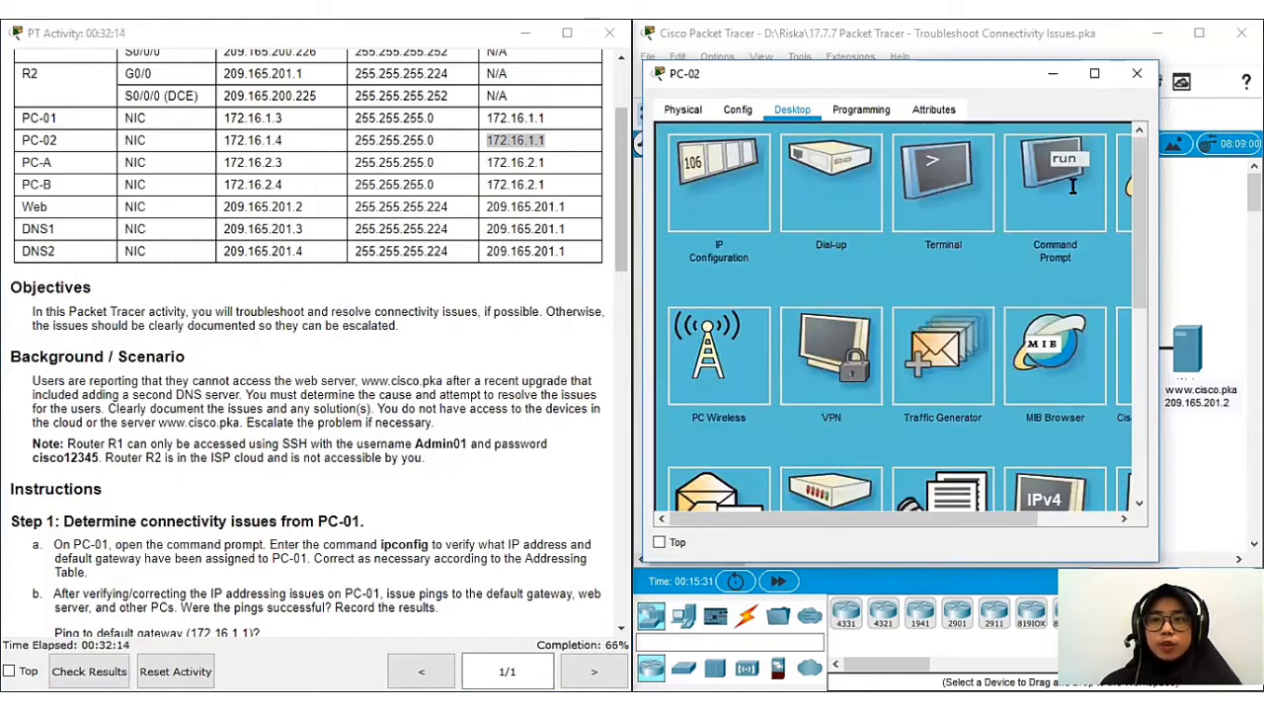
{"action": "left_click", "coordinate": [1054, 188]}
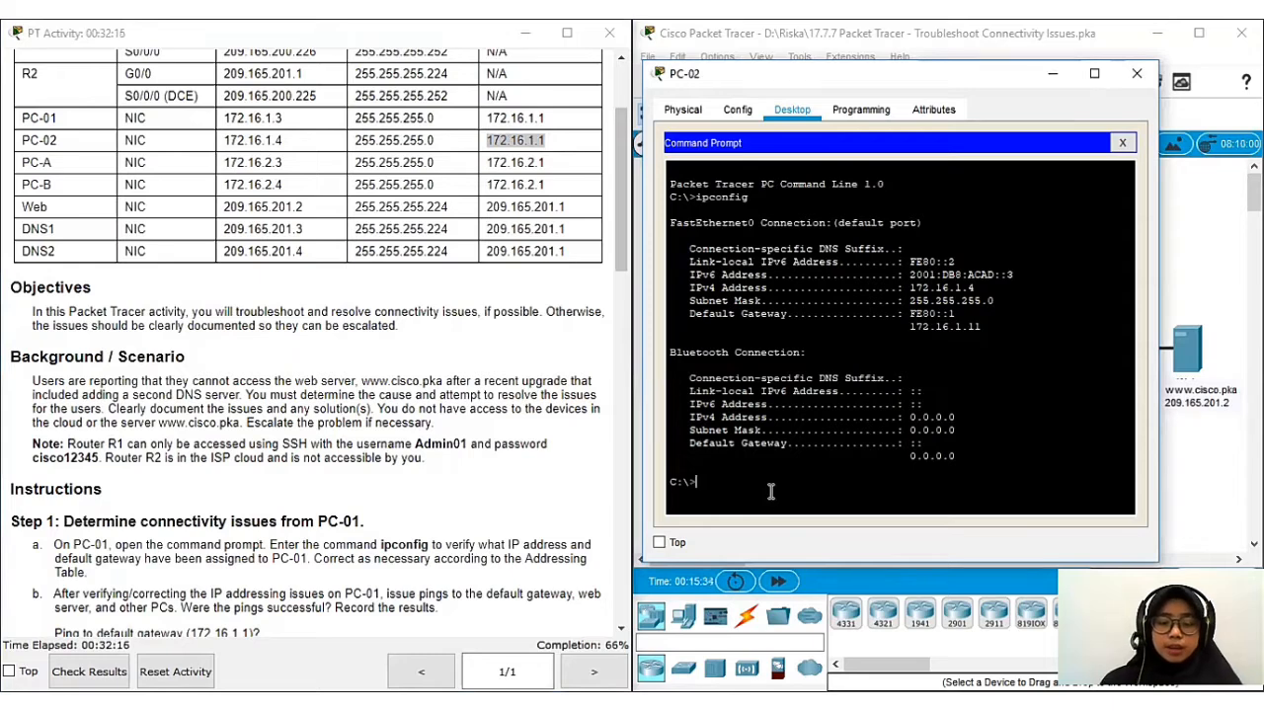
{"action": "type", "text": "ip"}
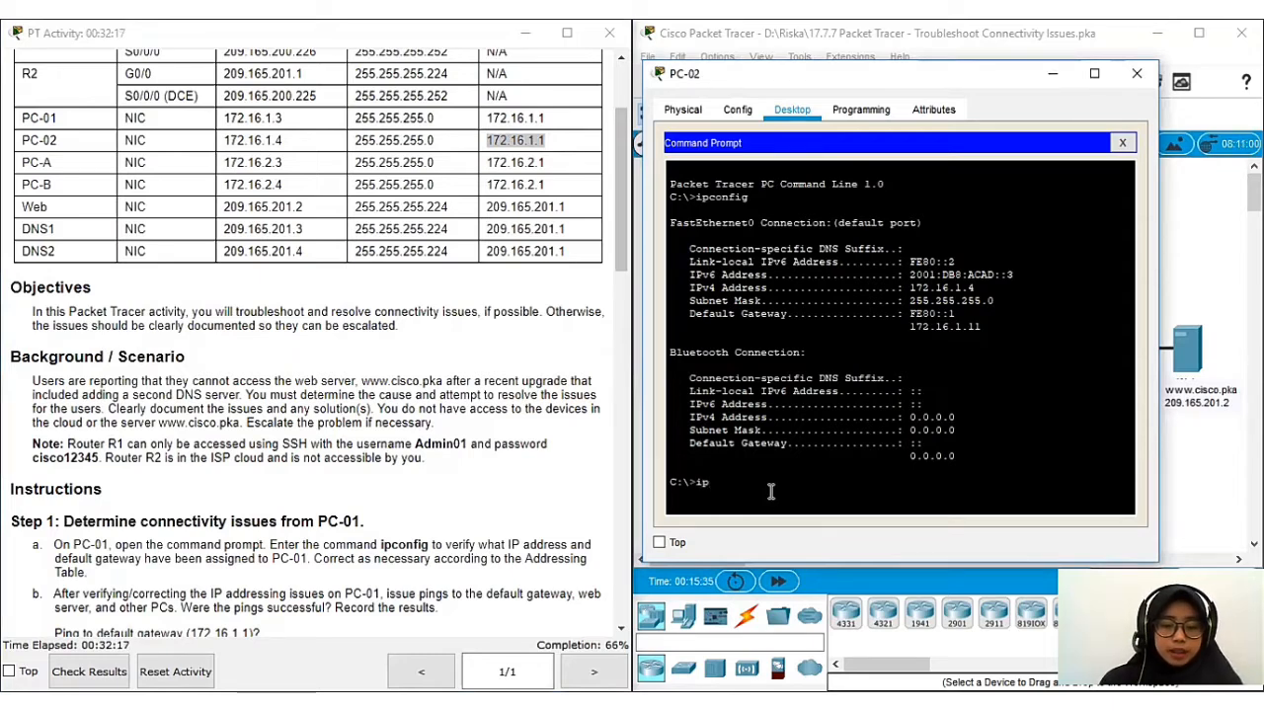
{"action": "type", "text": "con"}
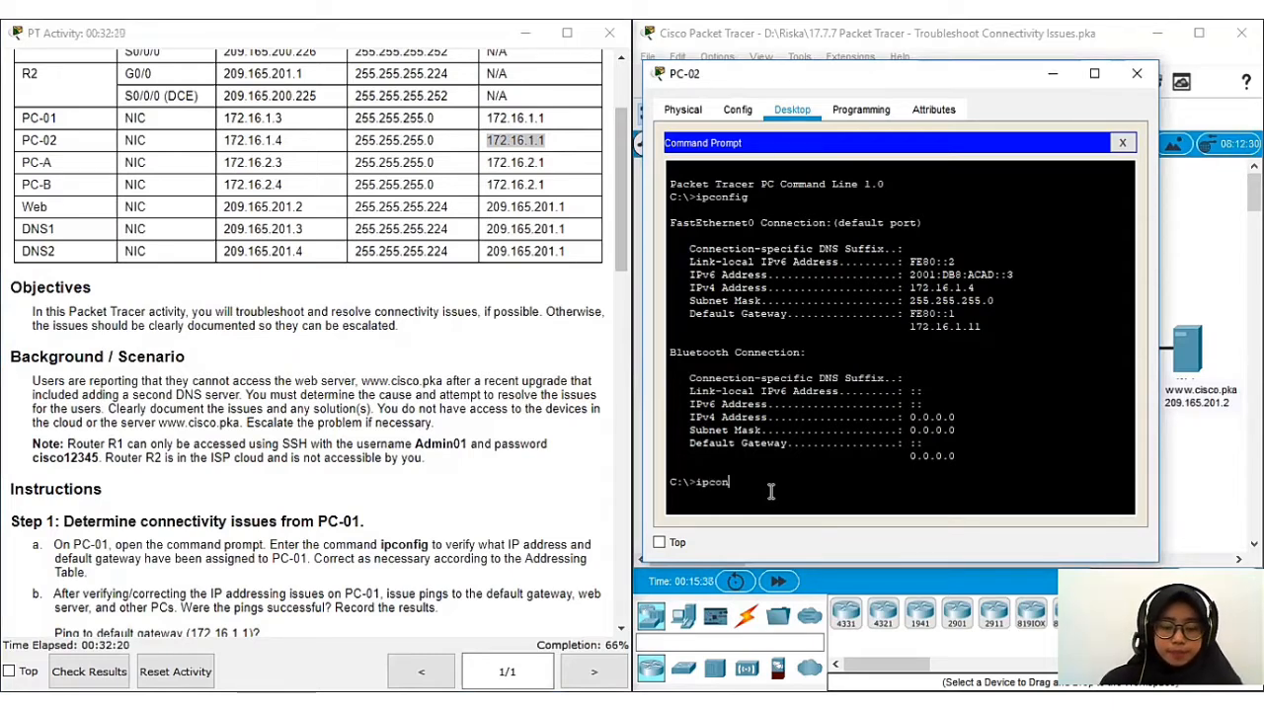
{"action": "type", "text": "fig"}
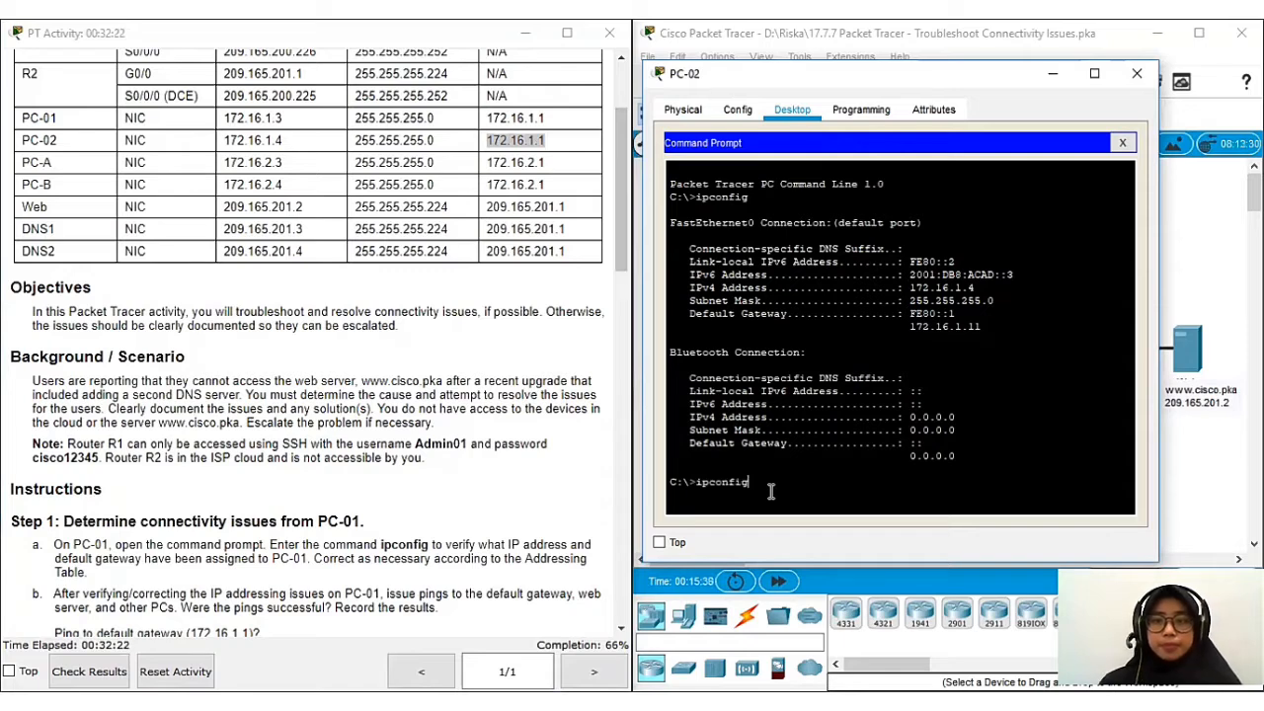
{"action": "key", "text": "Return"}
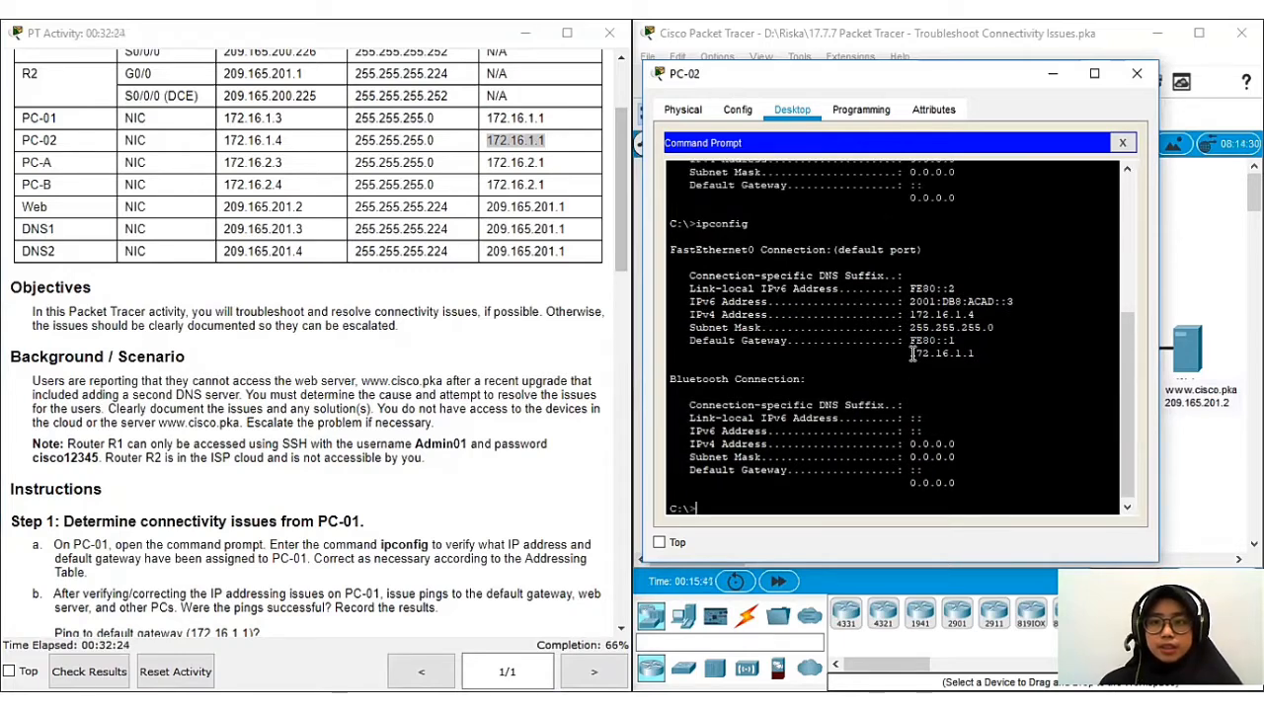
{"action": "double_click", "coordinate": [978, 352]}
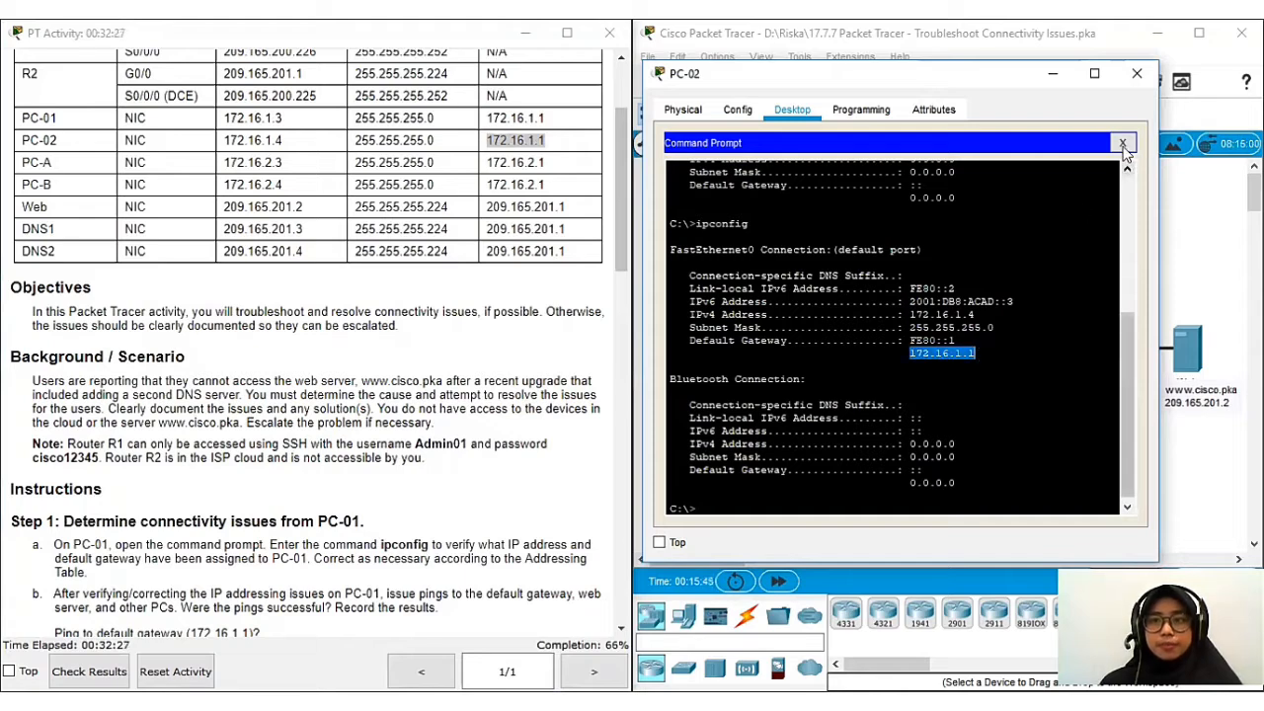
{"action": "left_click", "coordinate": [1122, 145]}
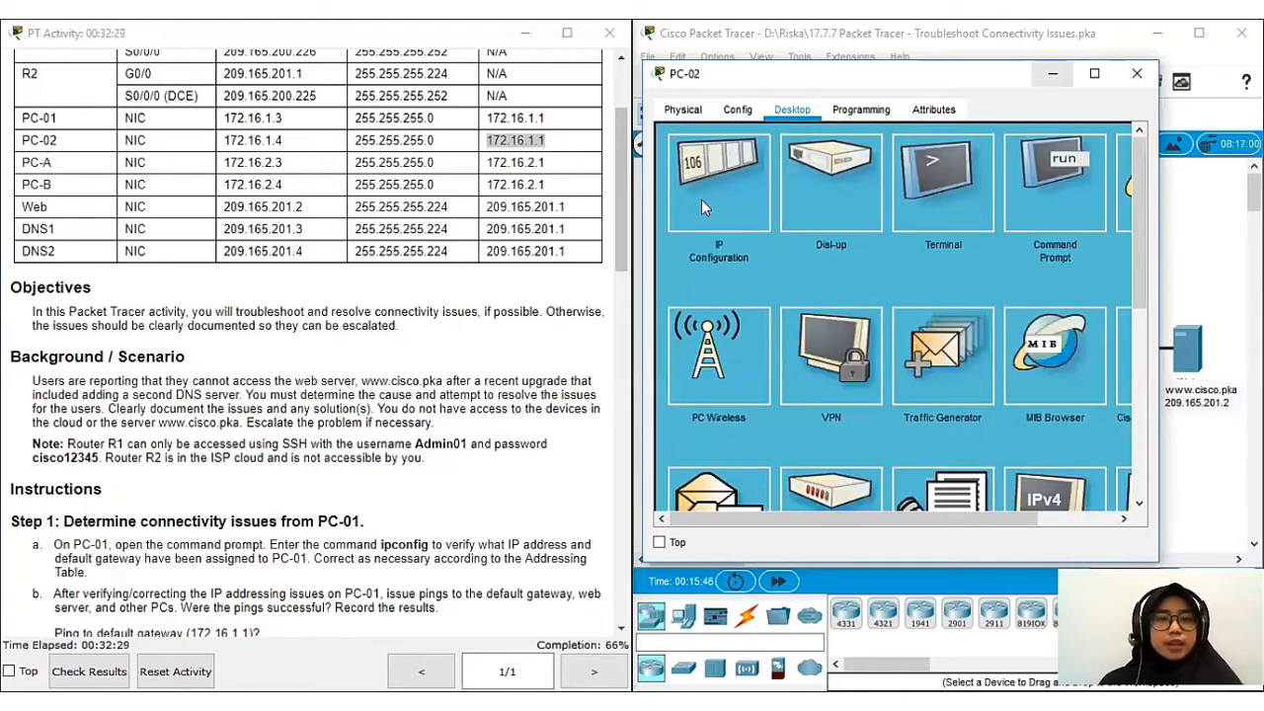
Step: Find the Step 2 ping instructions for PC-02 and reopen PC-02's command prompt at its last line
{"action": "scroll", "coordinate": [622, 291], "scroll_direction": "down", "scroll_amount": 5}
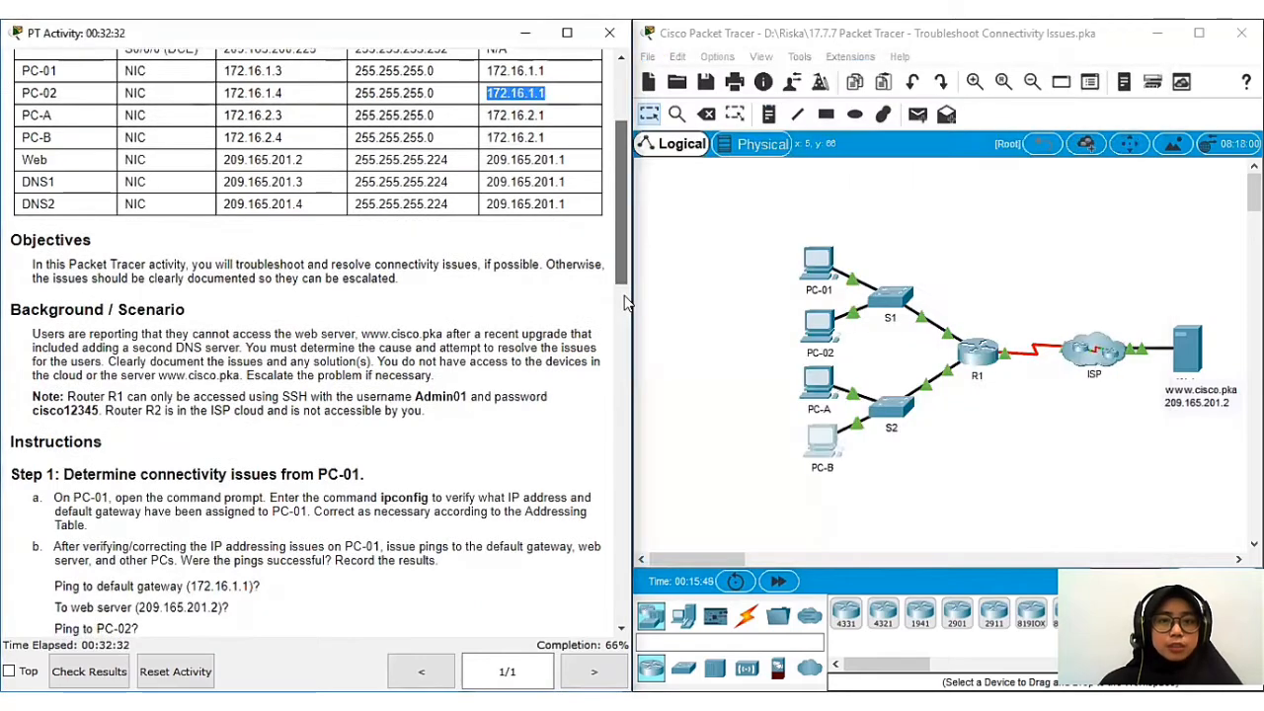
{"action": "scroll", "coordinate": [622, 361], "scroll_direction": "down", "scroll_amount": 2}
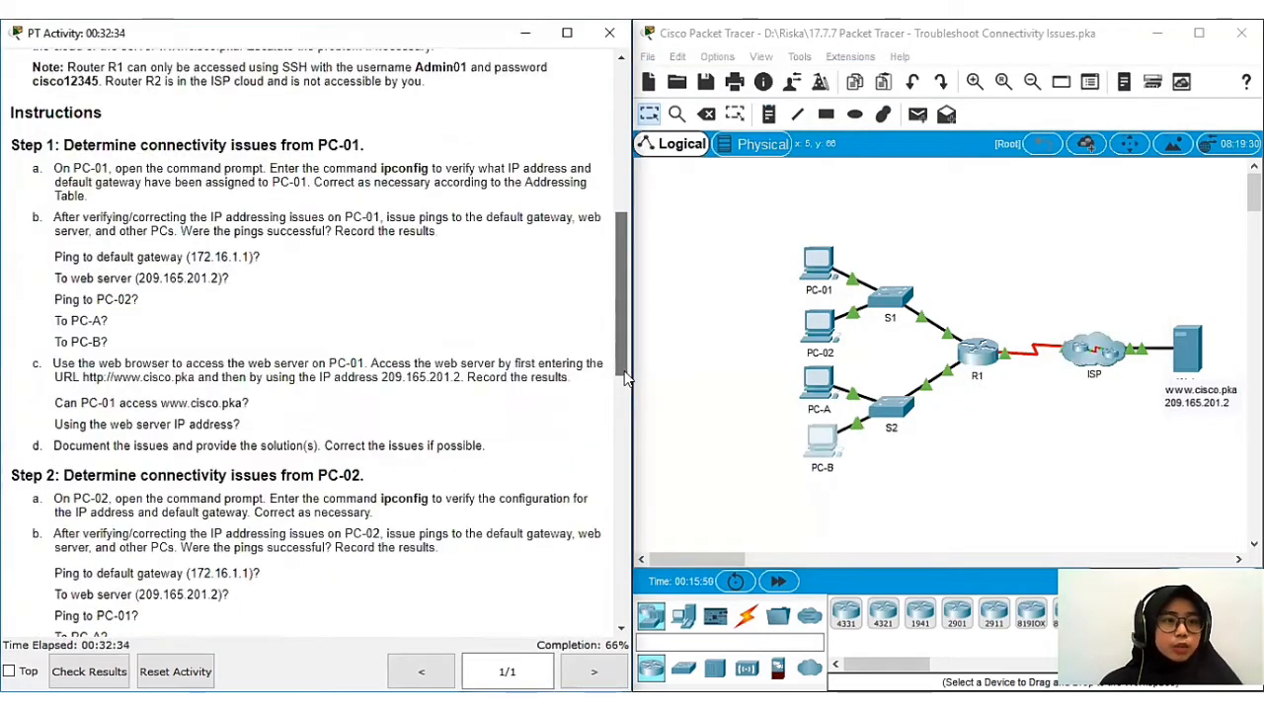
{"action": "scroll", "coordinate": [625, 388], "scroll_direction": "down", "scroll_amount": 3}
{"action": "scroll", "coordinate": [625, 388], "scroll_direction": "down", "scroll_amount": 1}
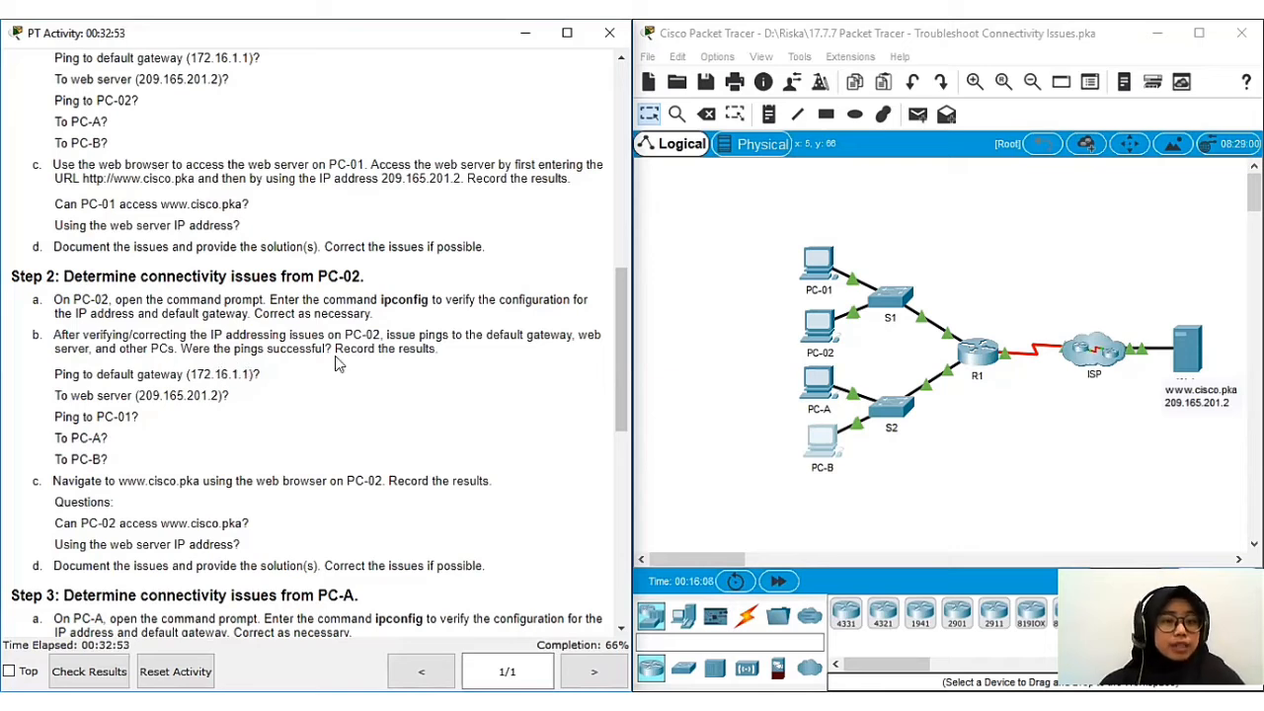
{"action": "left_click", "coordinate": [704, 463]}
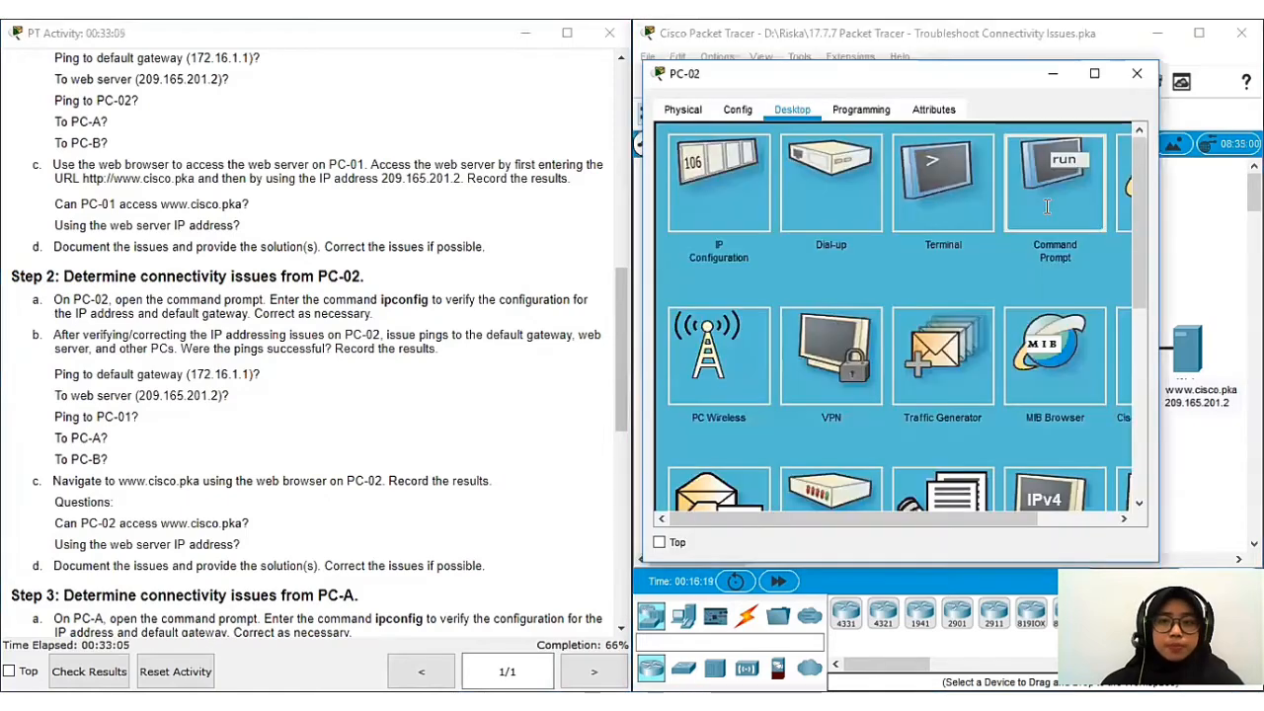
{"action": "left_click", "coordinate": [1055, 183]}
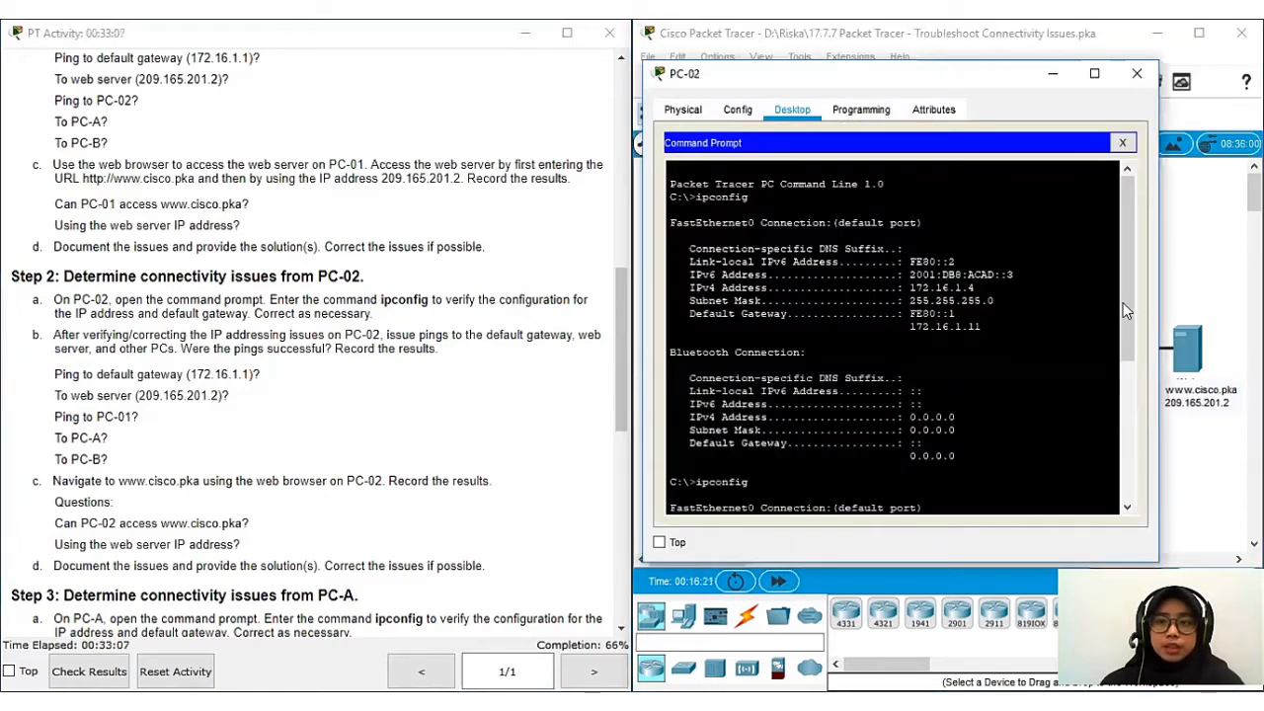
{"action": "scroll", "coordinate": [1126, 400], "scroll_direction": "down", "scroll_amount": 3}
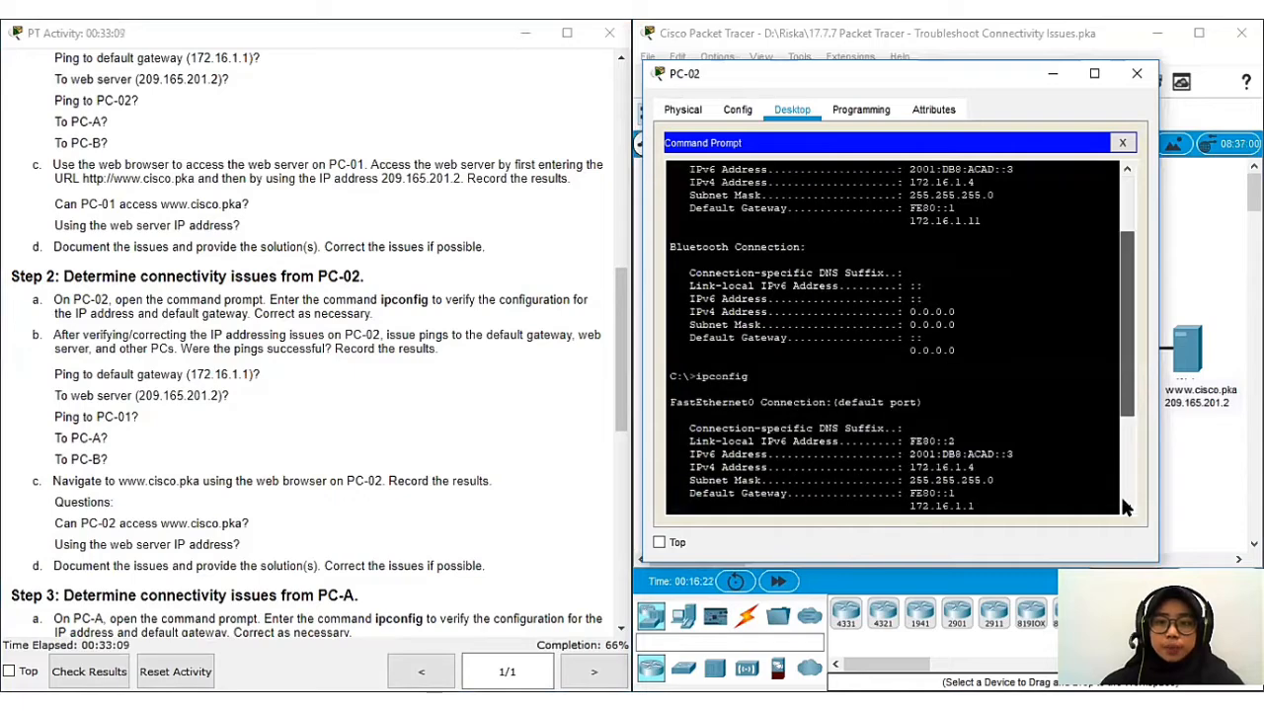
{"action": "scroll", "coordinate": [869, 487], "scroll_direction": "down", "scroll_amount": 2}
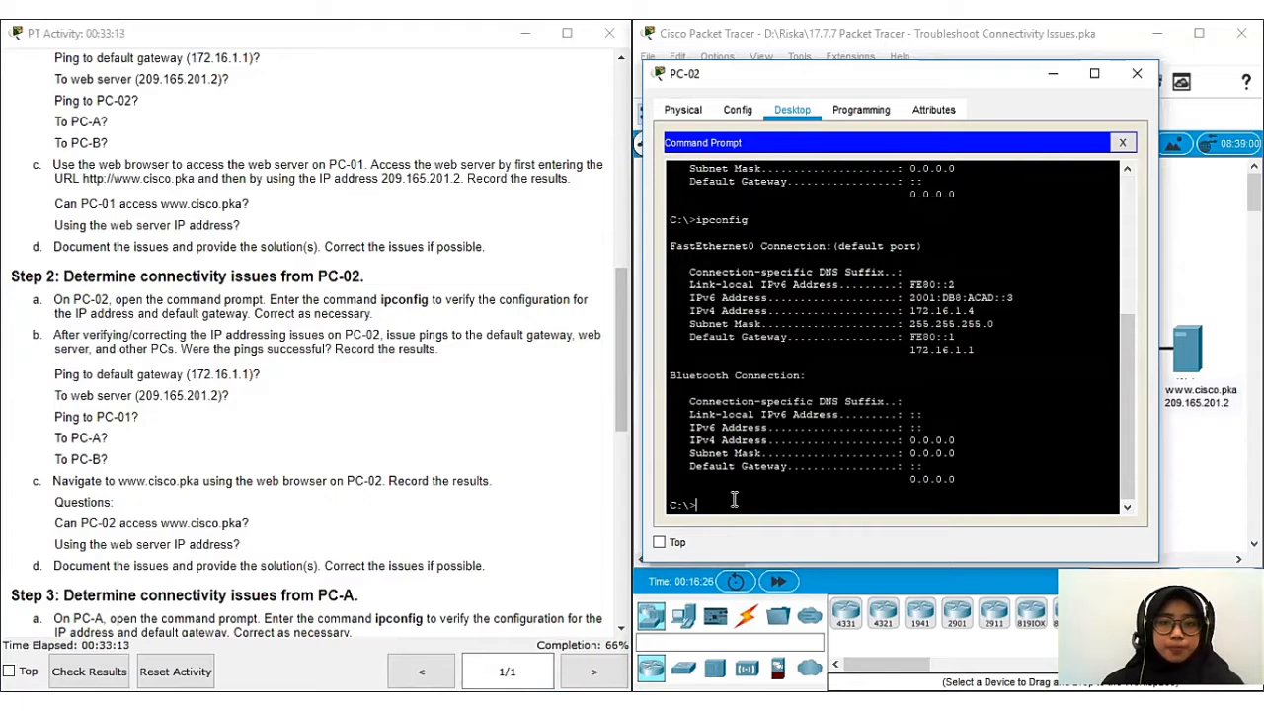
Step: Ping the default gateway 172.16.1.1 from PC-02's command prompt
{"action": "type", "text": "ping "}
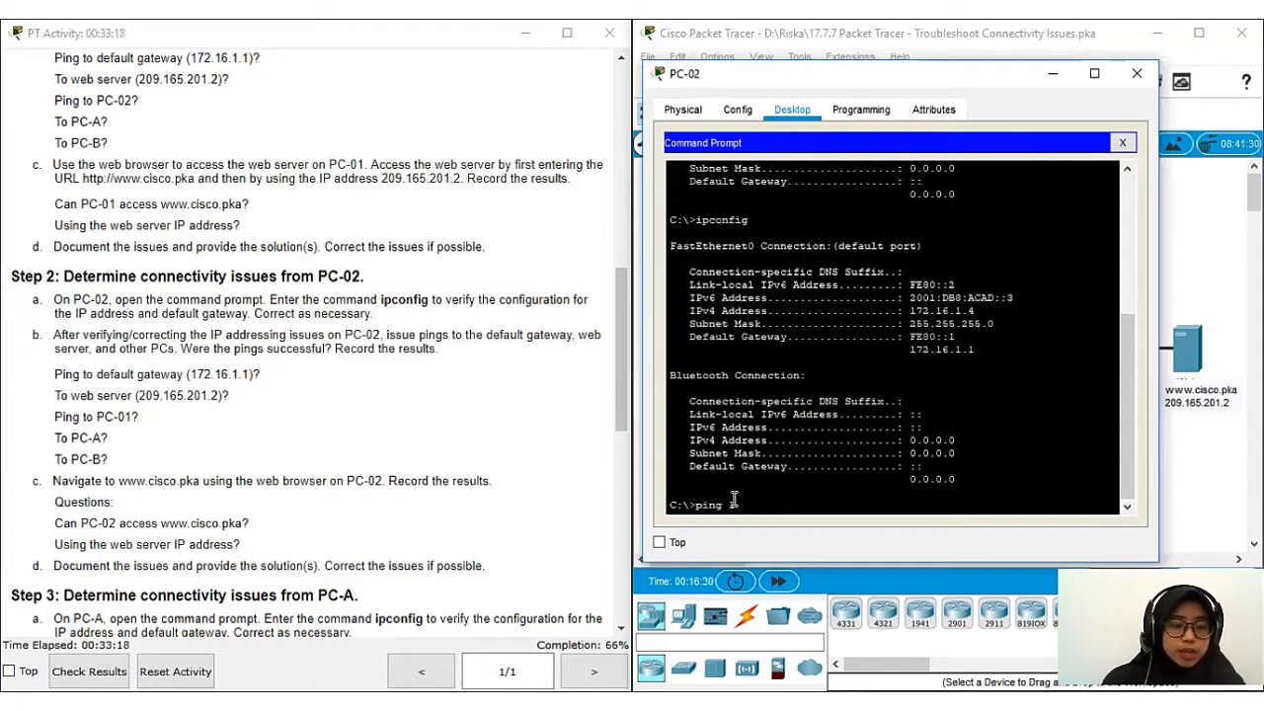
{"action": "type", "text": "172"}
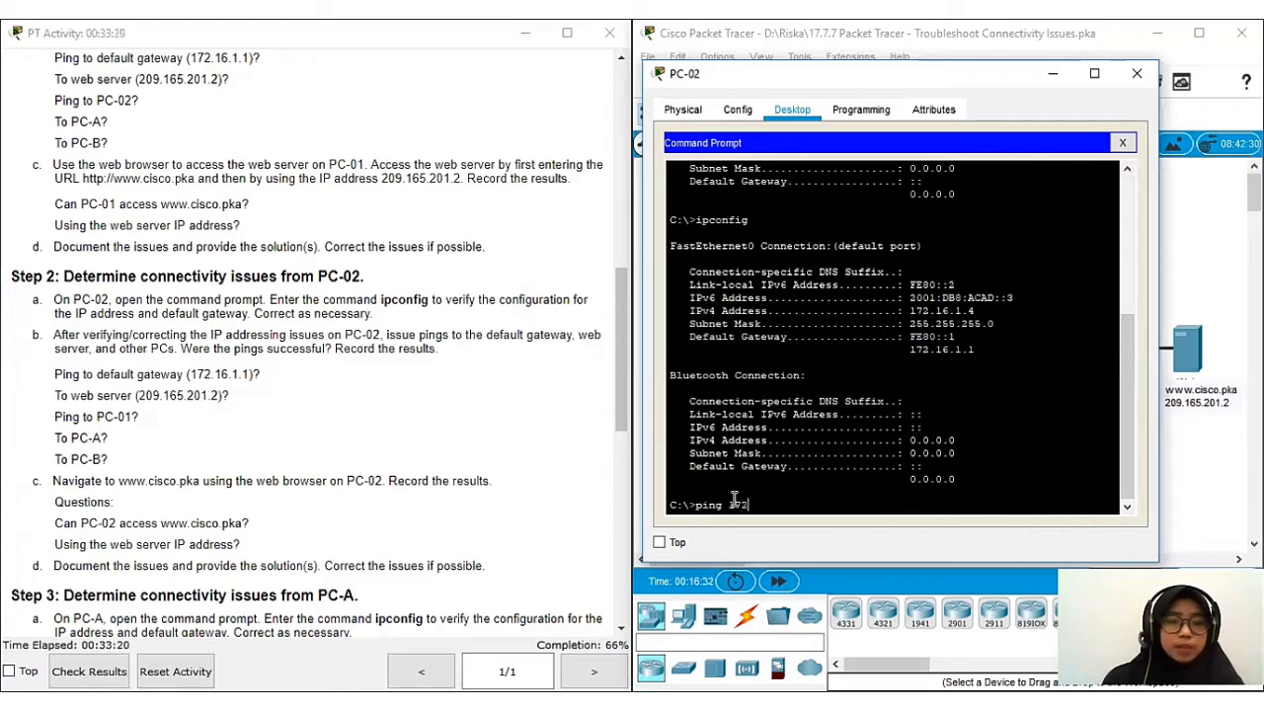
{"action": "type", "text": ".16.1.1"}
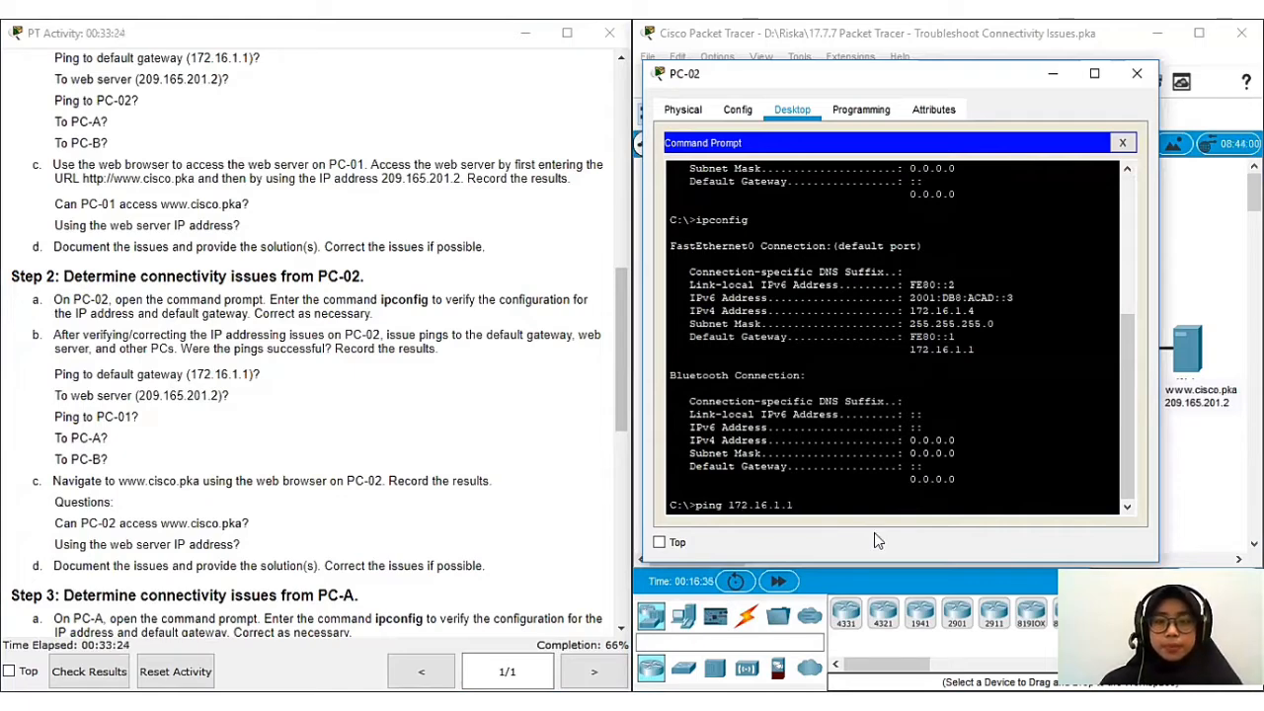
{"action": "key", "text": "Return"}
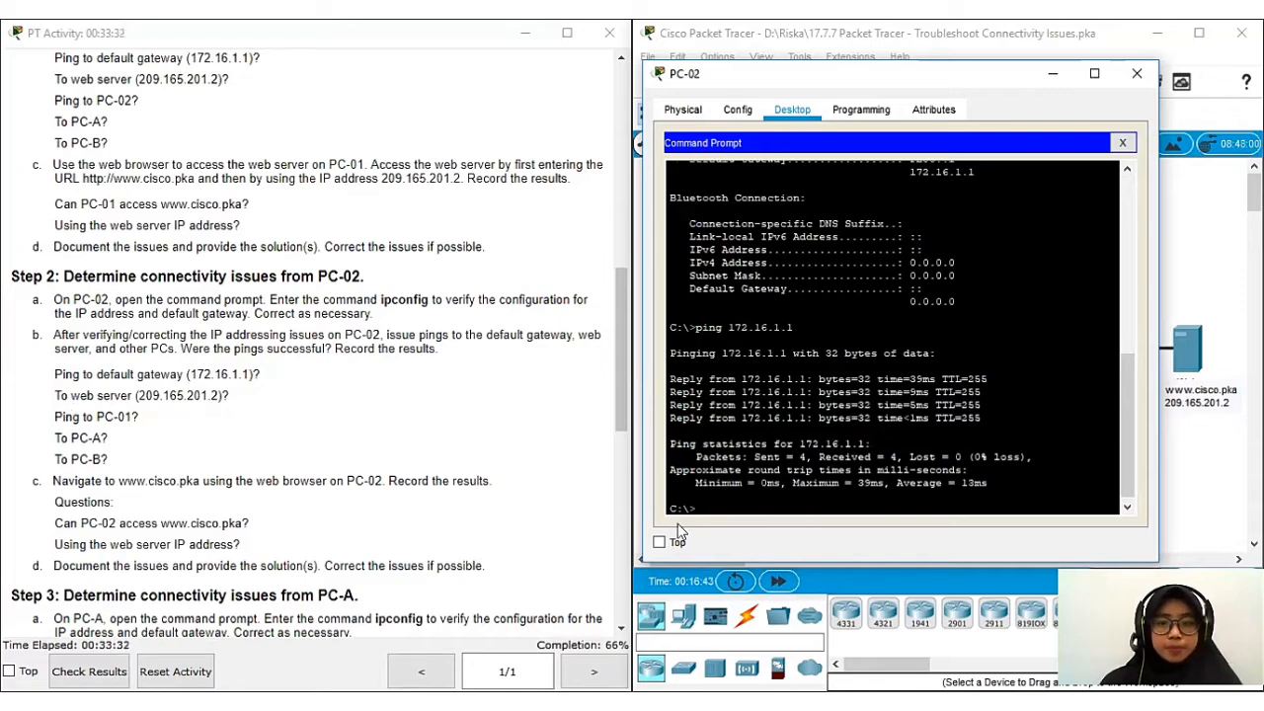
Step: Ping the web server at 209.165.201.2 from PC-02's command prompt
{"action": "type", "text": "pin"}
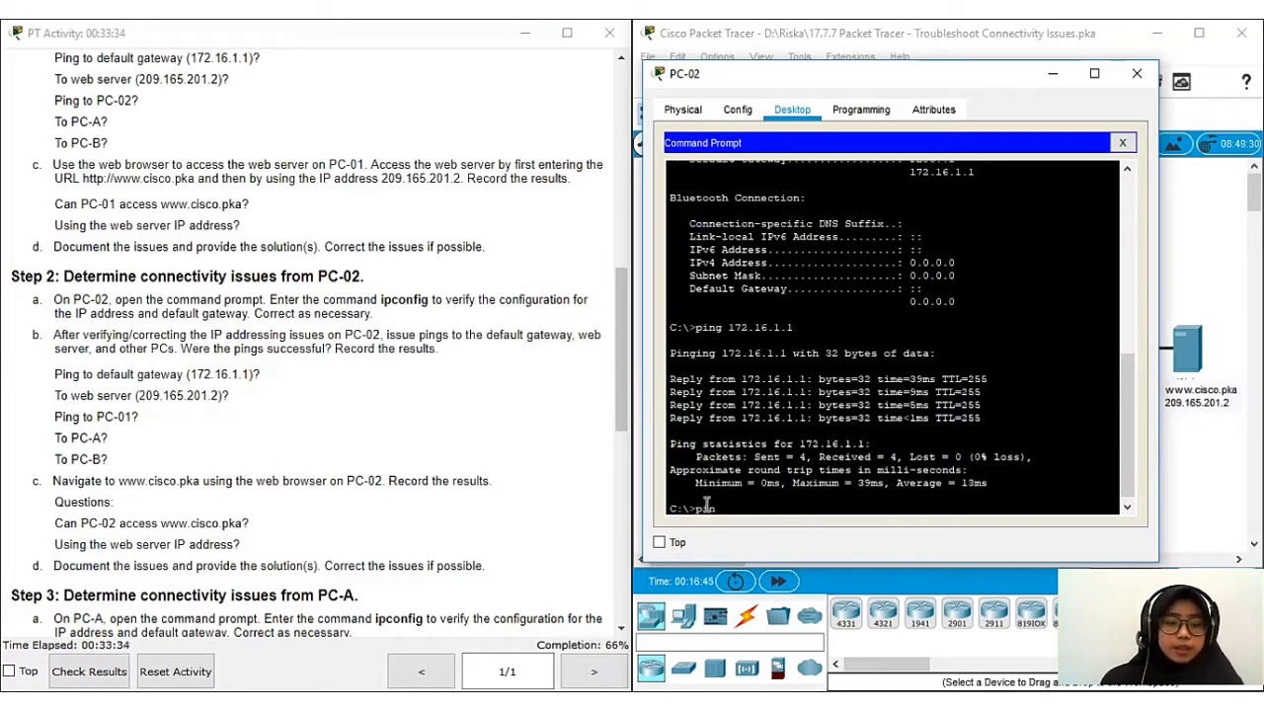
{"action": "type", "text": "g "}
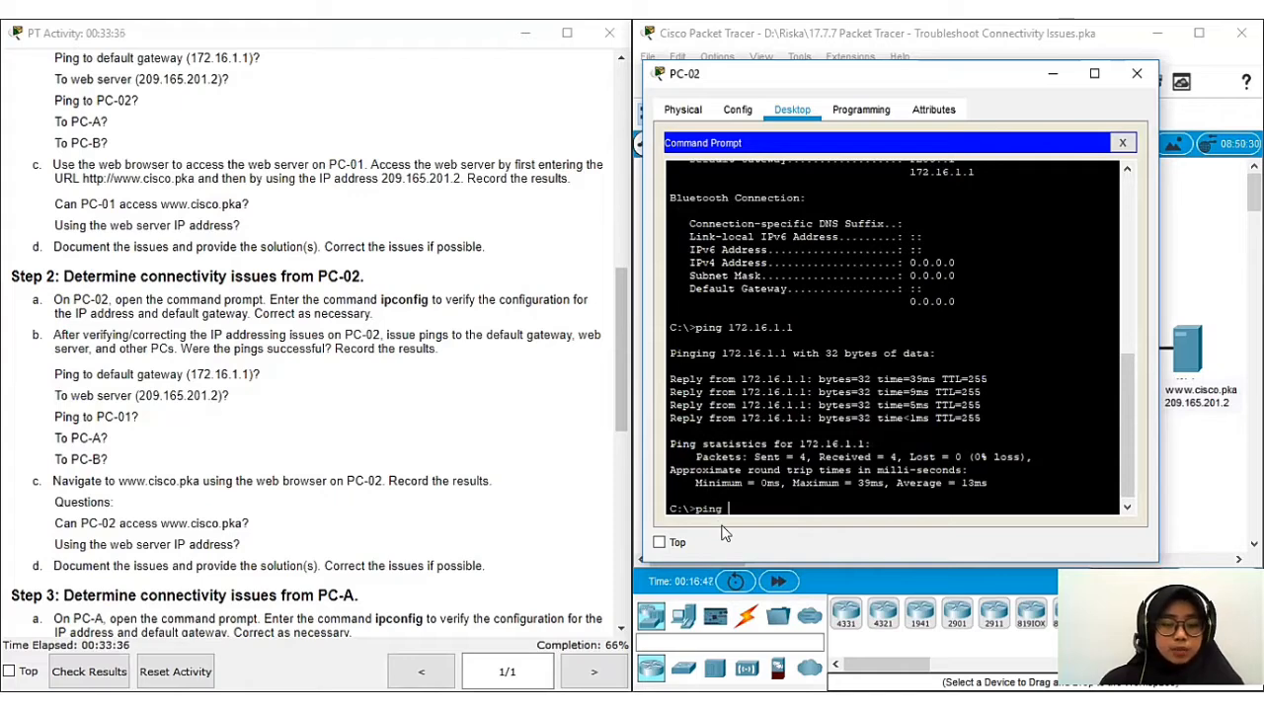
{"action": "type", "text": "209.165."}
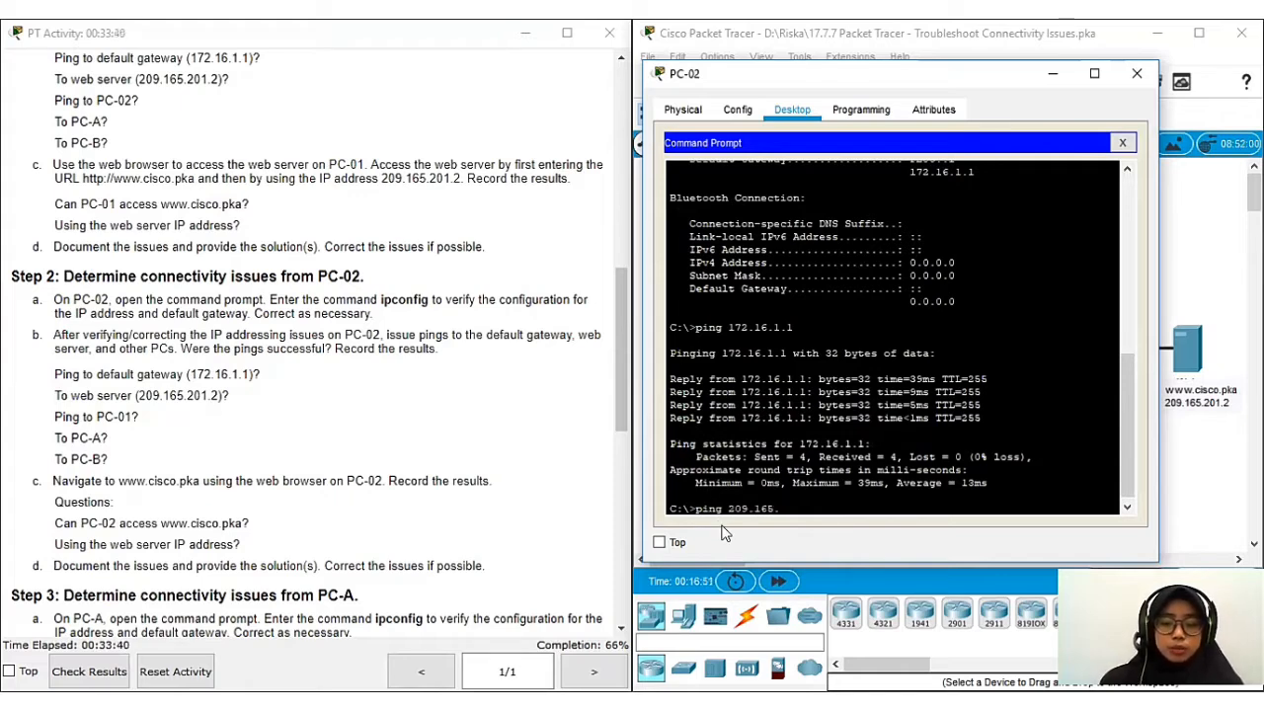
{"action": "type", "text": "201.2"}
{"action": "key", "text": "Return"}
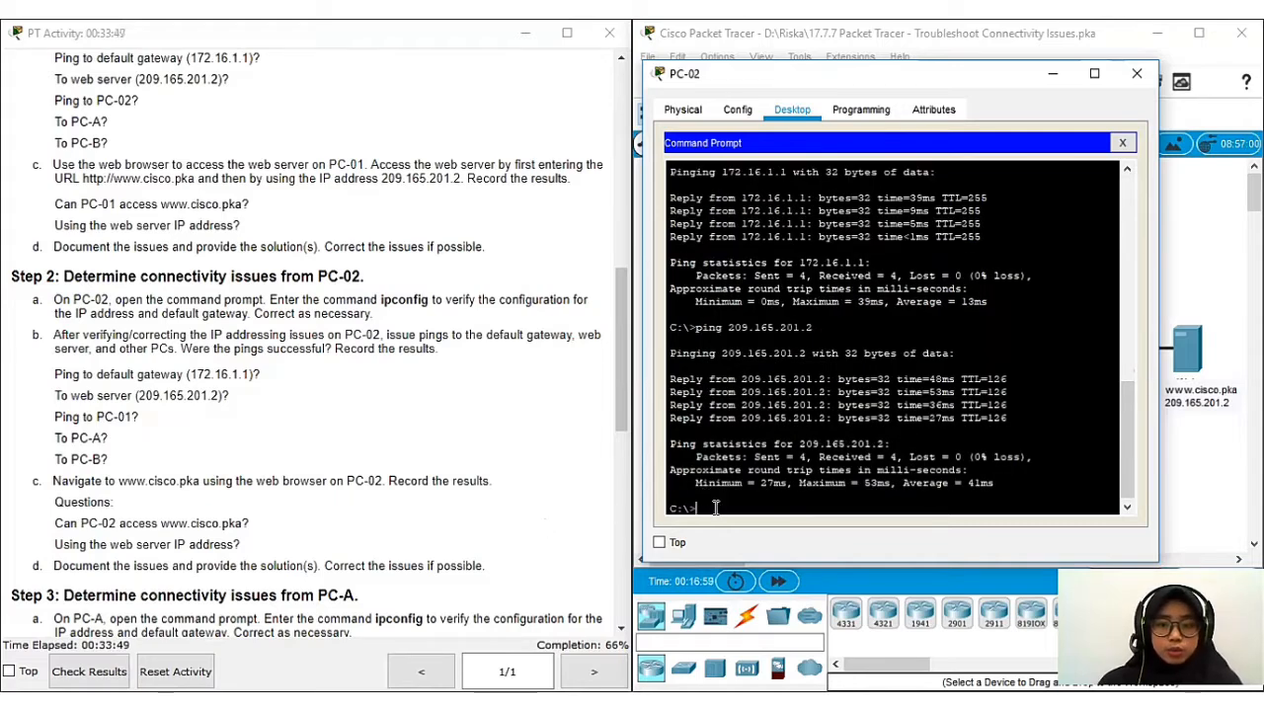
Step: Ping PC-01 at 172.16.1.3 from PC-02's command prompt
{"action": "type", "text": "ping "}
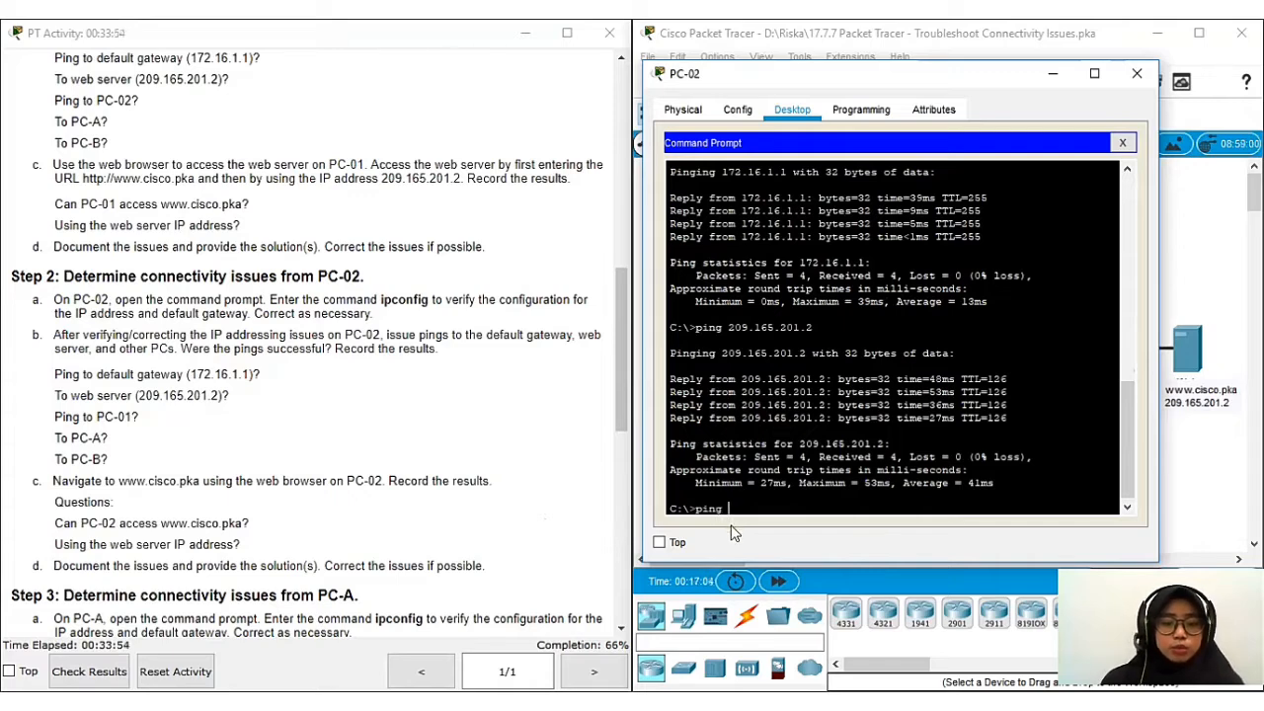
{"action": "type", "text": "172.1"}
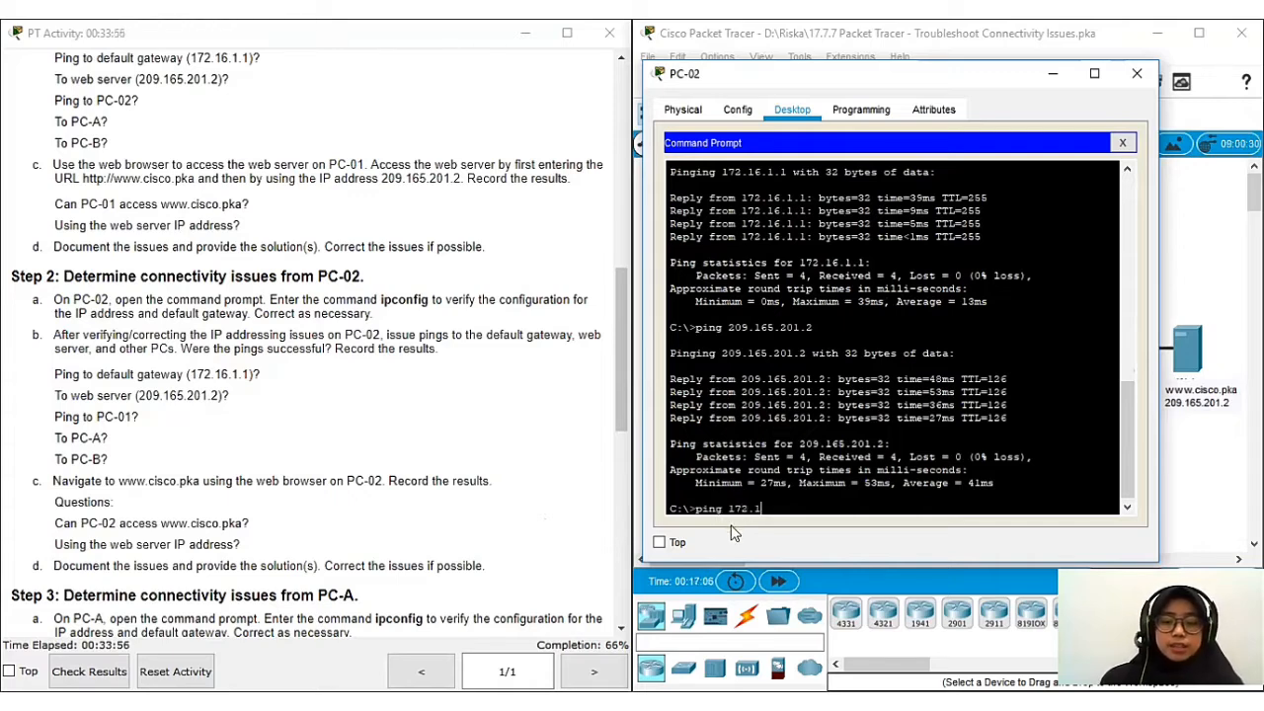
{"action": "type", "text": "6.1."}
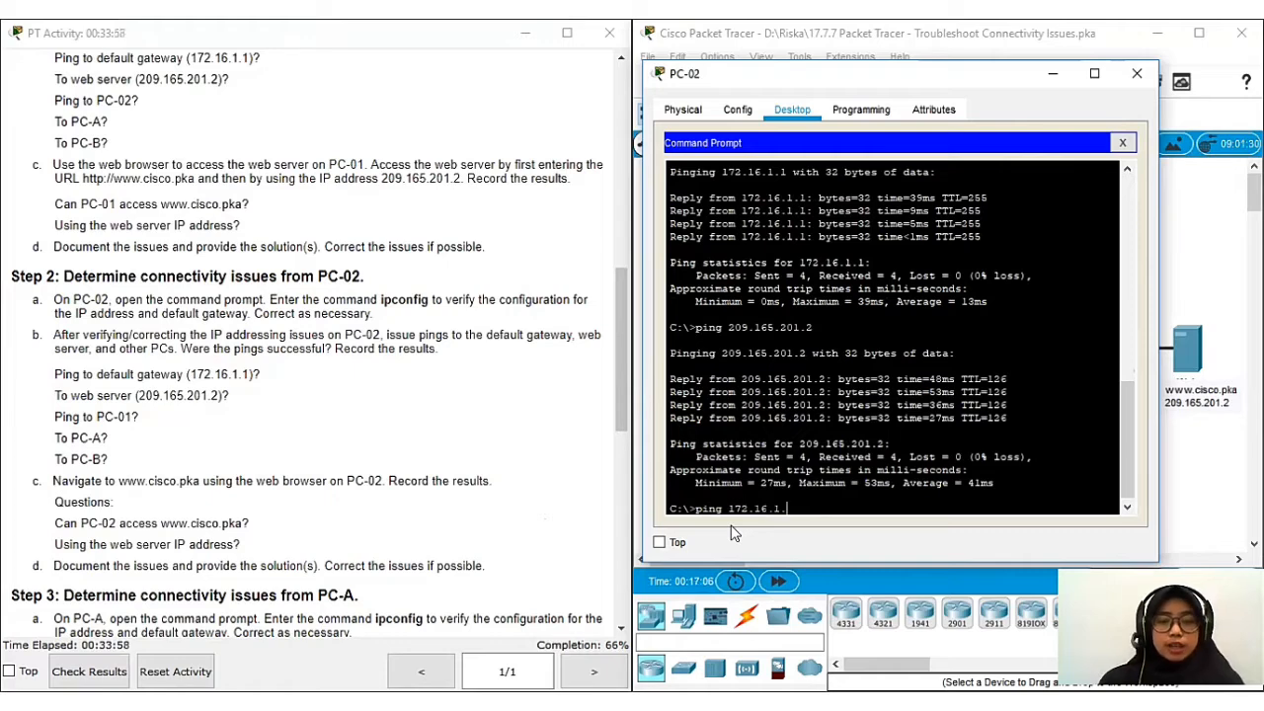
{"action": "type", "text": "3"}
{"action": "key", "text": "Return"}
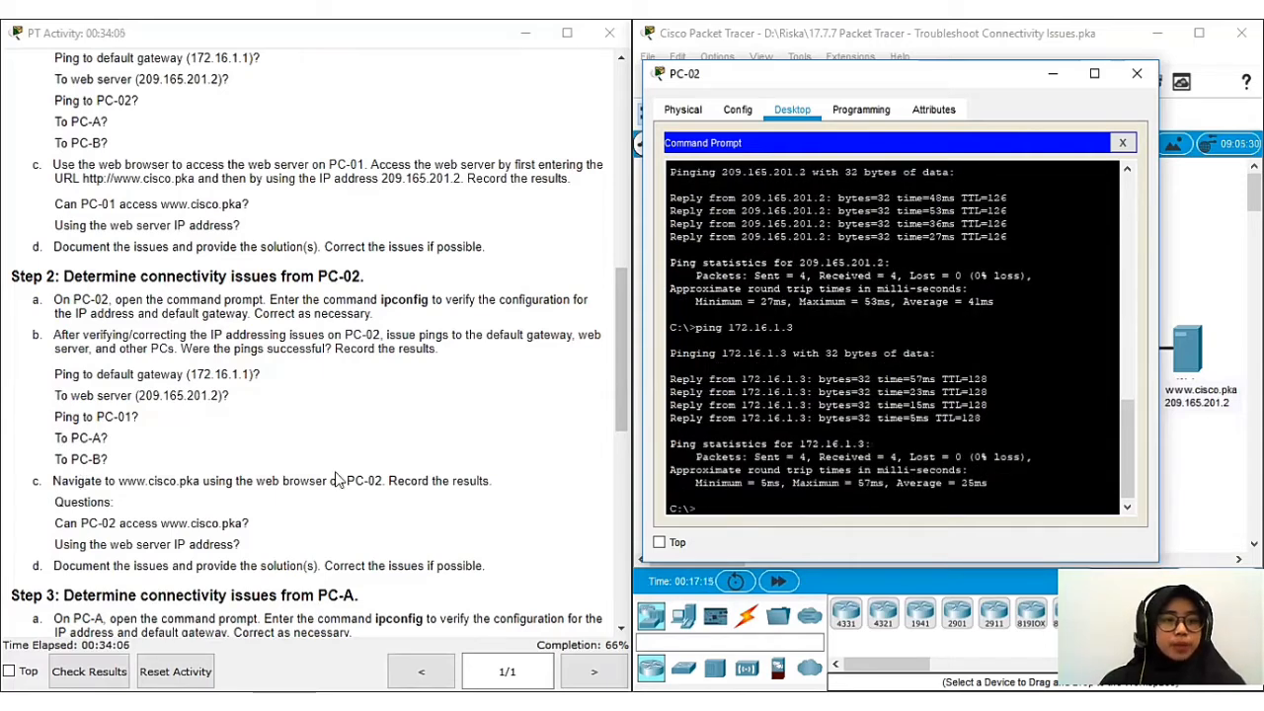
Step: Ping PC-A at 172.16.2.3 from PC-02's command prompt
{"action": "type", "text": "pi"}
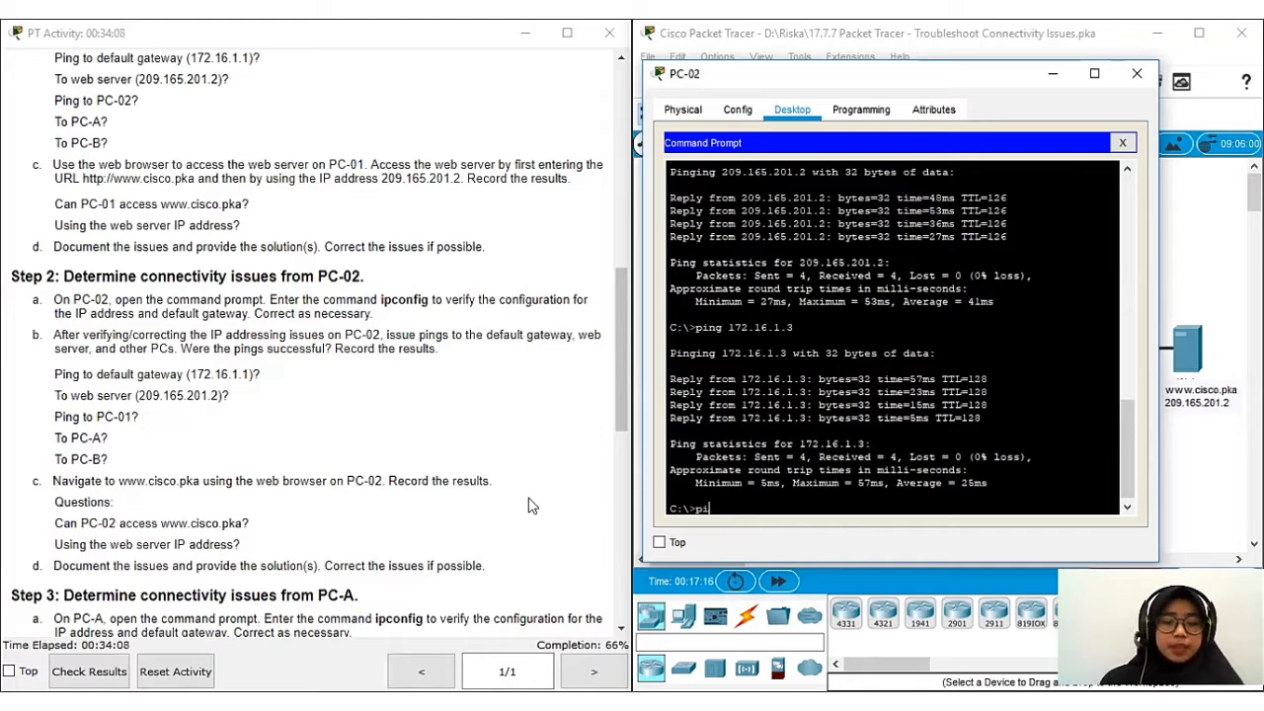
{"action": "type", "text": "ng i"}
{"action": "type", "text": "72"}
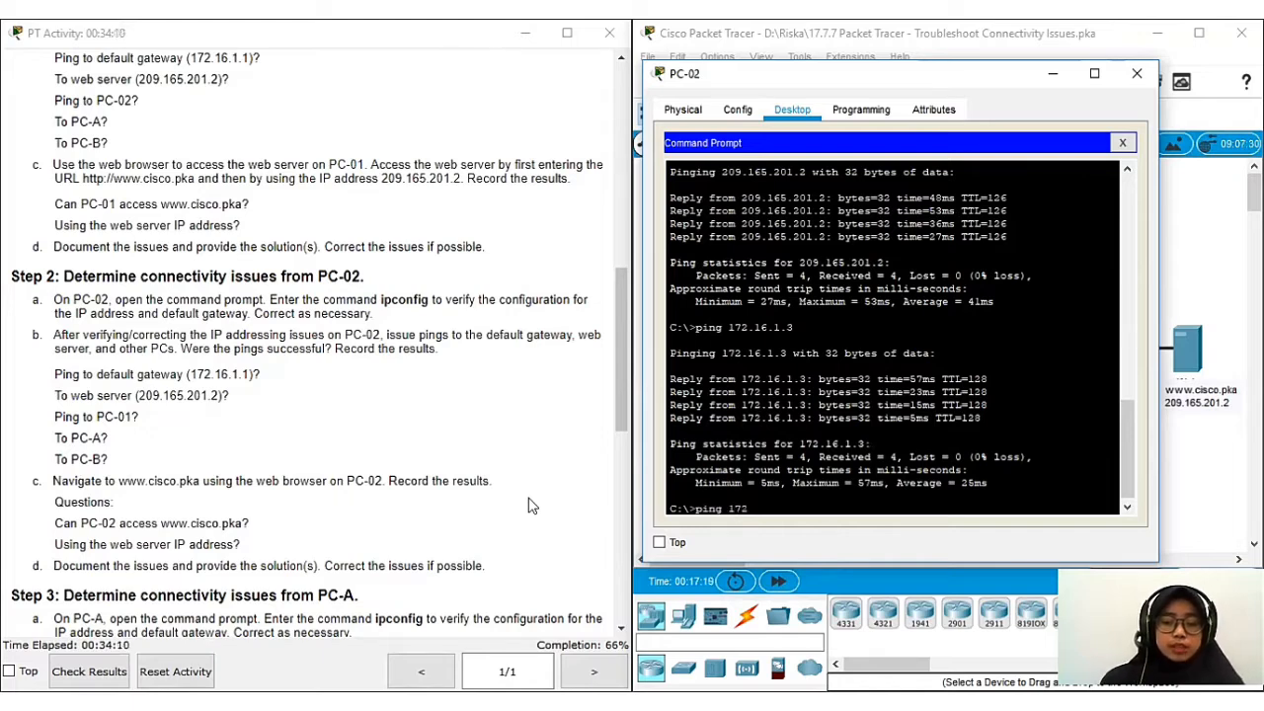
{"action": "type", "text": ".16.2.3"}
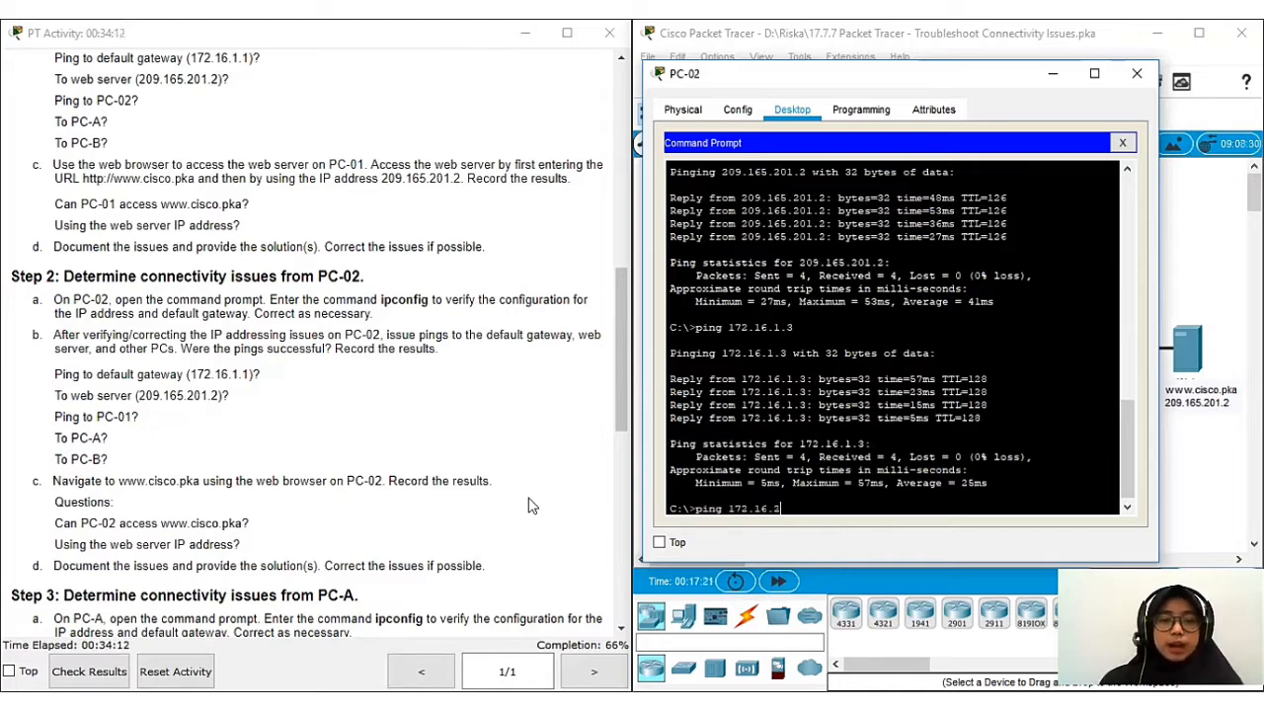
{"action": "key", "text": "Return"}
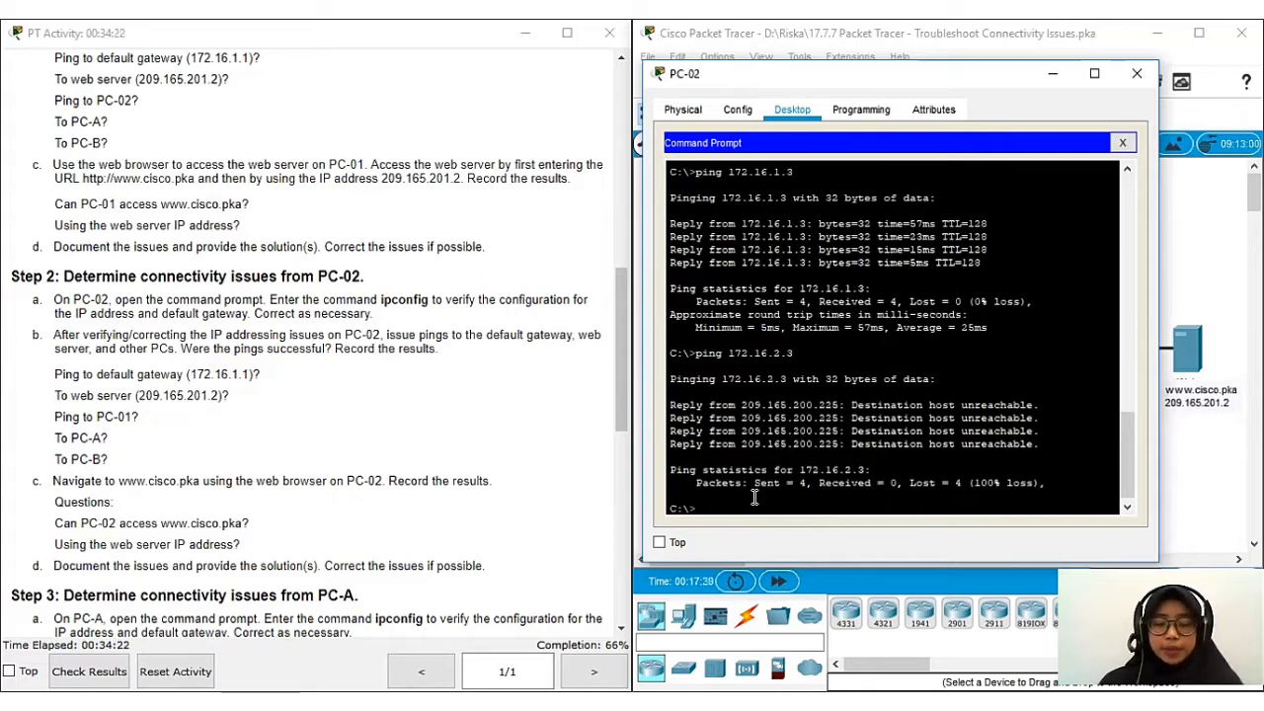
Step: Ping PC-B at 172.16.2.4 from PC-02's command prompt
{"action": "type", "text": "ping"}
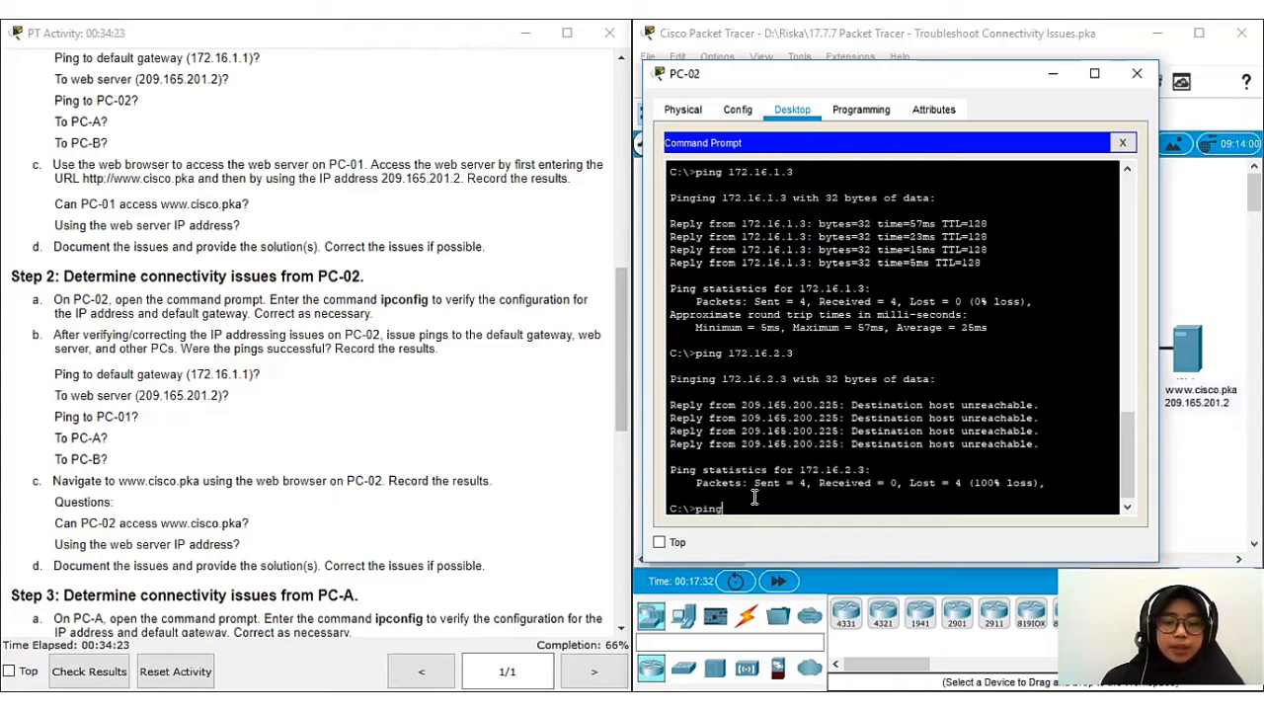
{"action": "type", "text": " 172"}
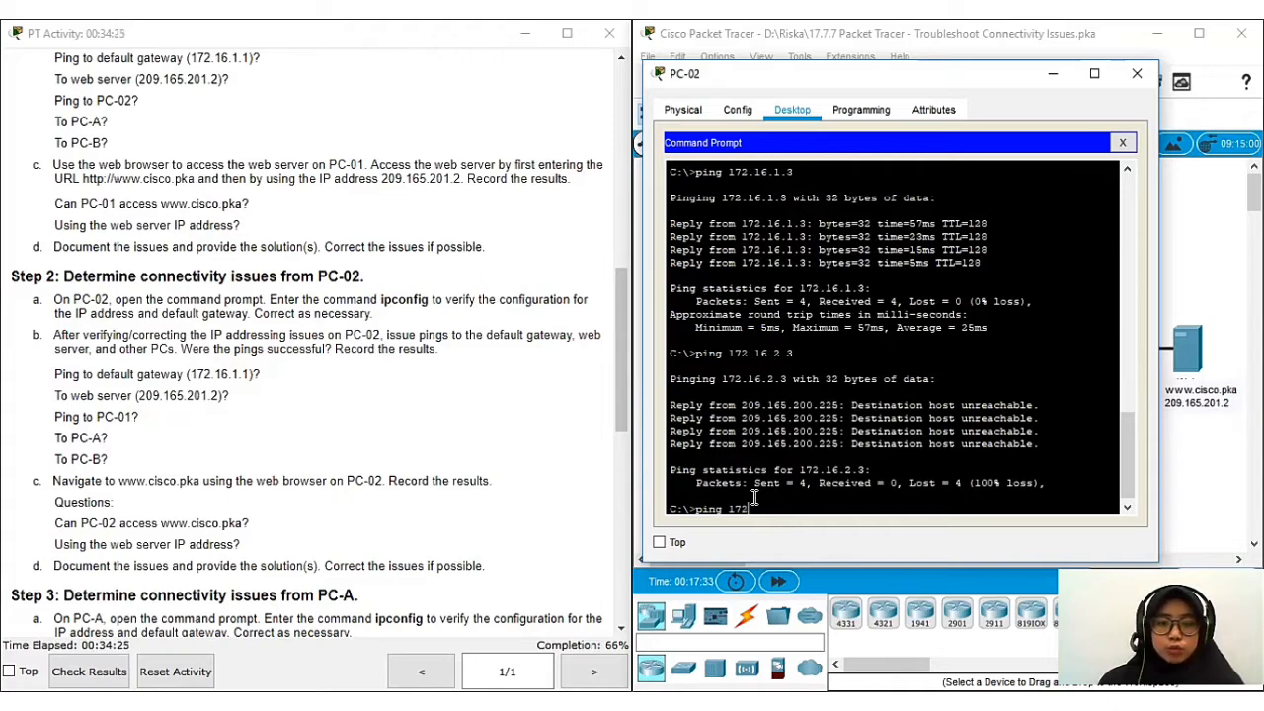
{"action": "type", "text": ".1"}
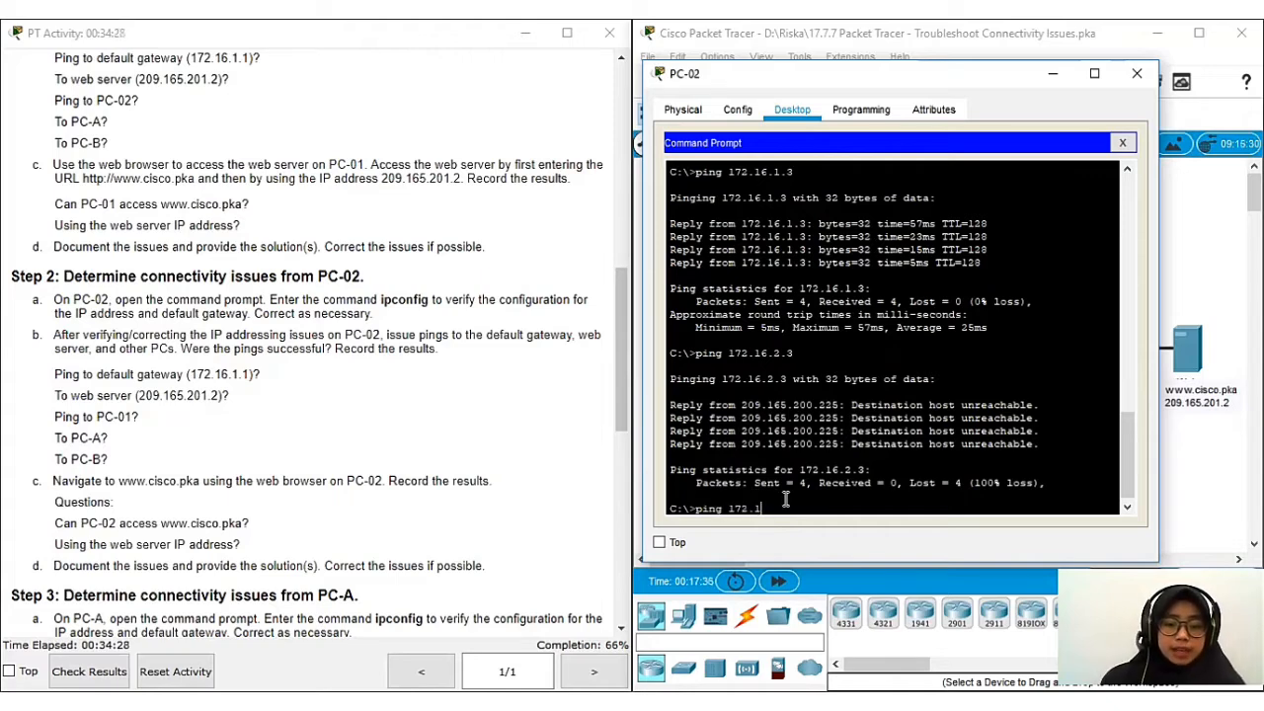
{"action": "type", "text": "6.2."}
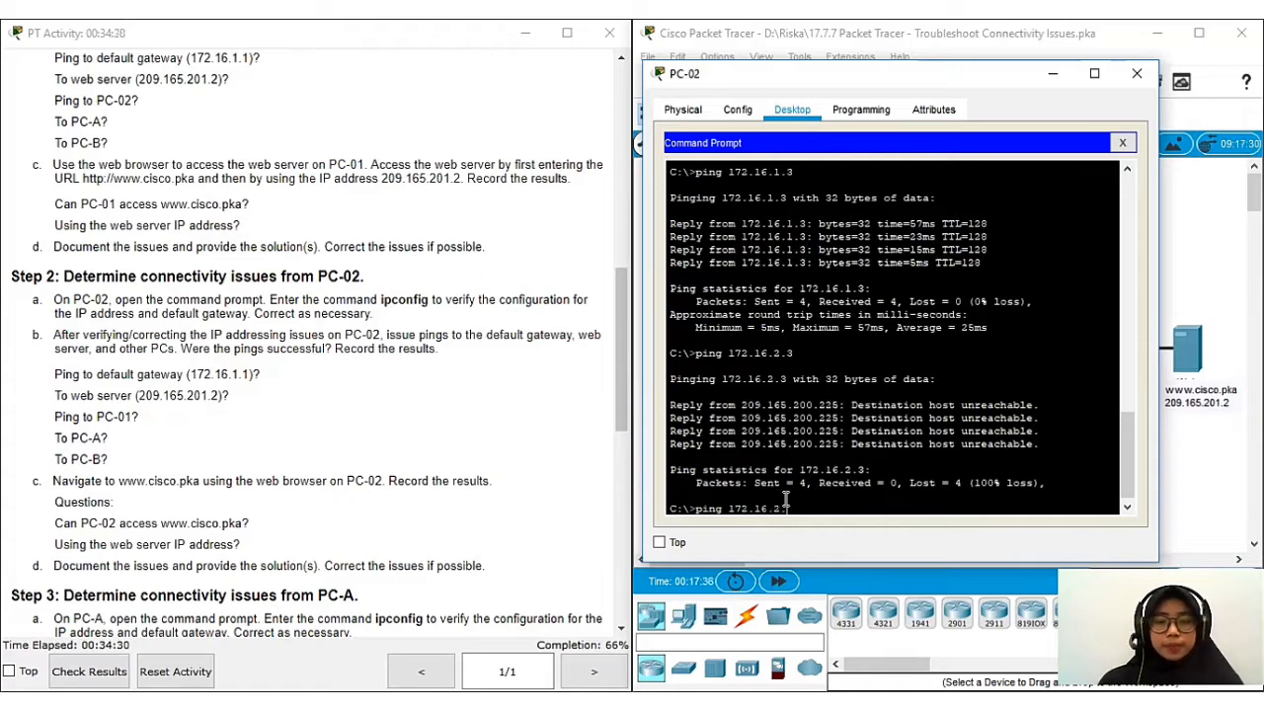
{"action": "type", "text": "4"}
{"action": "key", "text": "Return"}
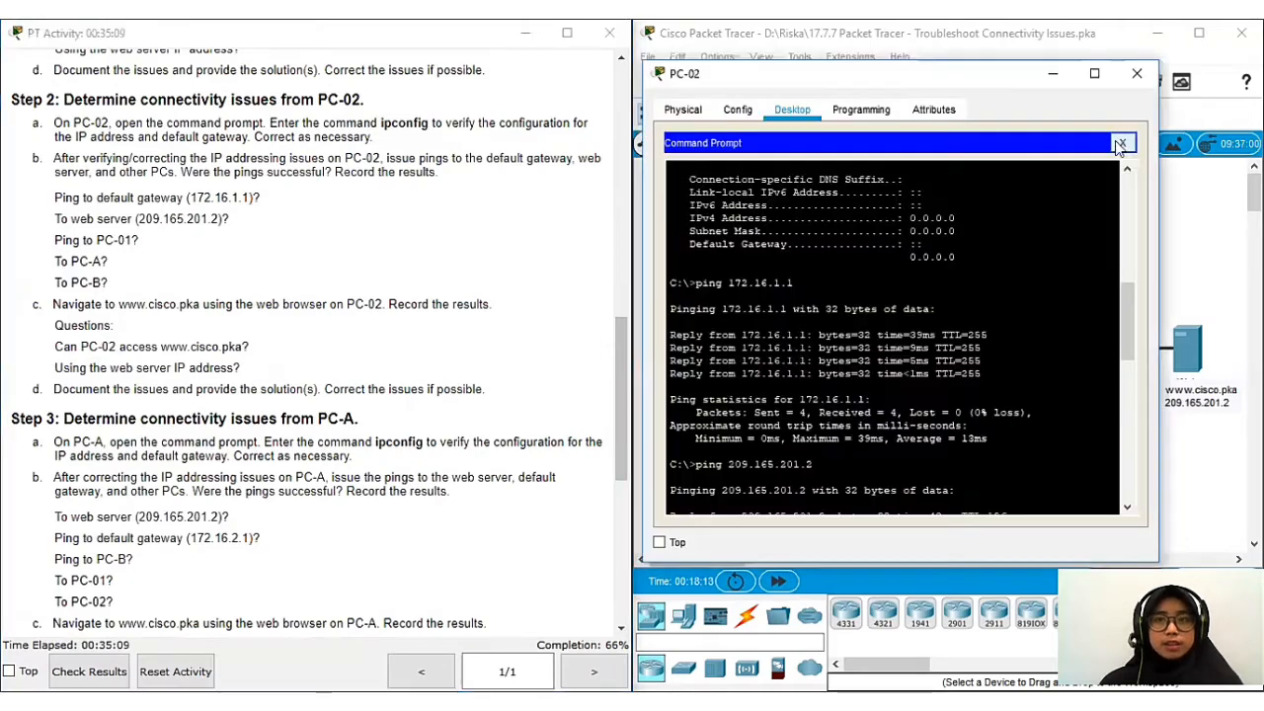
{"action": "left_click", "coordinate": [1120, 144]}
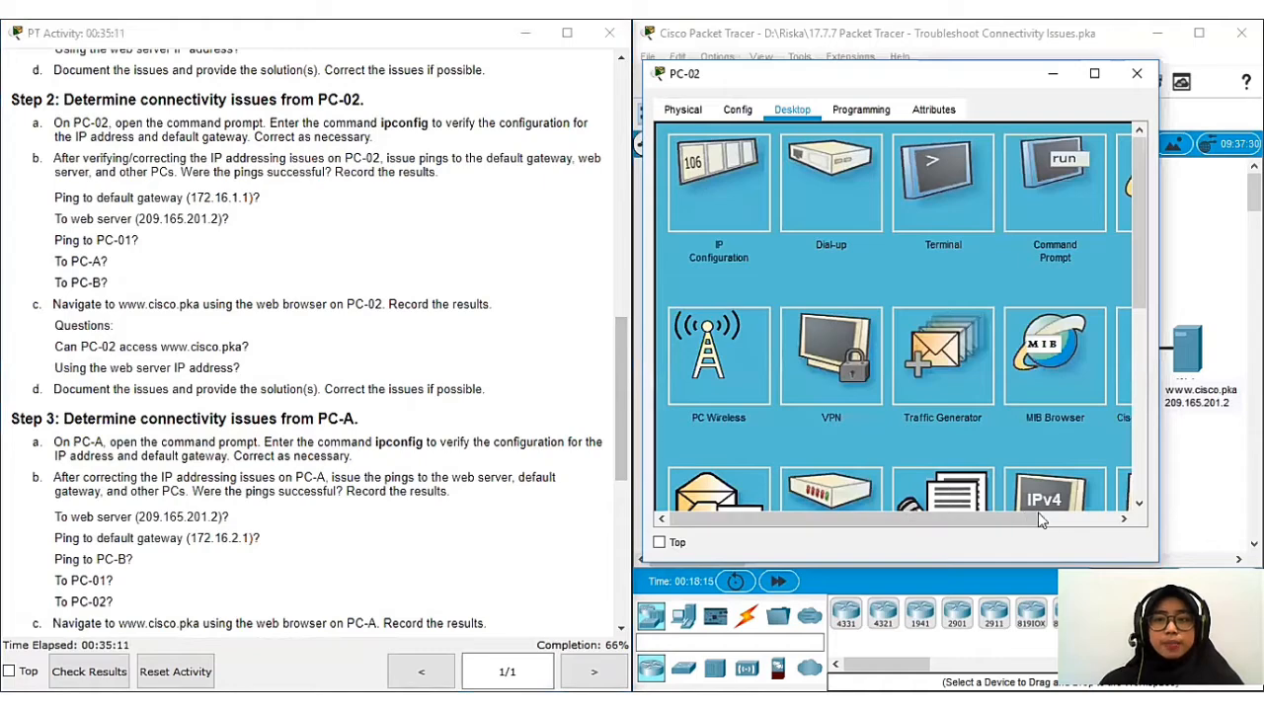
{"action": "left_click_drag", "start_coordinate": [1039, 520], "coordinate": [1118, 520]}
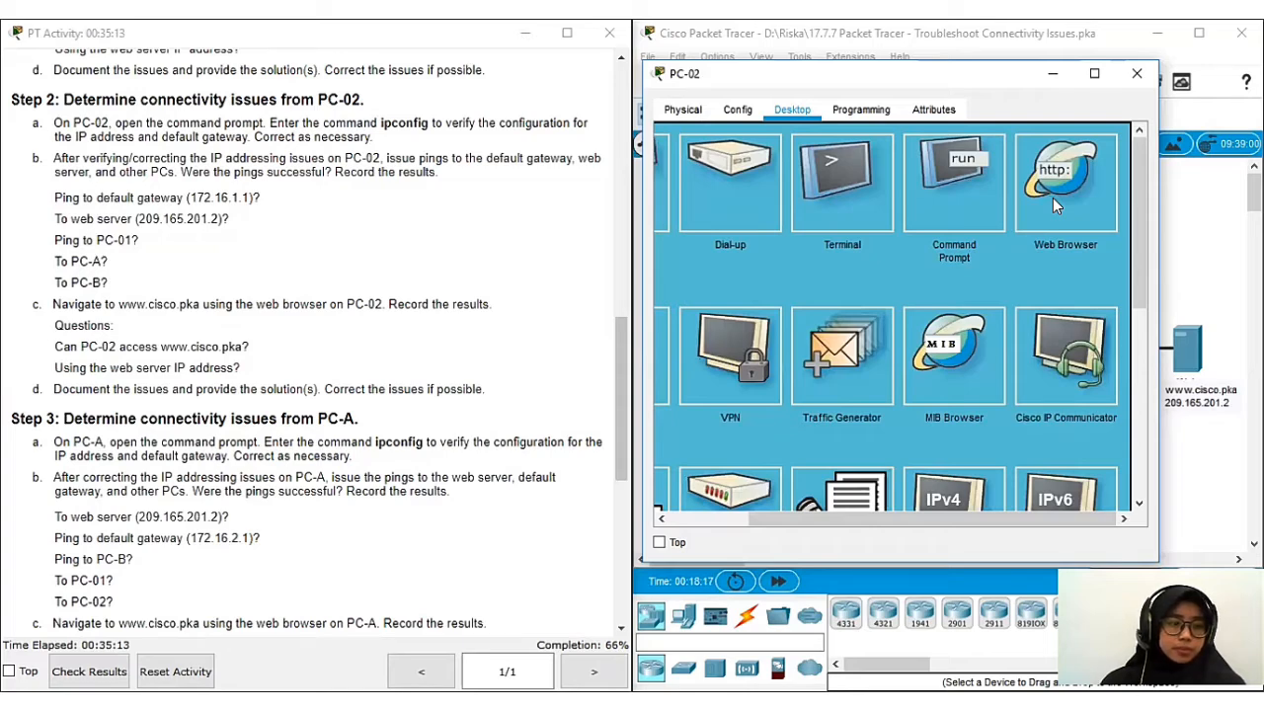
{"action": "left_click", "coordinate": [1053, 198]}
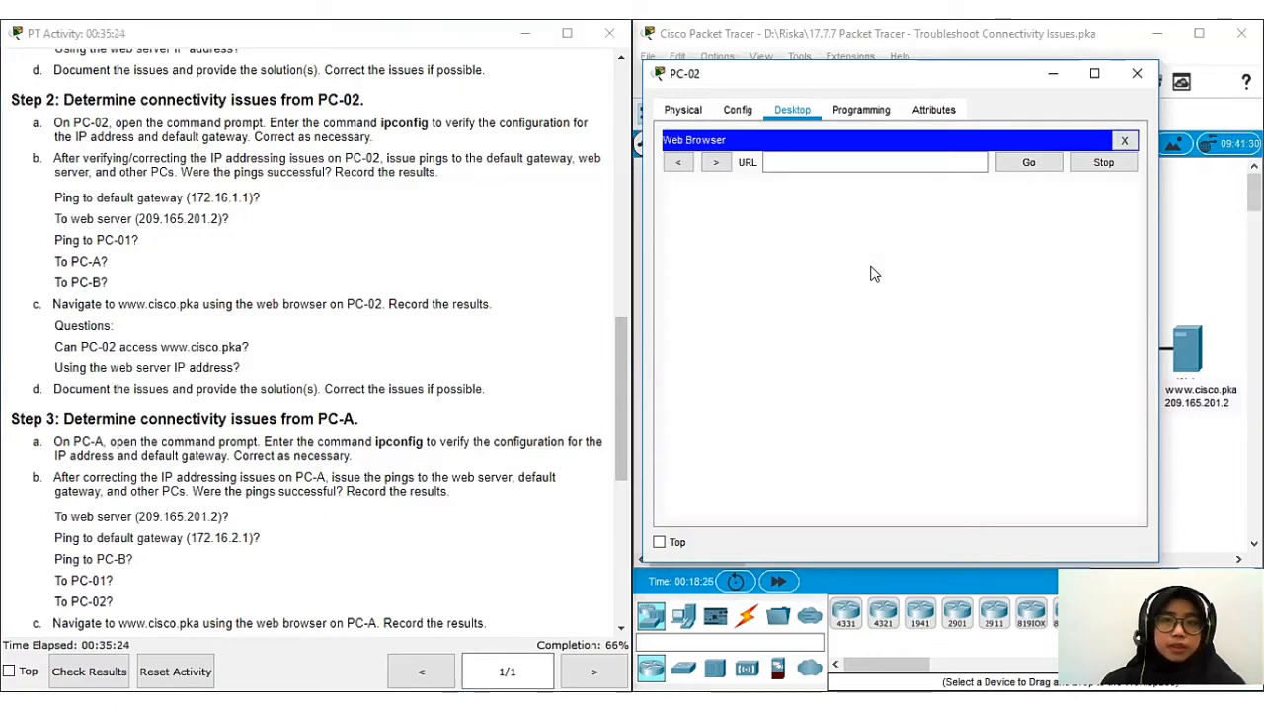
{"action": "left_click", "coordinate": [820, 160]}
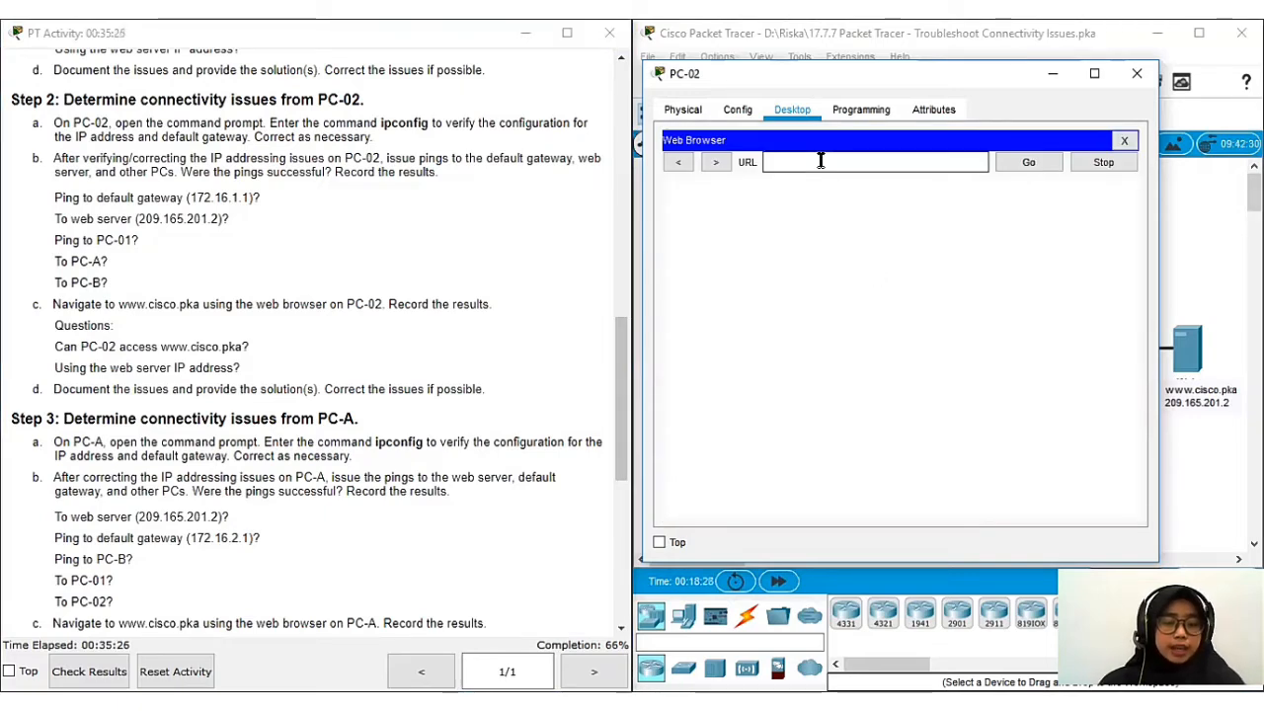
{"action": "type", "text": "www"}
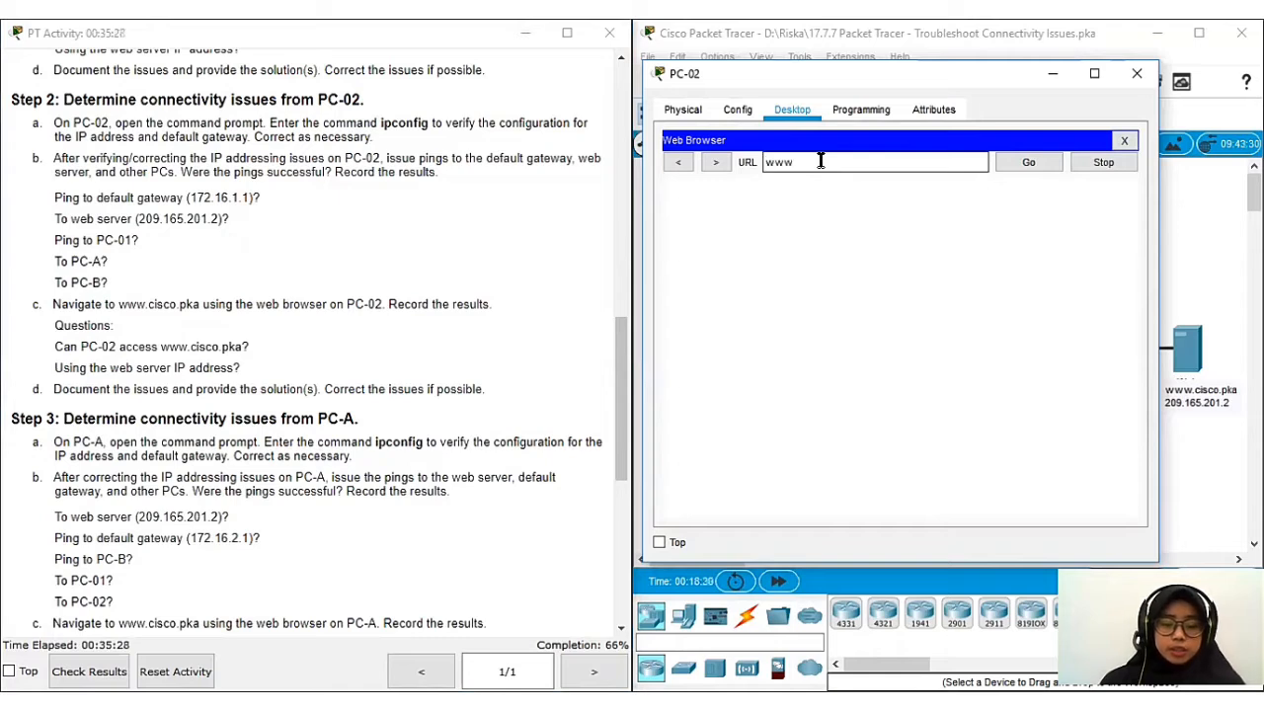
{"action": "type", "text": ".cisco"}
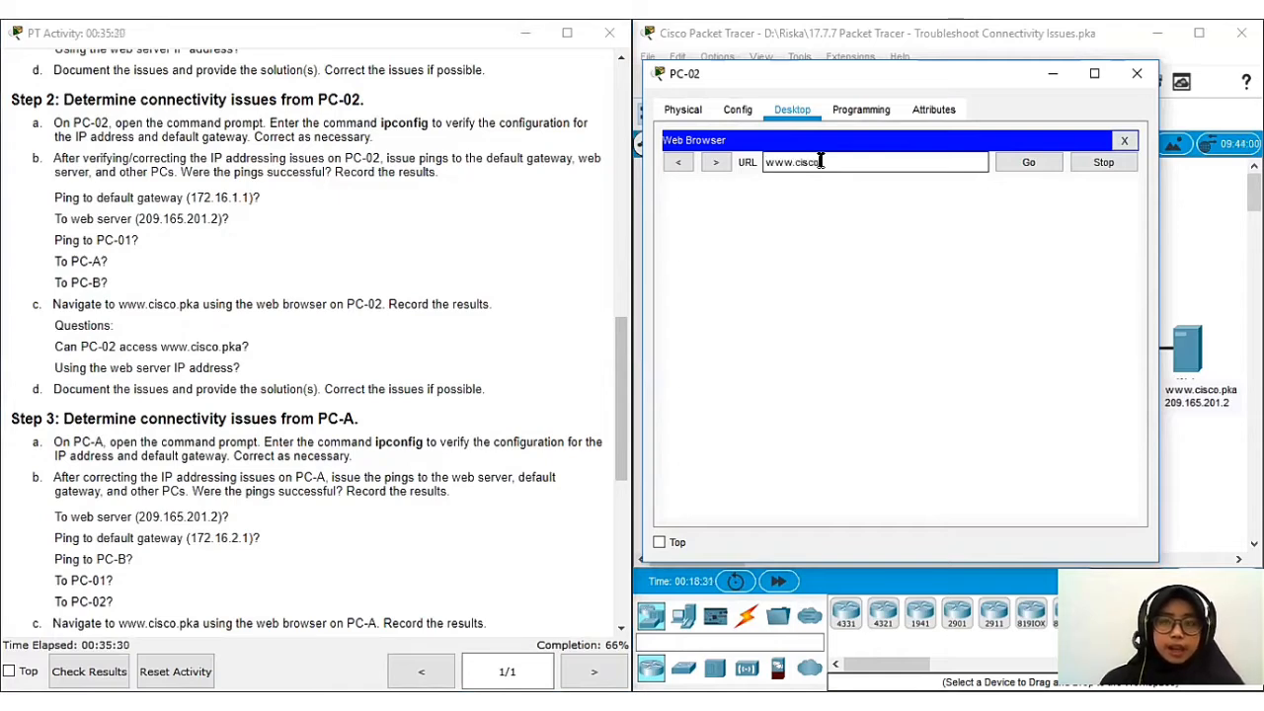
{"action": "type", "text": ".pka"}
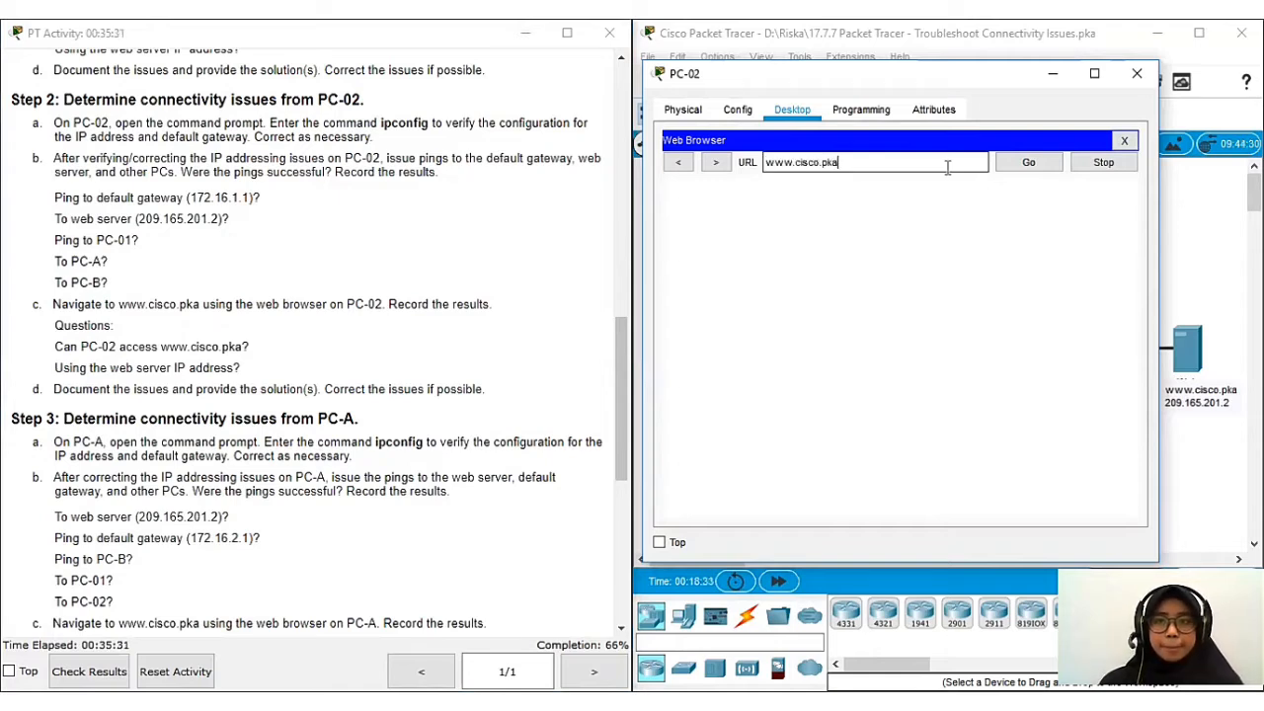
{"action": "left_click", "coordinate": [1027, 163]}
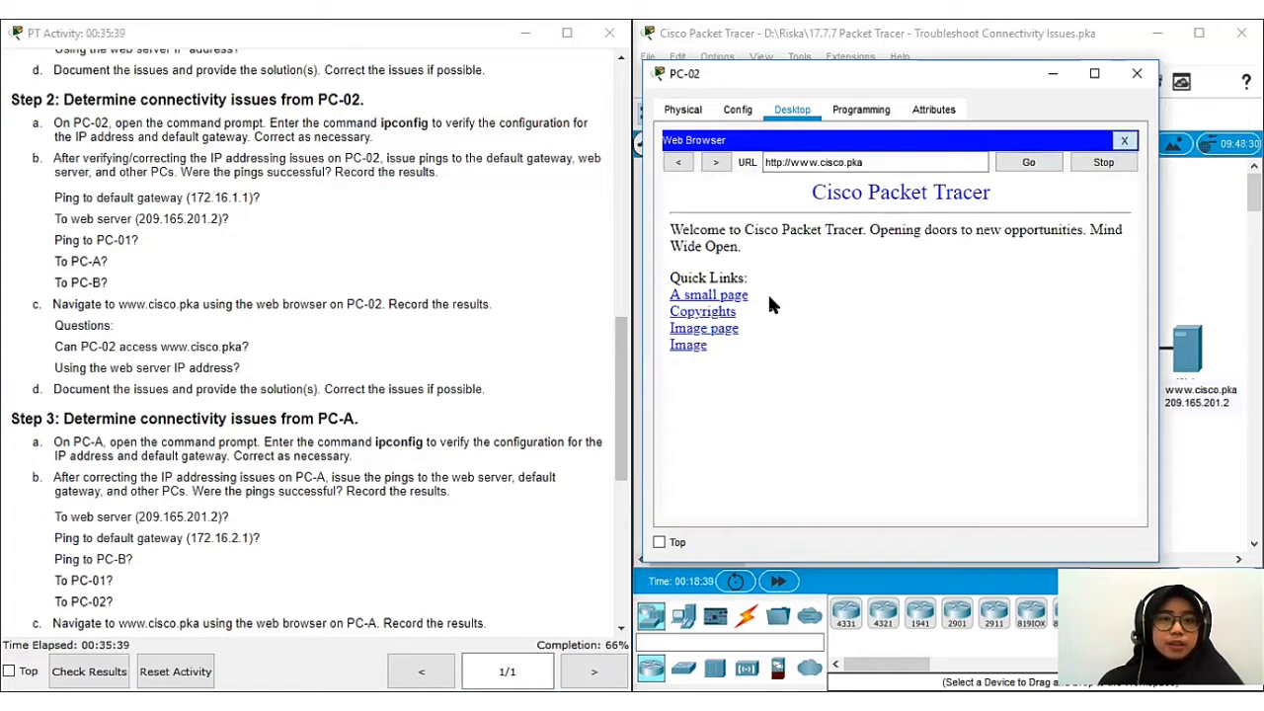
Step: Reopen PC-02's web browser, load the web server by its IP address 209.165.201.2, and put the PC-02 window away
{"action": "left_click", "coordinate": [1123, 141]}
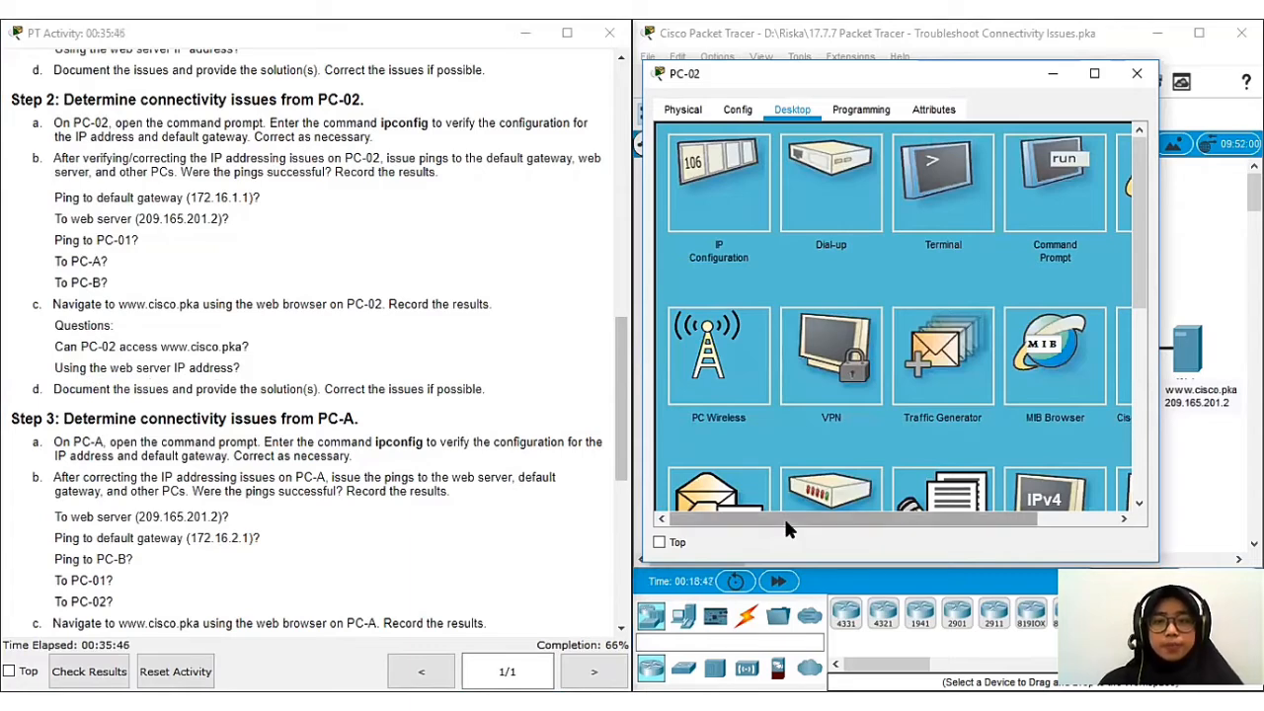
{"action": "left_click_drag", "start_coordinate": [785, 519], "coordinate": [875, 521]}
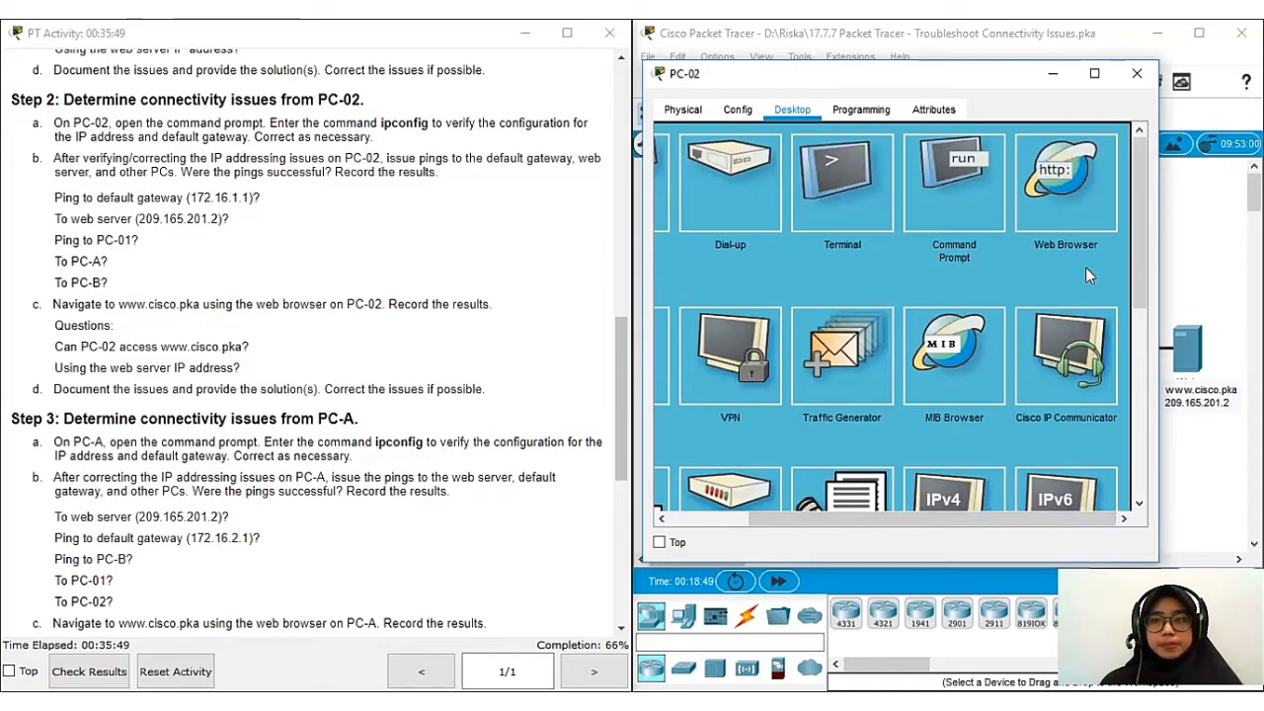
{"action": "left_click", "coordinate": [1061, 163]}
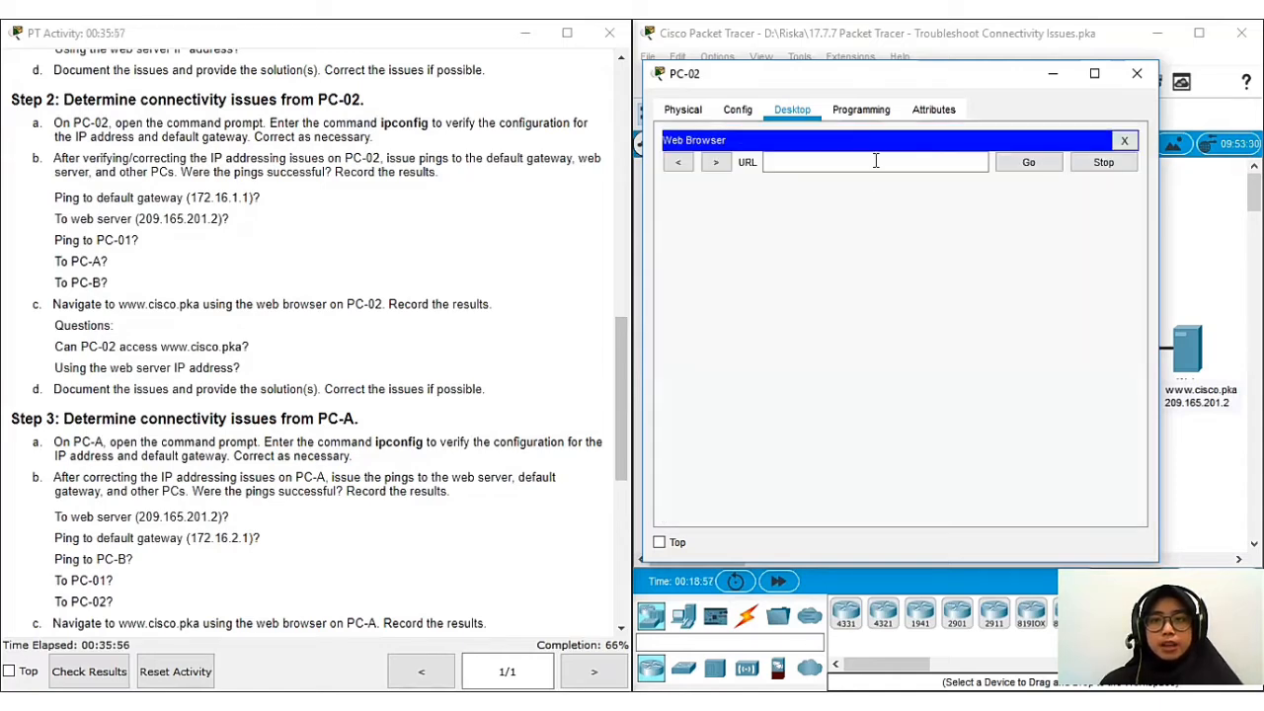
{"action": "left_click", "coordinate": [875, 160]}
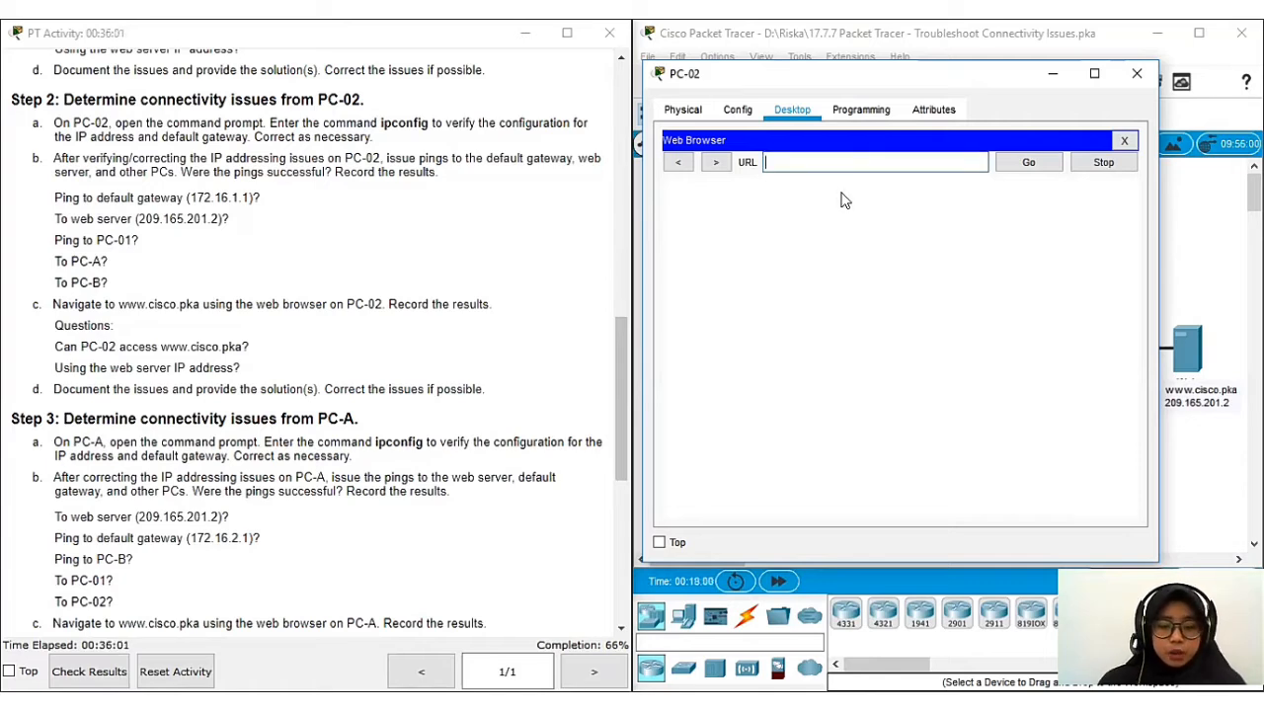
{"action": "type", "text": "209"}
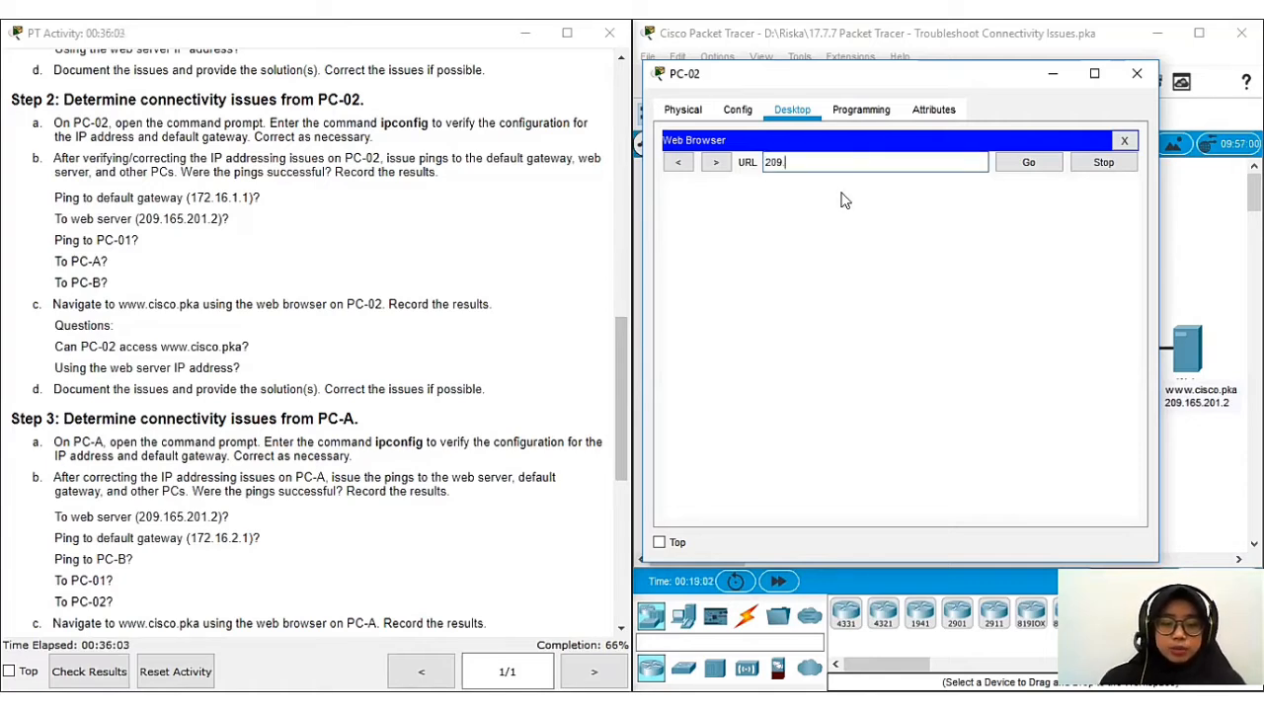
{"action": "type", "text": ".16"}
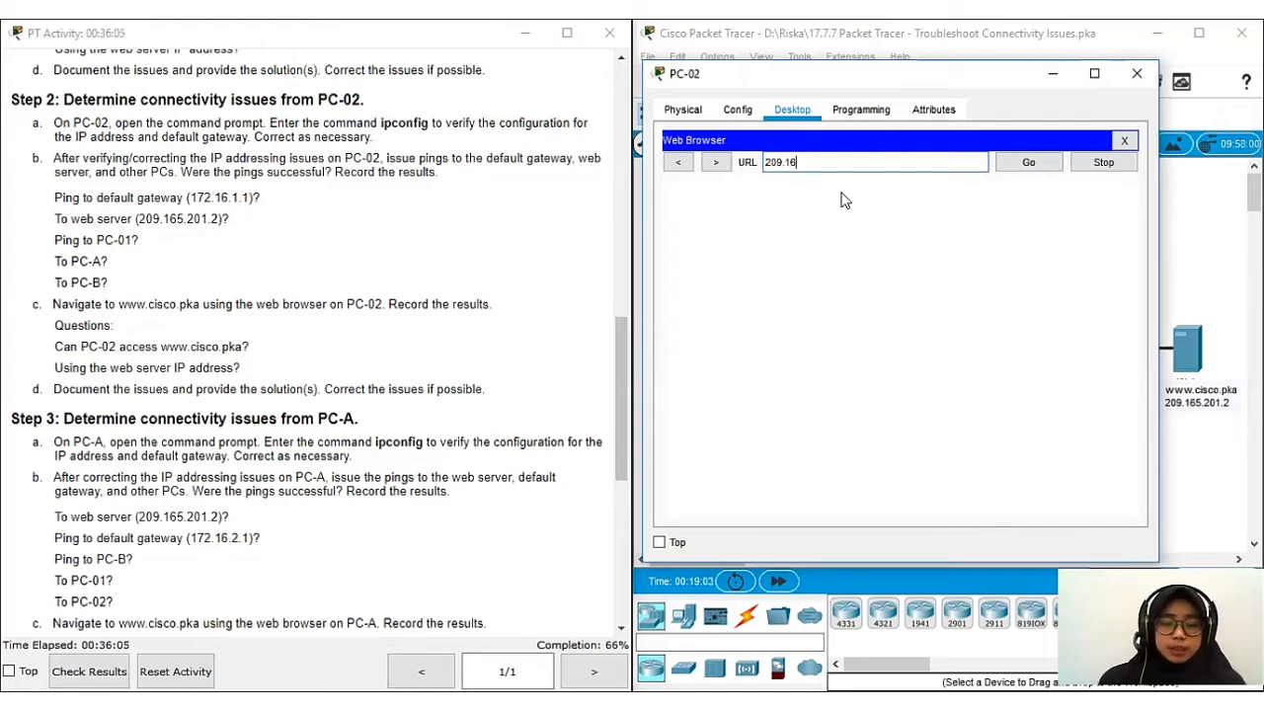
{"action": "type", "text": "5.201.2"}
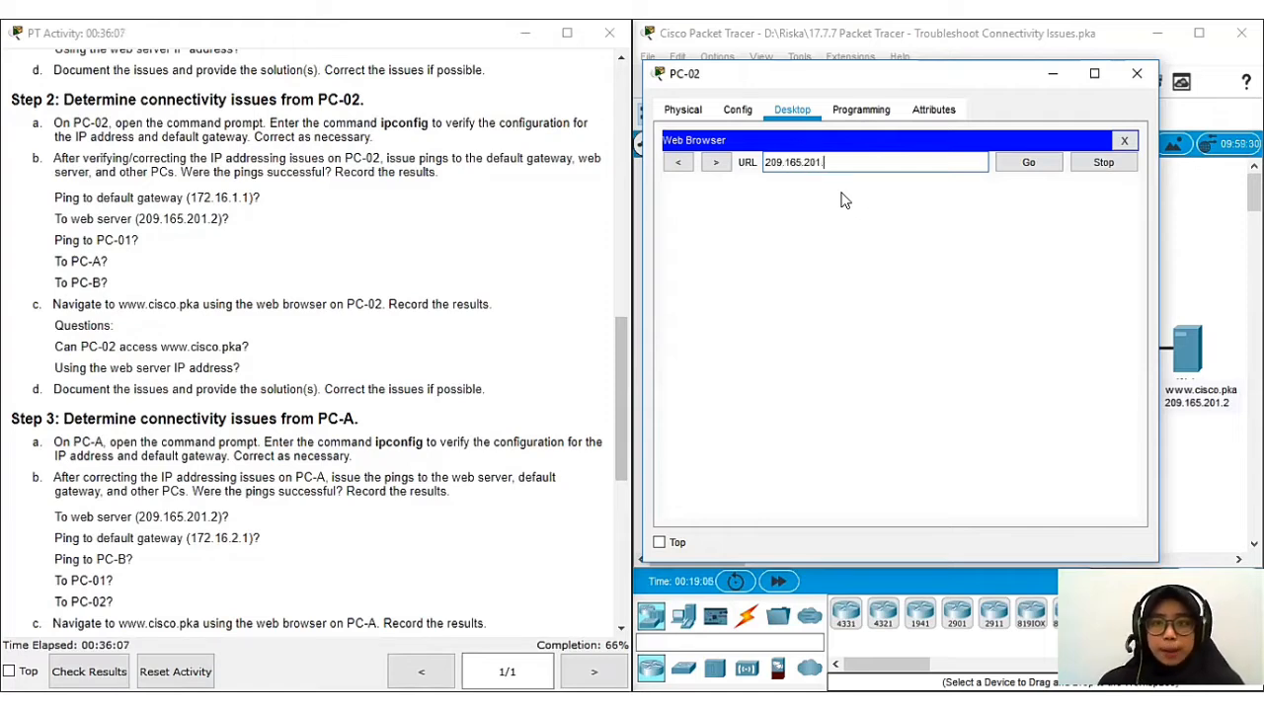
{"action": "left_click", "coordinate": [1012, 168]}
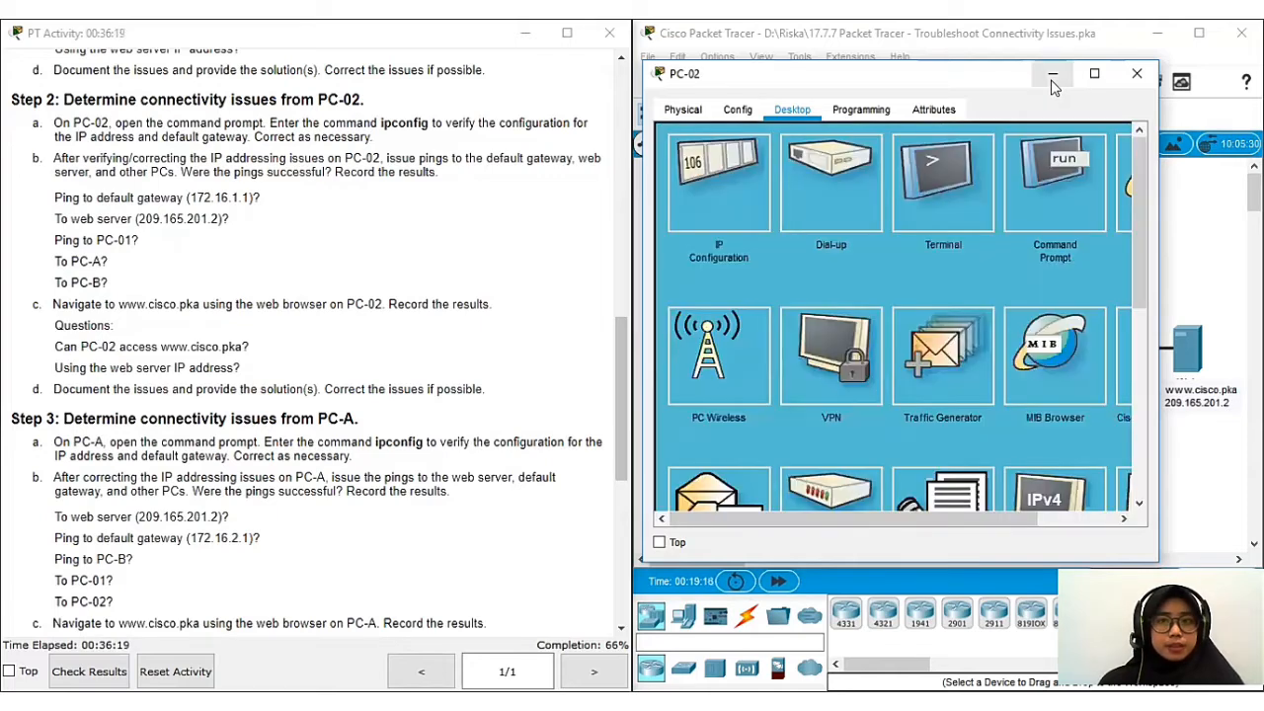
{"action": "left_click", "coordinate": [1053, 79]}
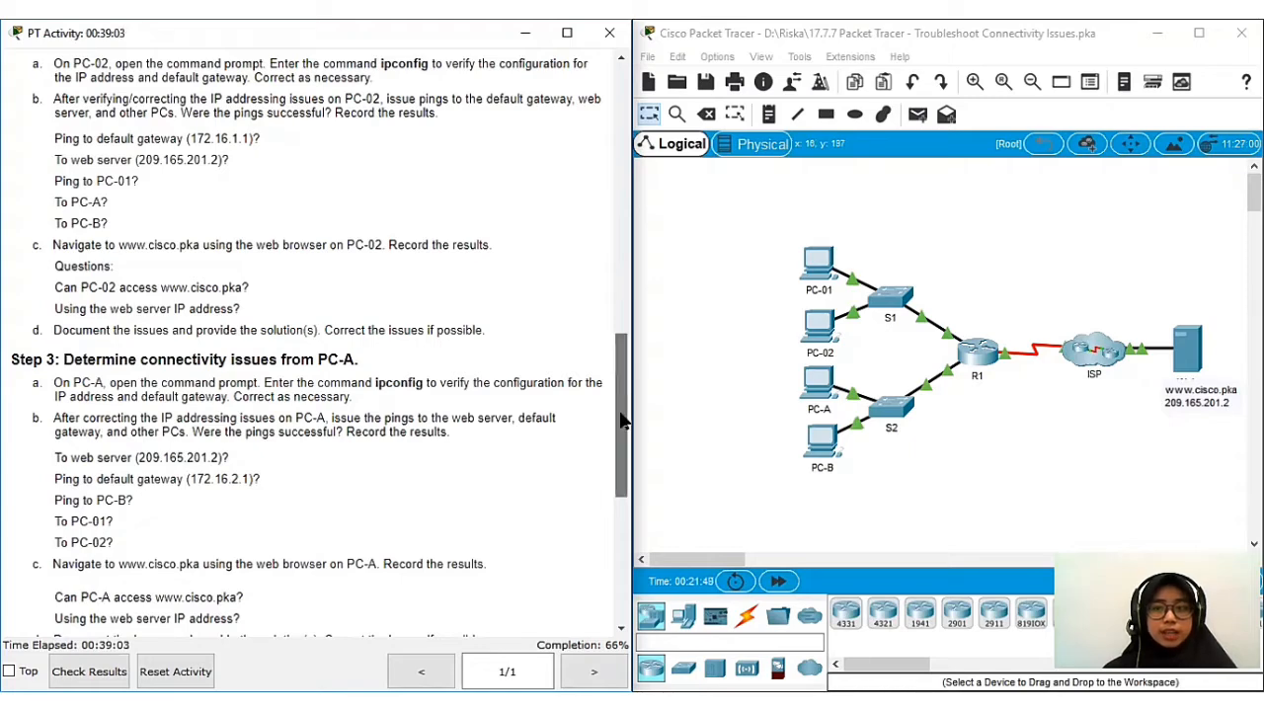
Step: Run ipconfig in PC-A's command prompt to check its IP configuration
{"action": "scroll", "coordinate": [622, 420], "scroll_direction": "down", "scroll_amount": 1}
{"action": "scroll", "coordinate": [622, 420], "scroll_direction": "down", "scroll_amount": 2}
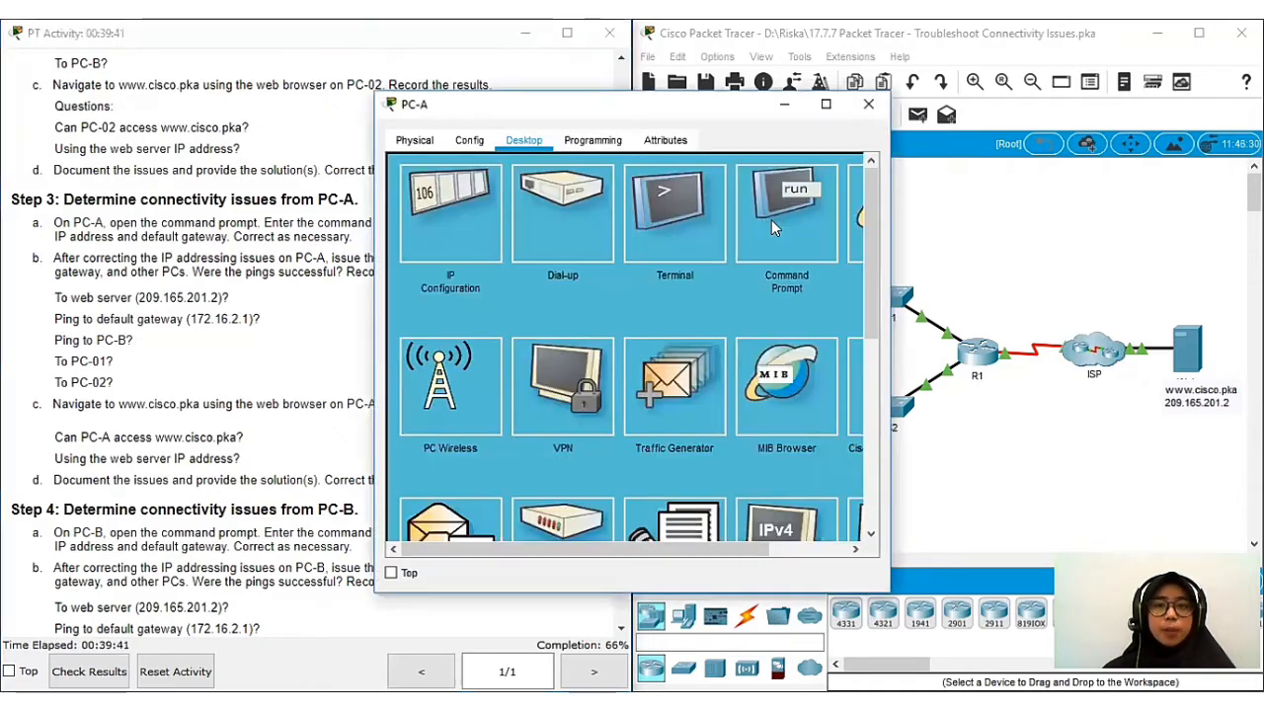
{"action": "left_click", "coordinate": [771, 220]}
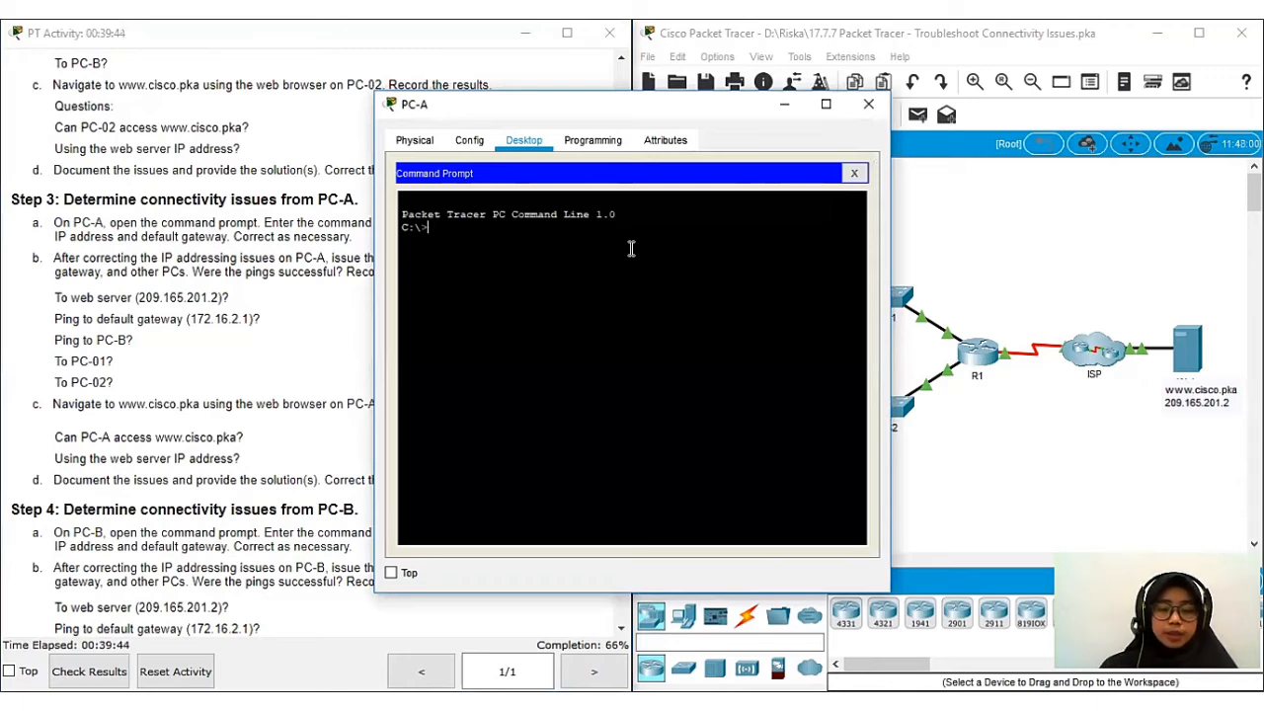
{"action": "type", "text": "ipconfig"}
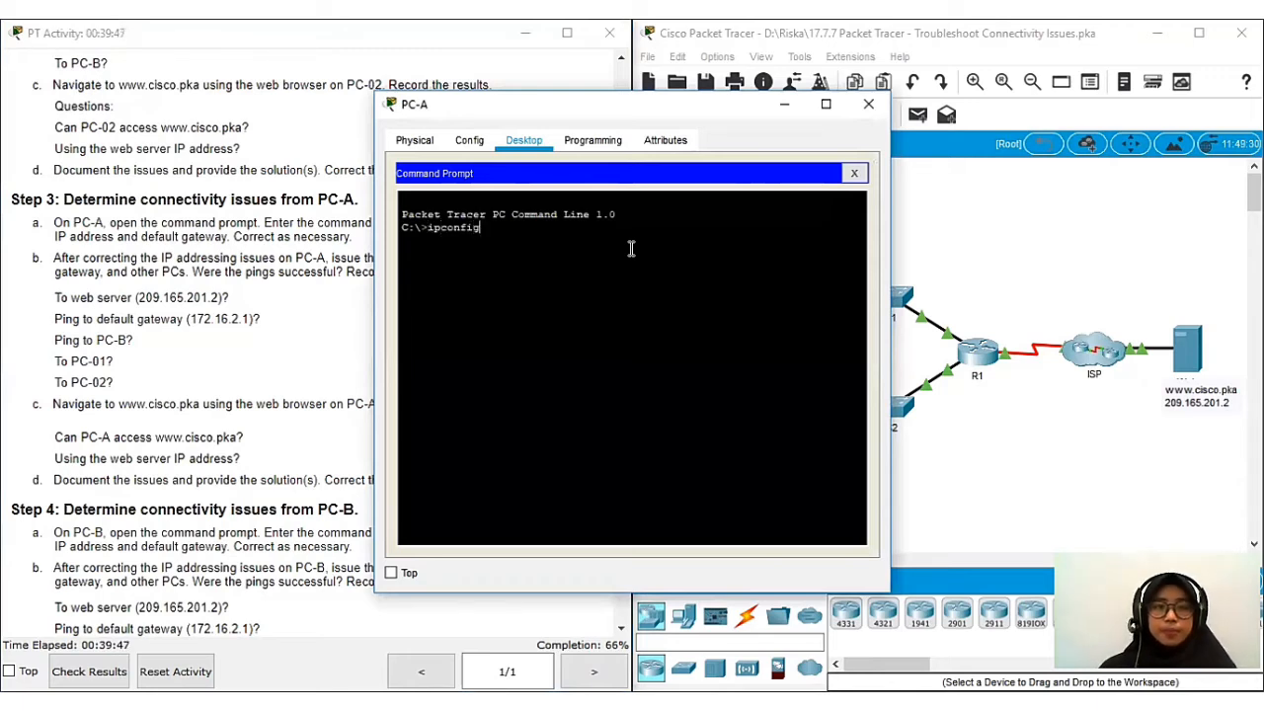
{"action": "key", "text": "Return"}
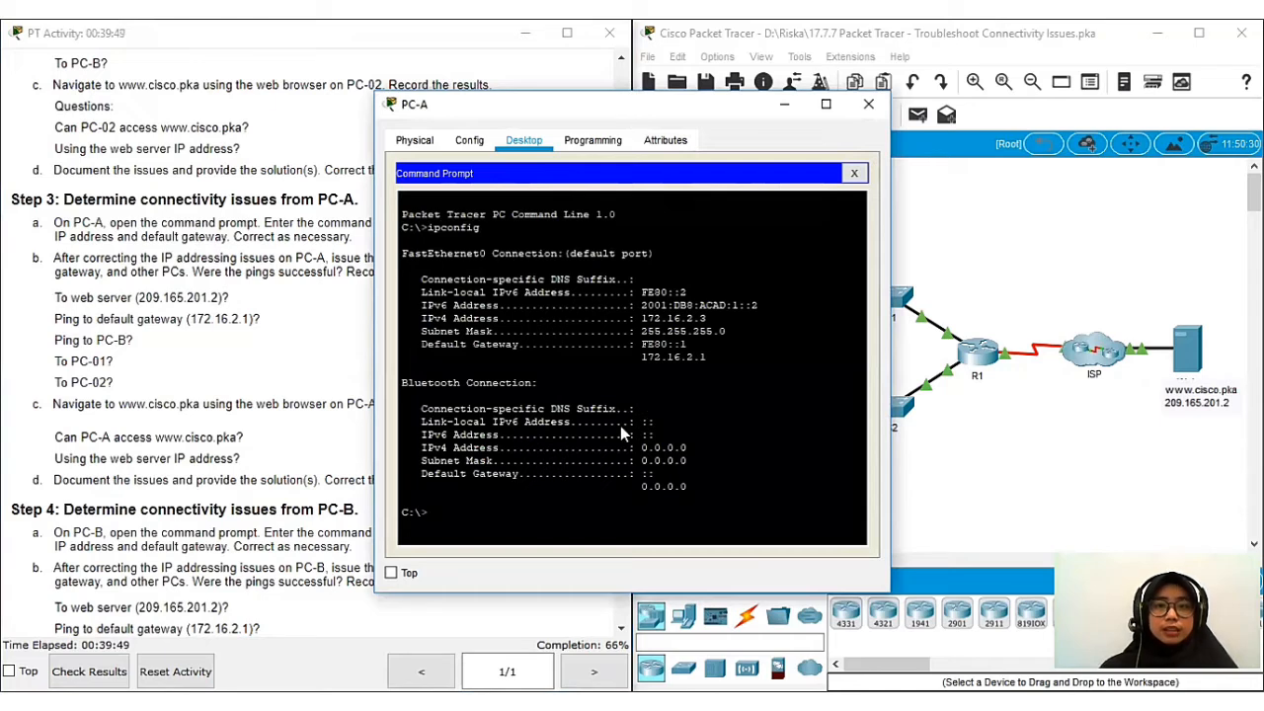
Step: Compare PC-A's IPv4 address, subnet mask and default gateway with the Addressing Table, then close its command prompt
{"action": "left_click_drag", "start_coordinate": [593, 104], "coordinate": [860, 103]}
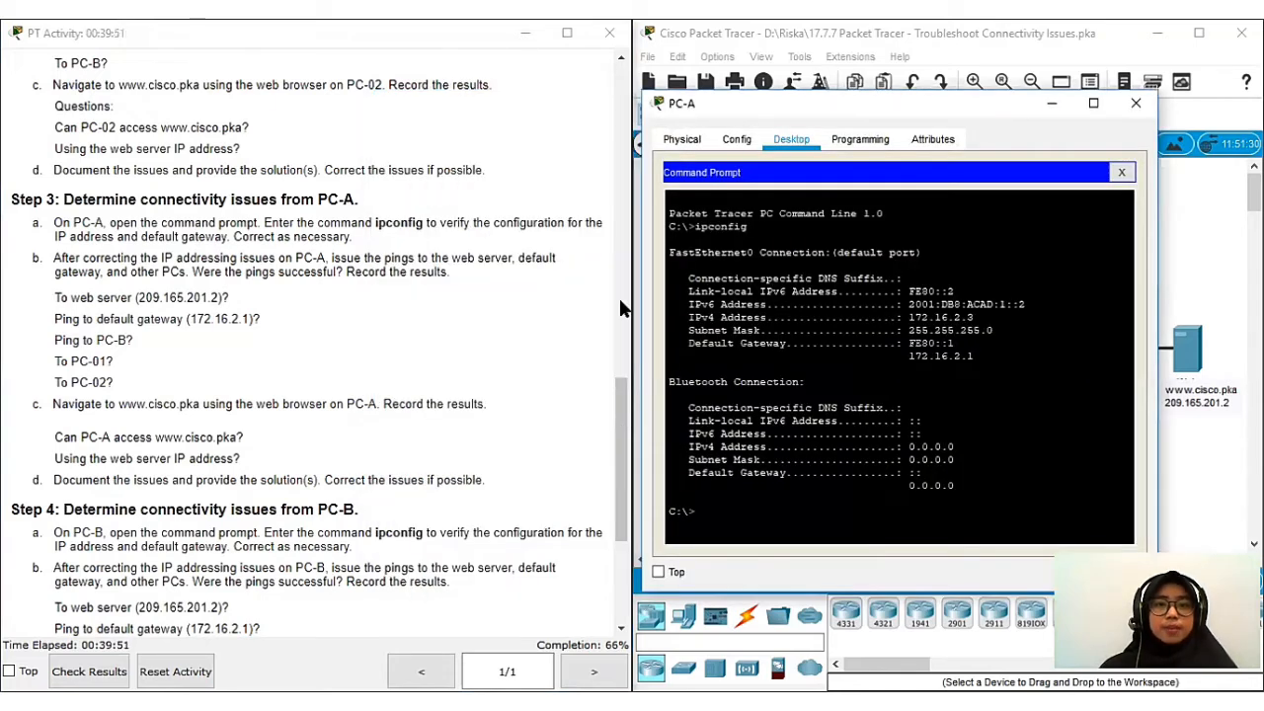
{"action": "scroll", "coordinate": [620, 309], "scroll_direction": "up", "scroll_amount": 5}
{"action": "scroll", "coordinate": [127, 134], "scroll_direction": "up", "scroll_amount": 10}
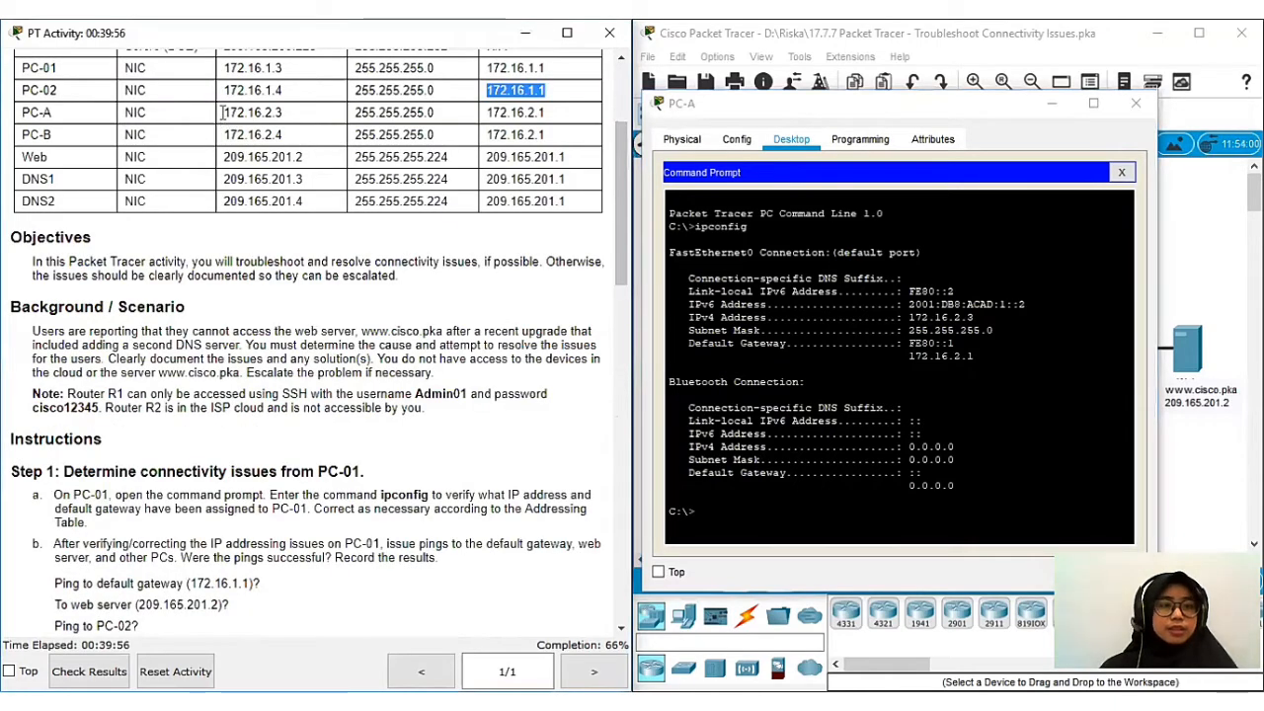
{"action": "left_click_drag", "start_coordinate": [293, 112], "coordinate": [223, 112]}
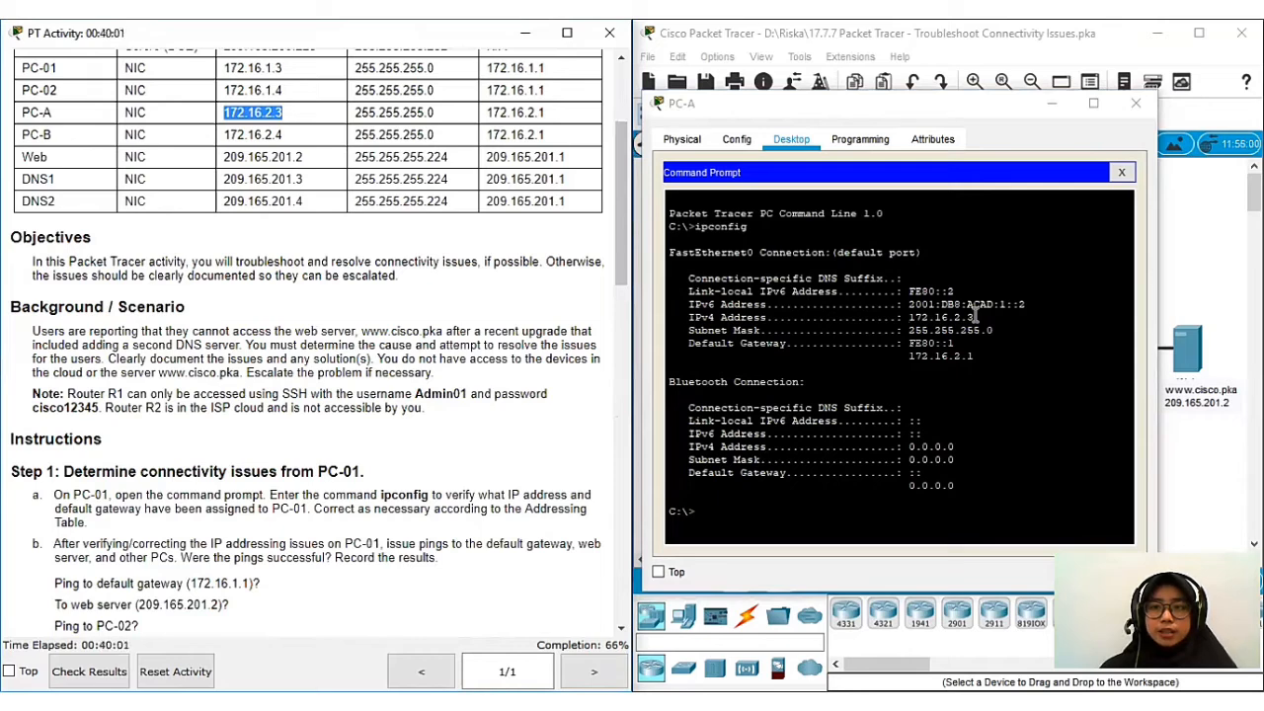
{"action": "left_click_drag", "start_coordinate": [905, 317], "coordinate": [974, 317]}
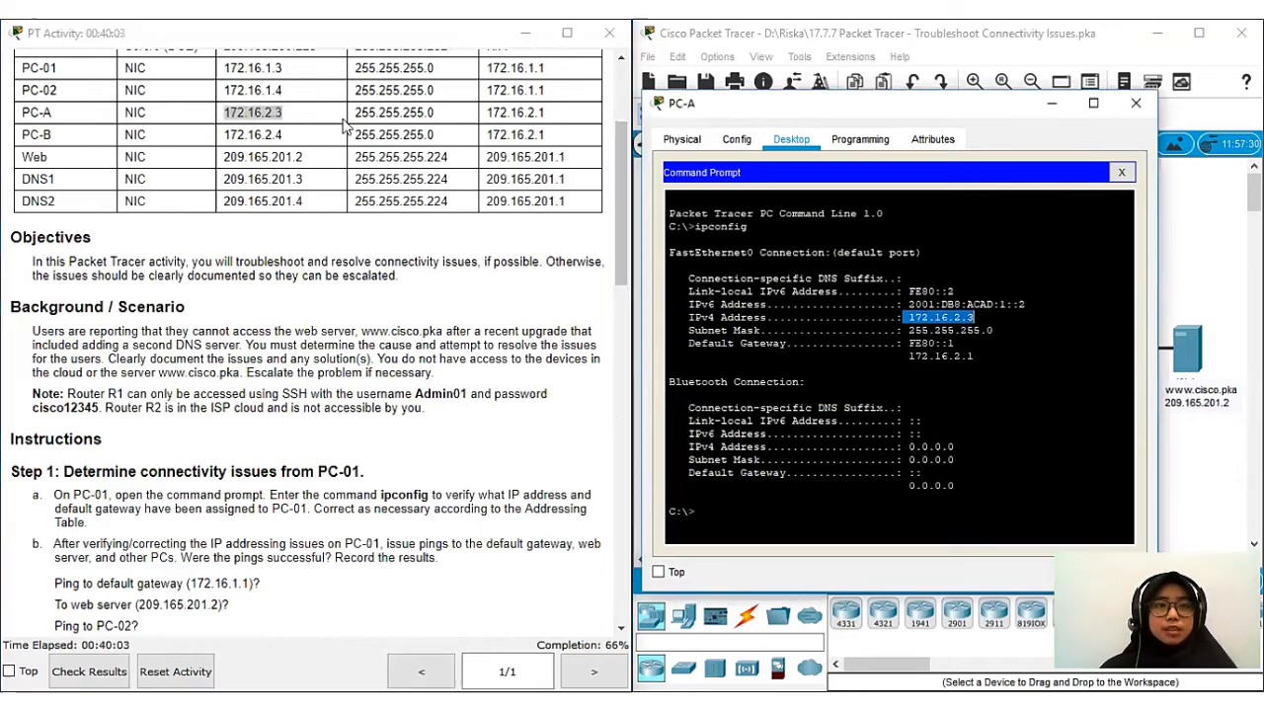
{"action": "left_click_drag", "start_coordinate": [355, 112], "coordinate": [447, 116]}
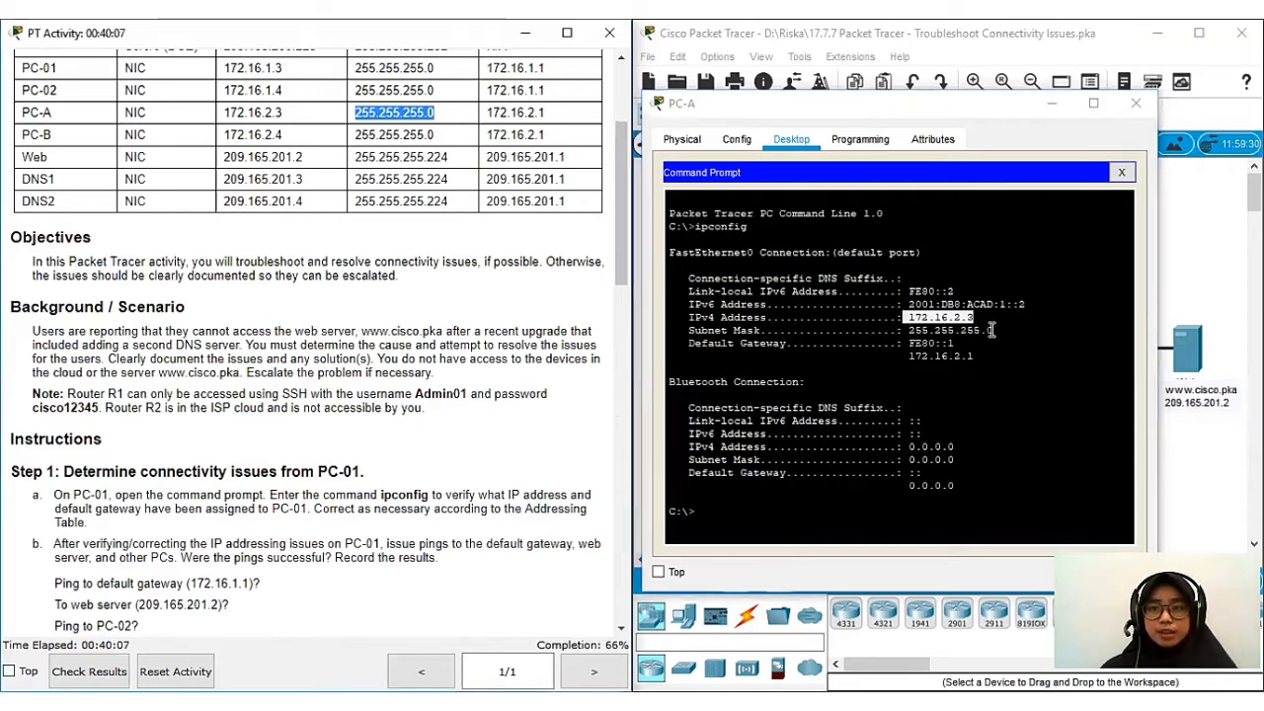
{"action": "left_click_drag", "start_coordinate": [990, 330], "coordinate": [909, 330]}
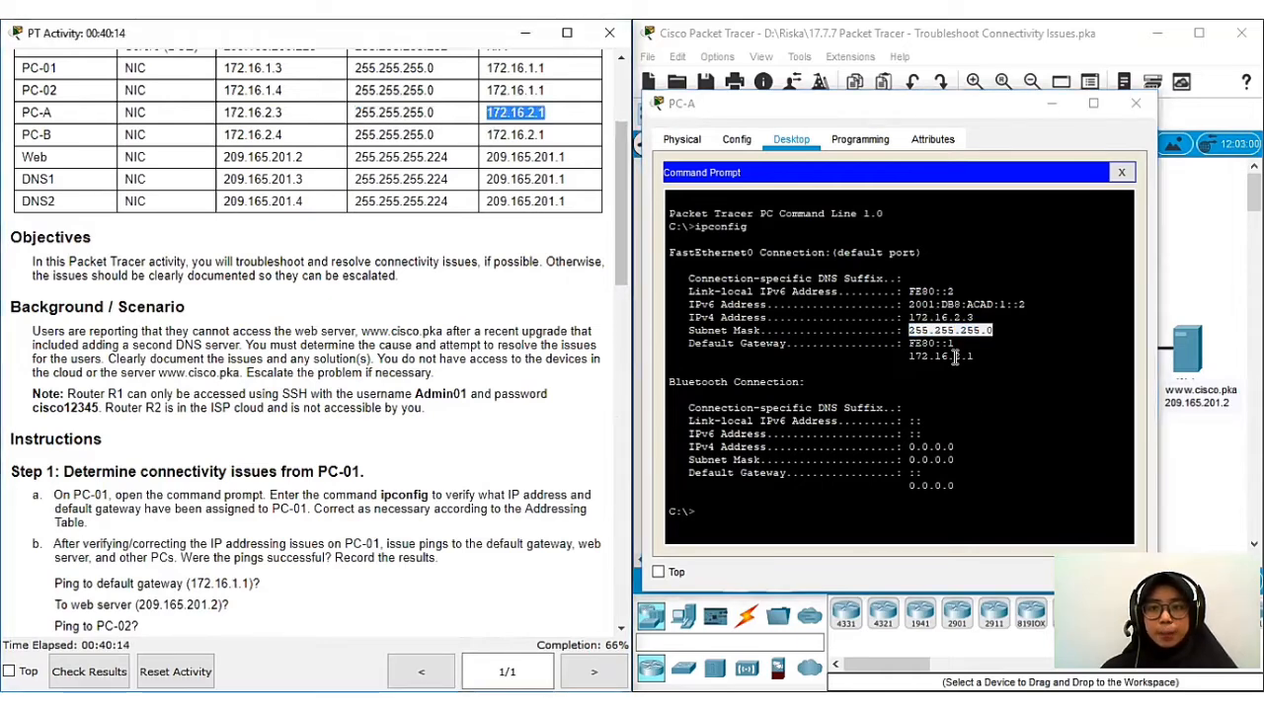
{"action": "left_click_drag", "start_coordinate": [983, 357], "coordinate": [904, 357]}
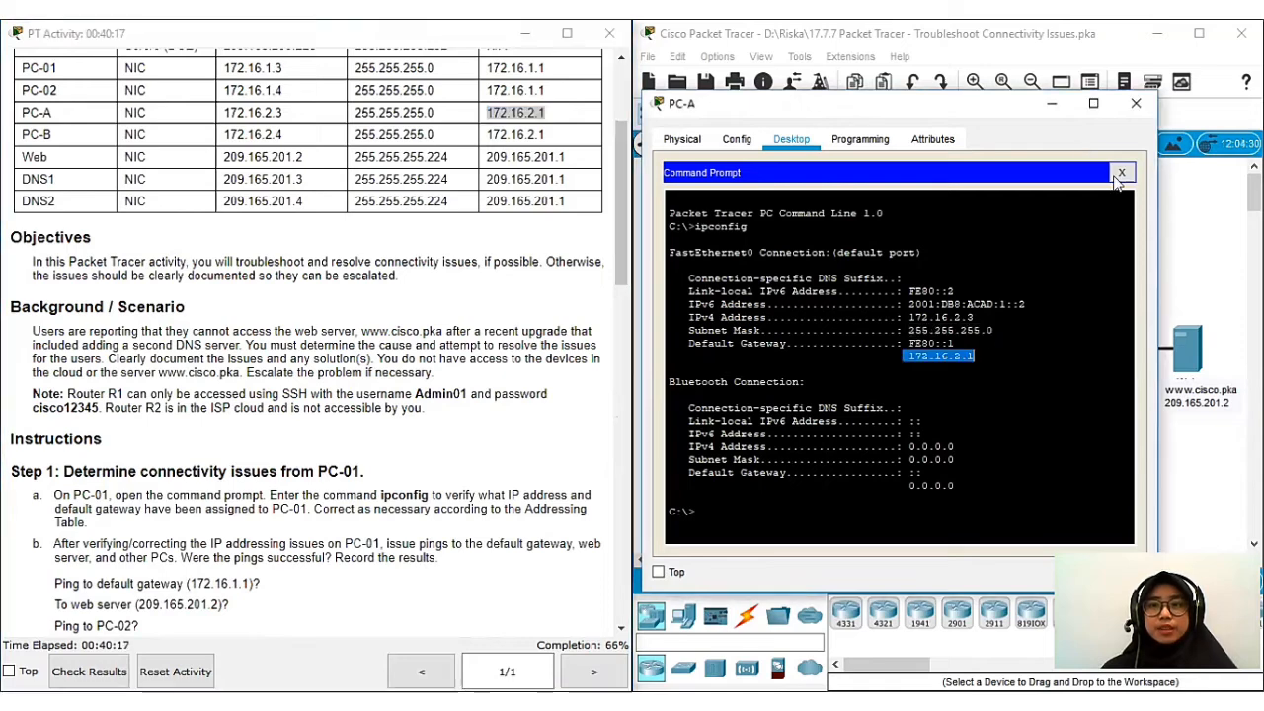
{"action": "left_click", "coordinate": [1113, 176]}
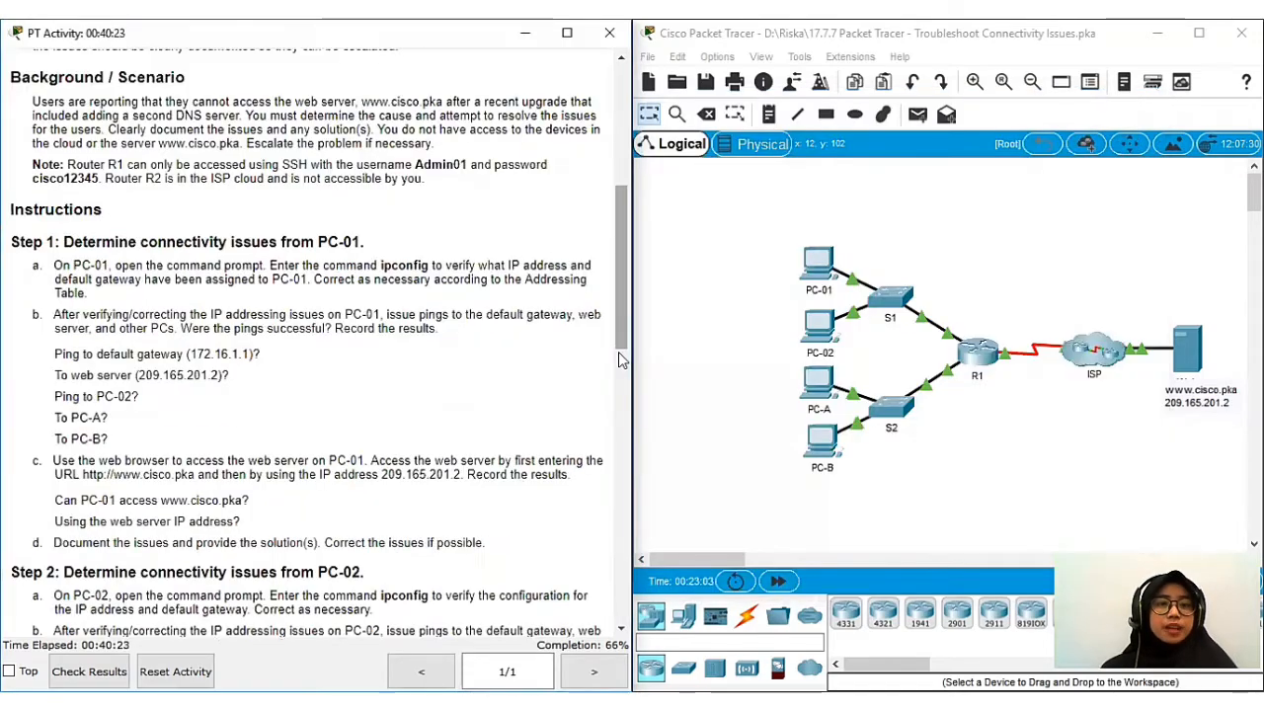
{"action": "scroll", "coordinate": [619, 426], "scroll_direction": "down", "scroll_amount": 1}
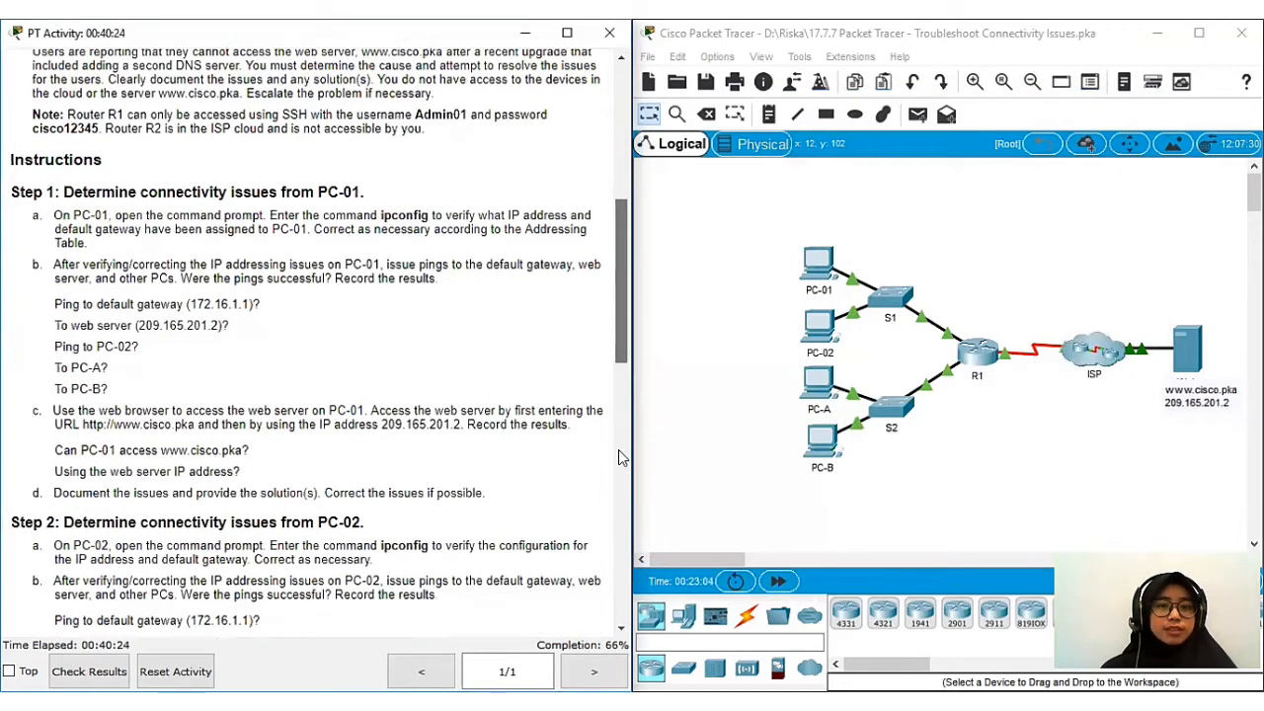
Step: Ping the web server at 209.165.201.2 from PC-A's command prompt, following Step 3 of the instructions
{"action": "scroll", "coordinate": [618, 449], "scroll_direction": "down", "scroll_amount": 3}
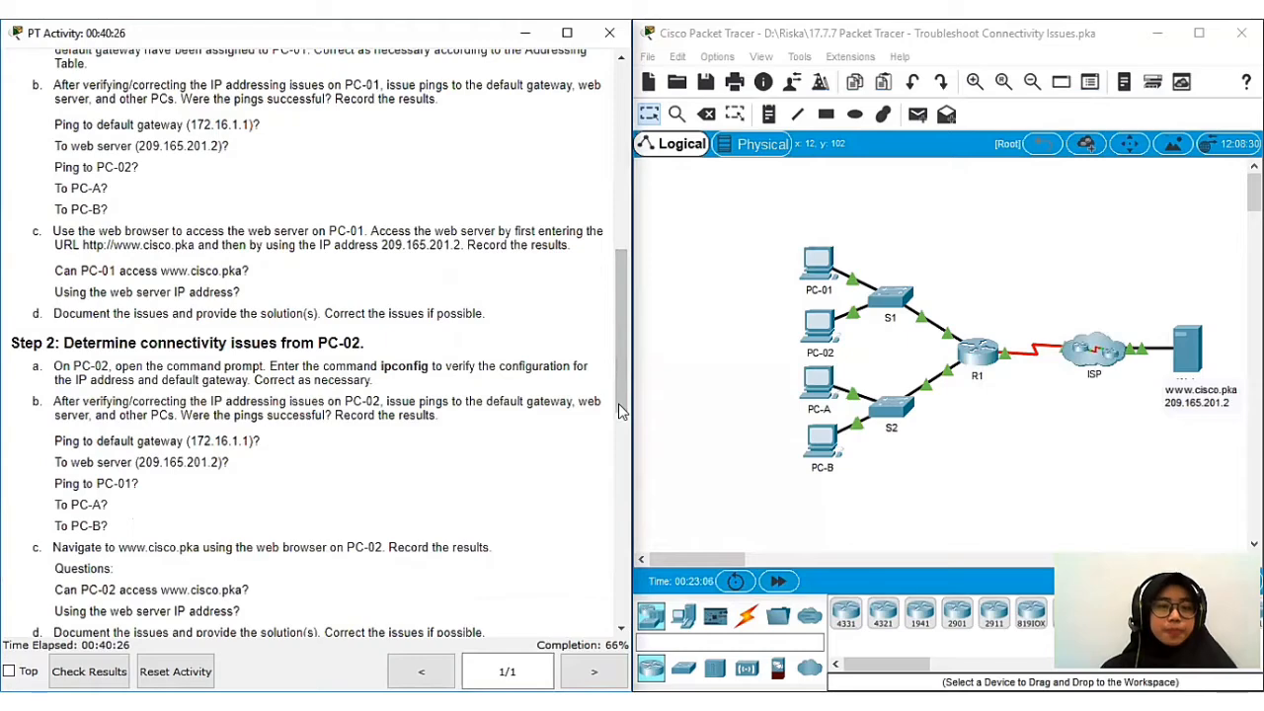
{"action": "scroll", "coordinate": [616, 444], "scroll_direction": "down", "scroll_amount": 5}
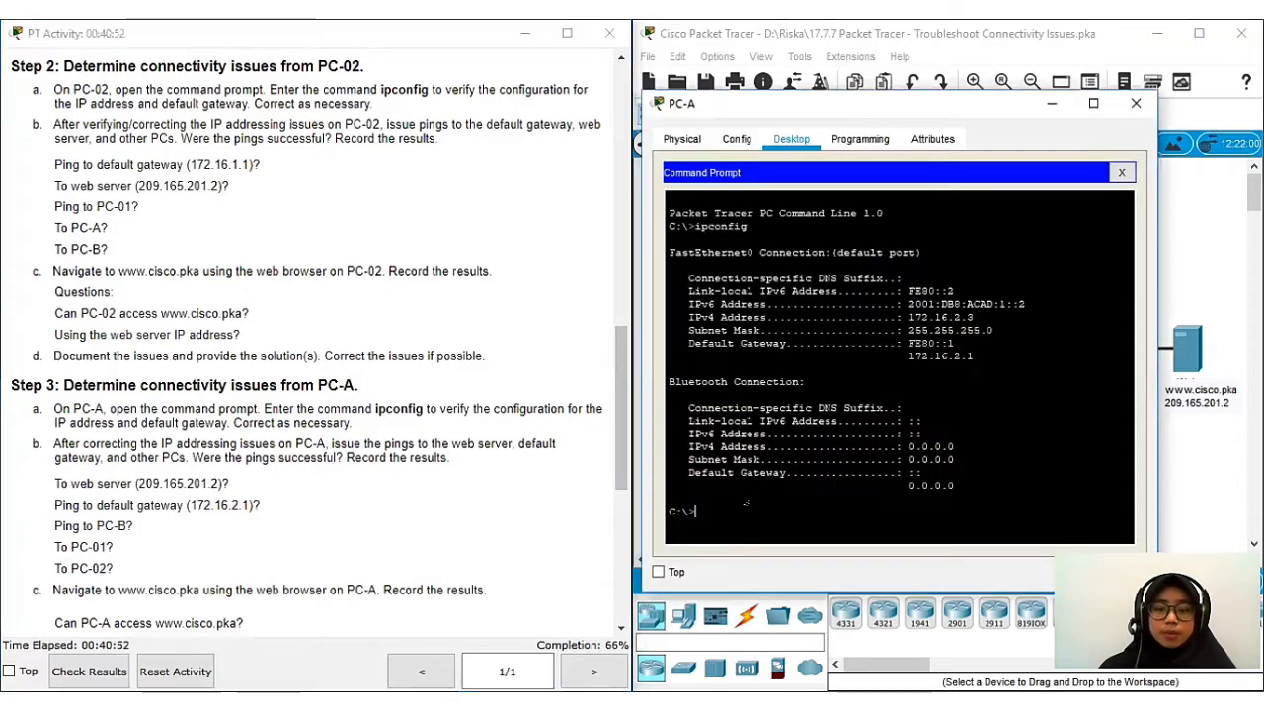
{"action": "type", "text": "p"}
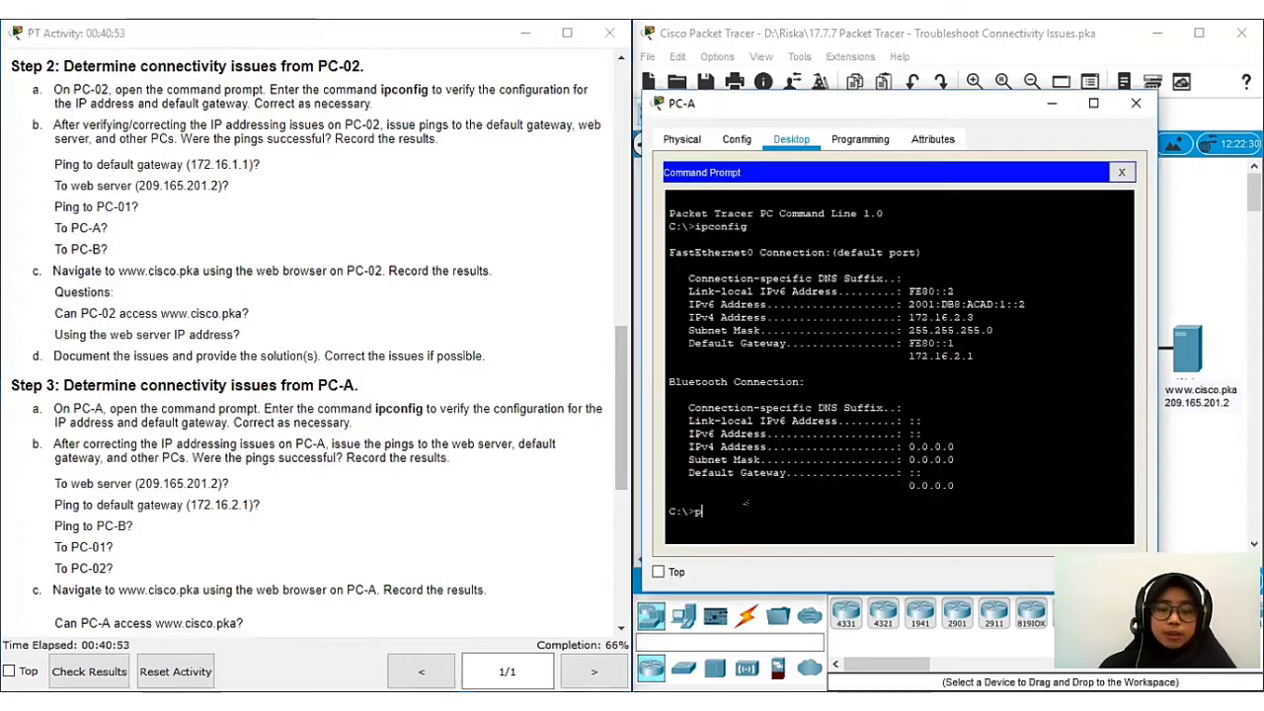
{"action": "type", "text": "ing"}
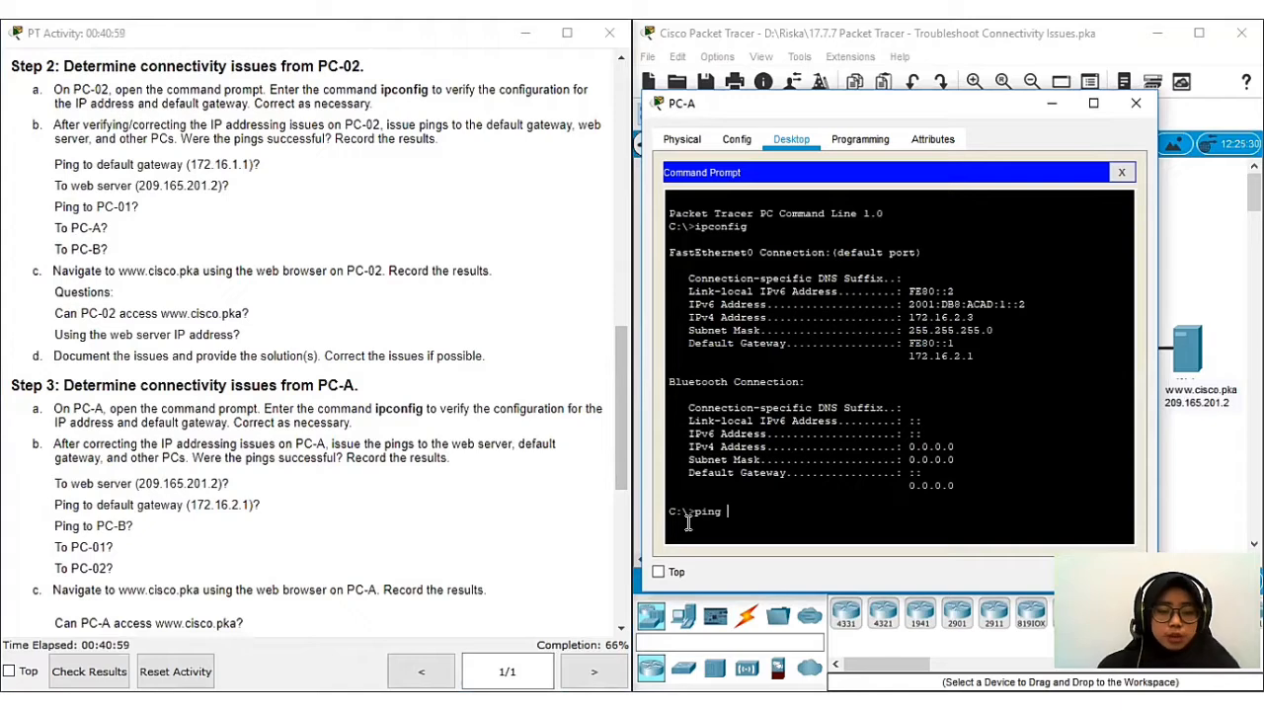
{"action": "type", "text": " 209"}
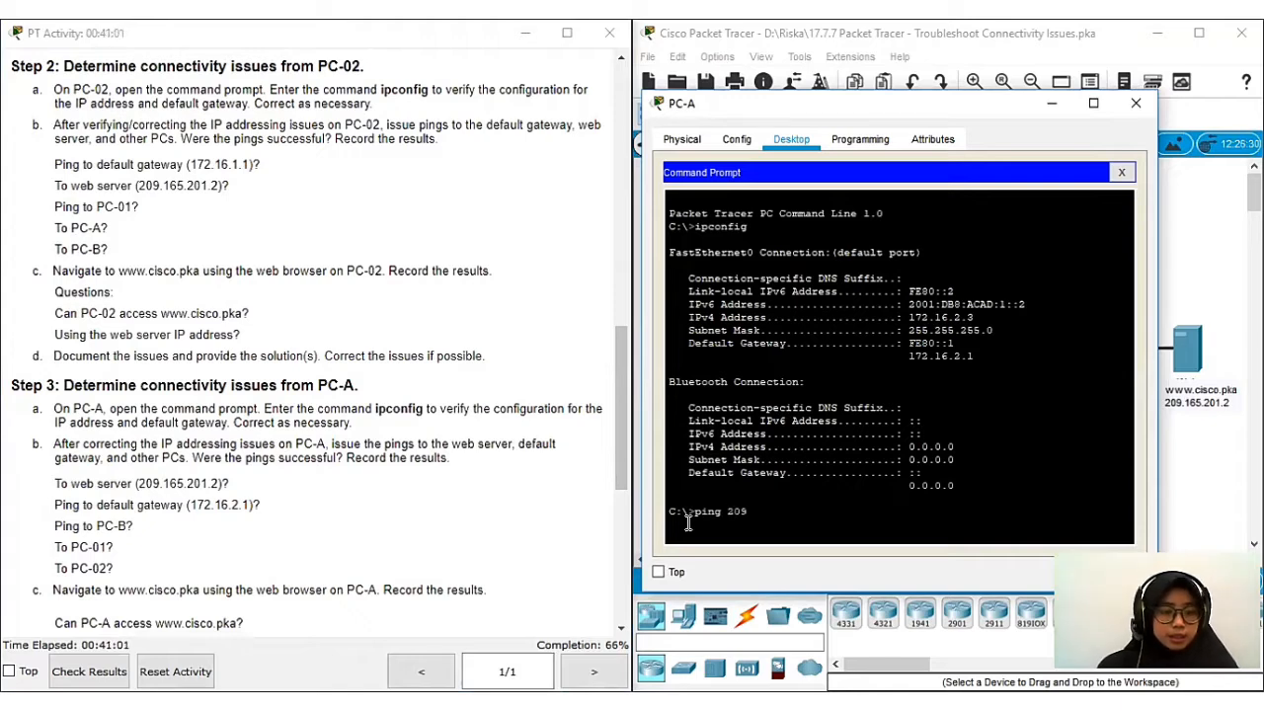
{"action": "type", "text": ".165"}
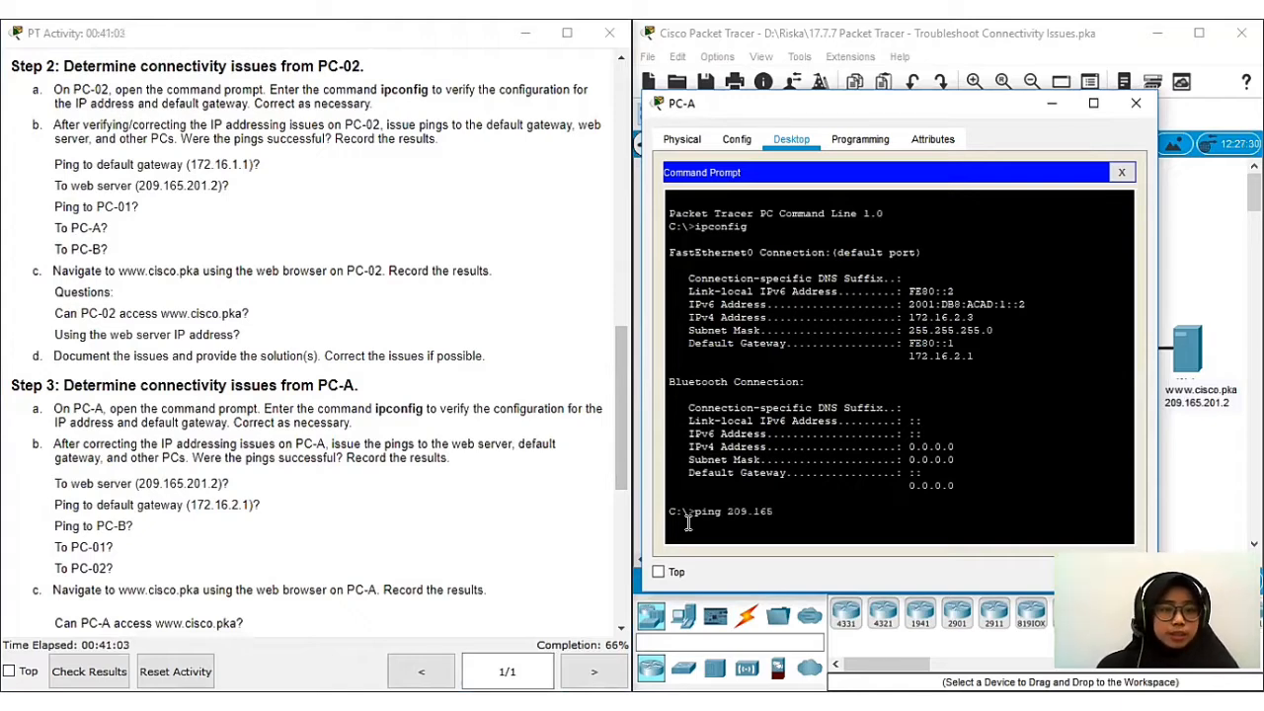
{"action": "type", "text": ".2"}
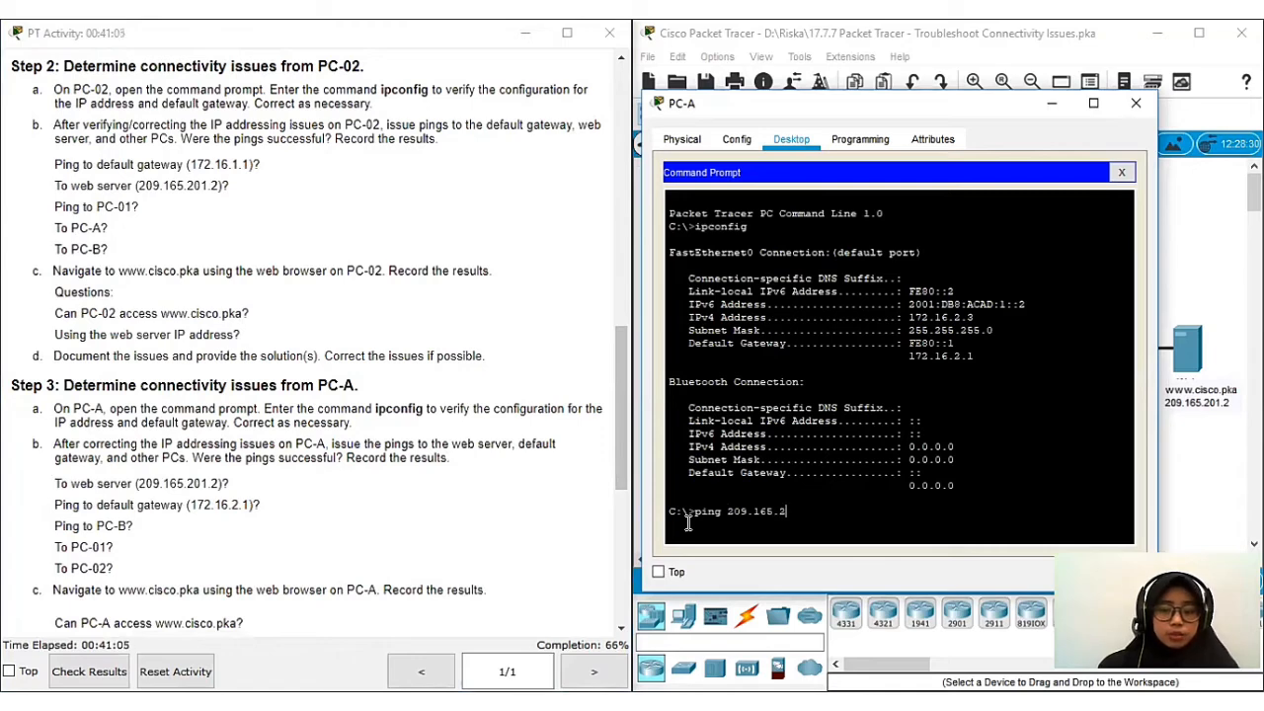
{"action": "type", "text": "01.2"}
{"action": "key", "text": "Return"}
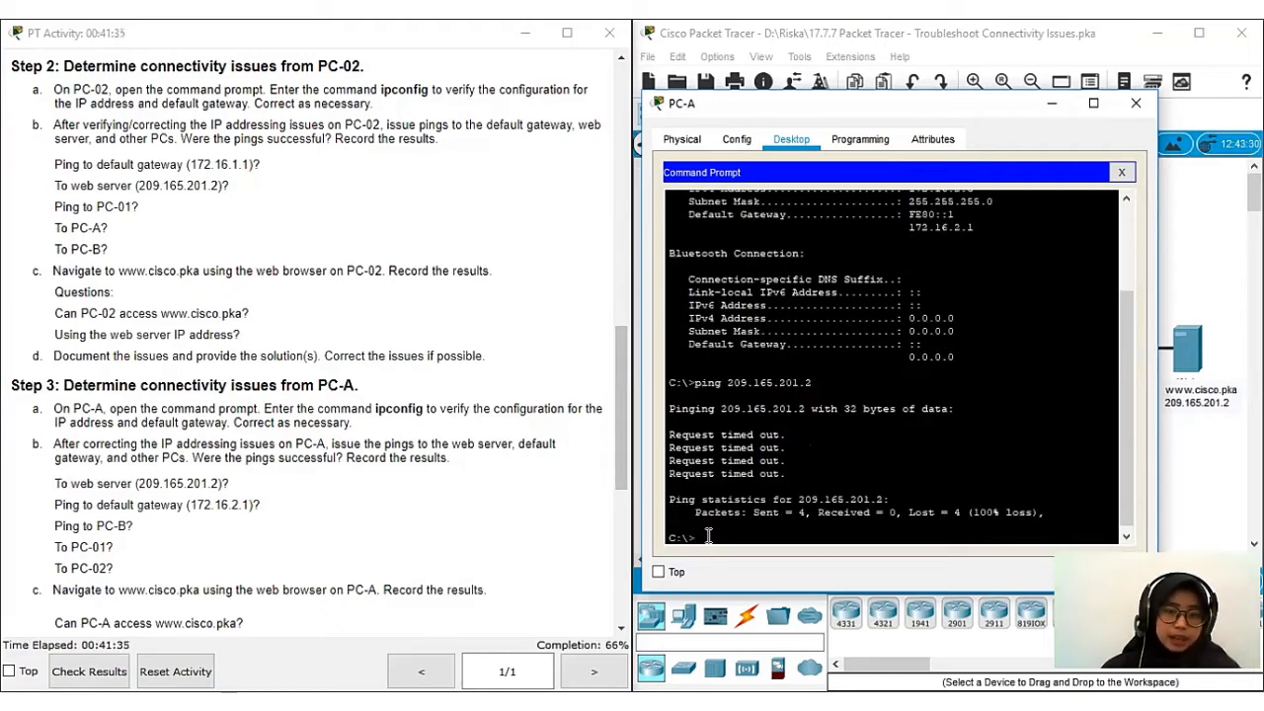
Step: Ping the default gateway 172.16.2.1 from PC-A
{"action": "type", "text": "pin"}
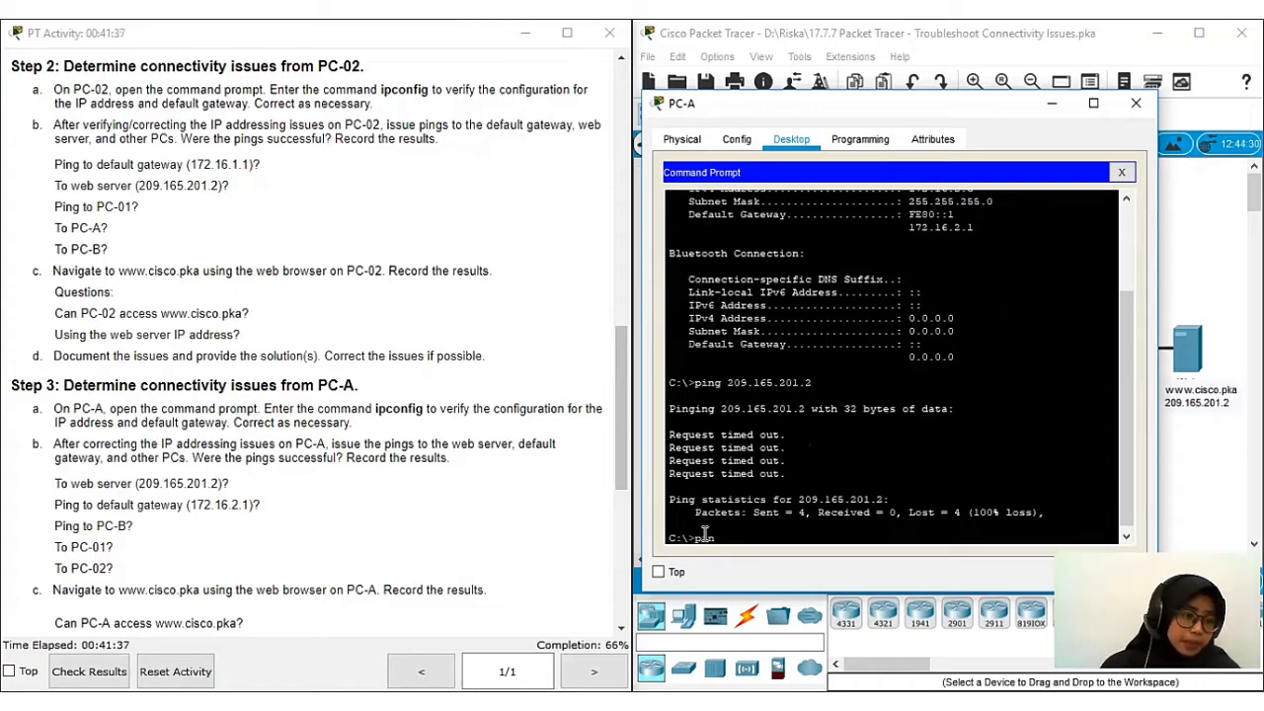
{"action": "type", "text": "g"}
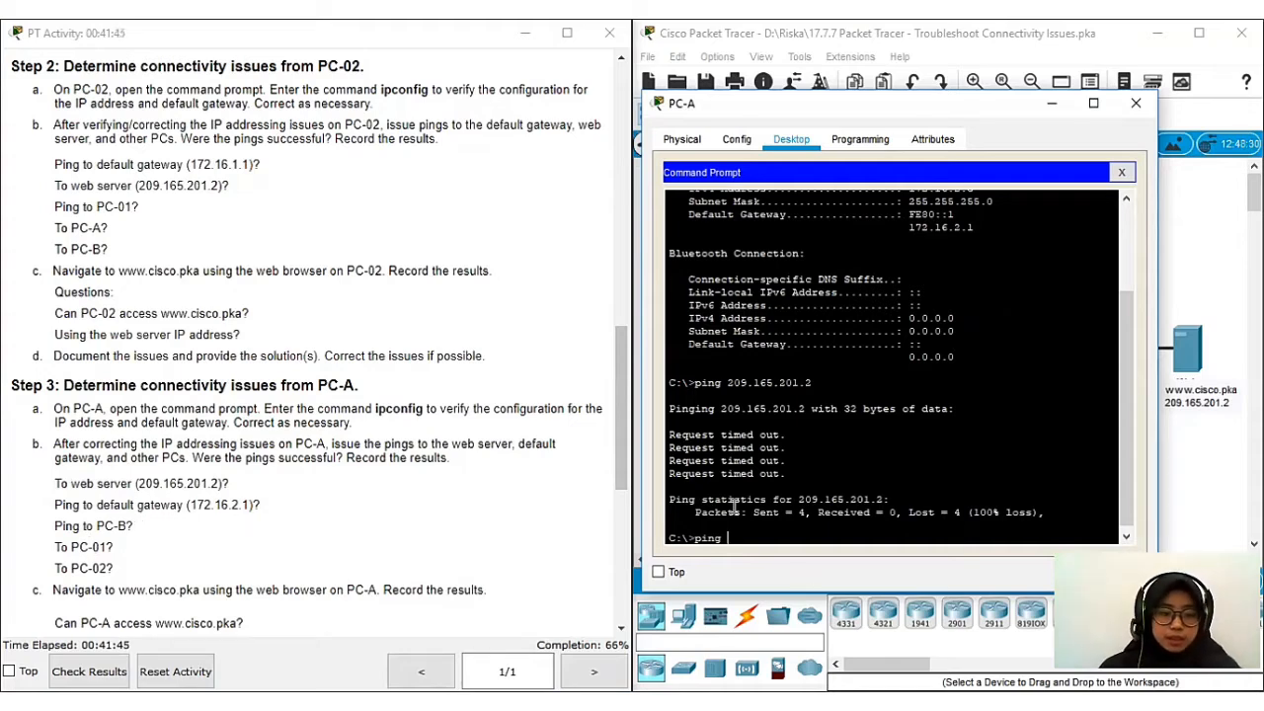
{"action": "type", "text": "1"}
{"action": "type", "text": "72"}
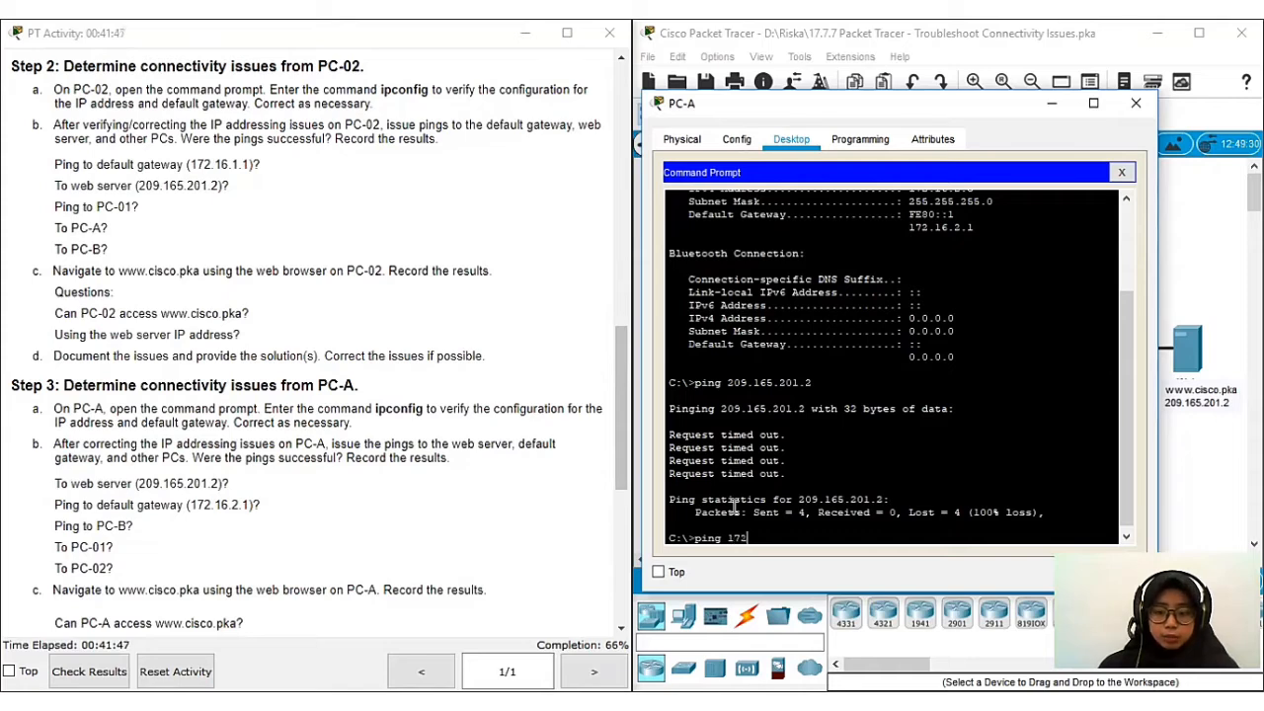
{"action": "type", "text": ".16."}
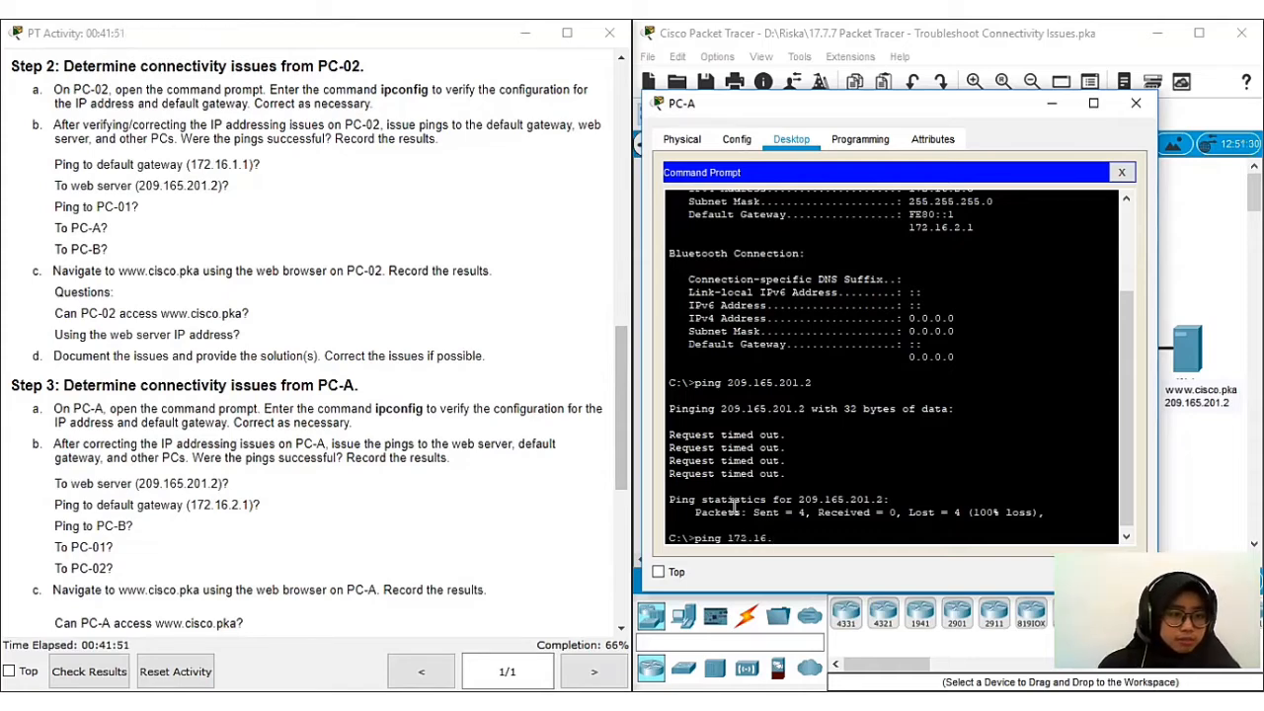
{"action": "type", "text": "2.1"}
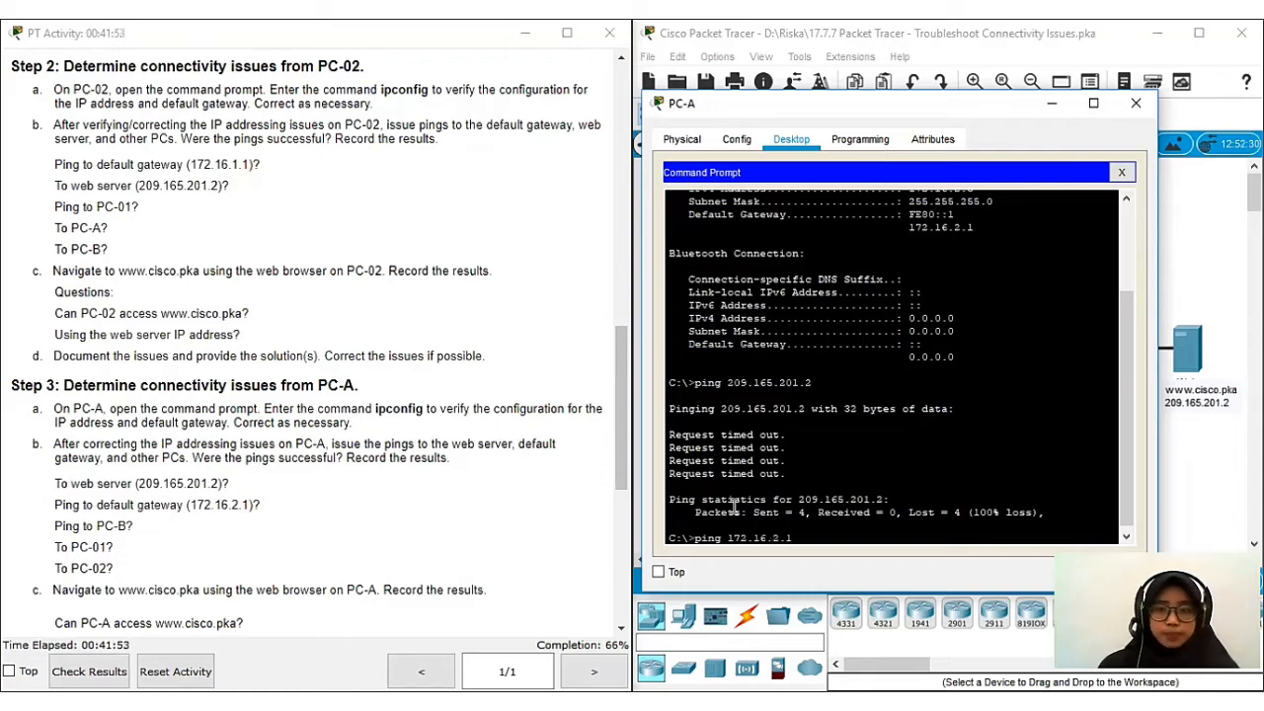
{"action": "key", "text": "Return"}
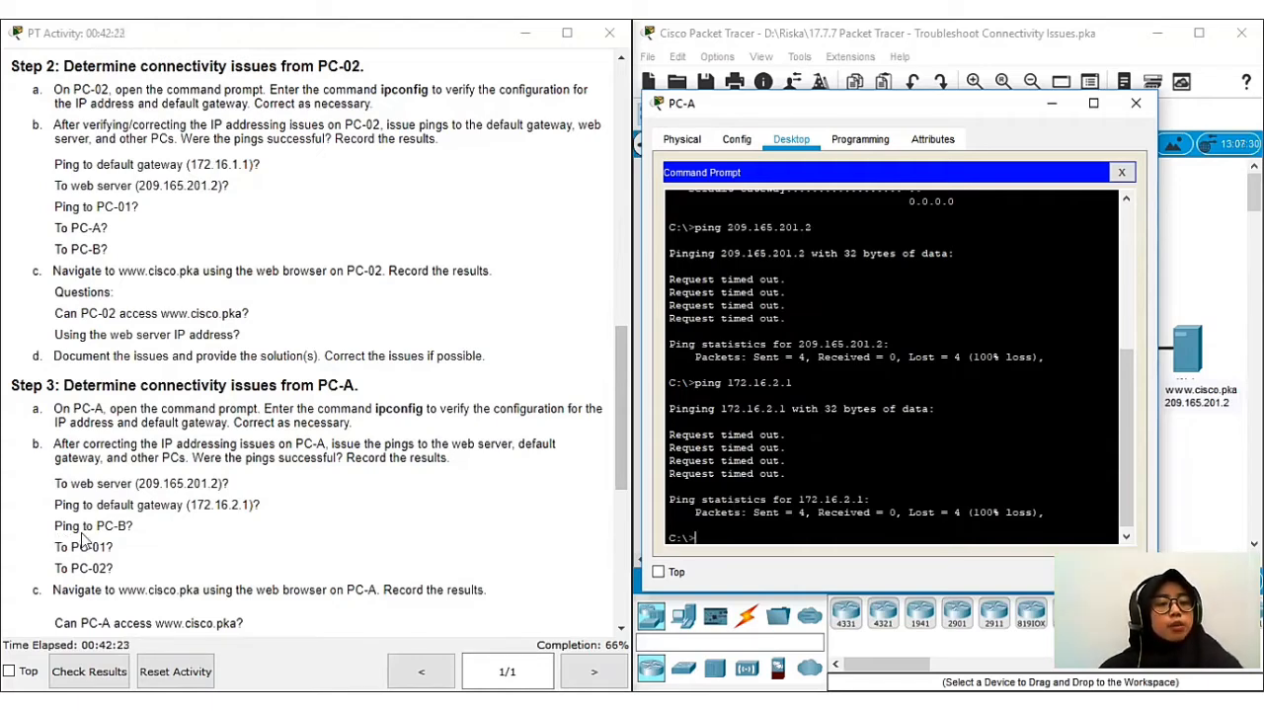
Step: Ping PC-B at 172.16.2.4 from PC-A's command prompt
{"action": "type", "text": "p"}
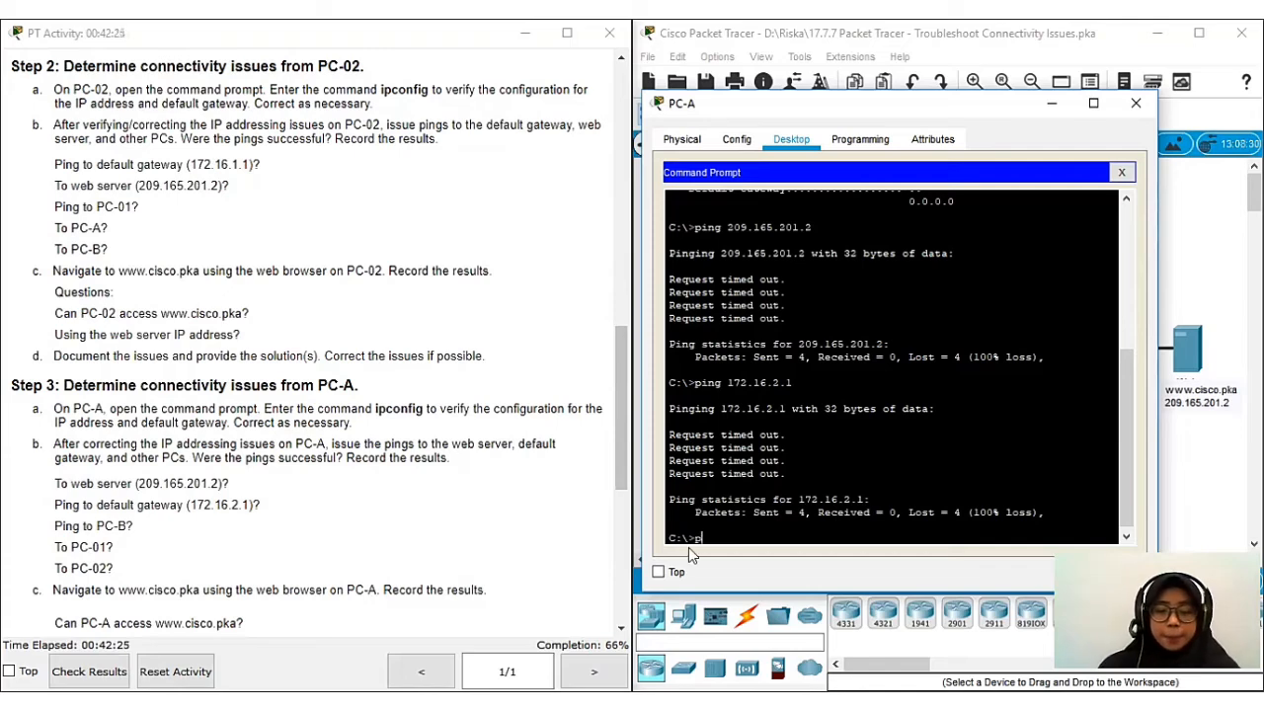
{"action": "type", "text": "ing 17"}
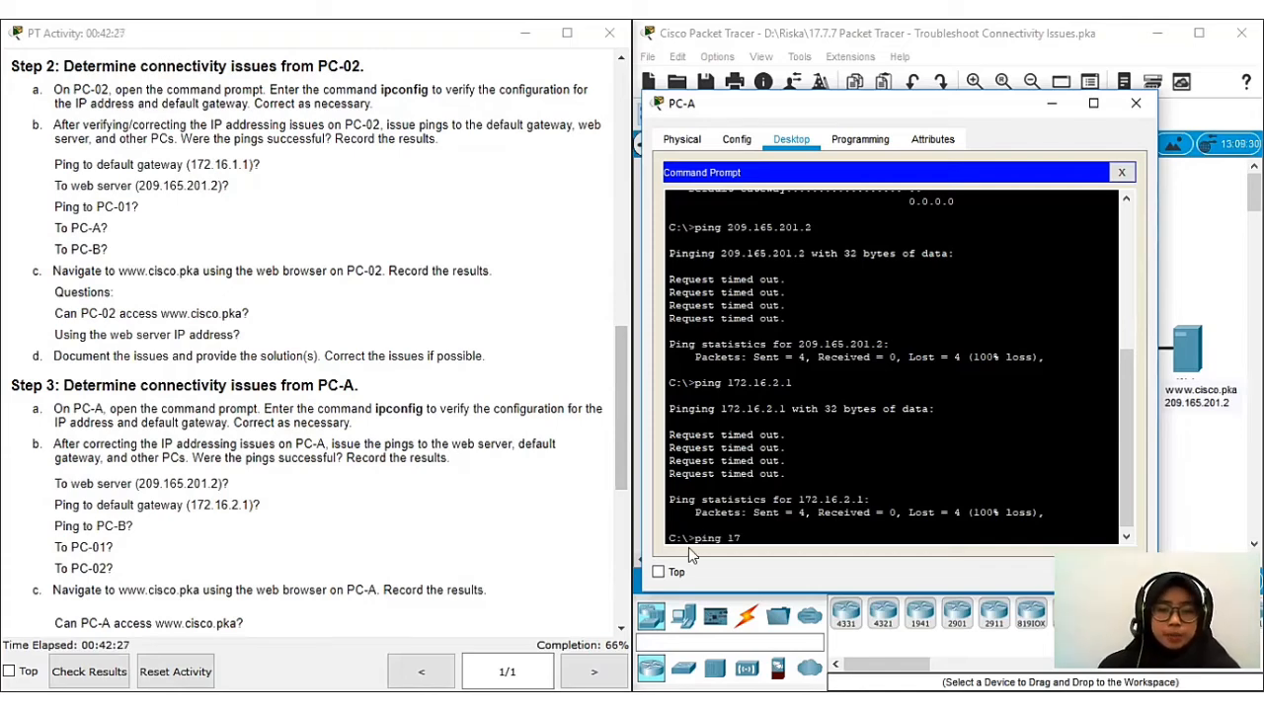
{"action": "type", "text": "2.1"}
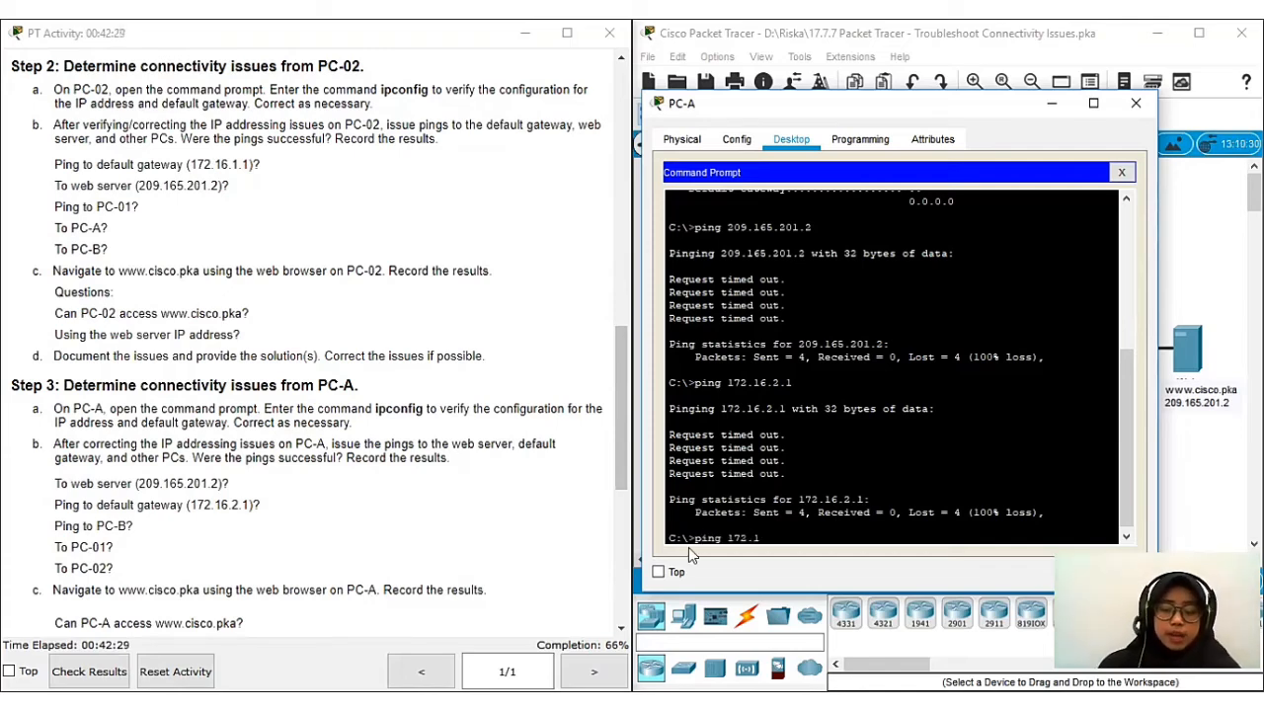
{"action": "type", "text": "6."}
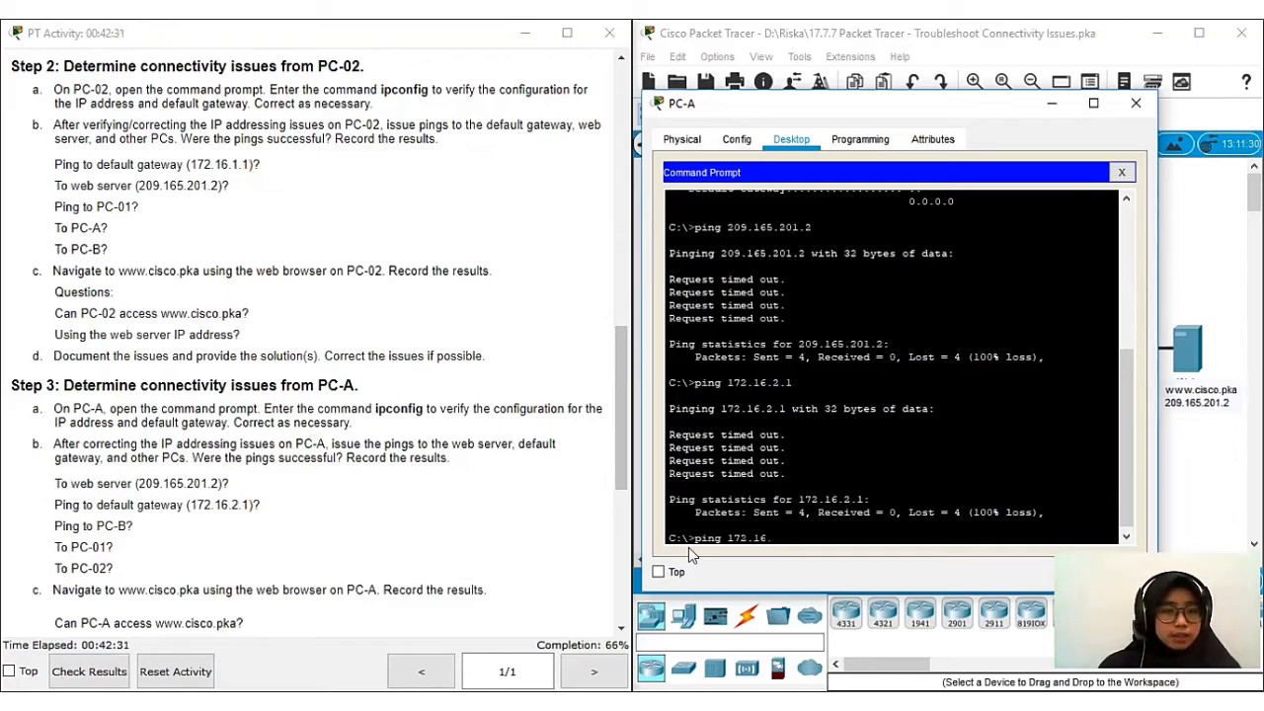
{"action": "type", "text": "2"}
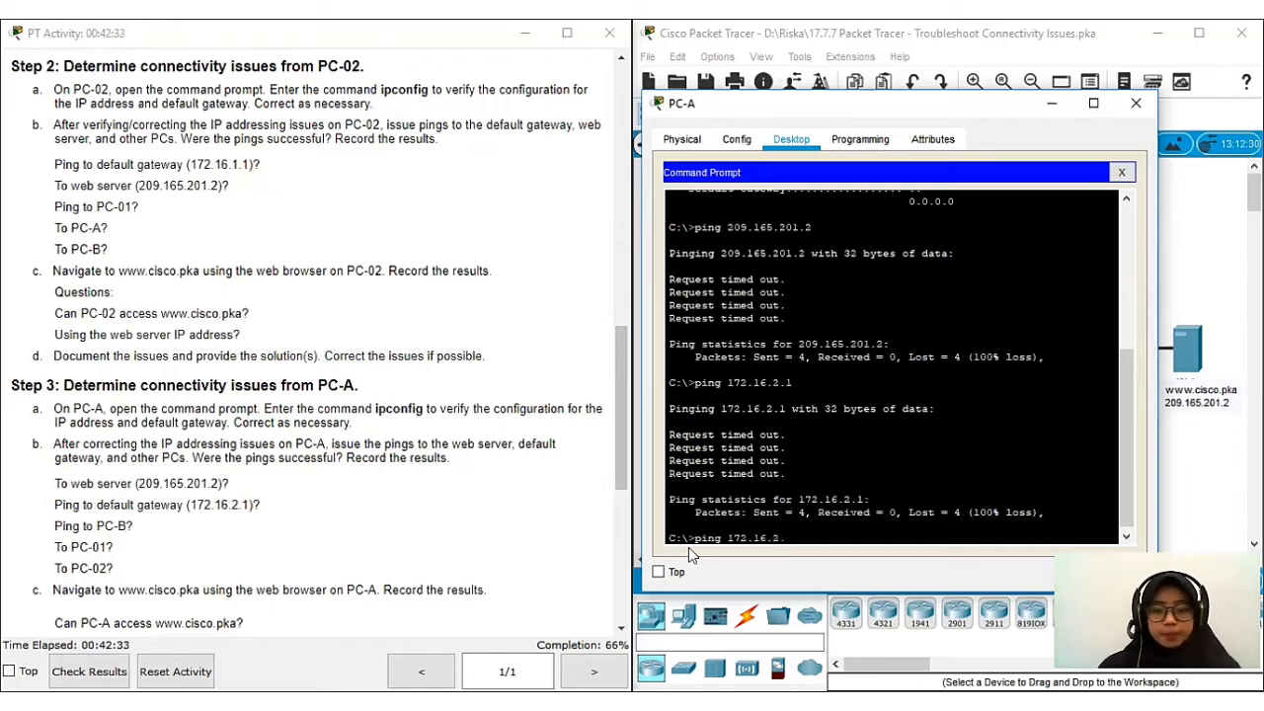
{"action": "type", "text": ".4"}
{"action": "key", "text": "Return"}
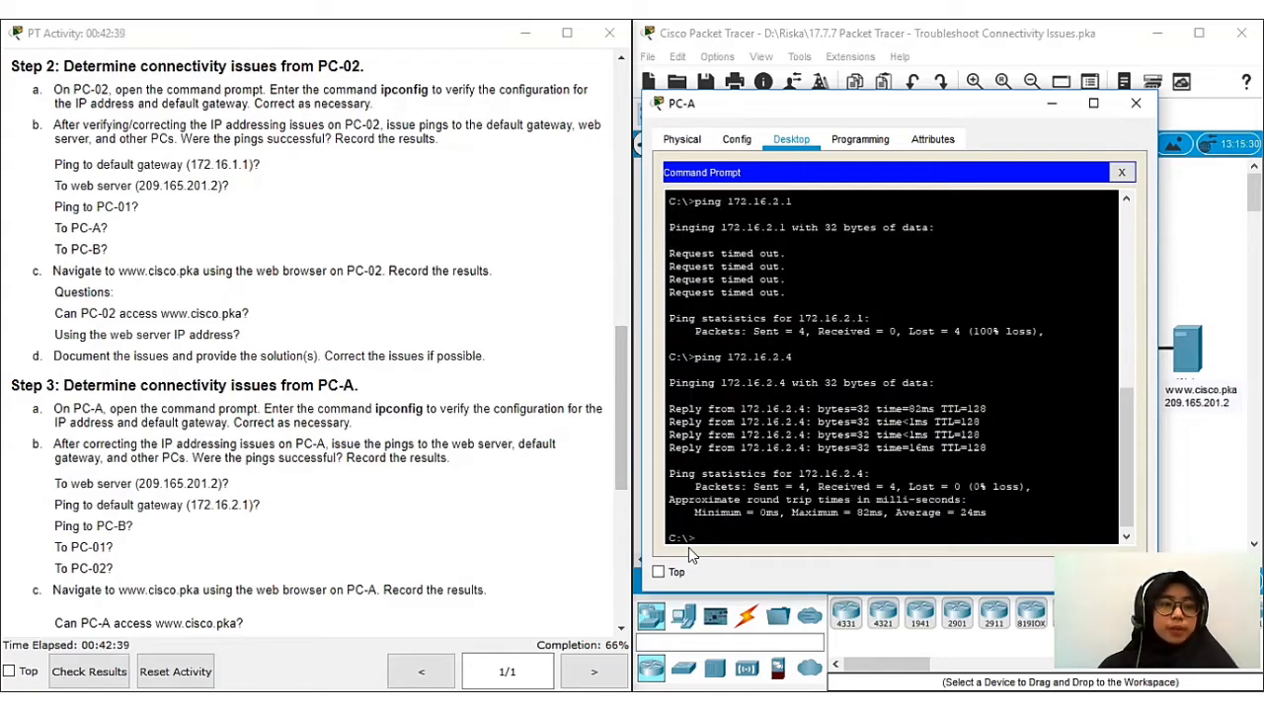
Step: Ping PC-01 at 172.16.1.3 from PC-A's command prompt
{"action": "type", "text": "pi"}
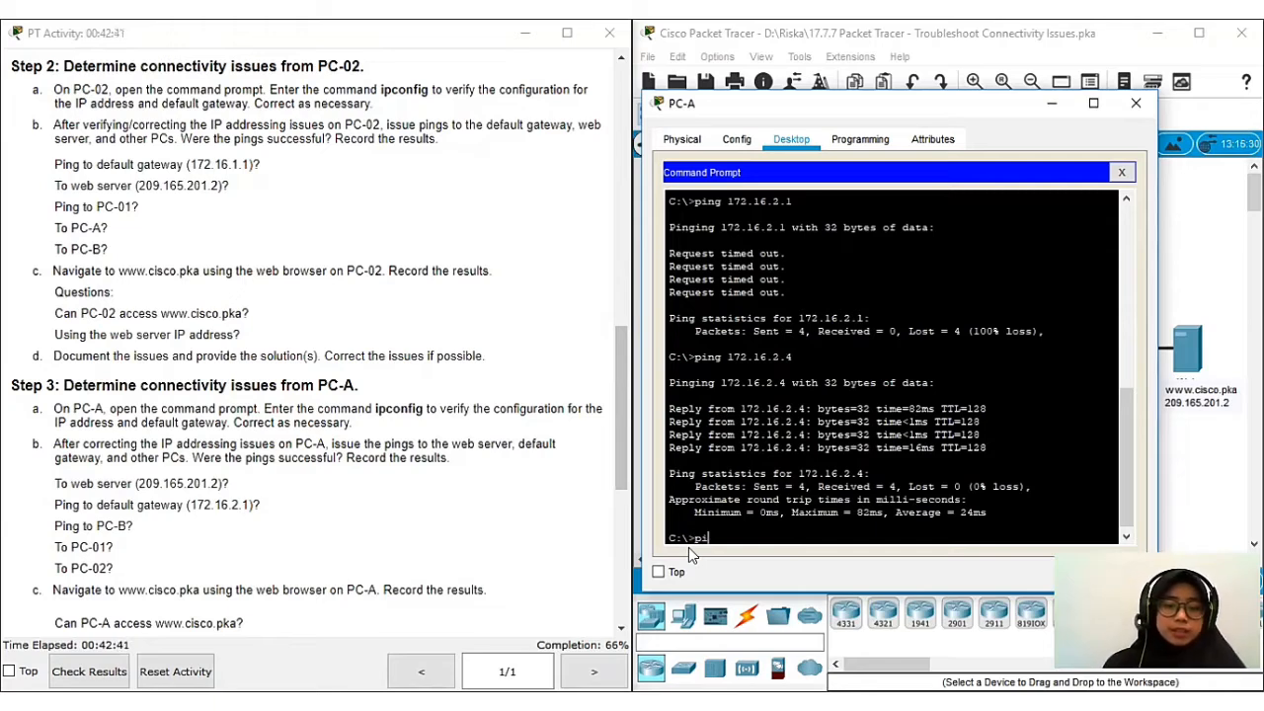
{"action": "type", "text": "ng"}
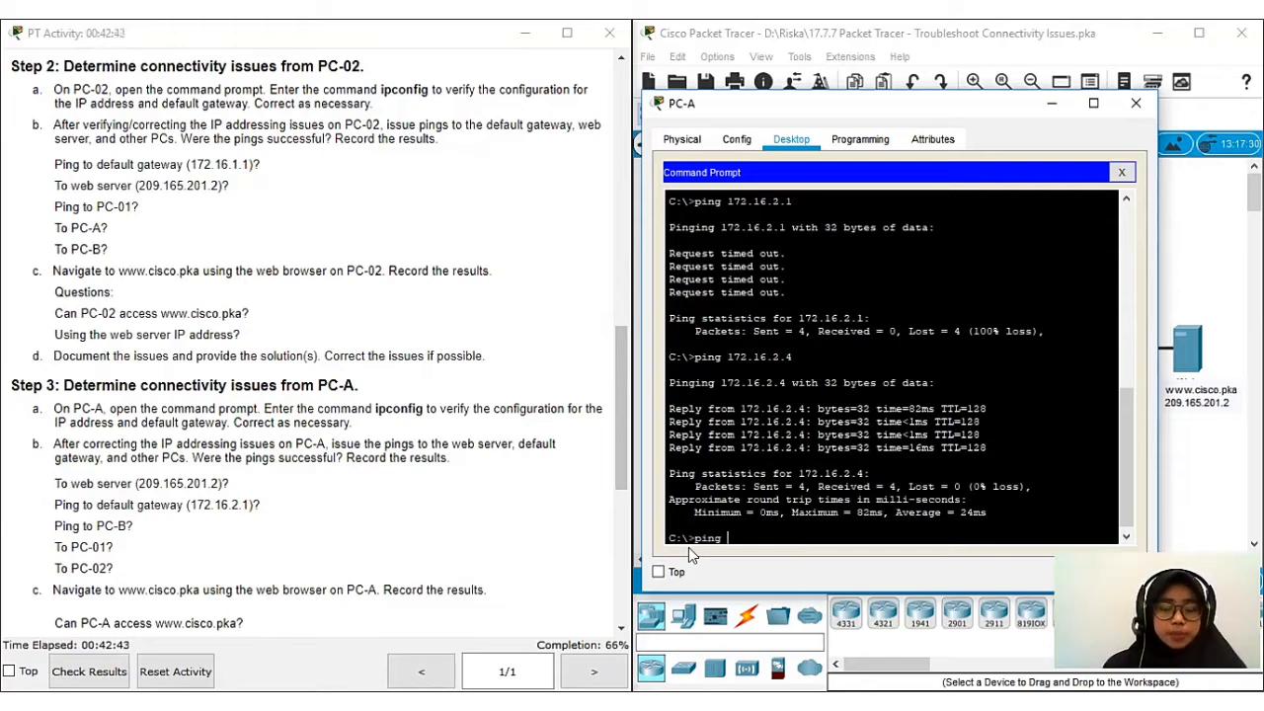
{"action": "type", "text": " 172.16"}
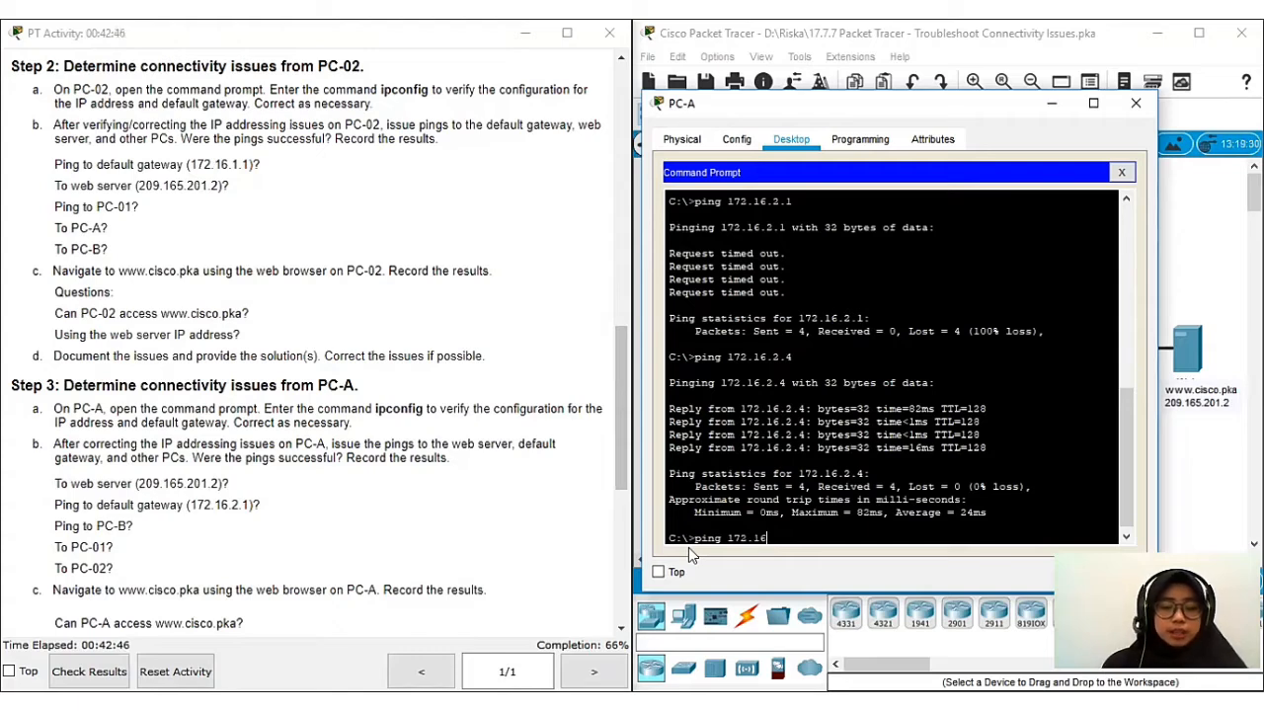
{"action": "type", "text": ".2"}
{"action": "key", "text": "BackSpace"}
{"action": "type", "text": "1.3"}
{"action": "key", "text": "Return"}
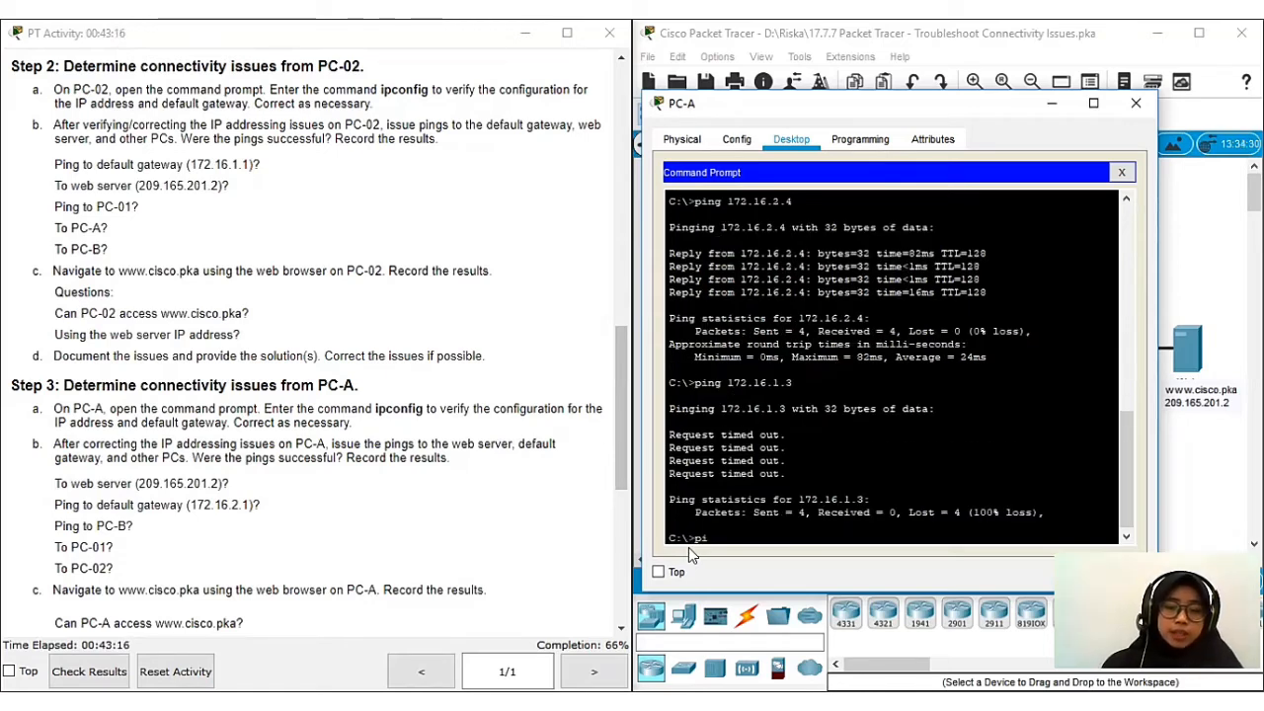
Step: Ping PC-02 at 172.16.1.4 from PC-A's command prompt
{"action": "type", "text": "ng"}
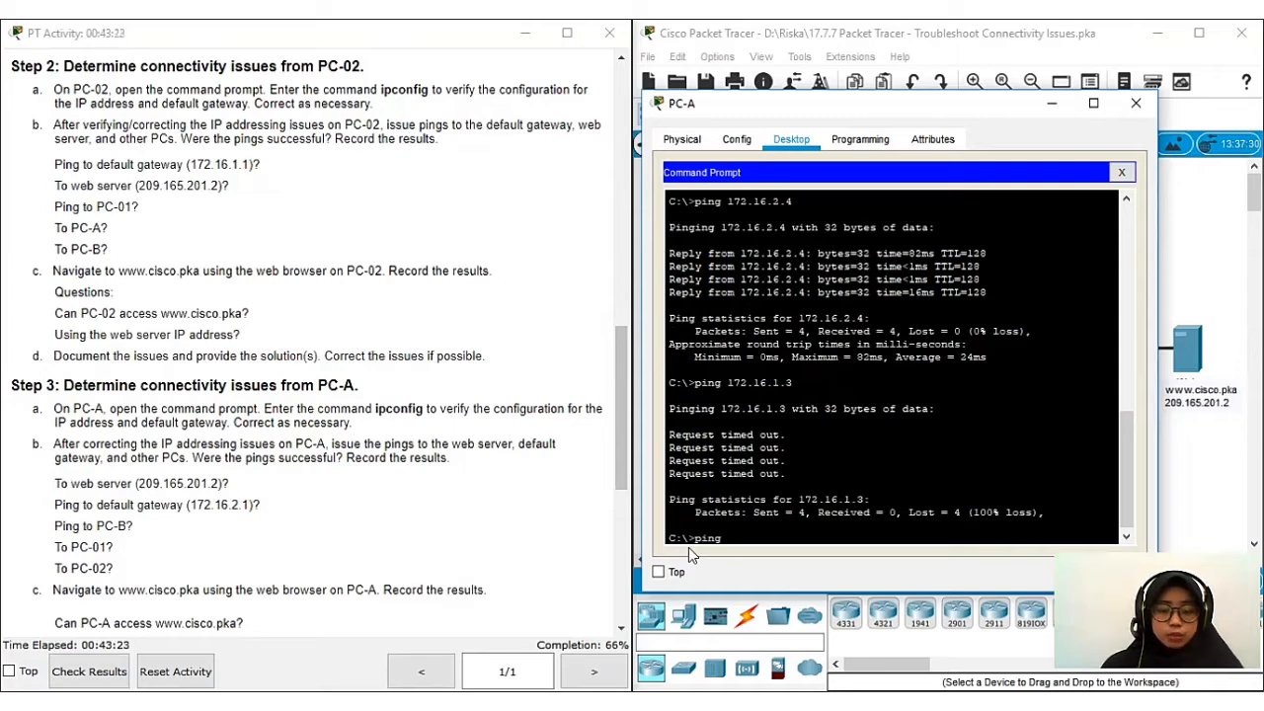
{"action": "type", "text": "172."}
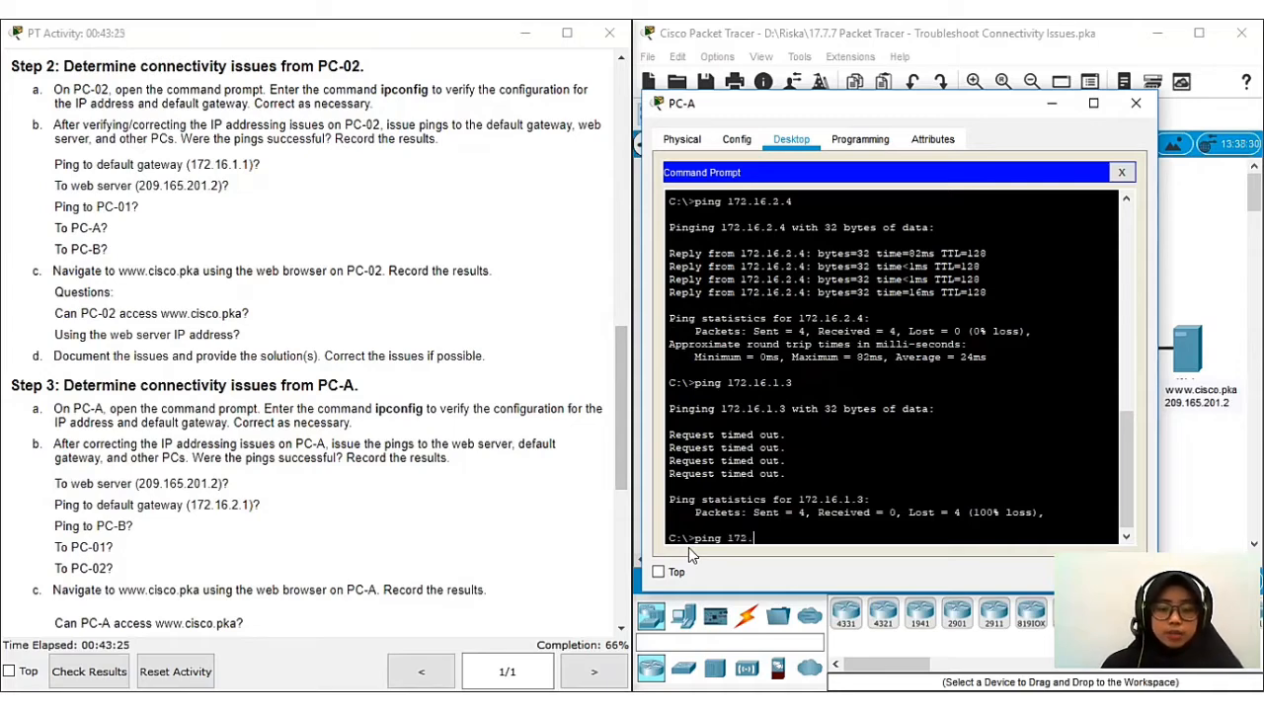
{"action": "type", "text": "16.1."}
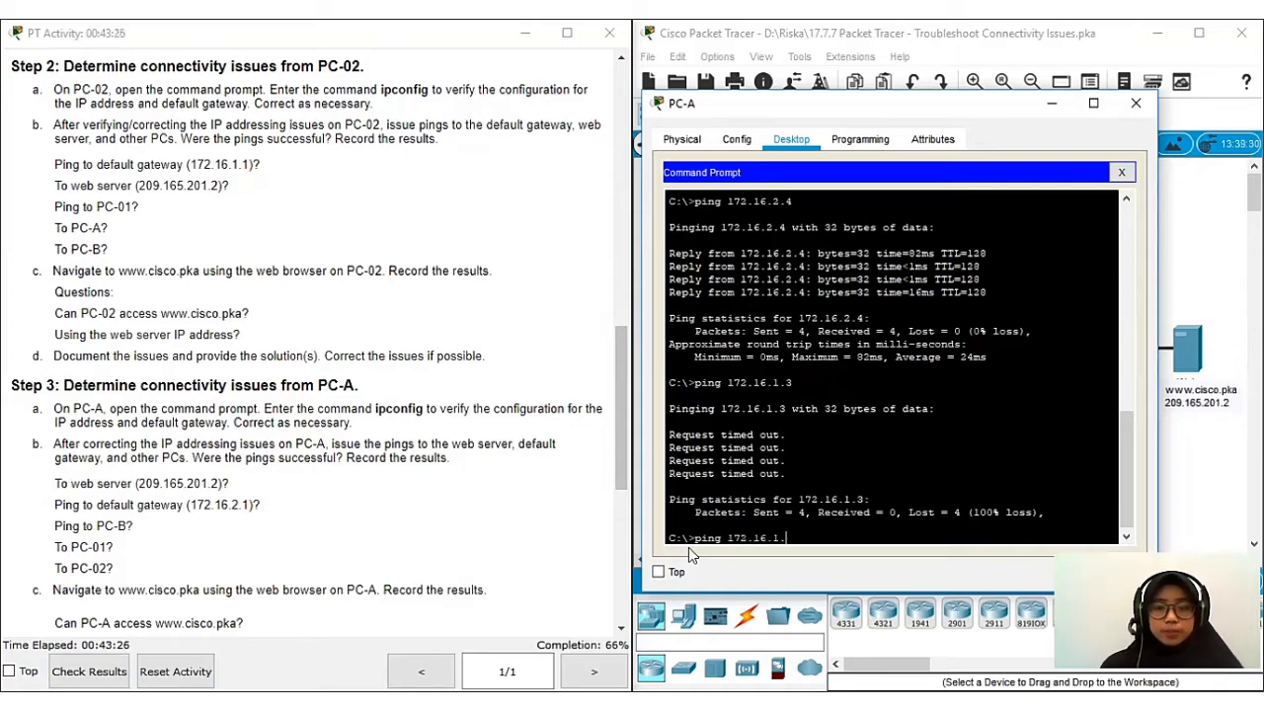
{"action": "type", "text": "4"}
{"action": "key", "text": "Return"}
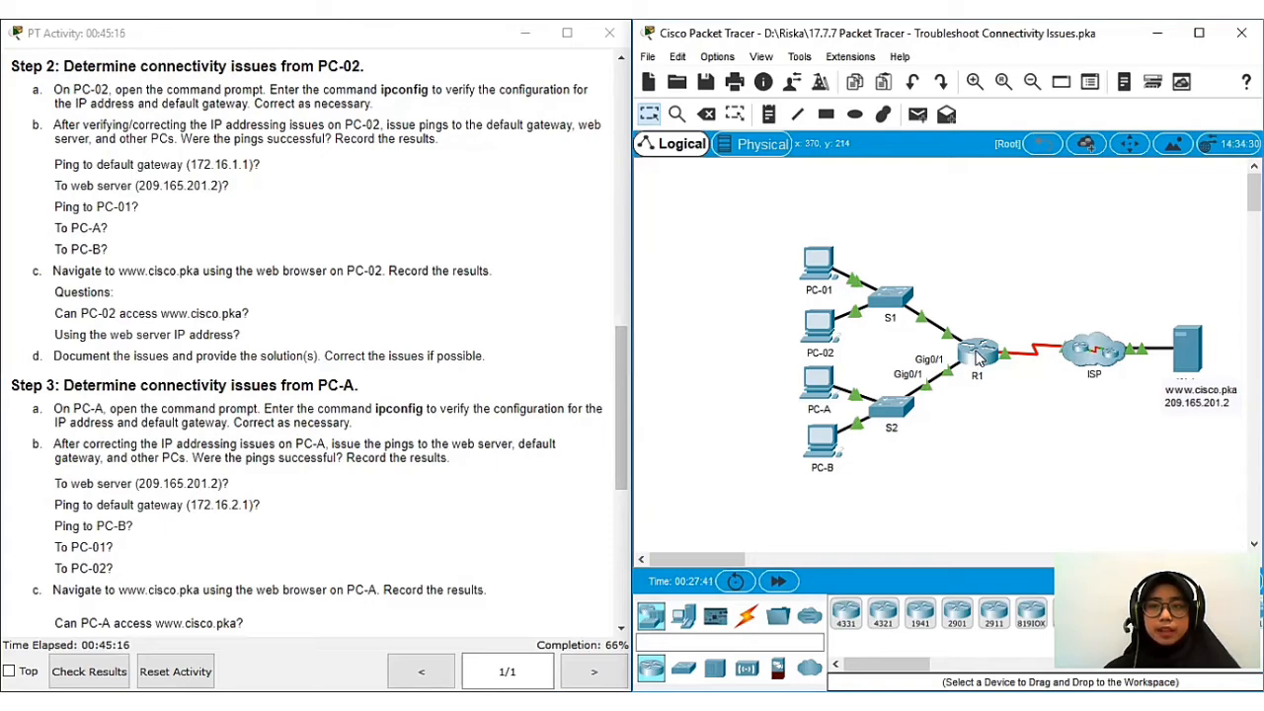
Step: Try to open router R1 directly, and consult the access note and Addressing Table in the activity instructions
{"action": "left_click", "coordinate": [978, 358]}
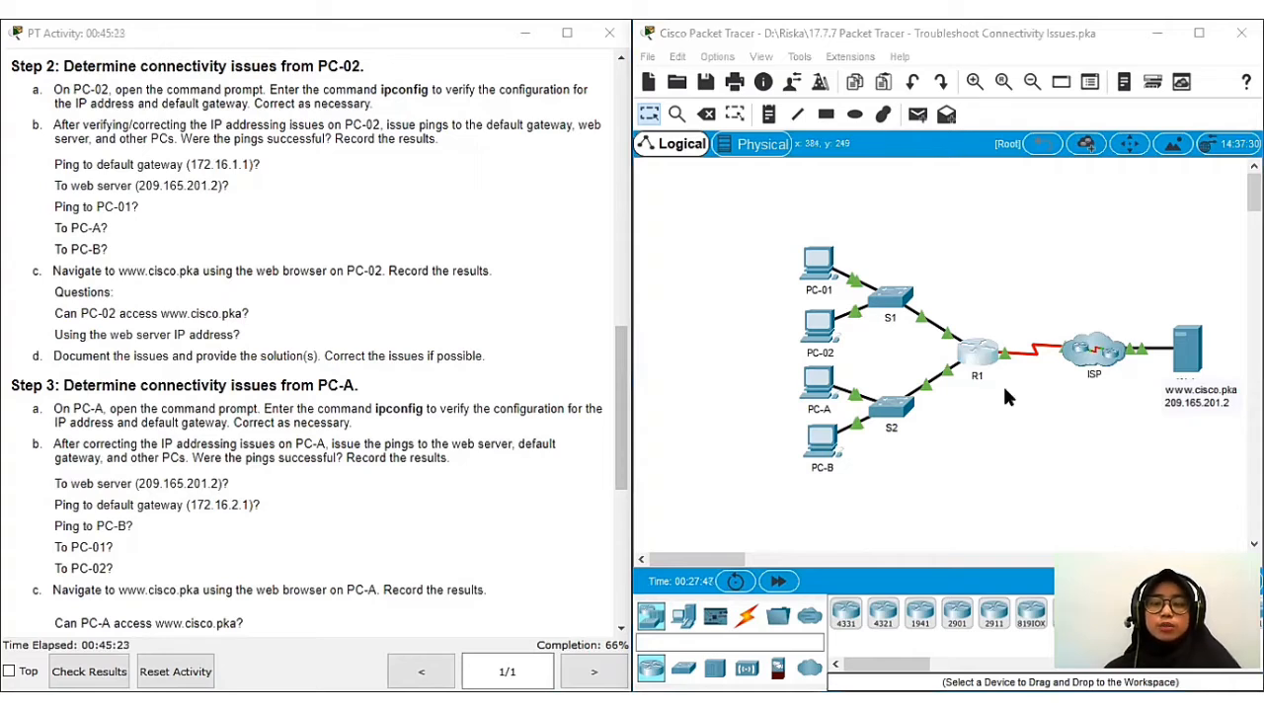
{"action": "left_click", "coordinate": [743, 402]}
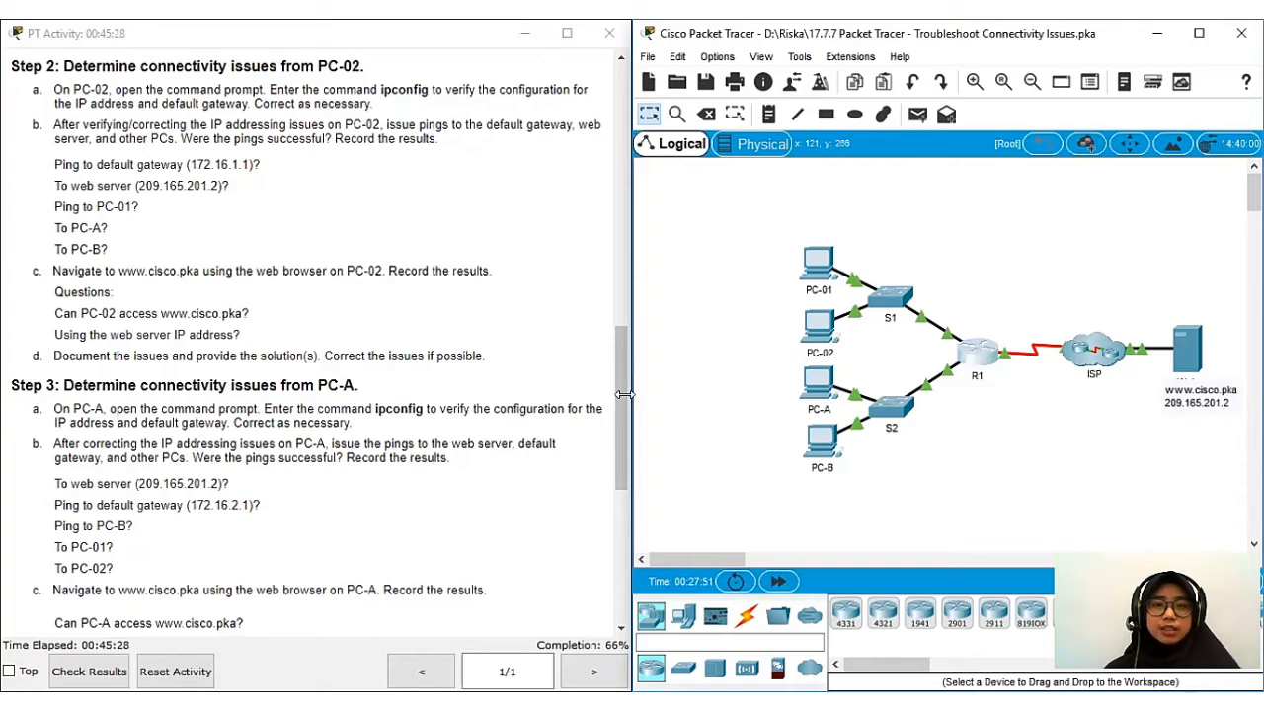
{"action": "left_click", "coordinate": [622, 208]}
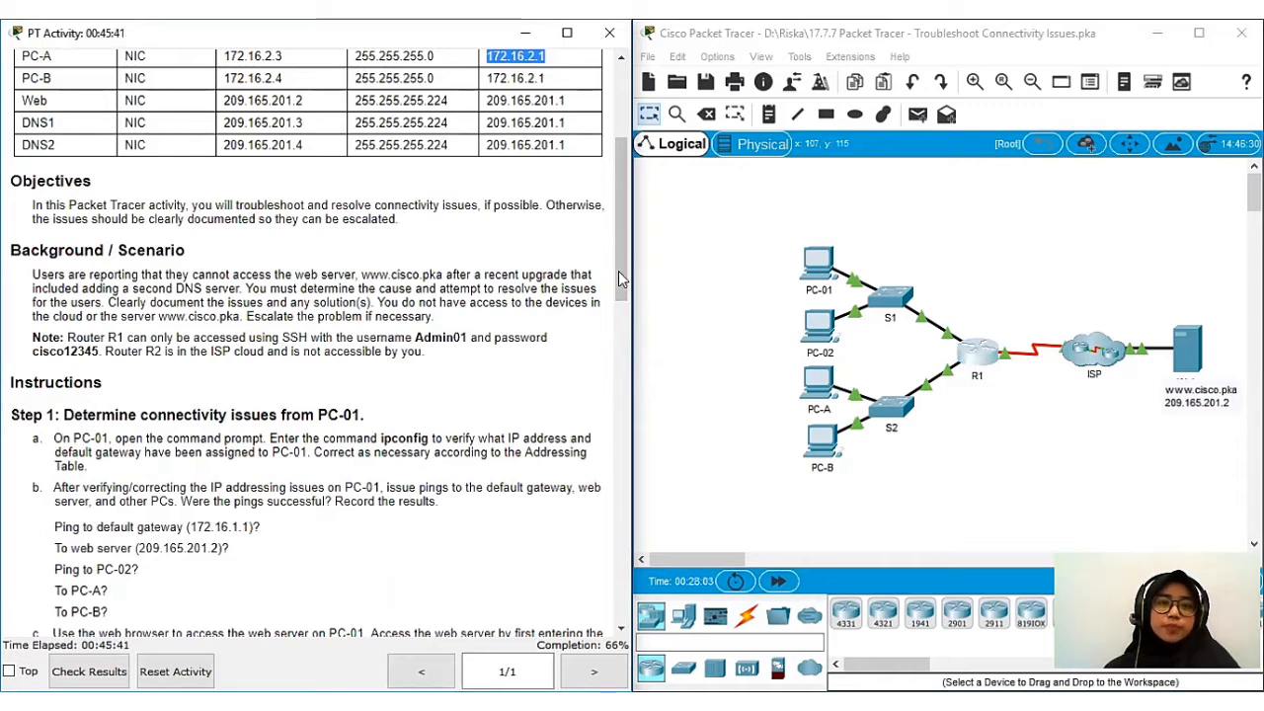
{"action": "left_click_drag", "start_coordinate": [616, 224], "coordinate": [616, 202]}
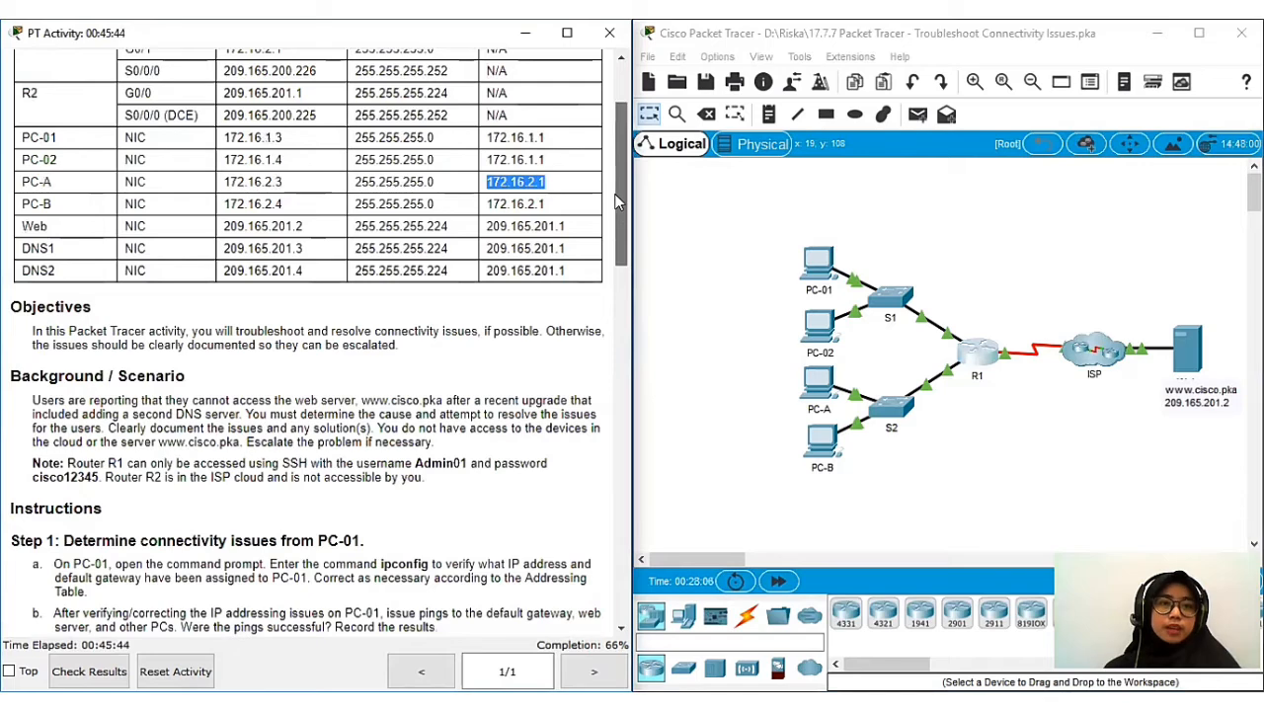
{"action": "scroll", "coordinate": [617, 202], "scroll_direction": "up", "scroll_amount": 3}
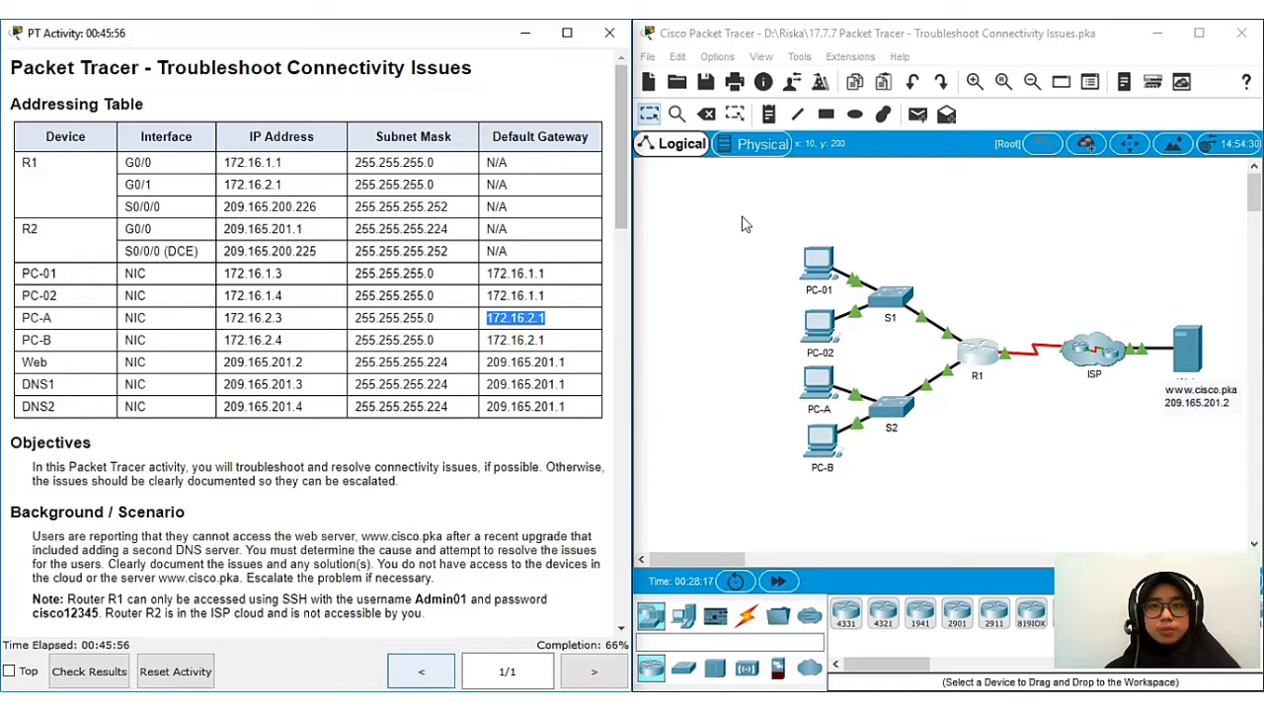
Step: Open PC-01's command prompt and run ssh without arguments to display its usage syntax
{"action": "left_click", "coordinate": [818, 261]}
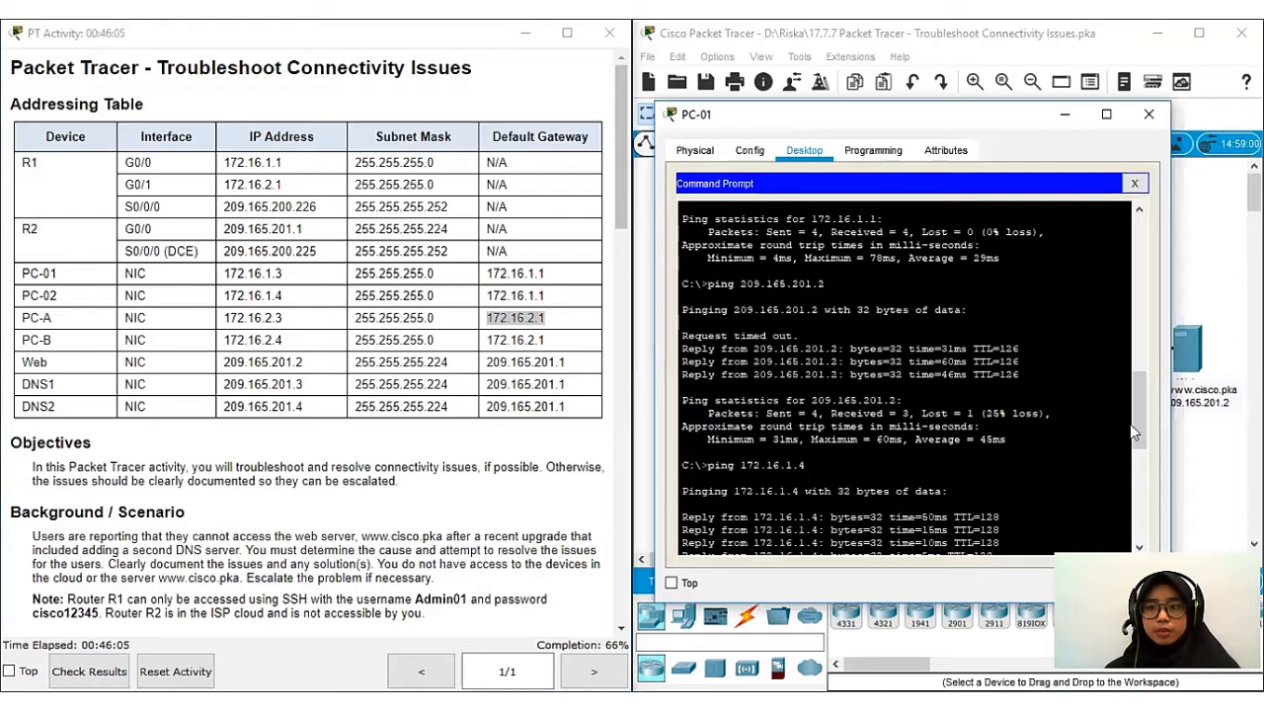
{"action": "left_click", "coordinate": [1132, 514]}
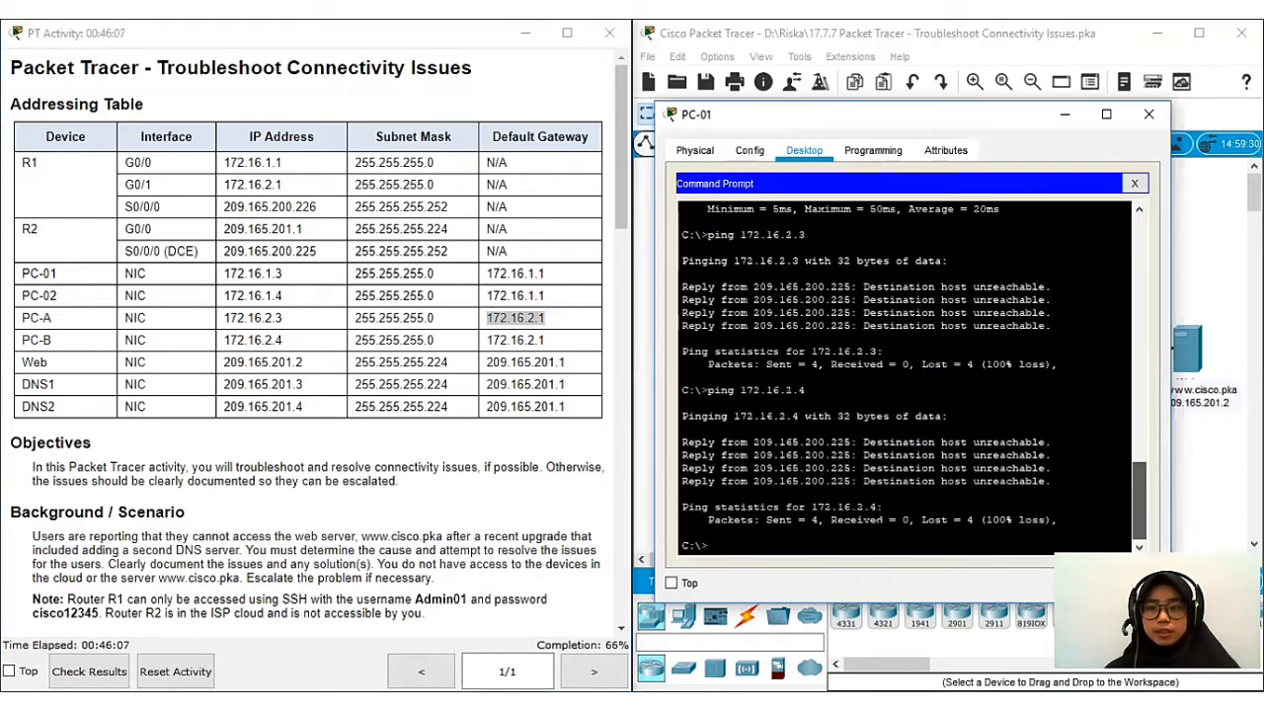
{"action": "type", "text": "ss"}
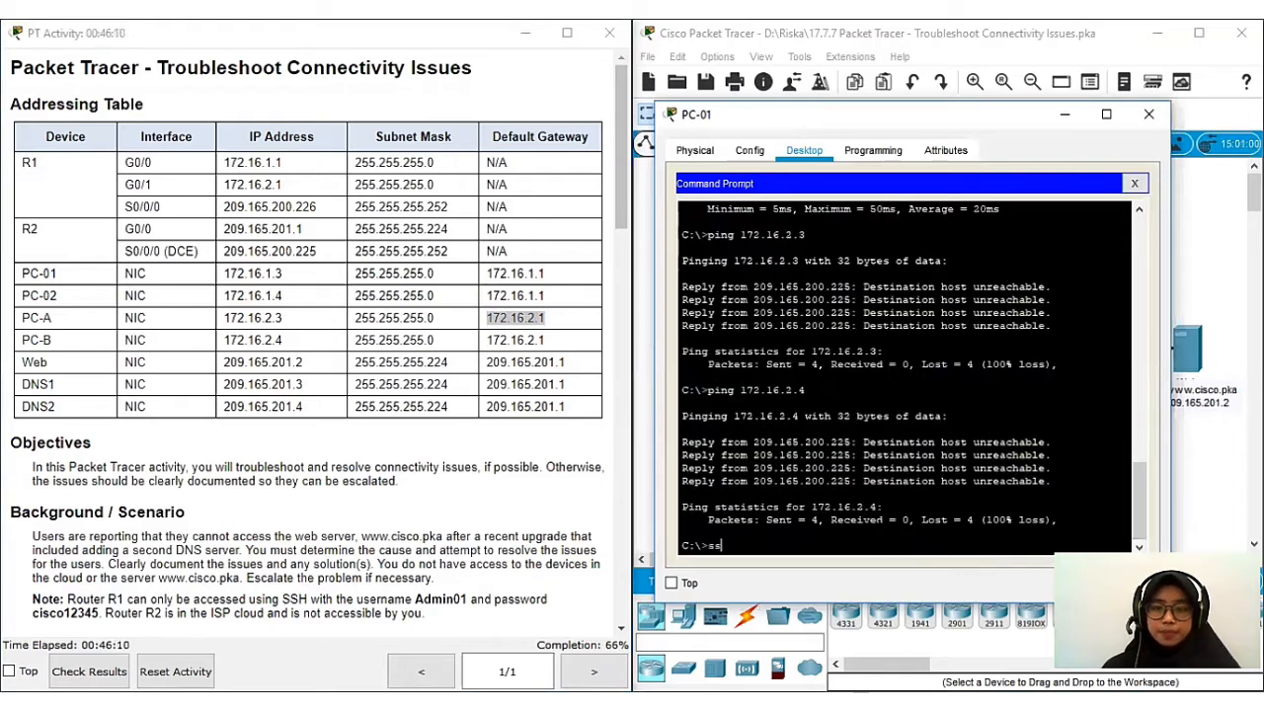
{"action": "type", "text": "h"}
{"action": "key", "text": "Return"}
Step: Log in to R1 from PC-01 with SSH -l Admin01 172.16.1.1, entering the account password given in the instructions
{"action": "type", "text": "SS"}
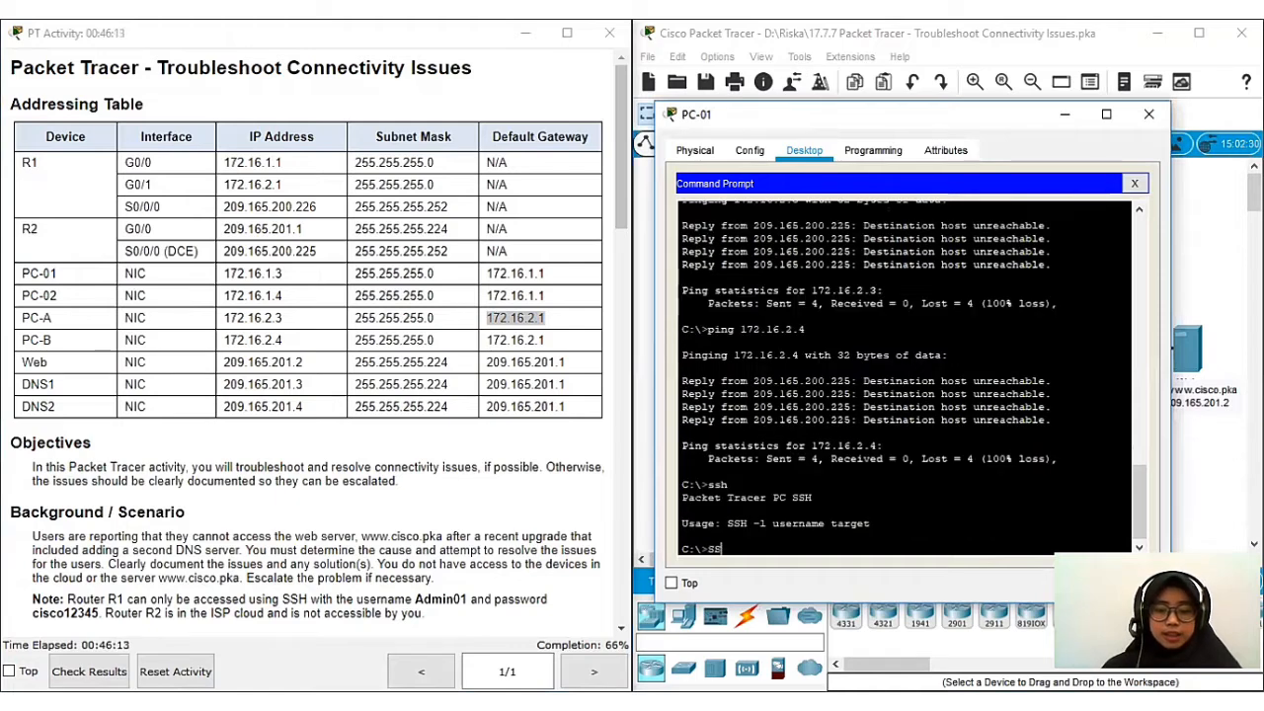
{"action": "type", "text": "H"}
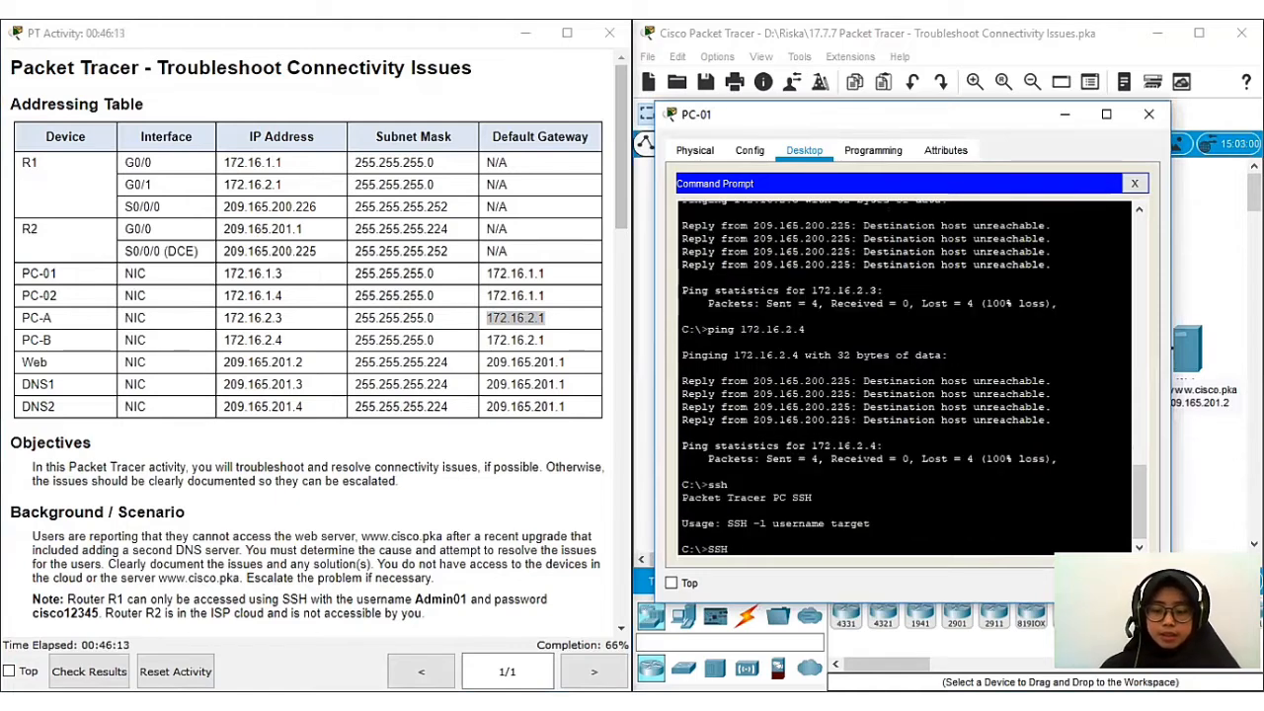
{"action": "type", "text": " -l"}
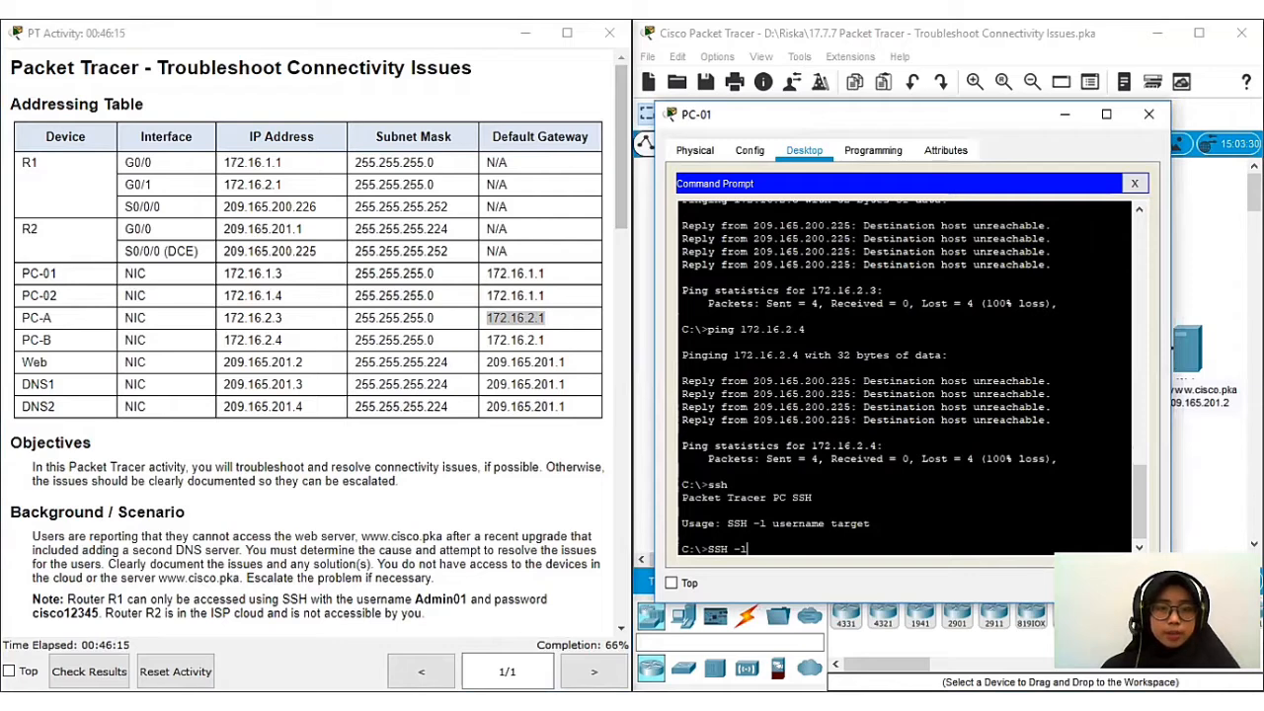
{"action": "type", "text": " A"}
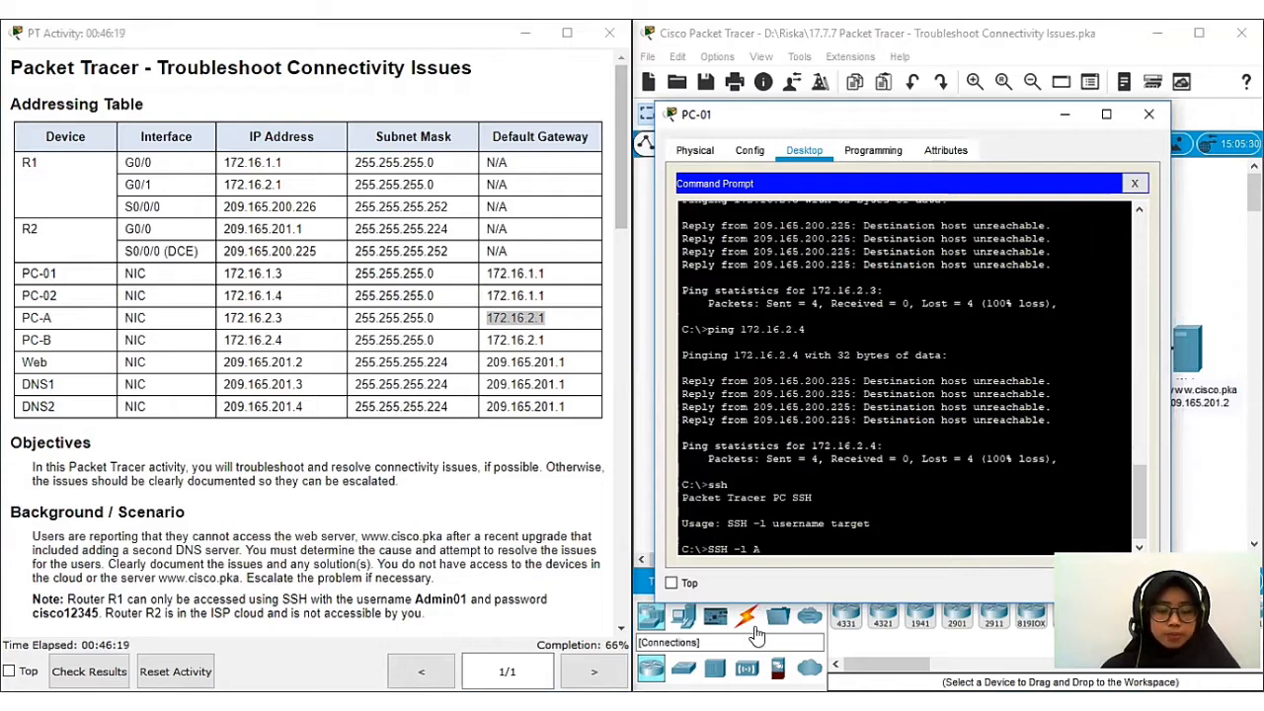
{"action": "type", "text": "dmid"}
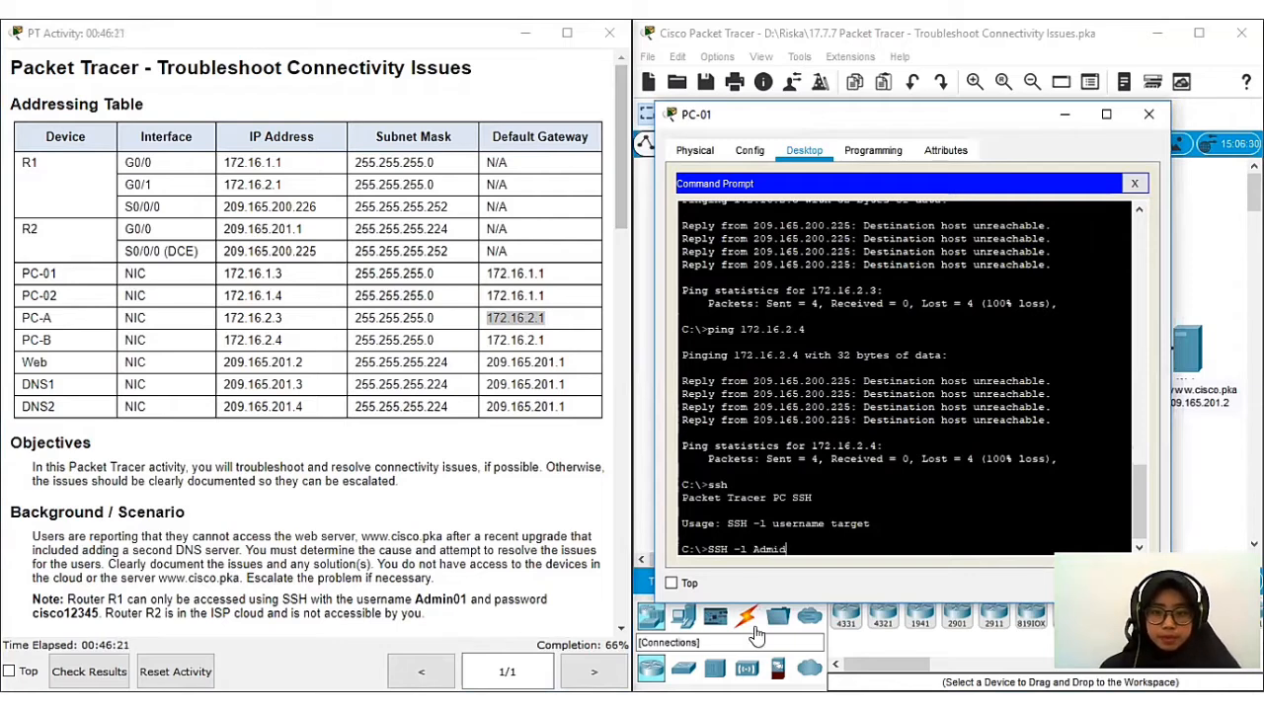
{"action": "key", "text": "BackSpace"}
{"action": "type", "text": "n"}
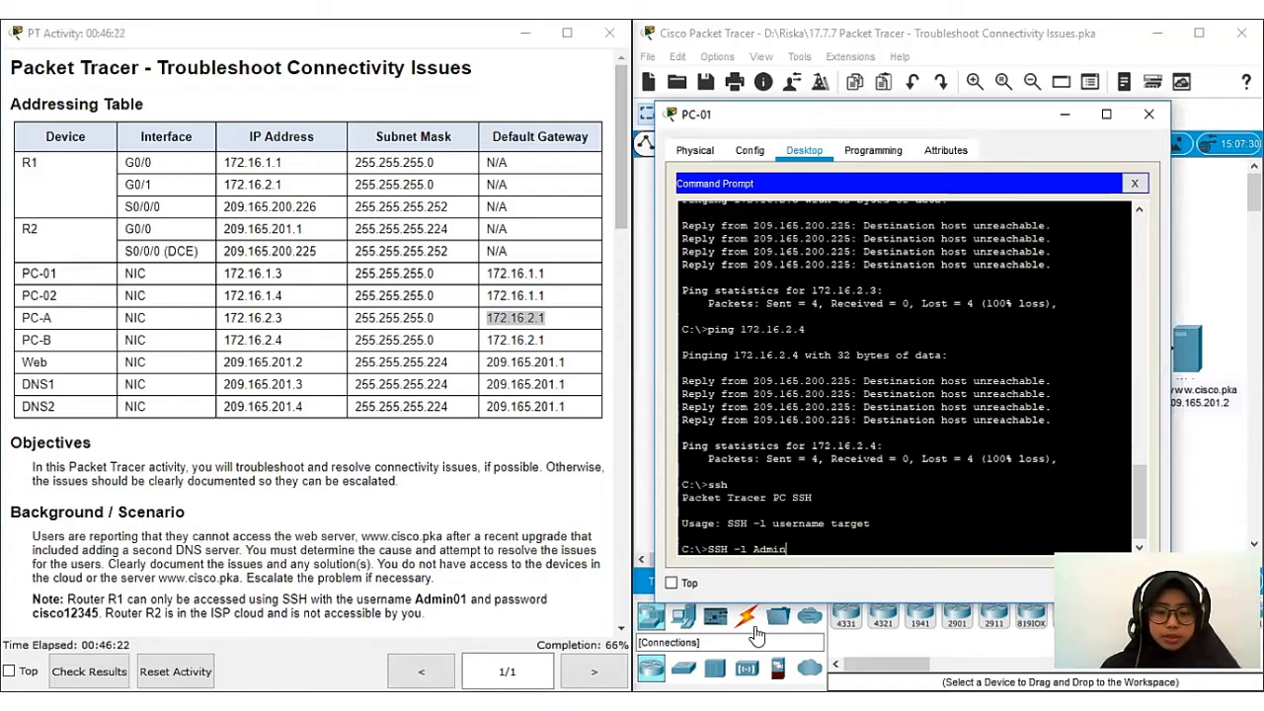
{"action": "type", "text": "01"}
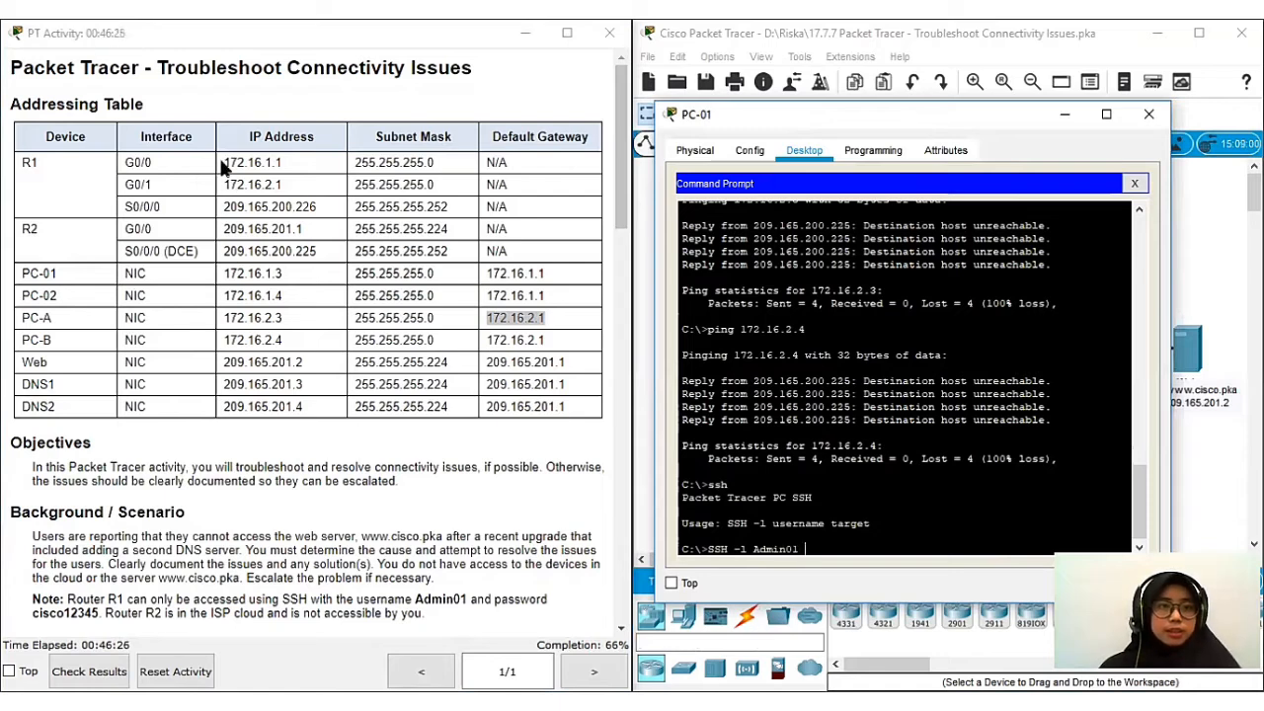
{"action": "left_click_drag", "start_coordinate": [293, 163], "coordinate": [223, 163]}
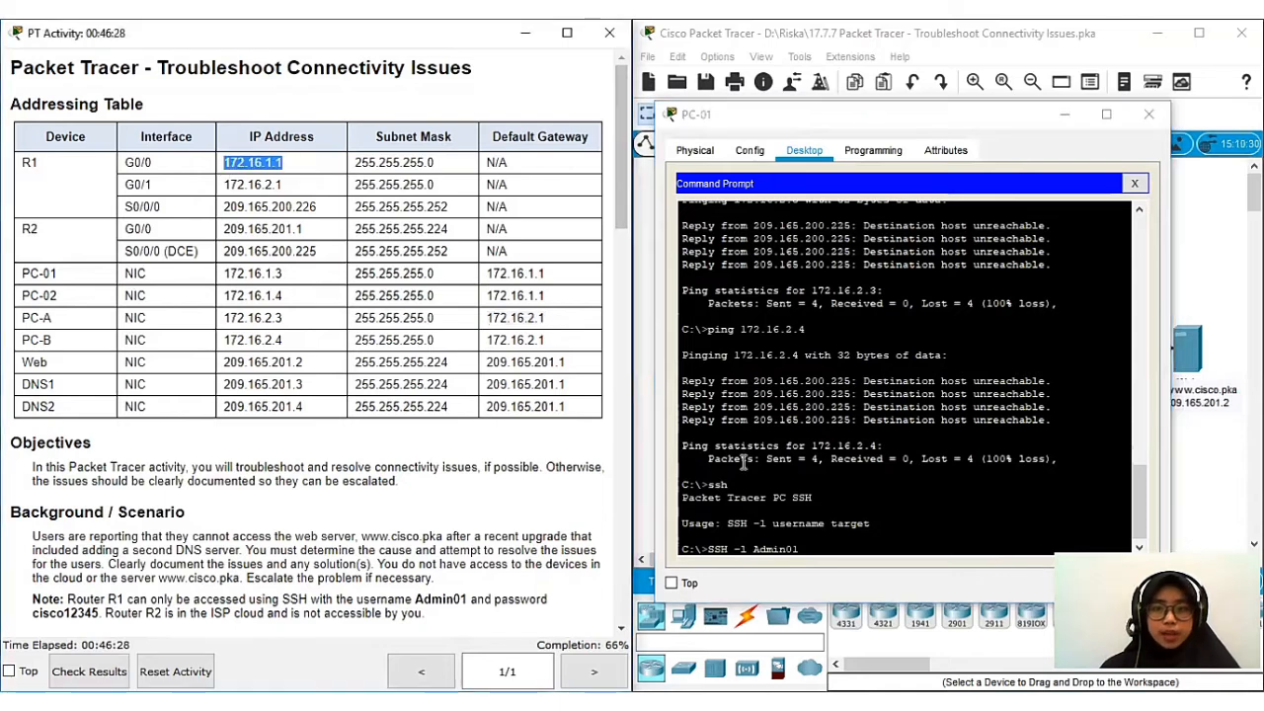
{"action": "left_click", "coordinate": [817, 546]}
{"action": "type", "text": "1"}
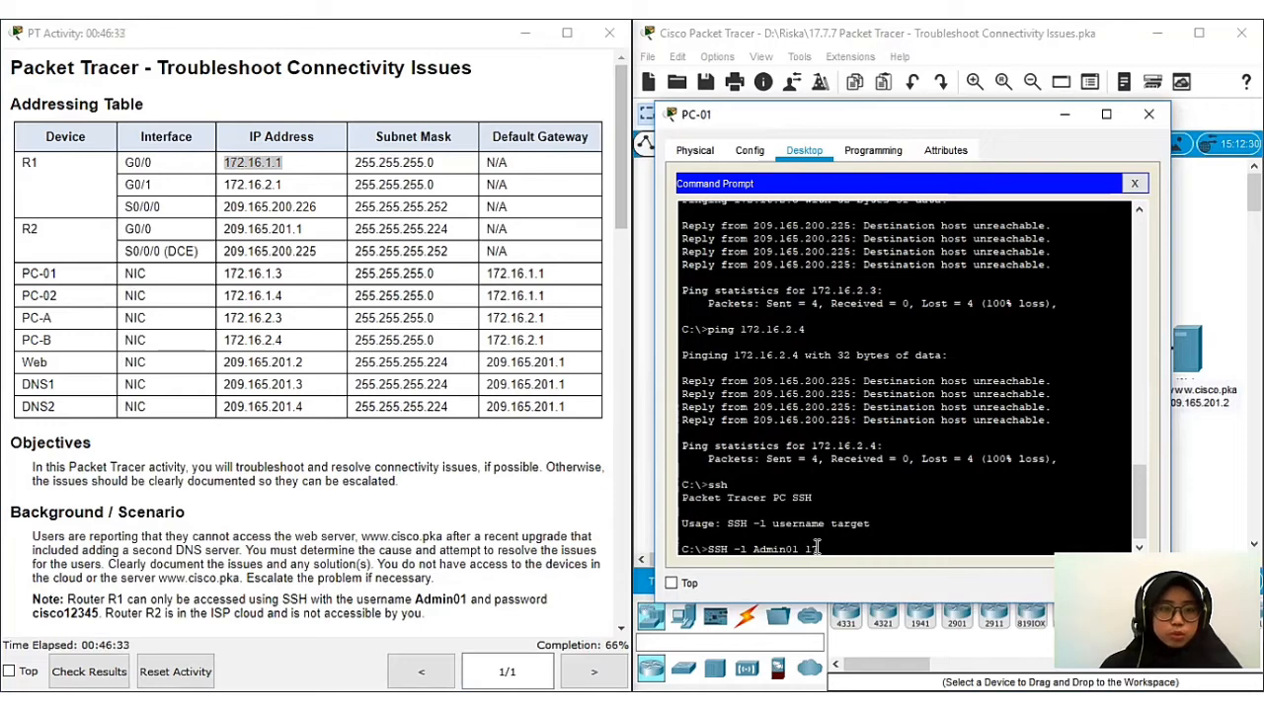
{"action": "type", "text": "72.16"}
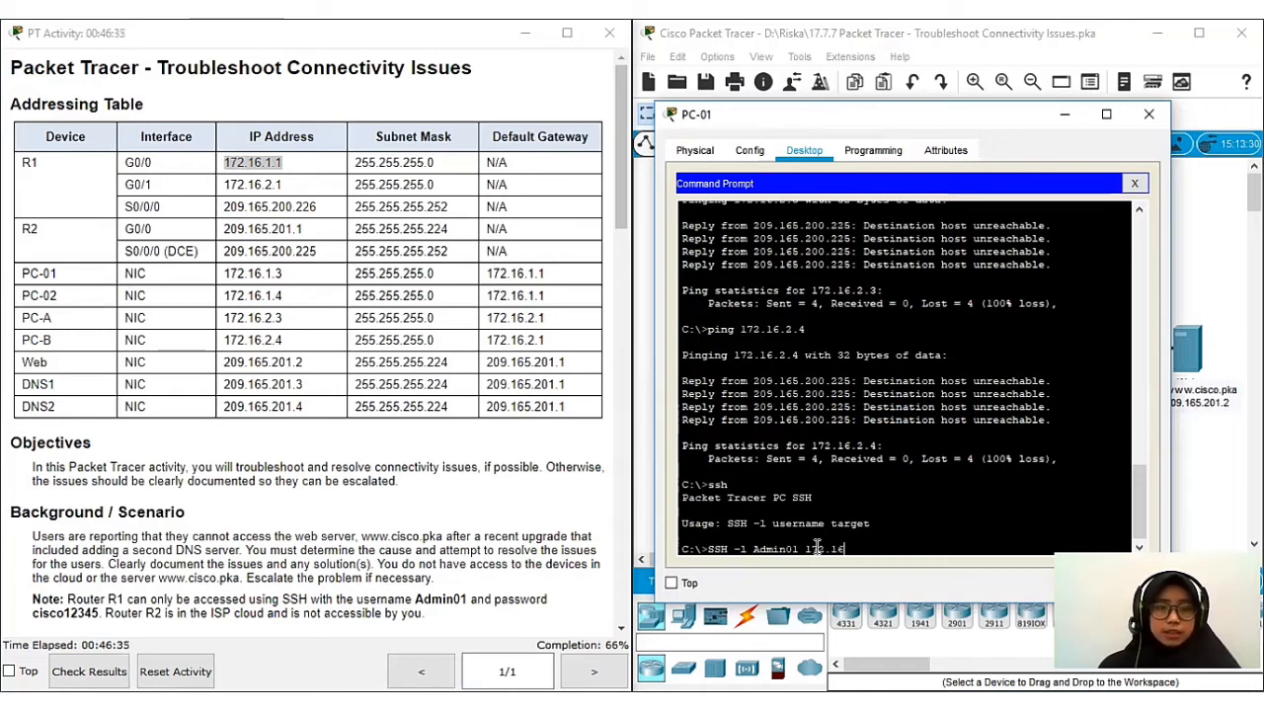
{"action": "type", "text": ".1.1"}
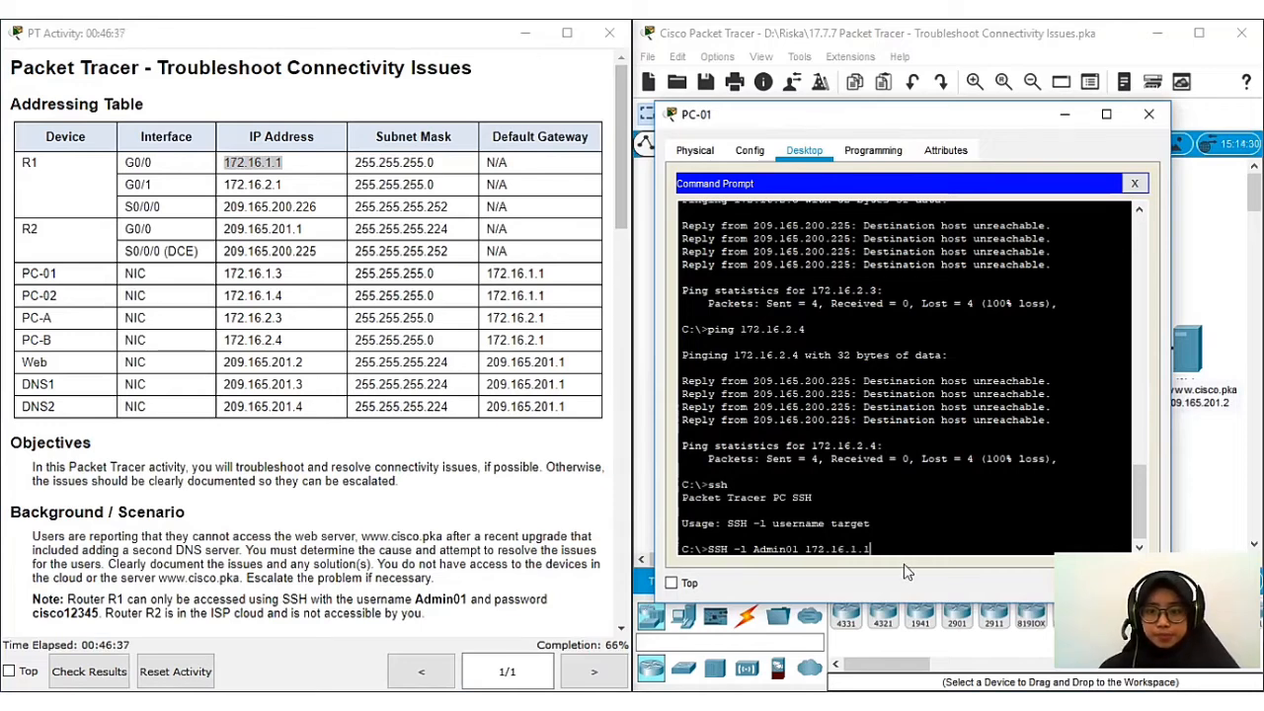
{"action": "key", "text": "Return"}
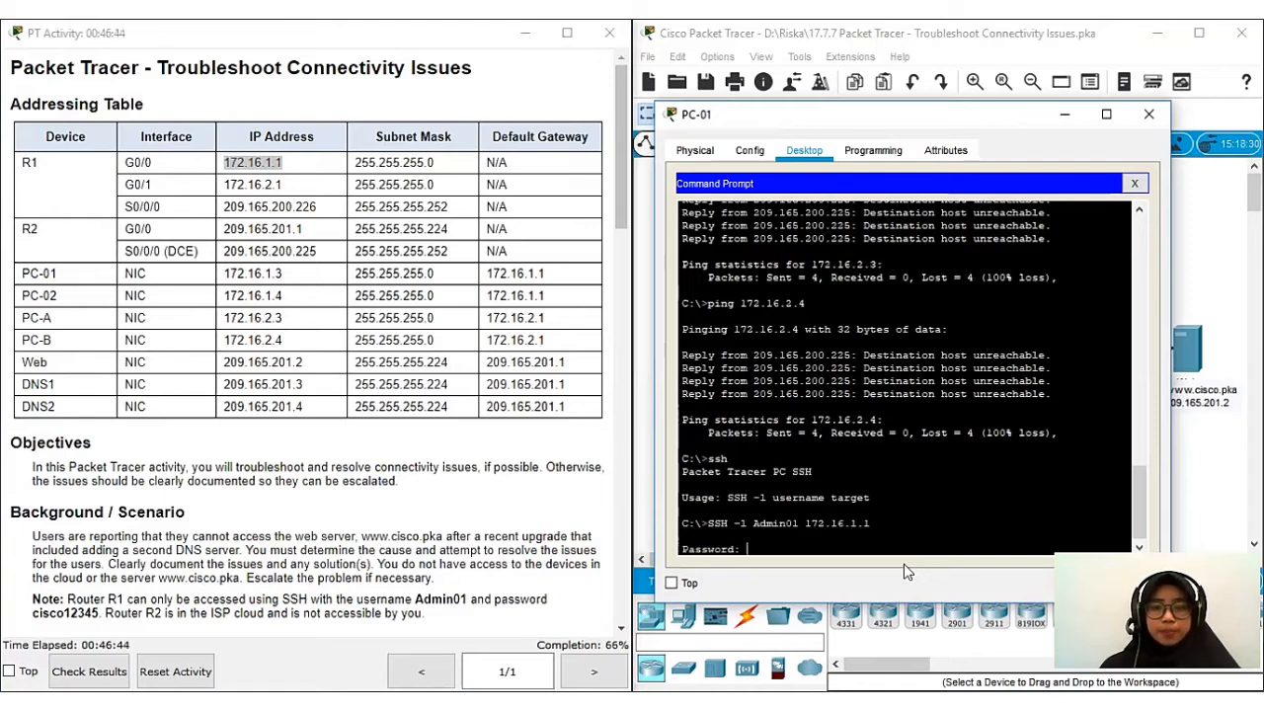
{"action": "key", "text": "Return"}
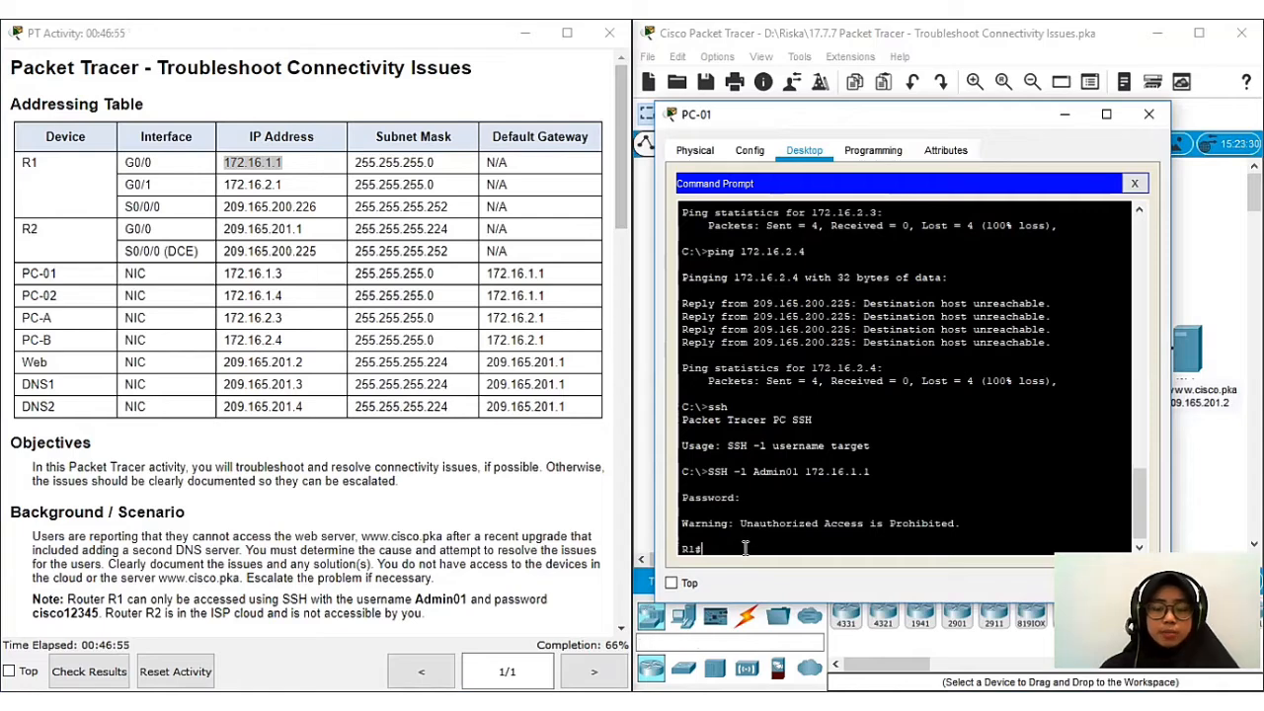
Step: Try to list R1's interfaces with the command show interface brief
{"action": "type", "text": "show int"}
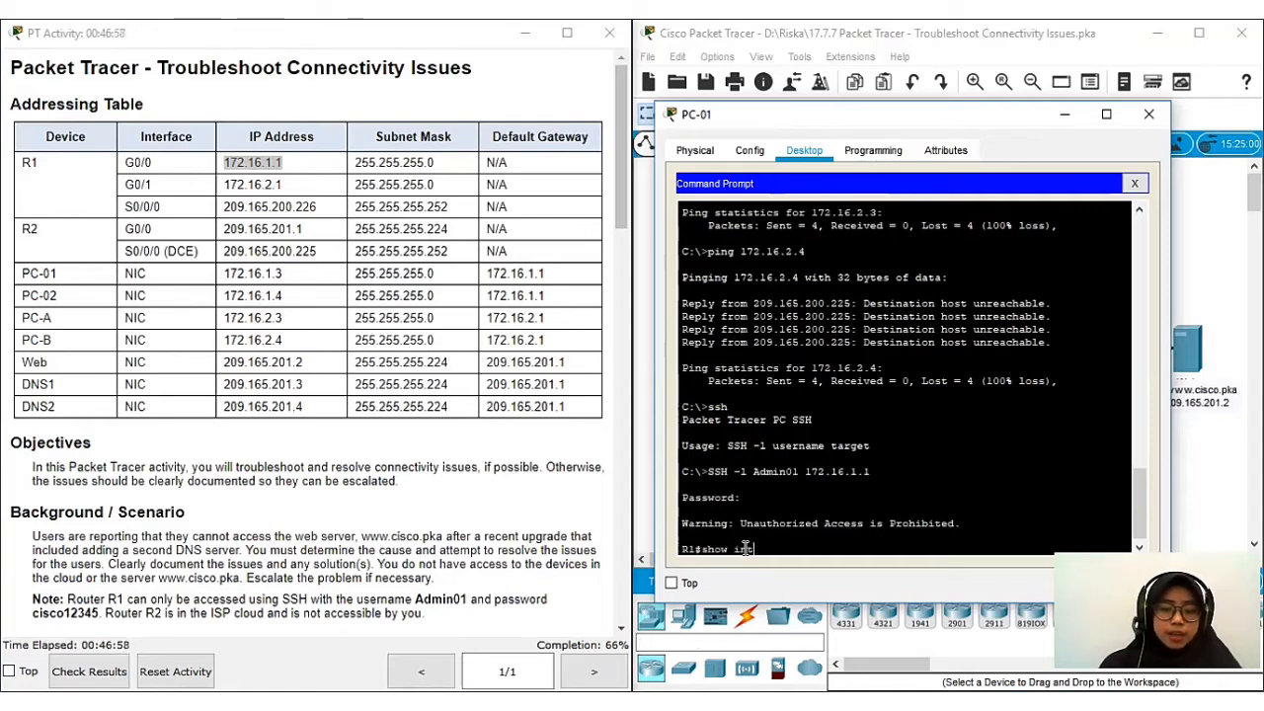
{"action": "type", "text": "erface"}
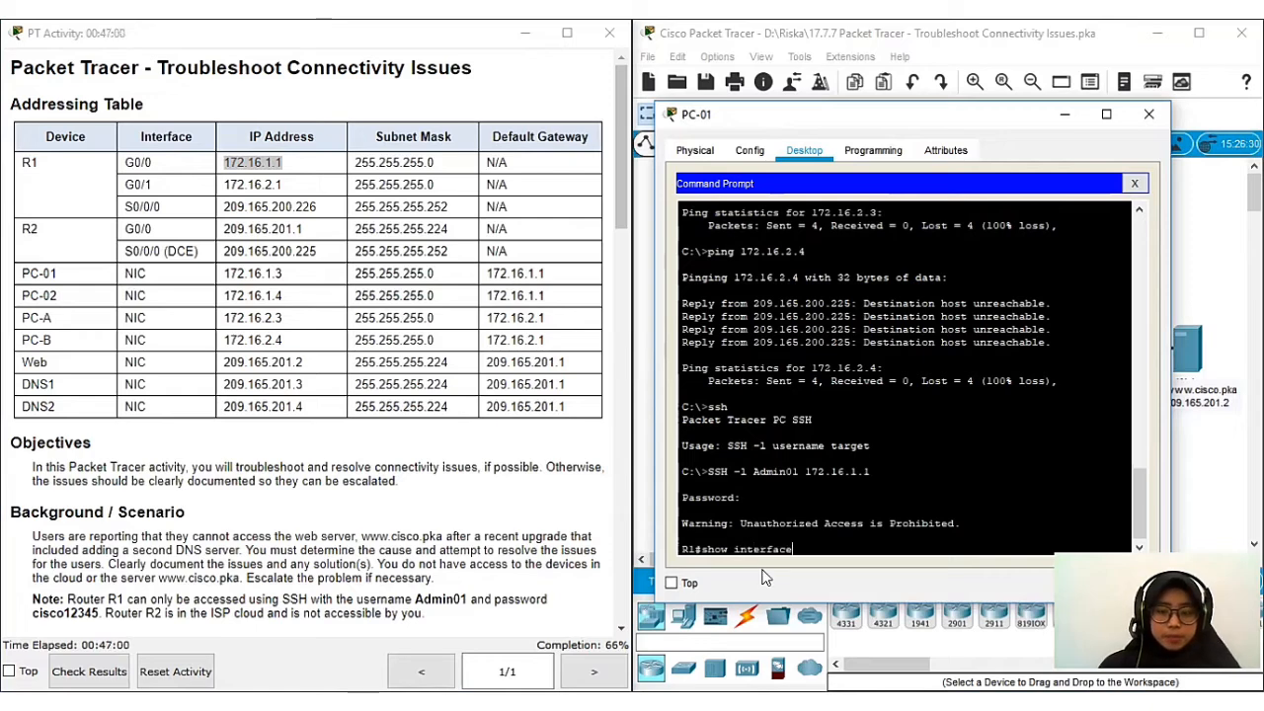
{"action": "type", "text": " b"}
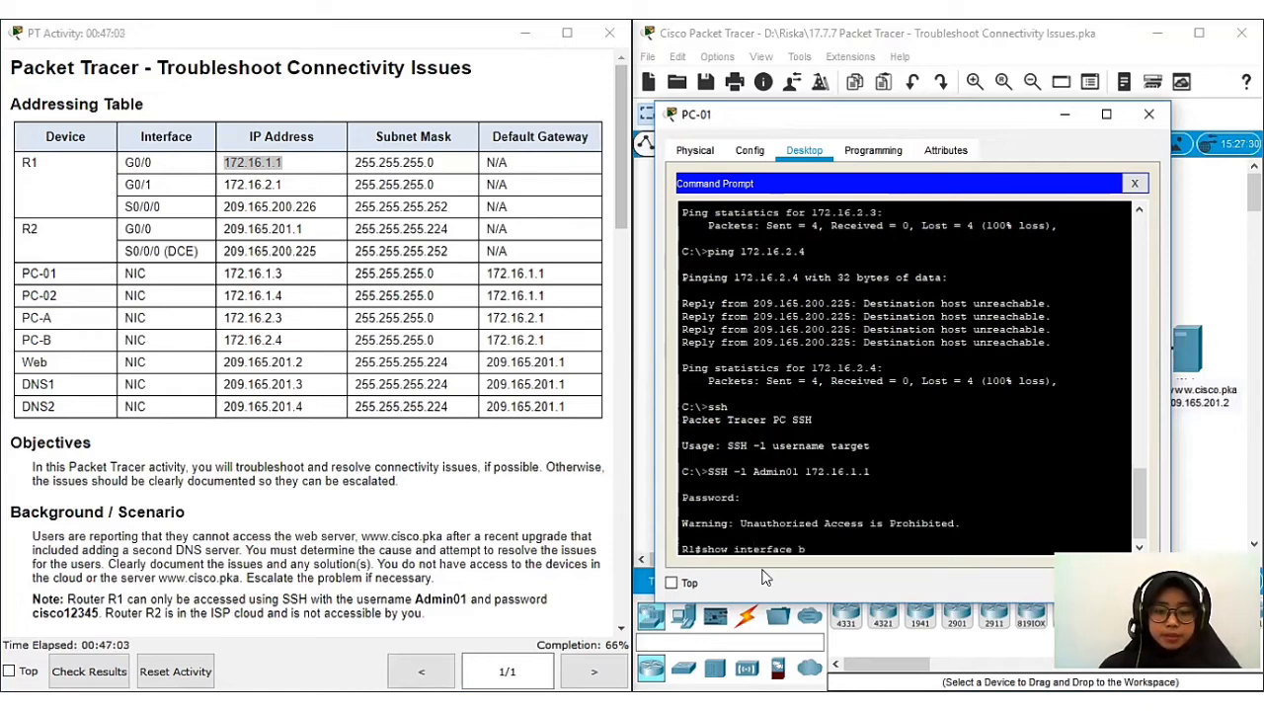
{"action": "type", "text": "ri"}
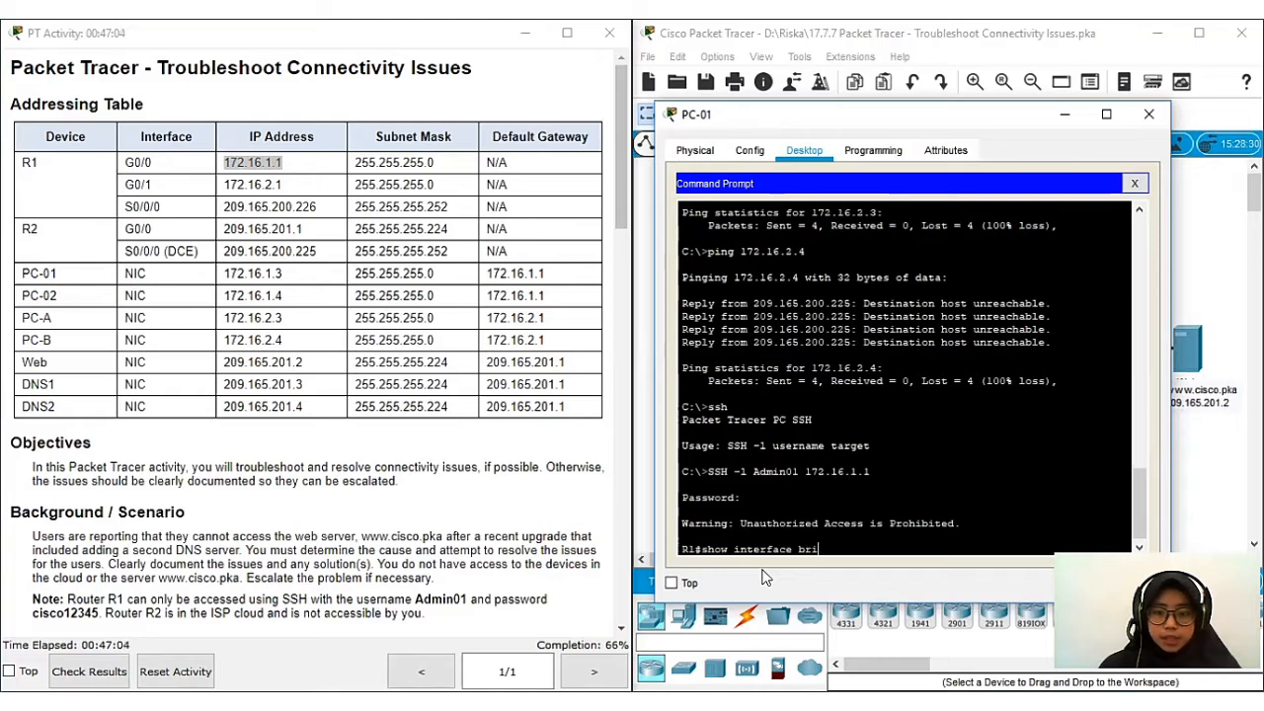
{"action": "type", "text": "ef"}
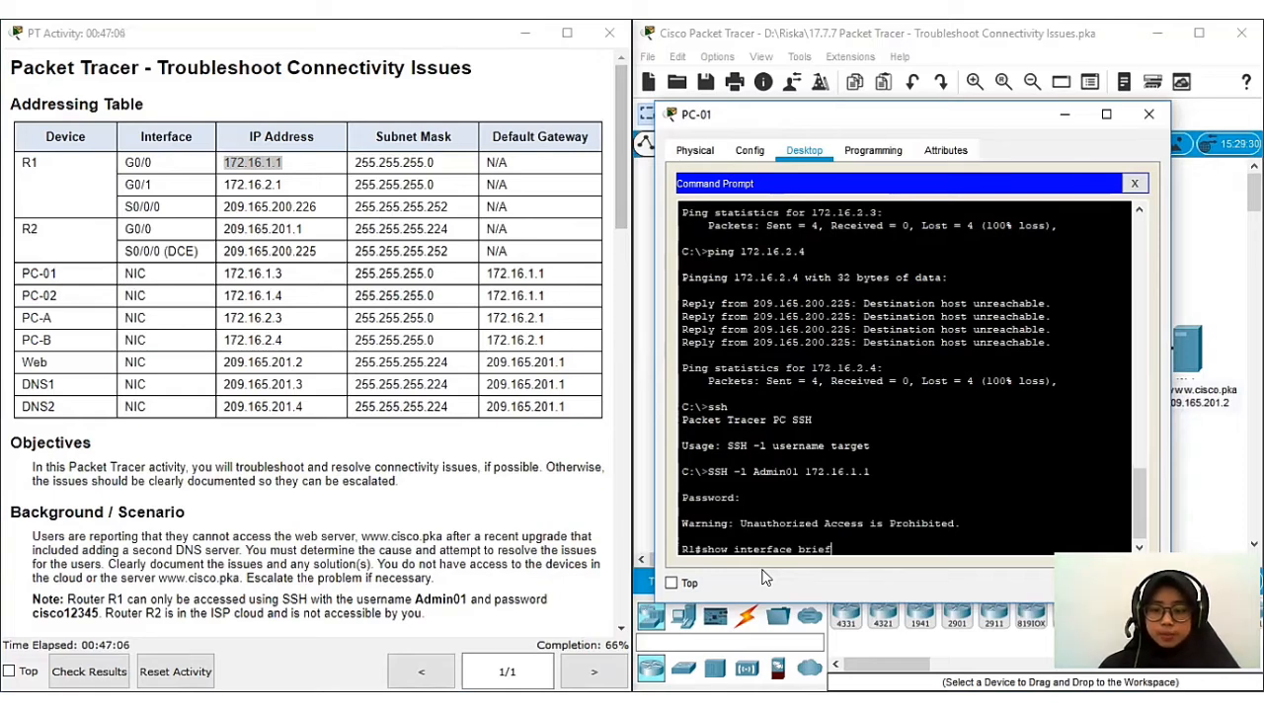
{"action": "key", "text": "Return"}
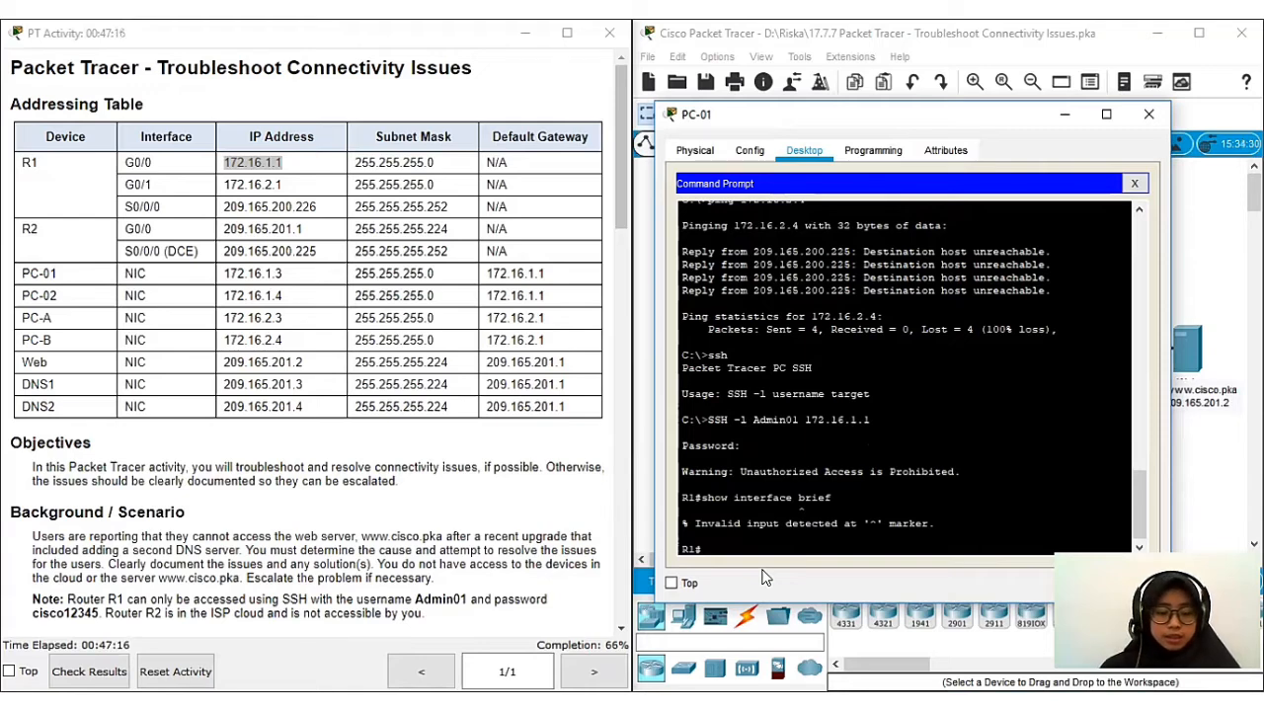
Step: Run show ip interface brief on R1 to list its interface addresses and status
{"action": "type", "text": "show"}
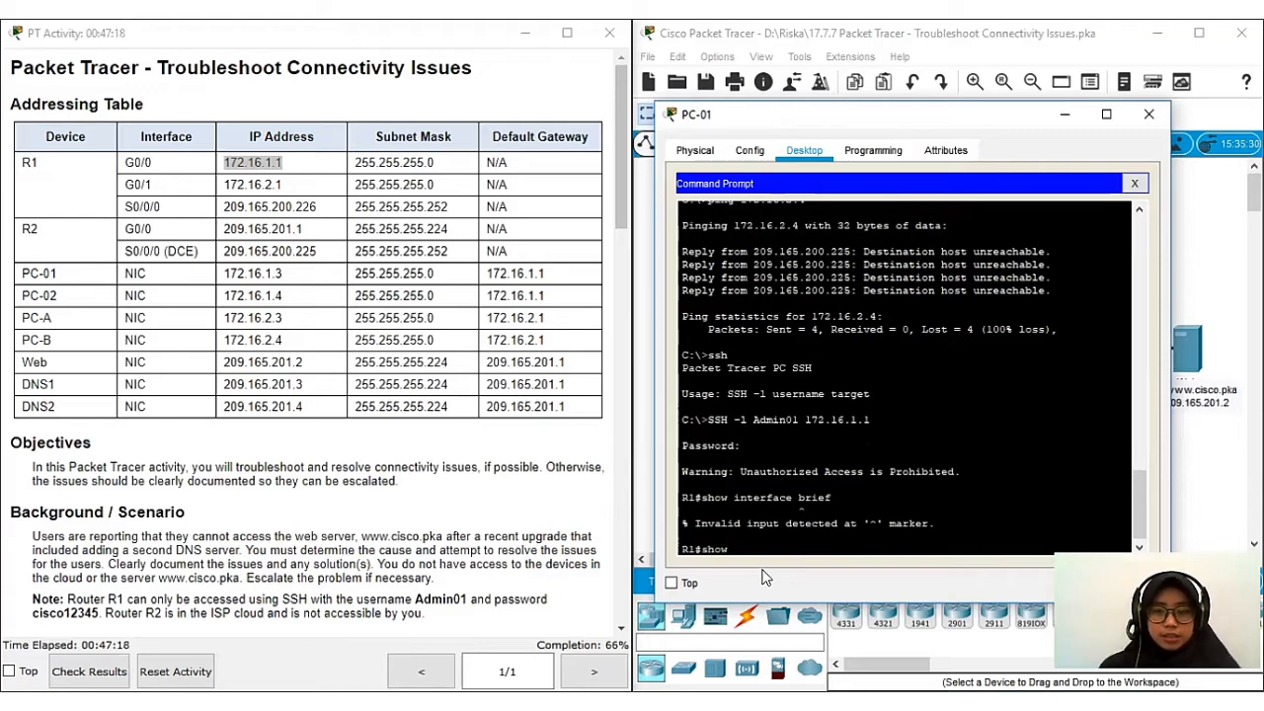
{"action": "type", "text": " ip "}
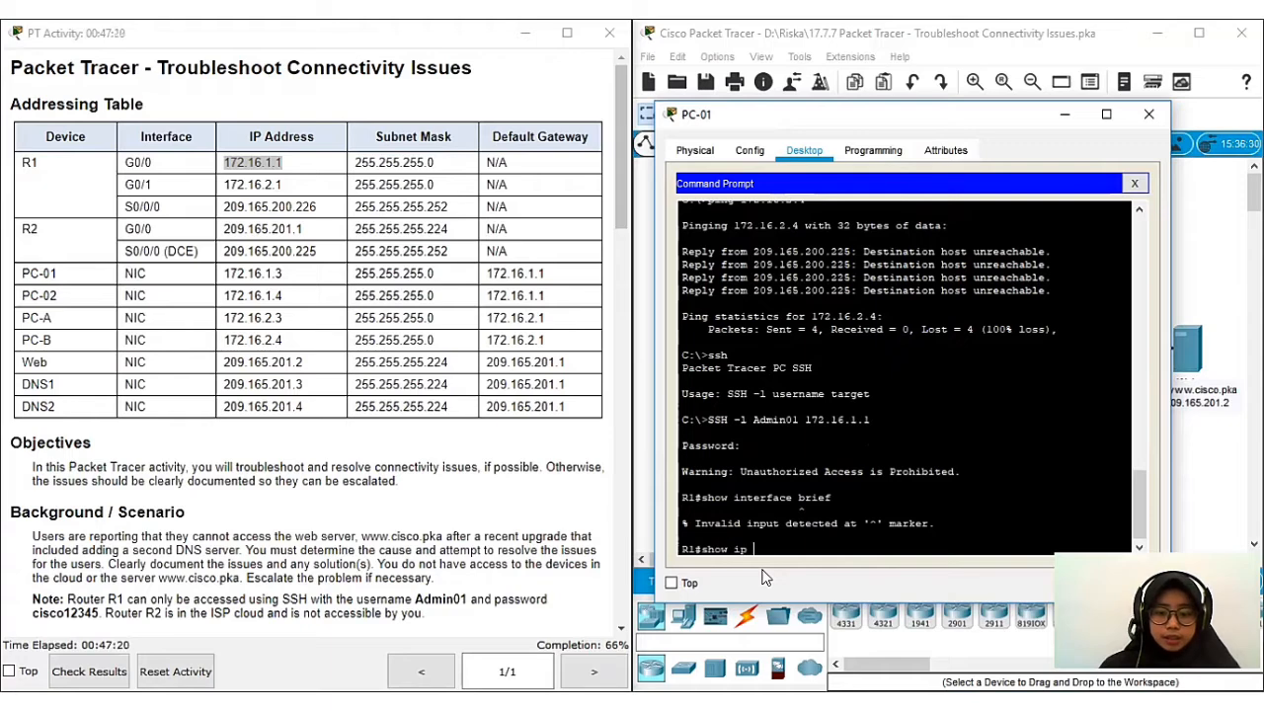
{"action": "type", "text": "inter"}
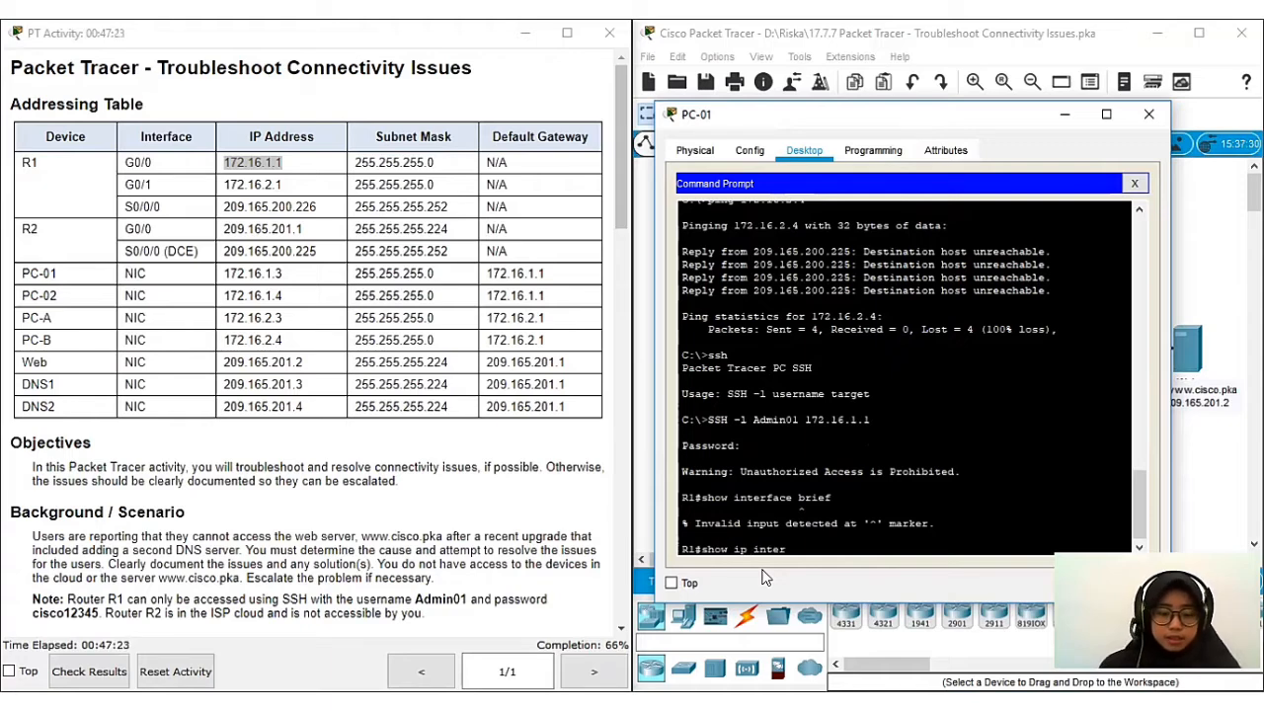
{"action": "type", "text": "fac"}
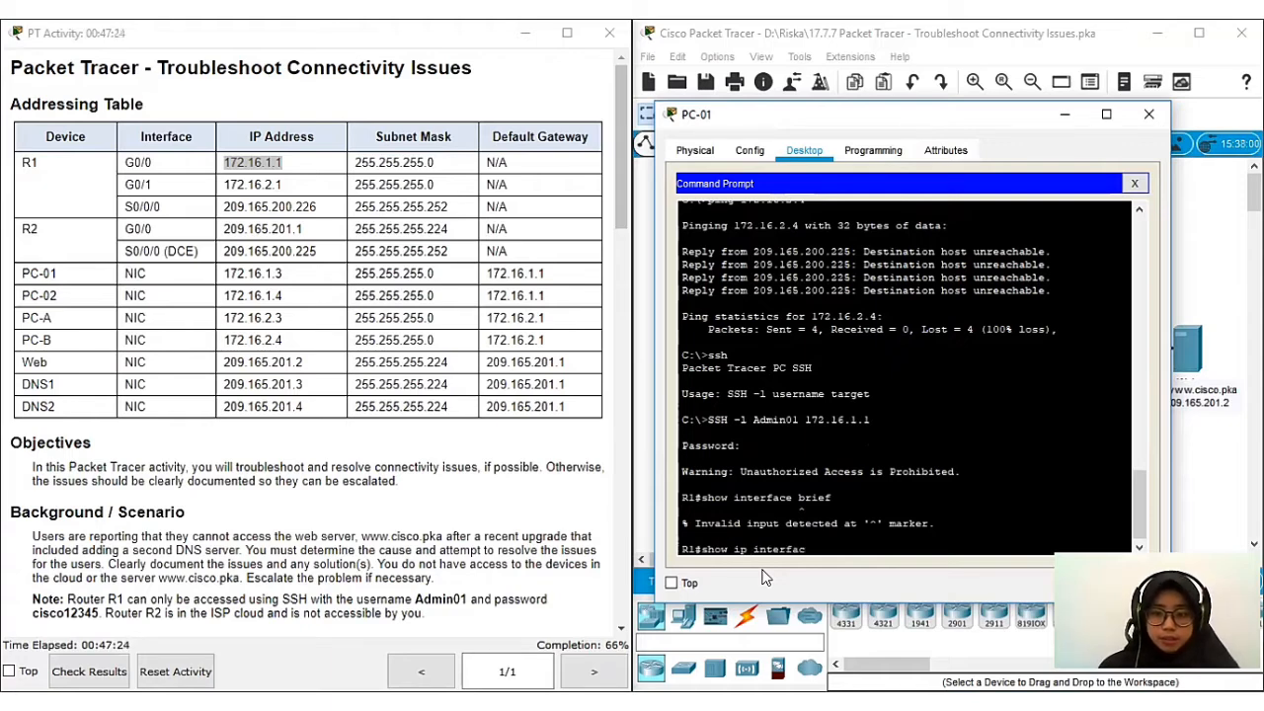
{"action": "type", "text": "e bri"}
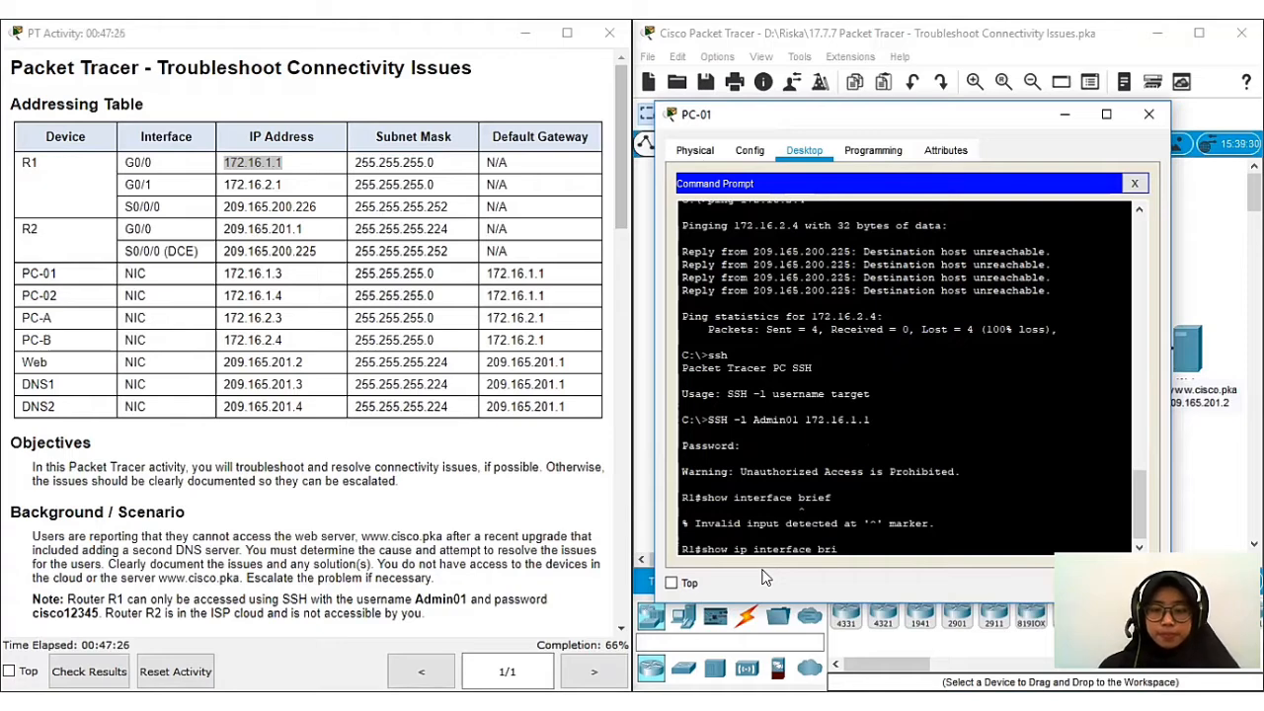
{"action": "type", "text": "ef"}
{"action": "key", "text": "Return"}
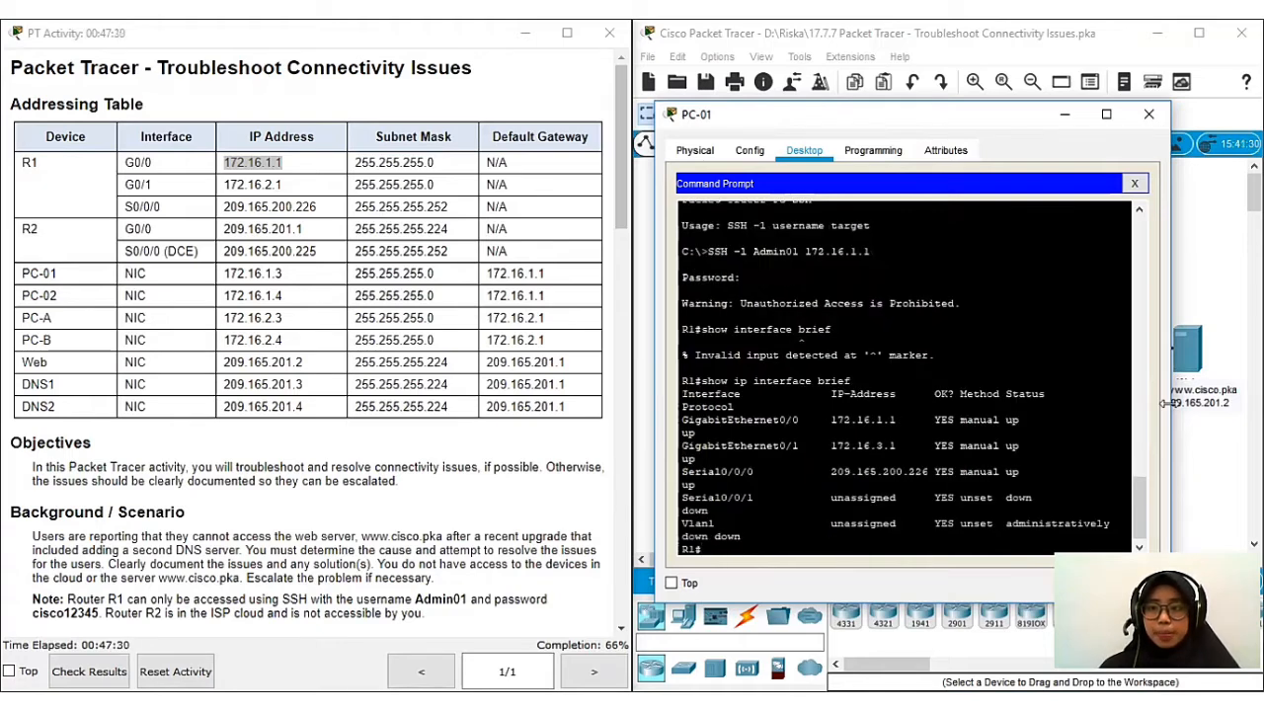
Step: Widen the PC-01 window and compare R1's GigabitEthernet0/1 address with the G0/1 entry in the Addressing Table
{"action": "left_click_drag", "start_coordinate": [1169, 403], "coordinate": [1228, 403]}
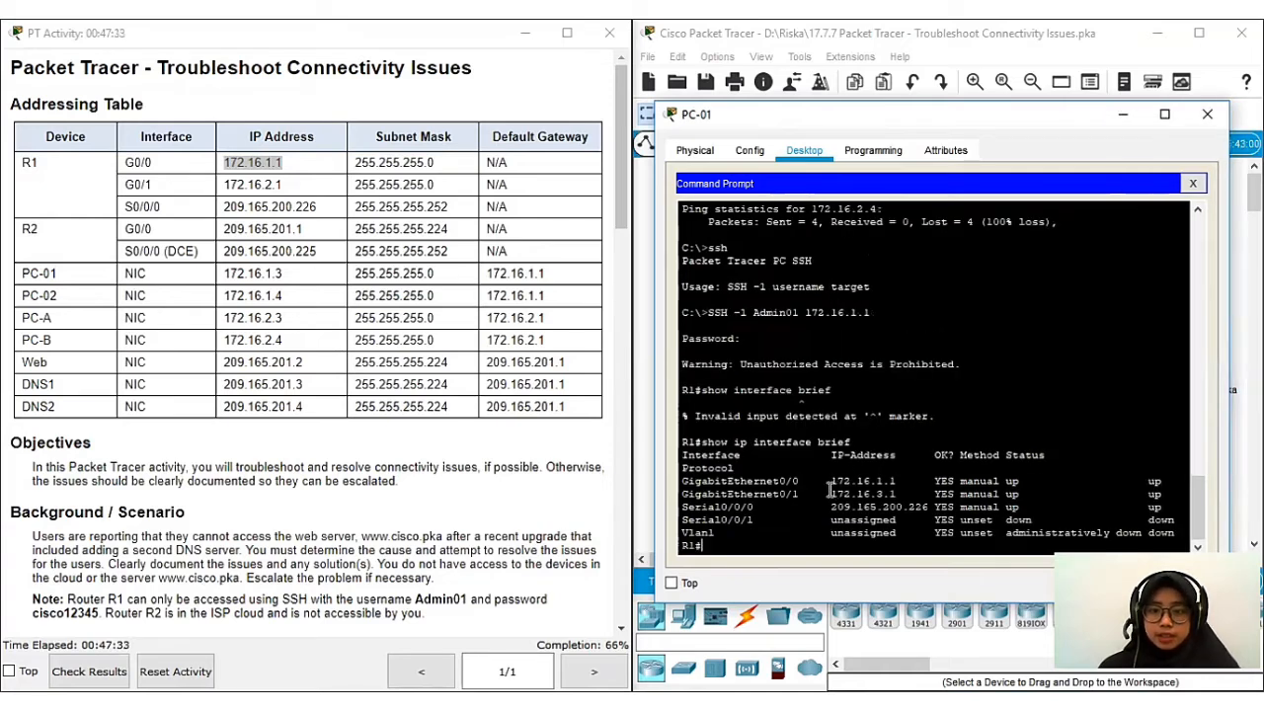
{"action": "left_click_drag", "start_coordinate": [830, 492], "coordinate": [899, 494]}
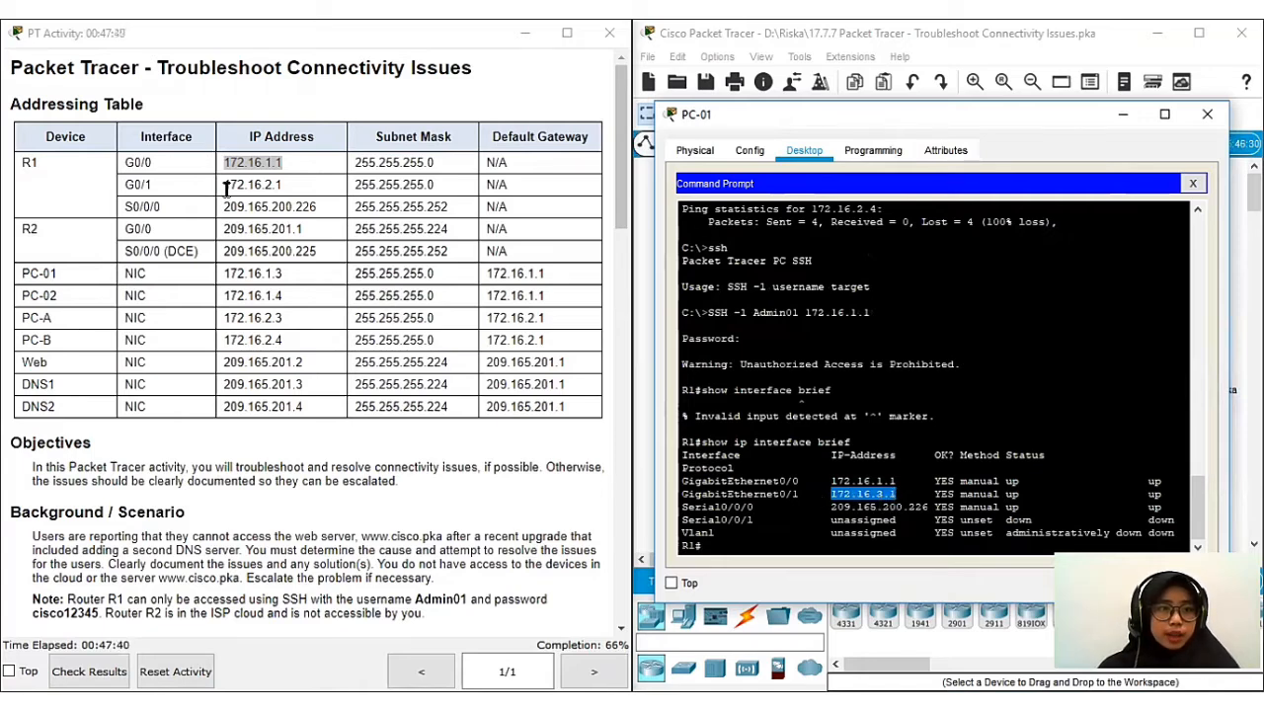
{"action": "double_click", "coordinate": [298, 193]}
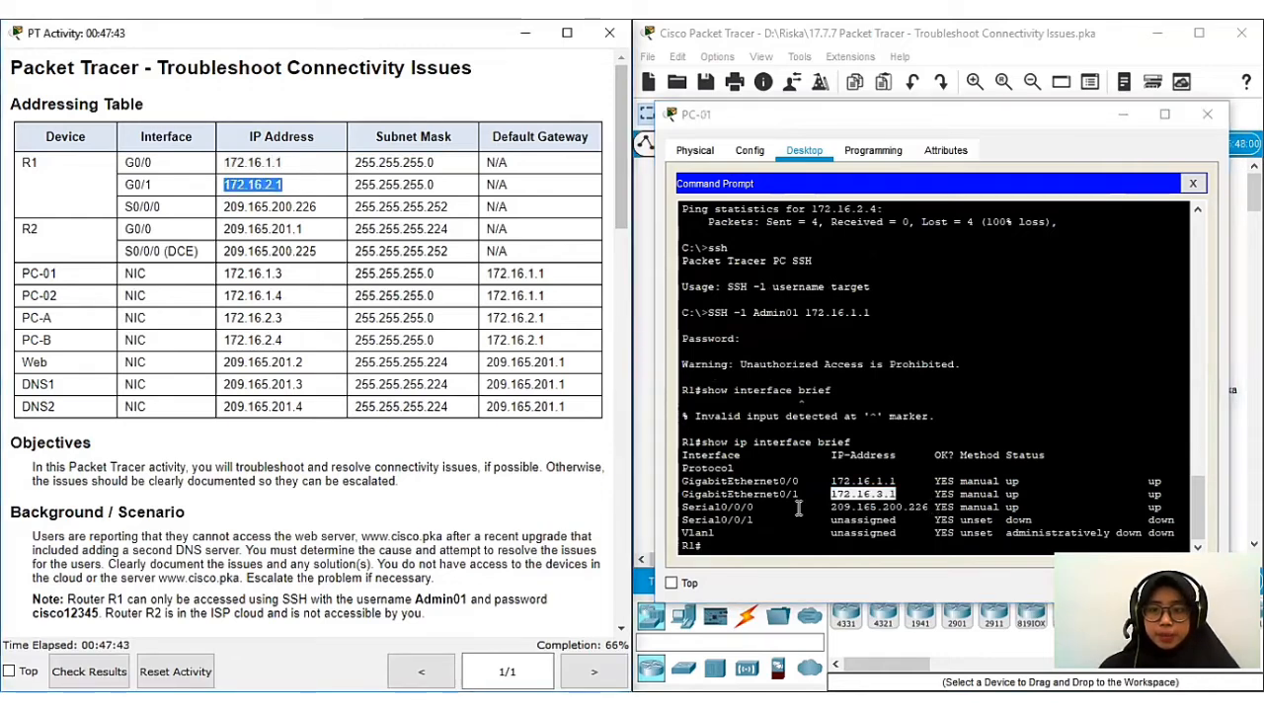
Step: Enter global configuration mode on R1 with configure terminal
{"action": "left_click", "coordinate": [765, 541]}
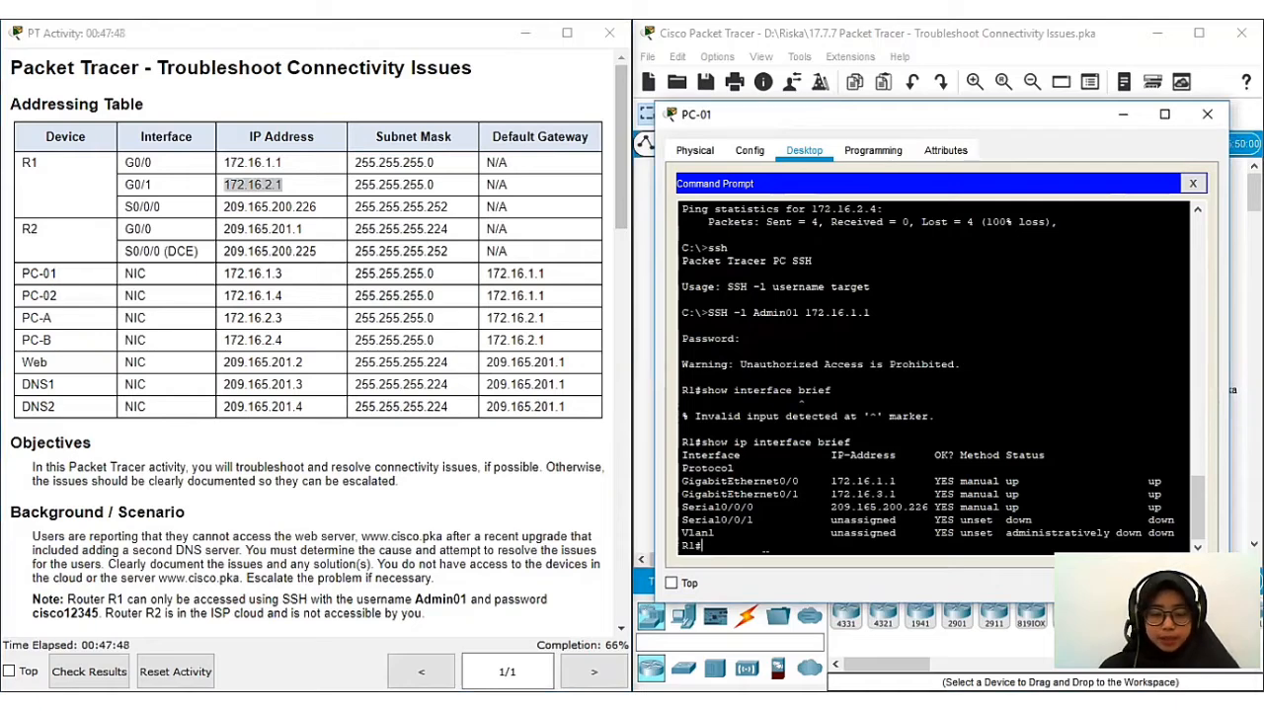
{"action": "type", "text": "con"}
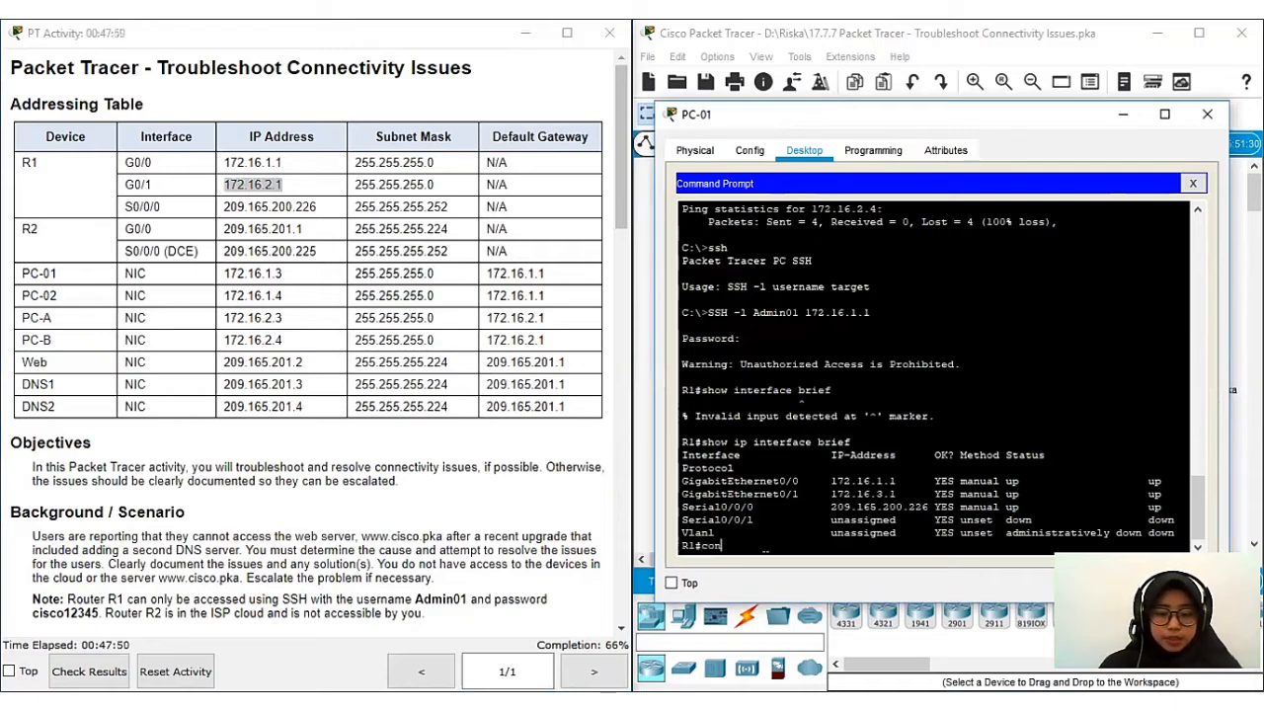
{"action": "type", "text": "figure tr"}
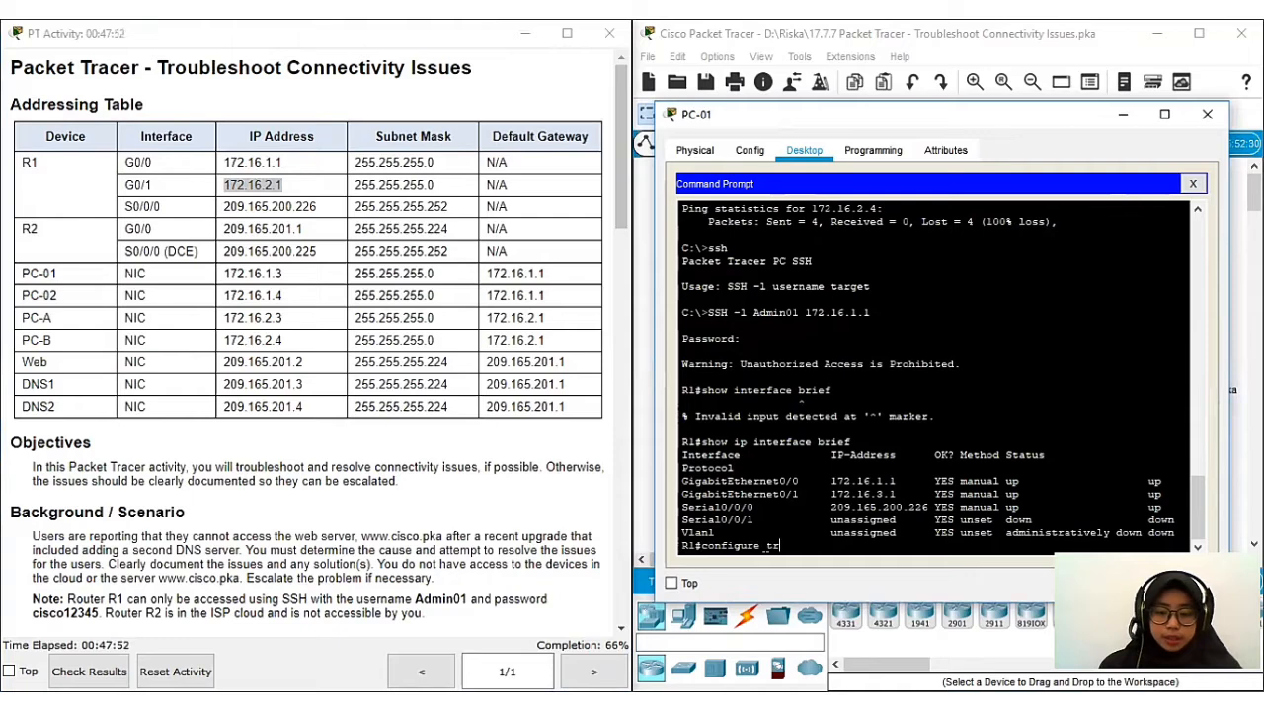
{"action": "type", "text": "eminal"}
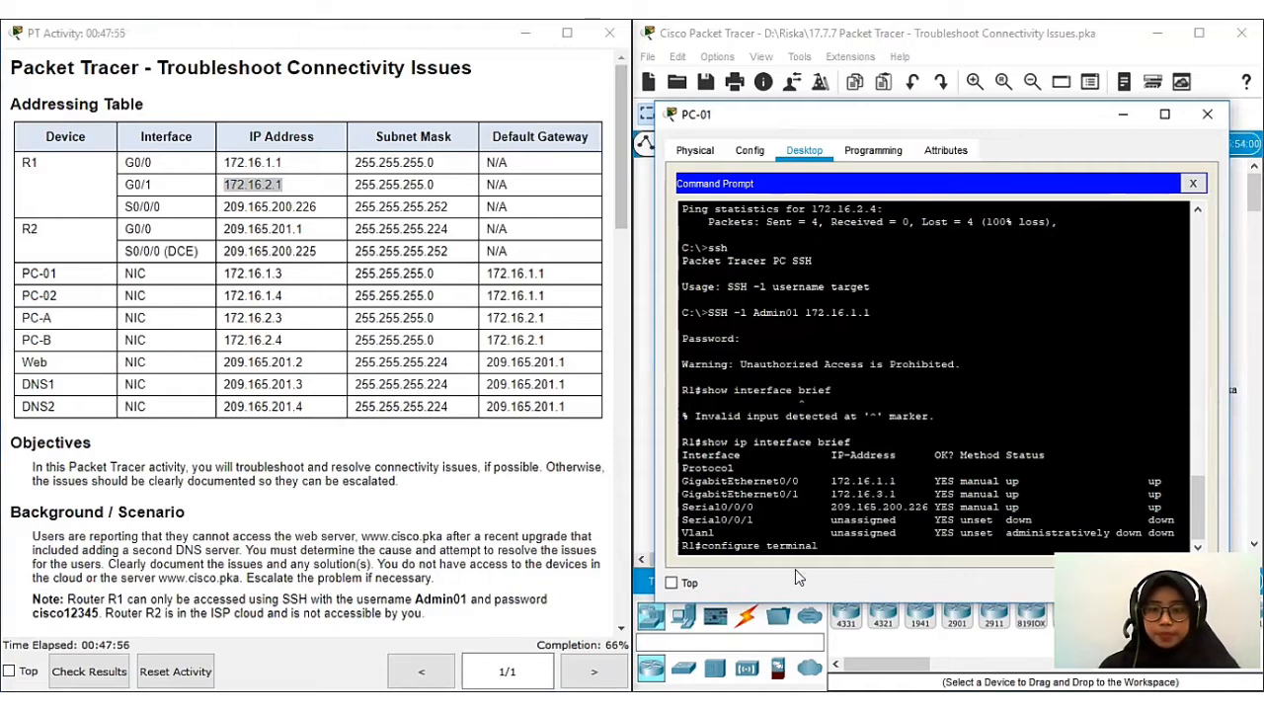
{"action": "key", "text": "Return"}
Step: Open R1's G0/1 interface for configuration with interface gigabitEthernet 0/1
{"action": "type", "text": "inter"}
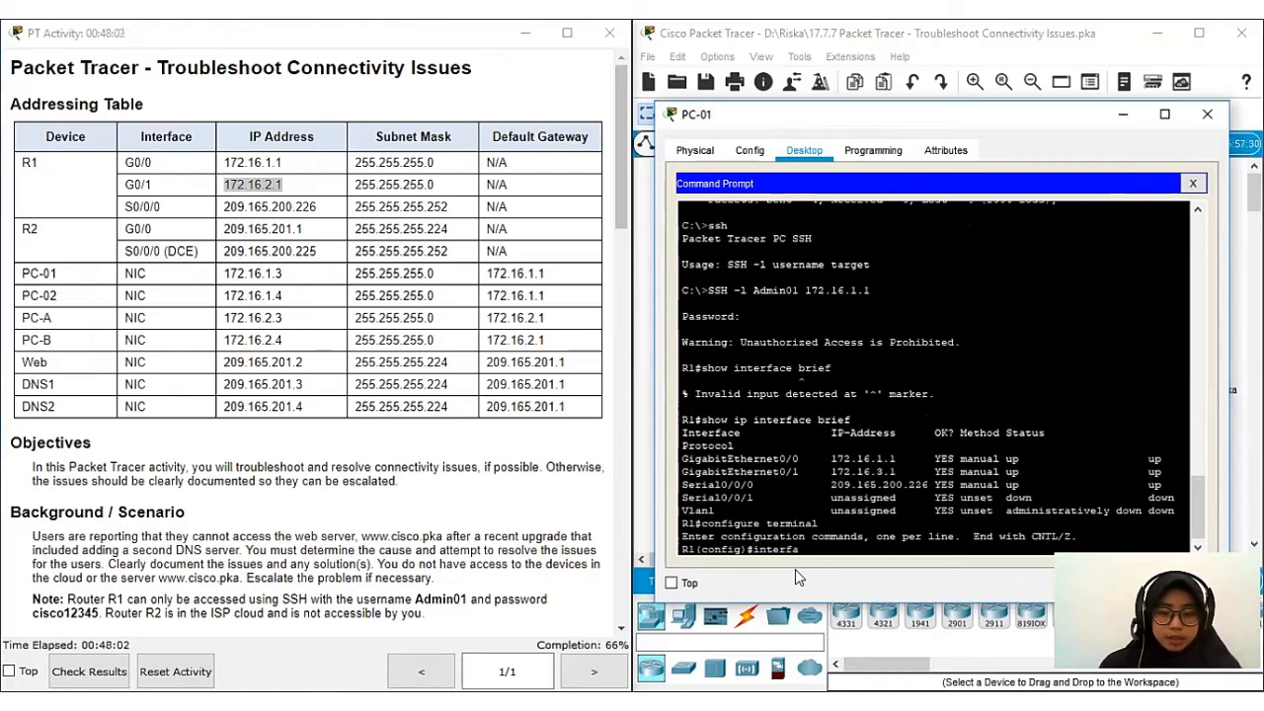
{"action": "type", "text": "face"}
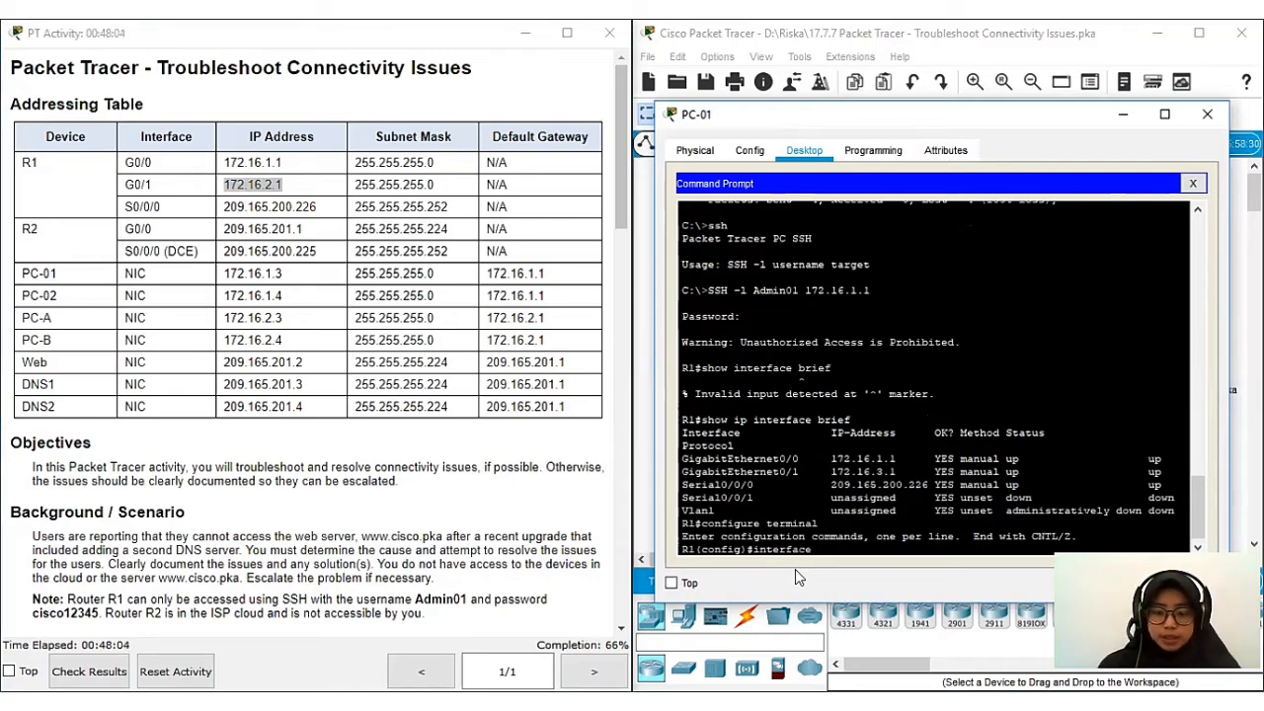
{"action": "type", "text": " gigab"}
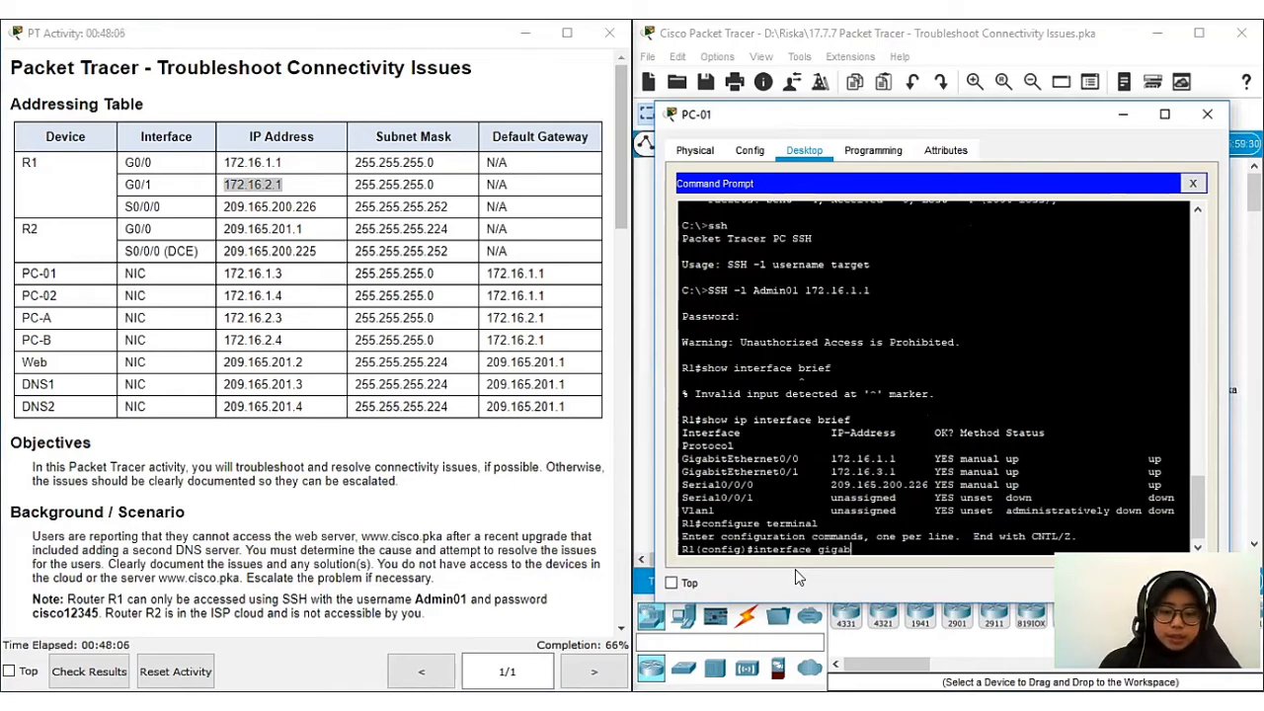
{"action": "type", "text": "iteter"}
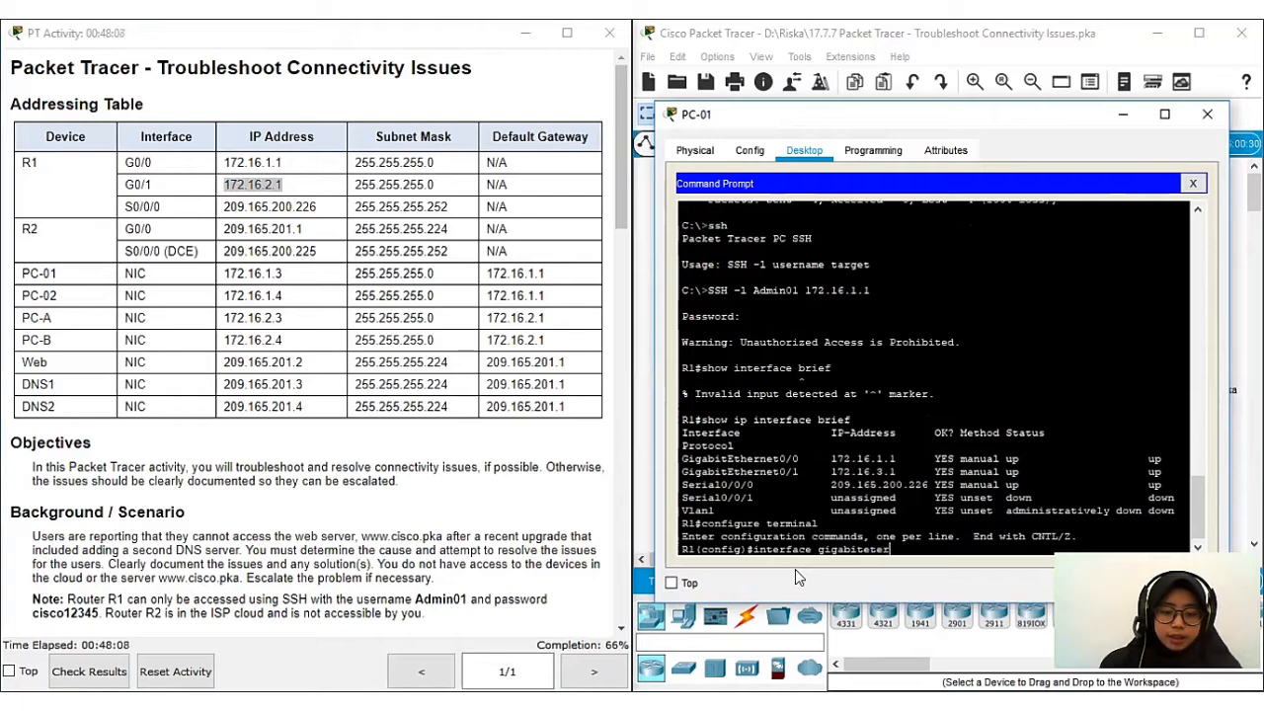
{"action": "type", "text": "h"}
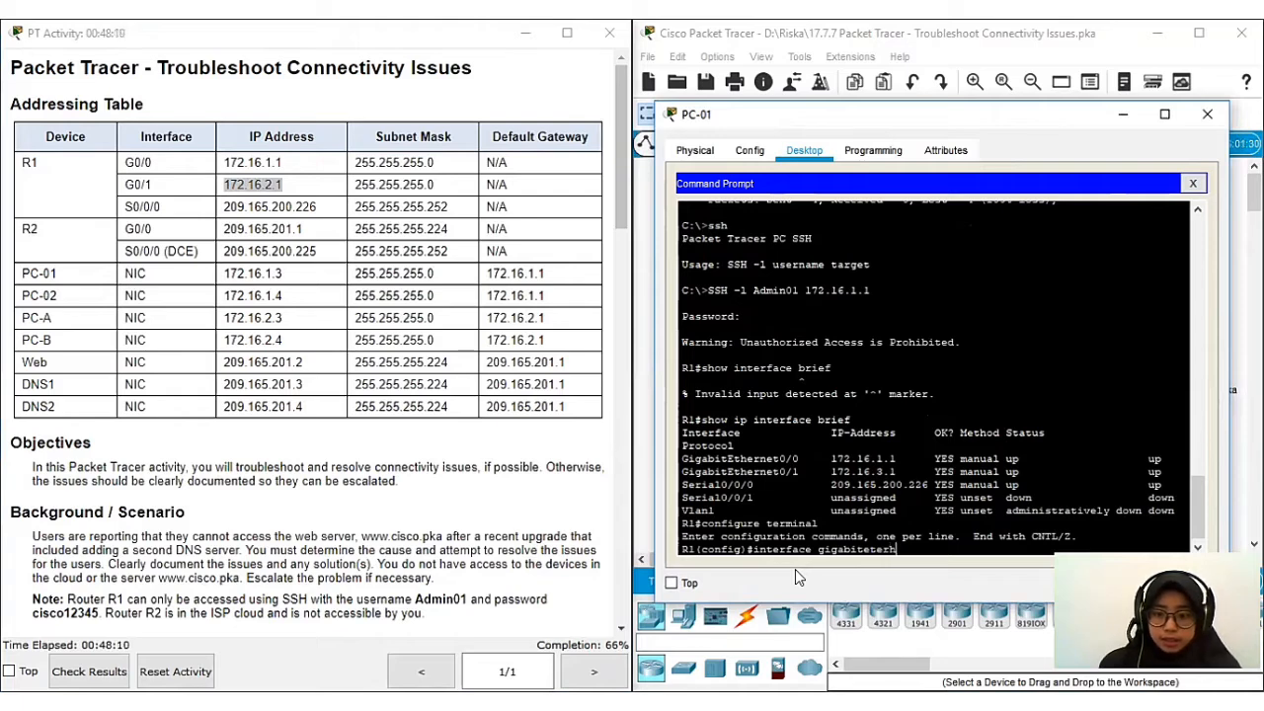
{"action": "key", "text": "BackSpace"}
{"action": "key", "text": "BackSpace"}
{"action": "key", "text": "BackSpace"}
{"action": "key", "text": "BackSpace"}
{"action": "key", "text": "BackSpace"}
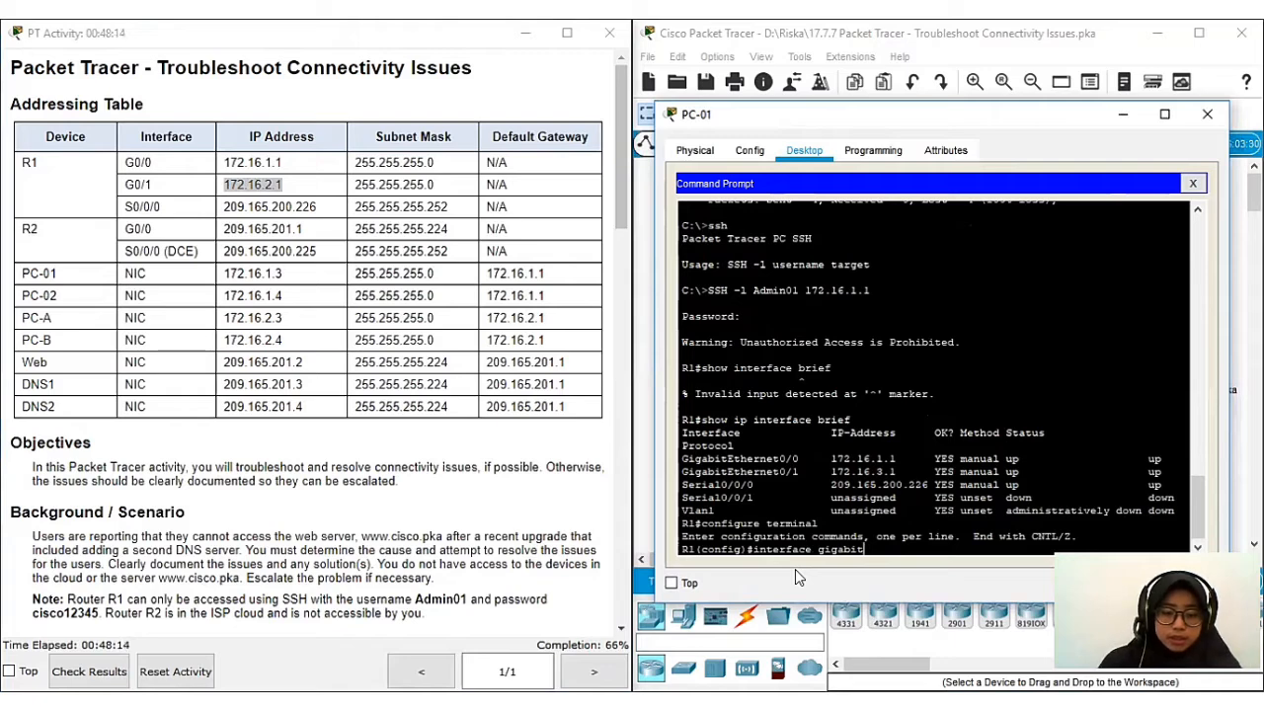
{"action": "type", "text": "Eteh"}
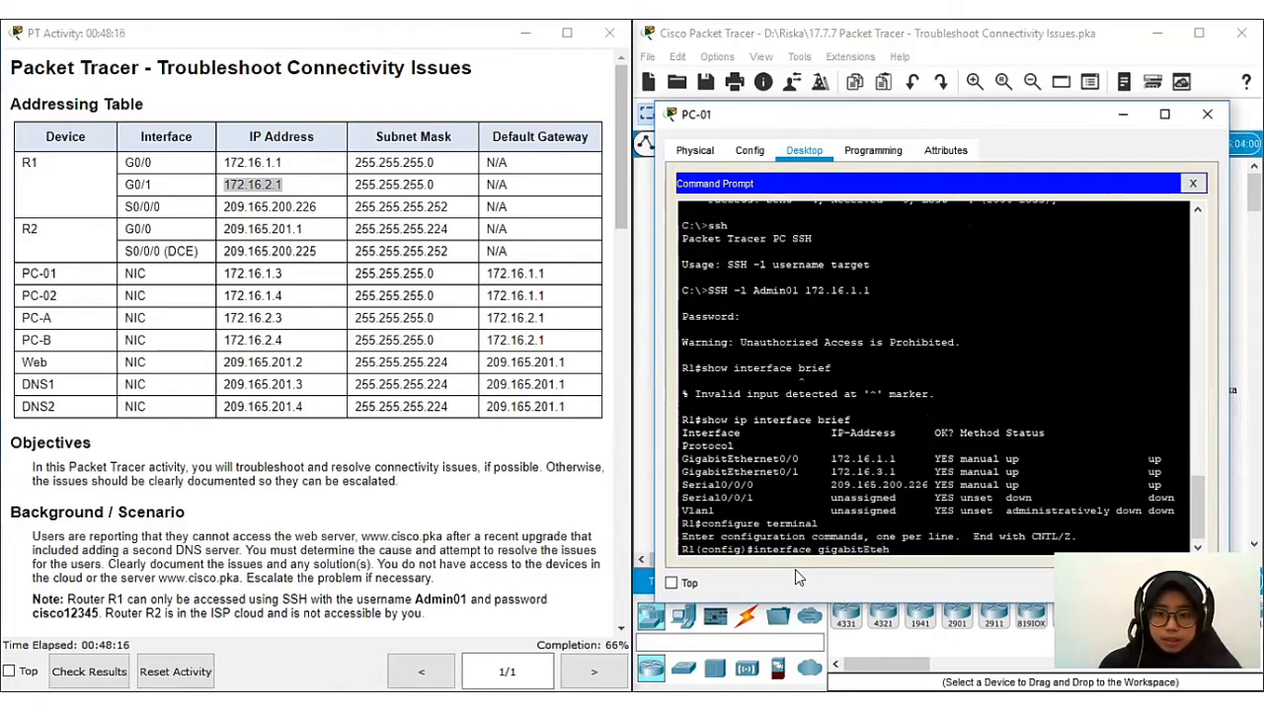
{"action": "key", "text": "BackSpace"}
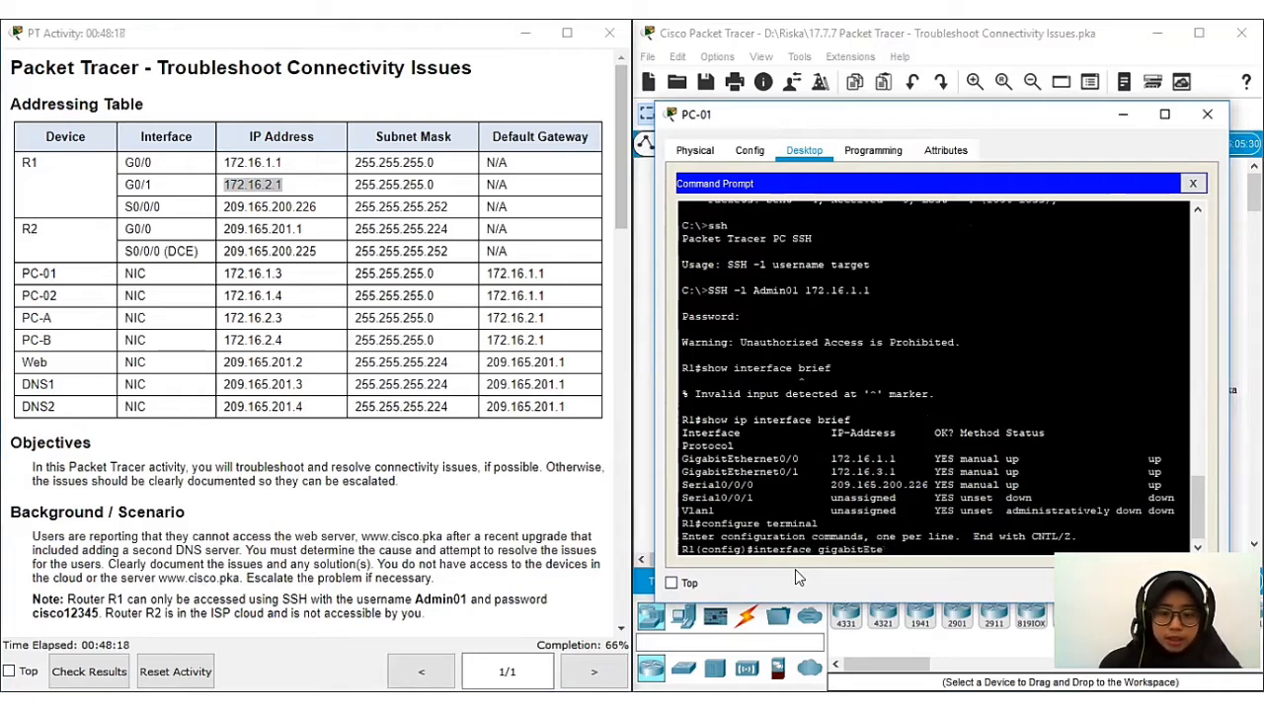
{"action": "key", "text": "BackSpace"}
{"action": "type", "text": "hernet"}
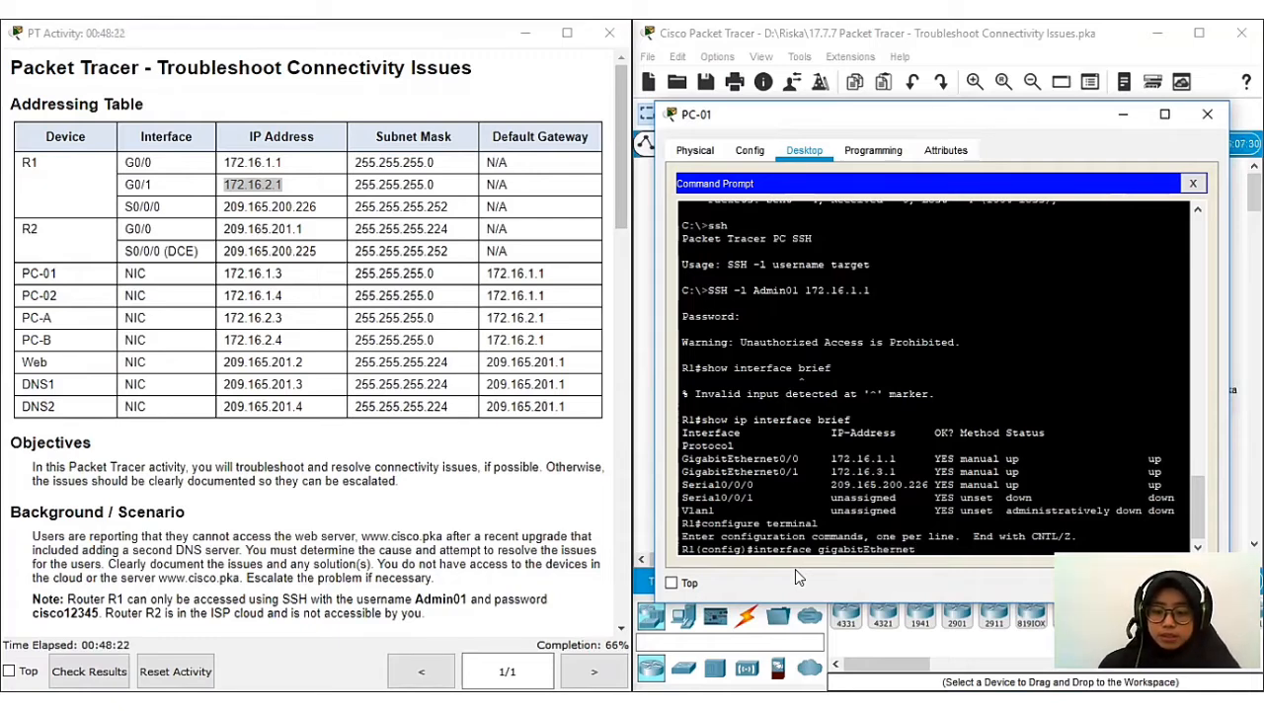
{"action": "type", "text": " 0/1"}
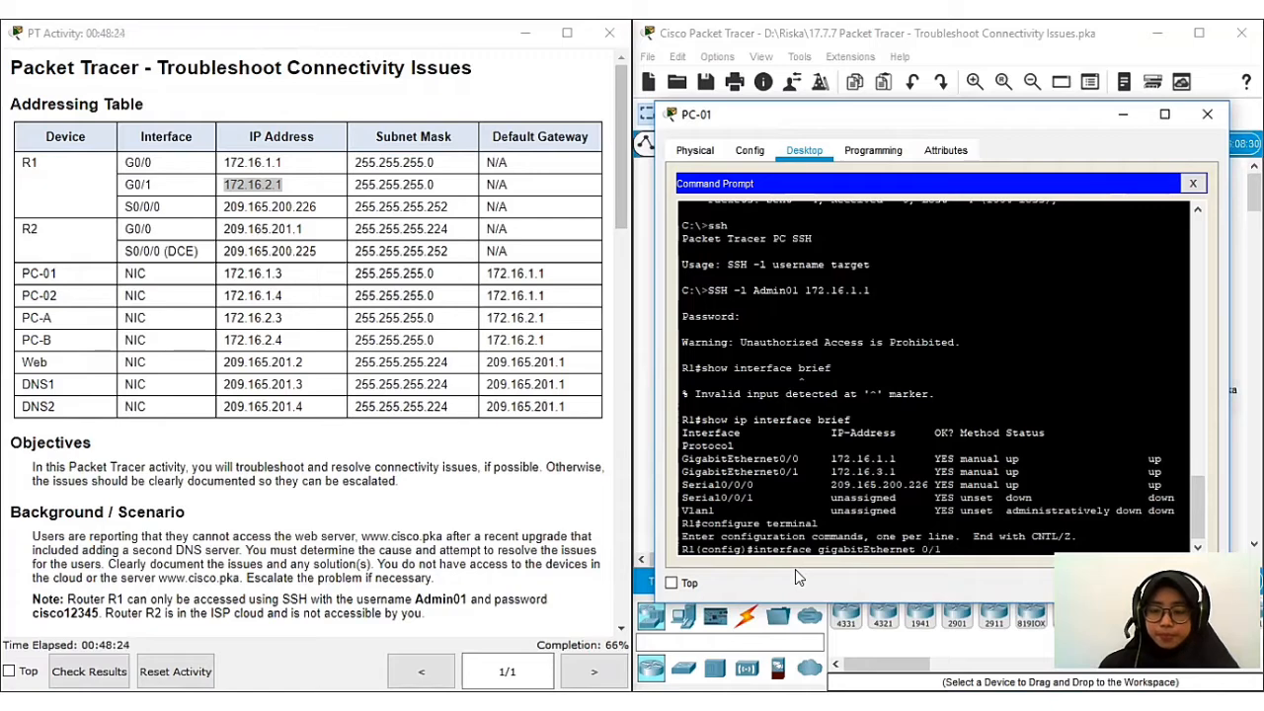
{"action": "key", "text": "Return"}
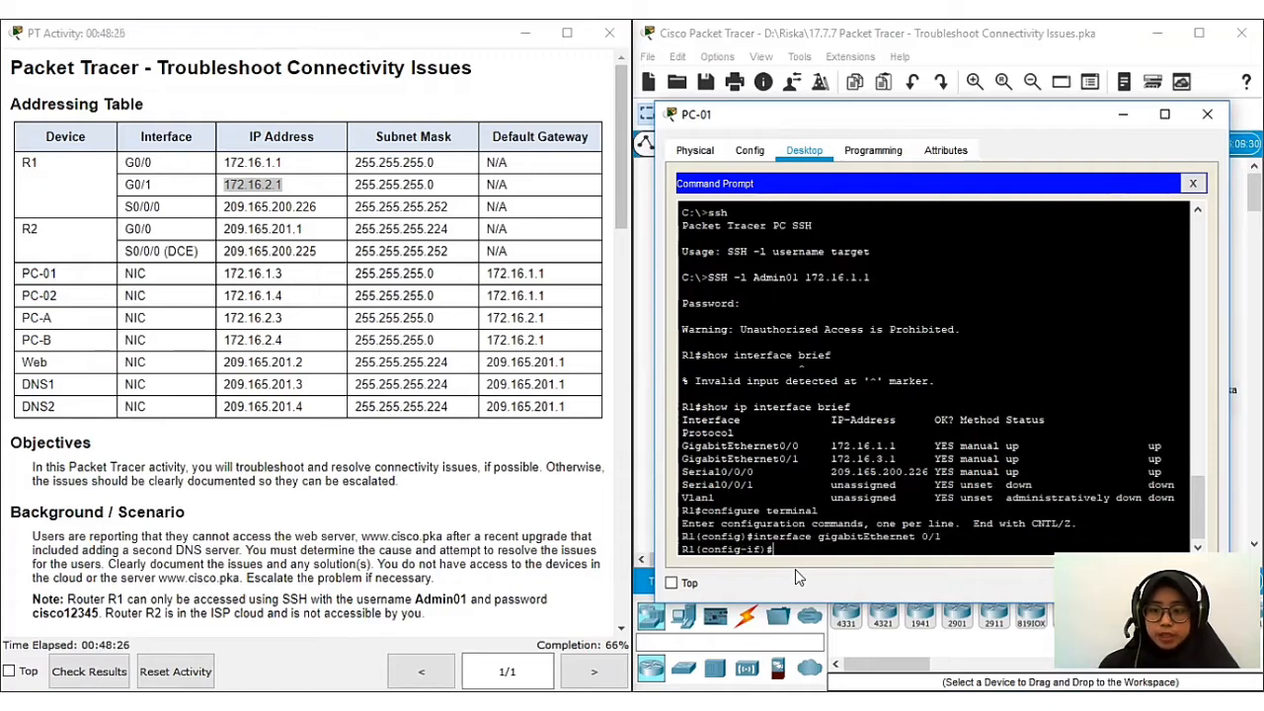
Step: Assign R1's G0/1 interface the address 172.16.2.1 with mask 255.255.255.0 and return to privileged EXEC mode
{"action": "type", "text": "ip "}
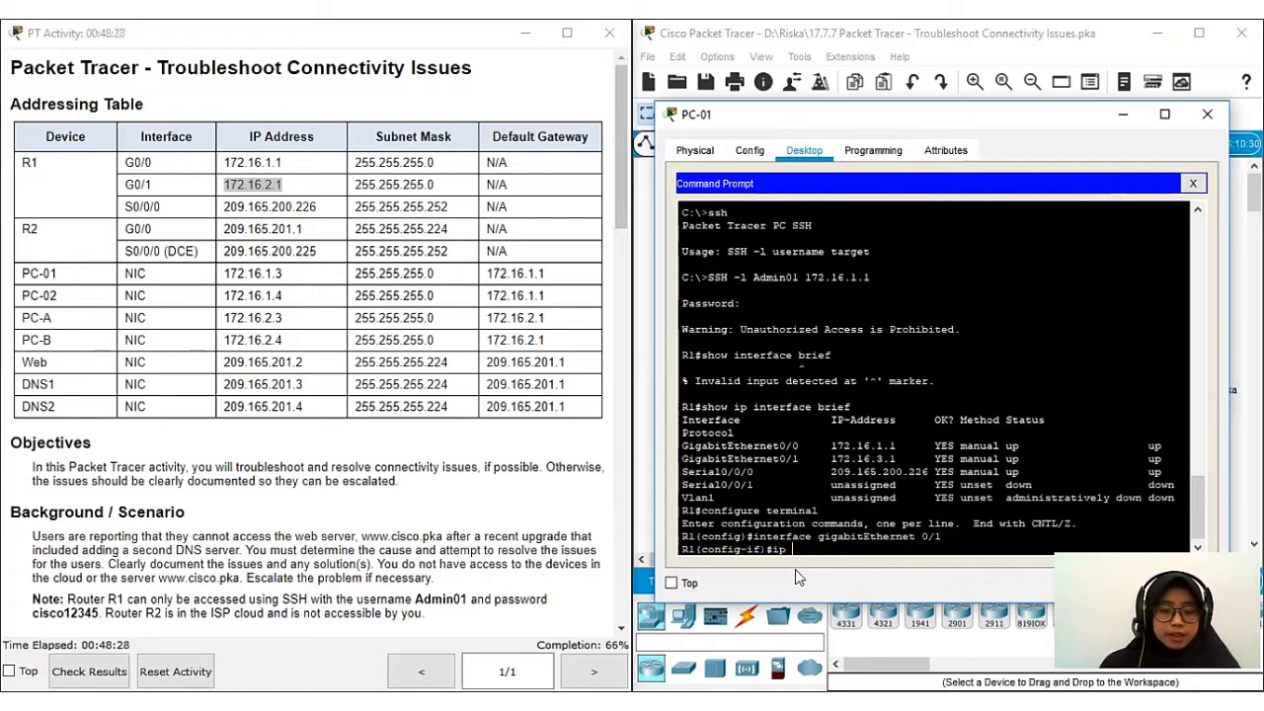
{"action": "type", "text": "address "}
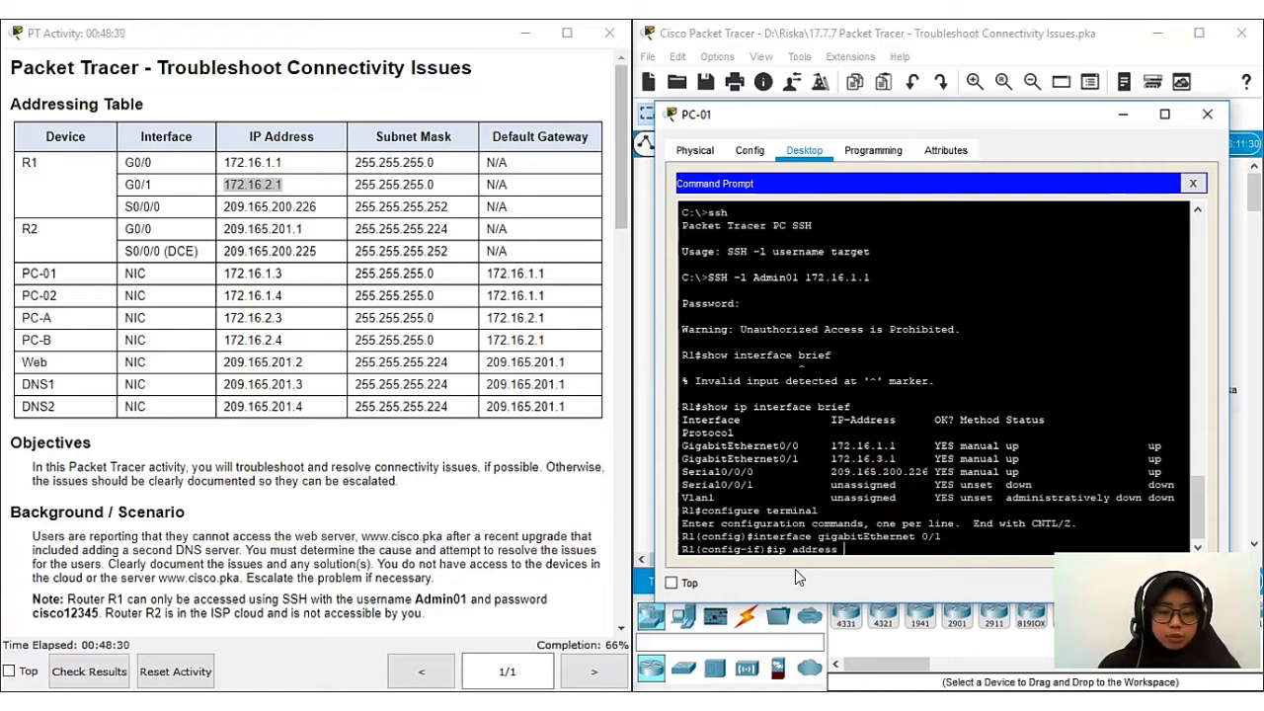
{"action": "type", "text": "172"}
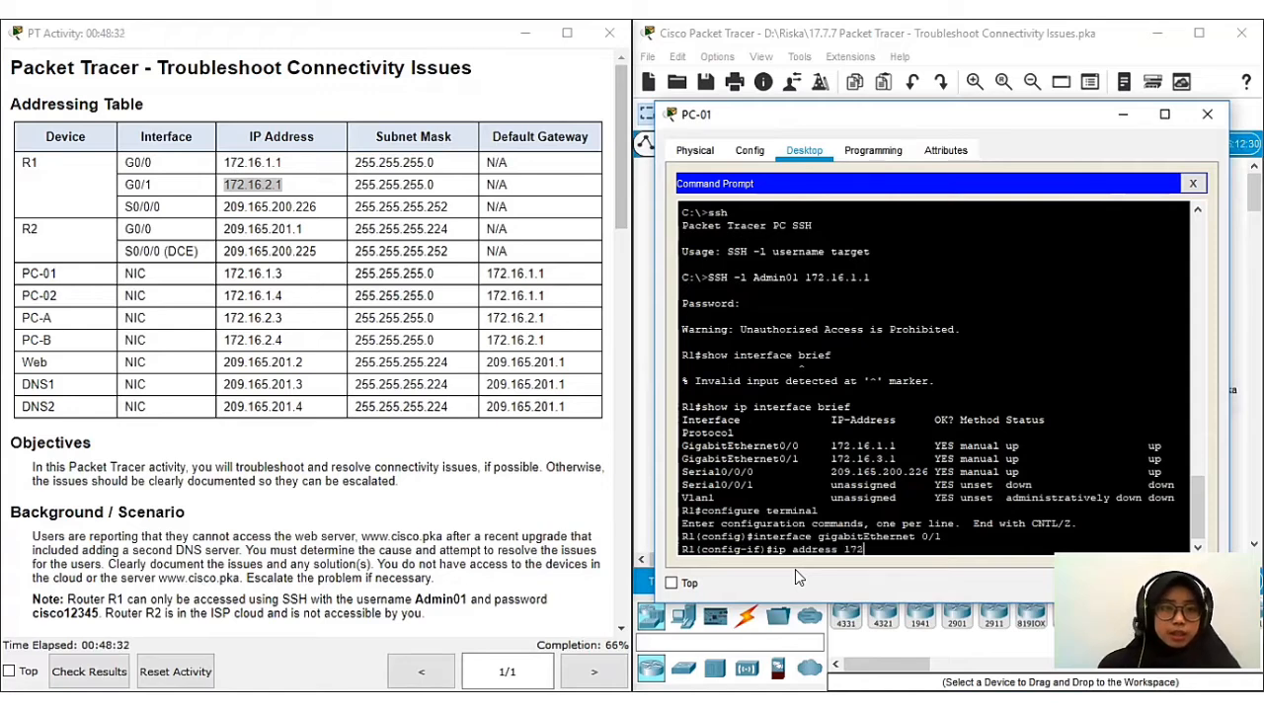
{"action": "type", "text": ".16"}
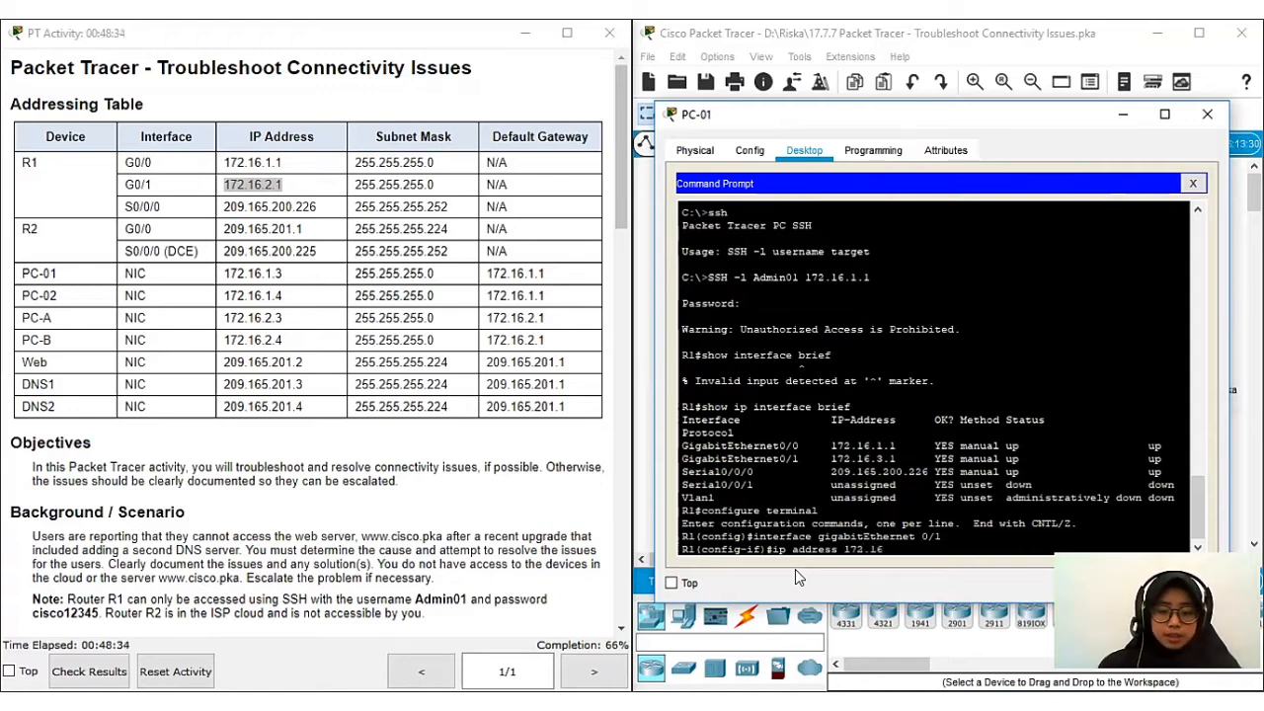
{"action": "type", "text": ".2.1 2"}
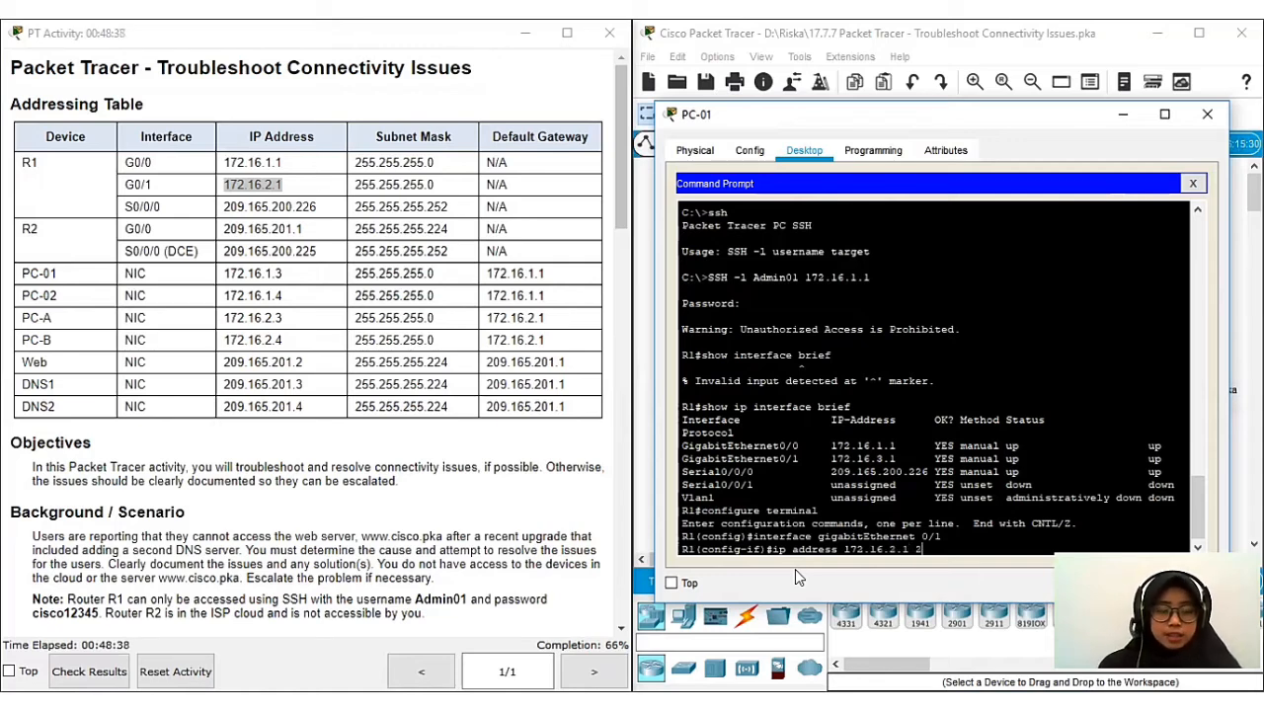
{"action": "type", "text": "55"}
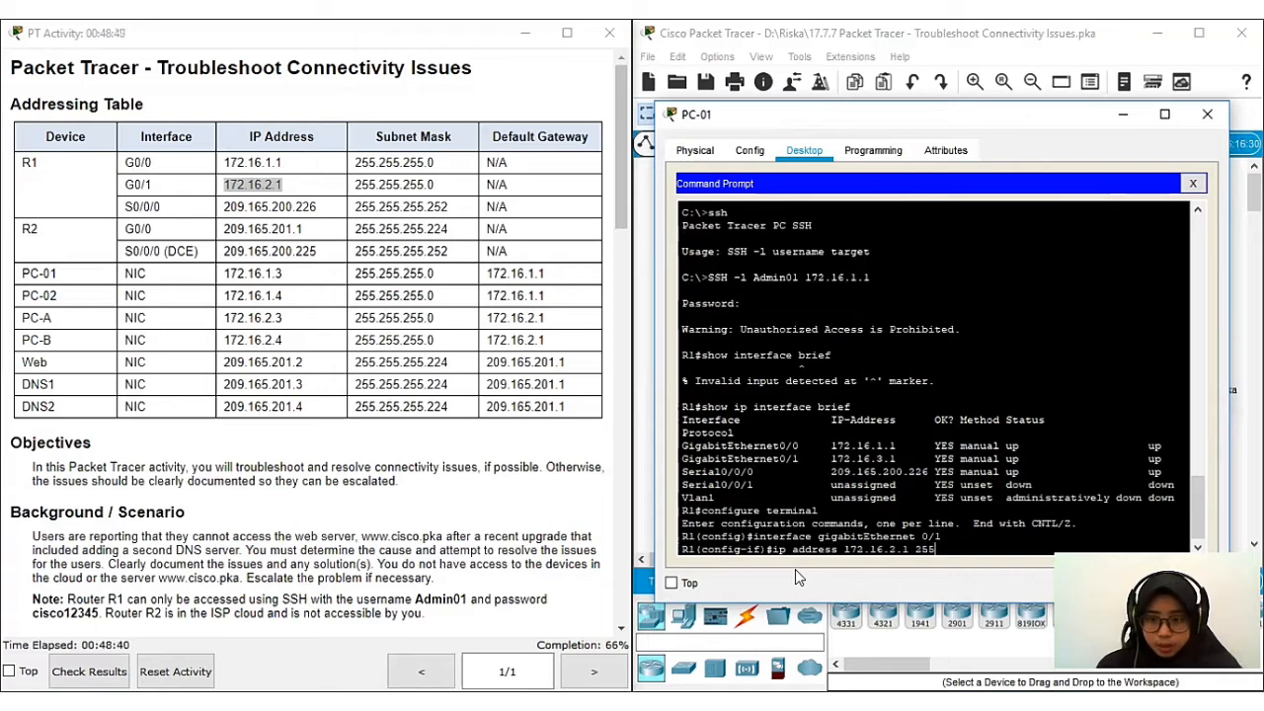
{"action": "type", "text": "."}
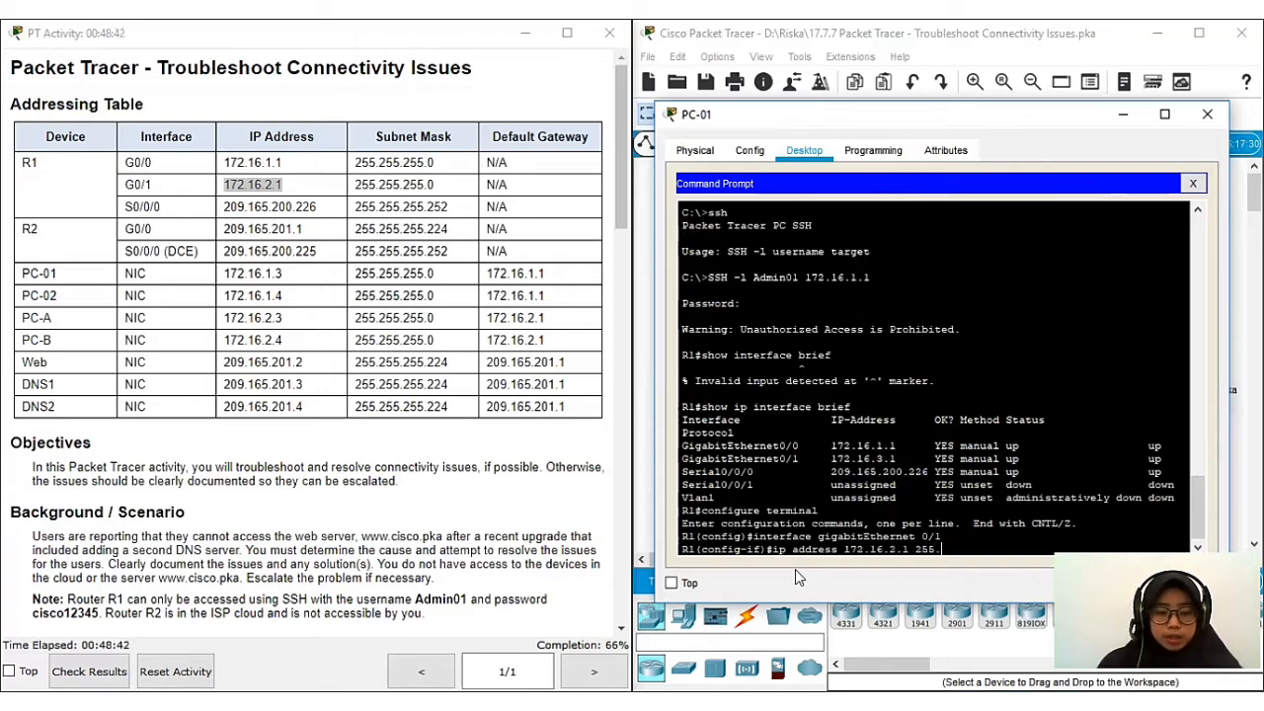
{"action": "type", "text": "255.25"}
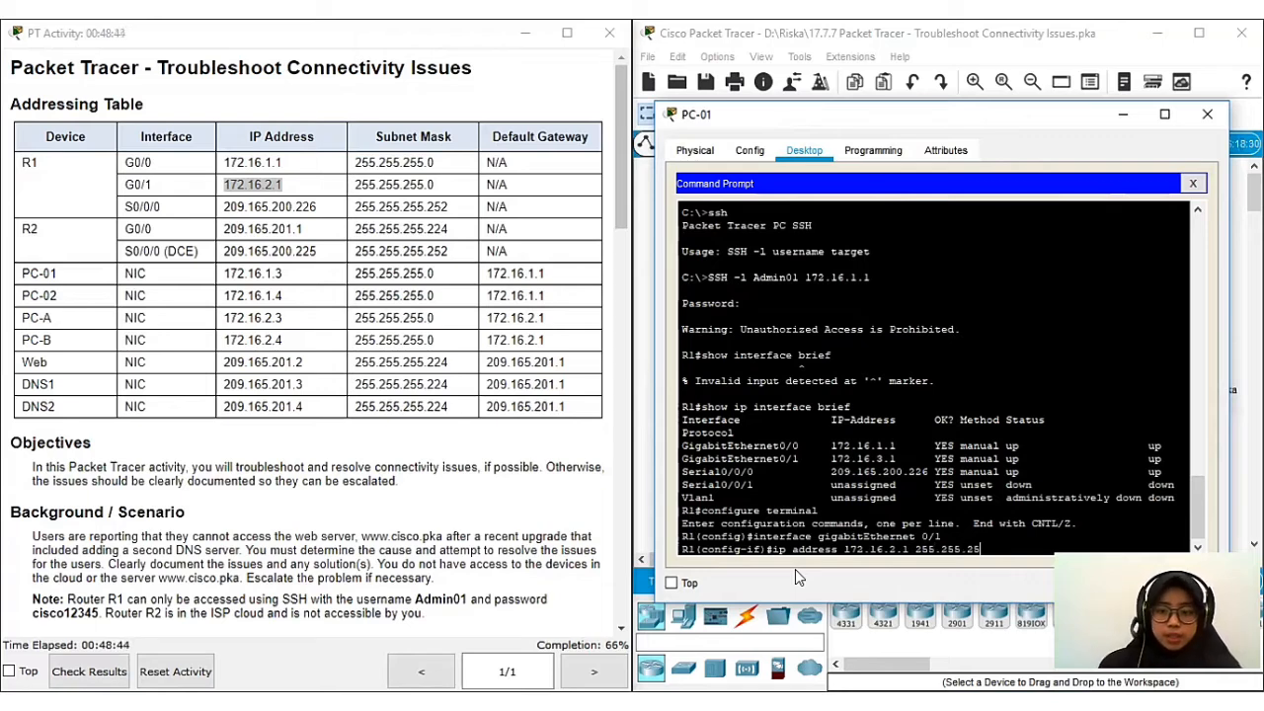
{"action": "type", "text": "5.0"}
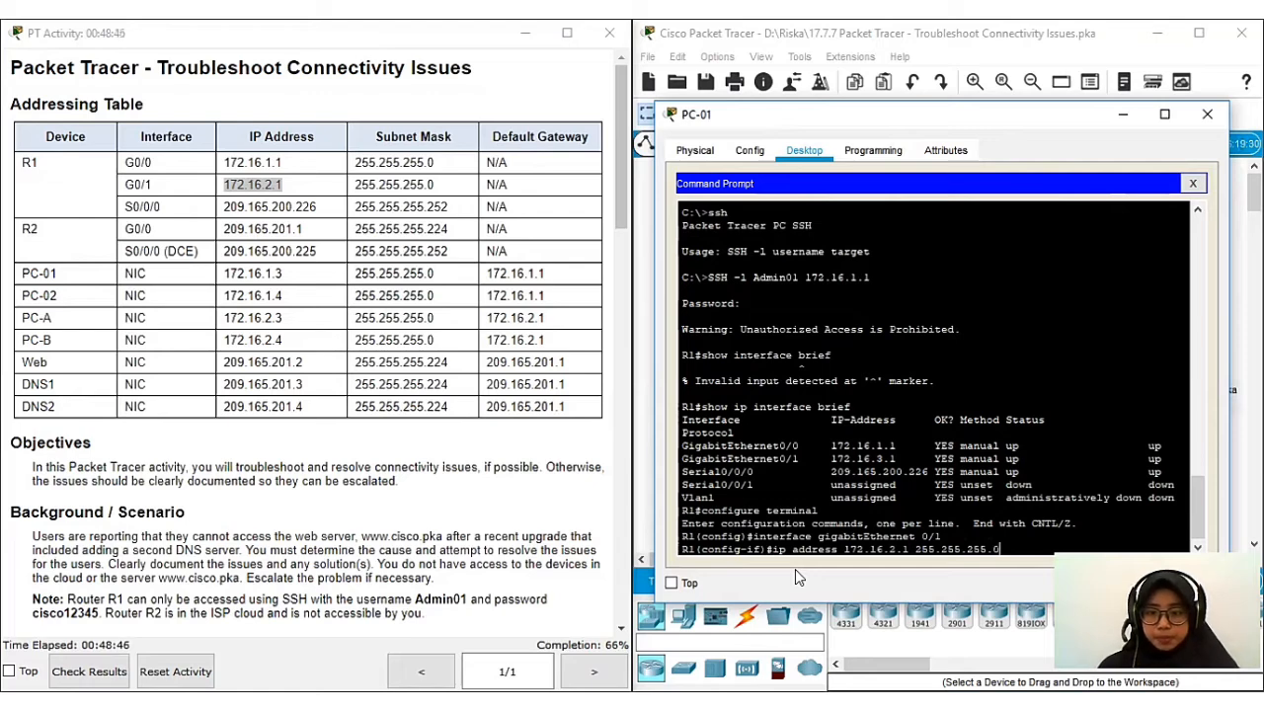
{"action": "key", "text": "Return"}
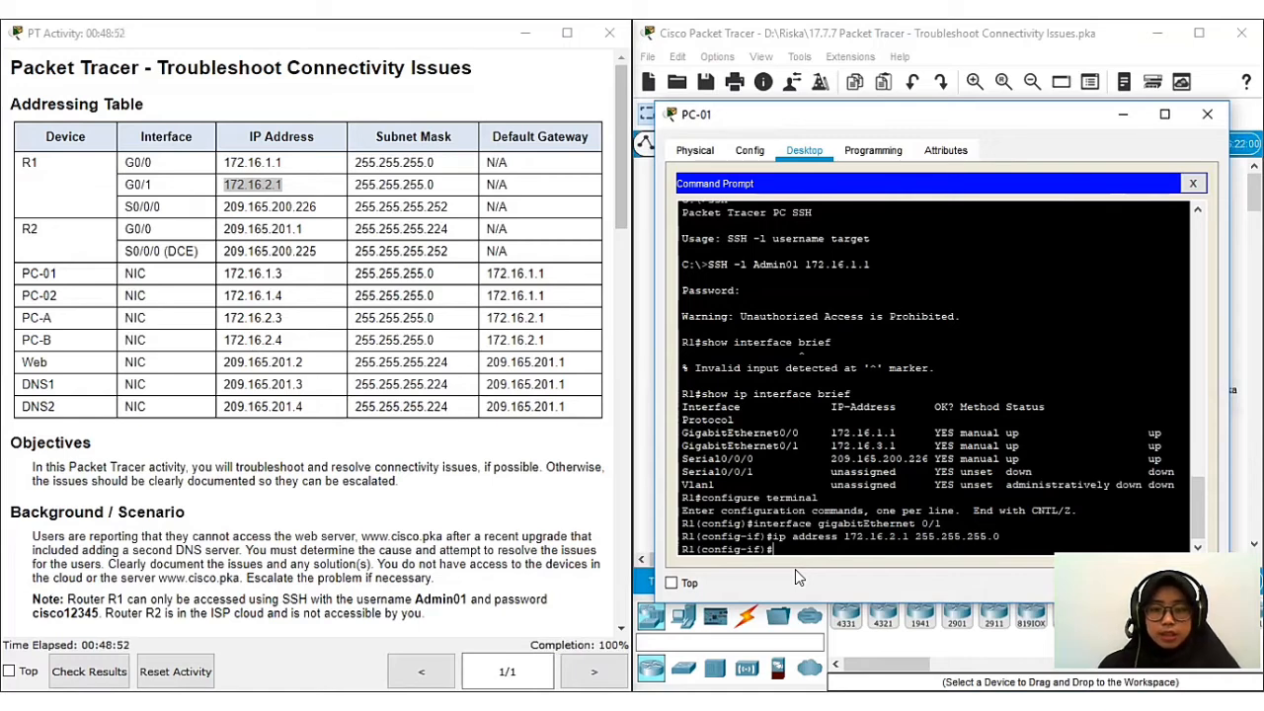
{"action": "key", "text": "ctrl+z"}
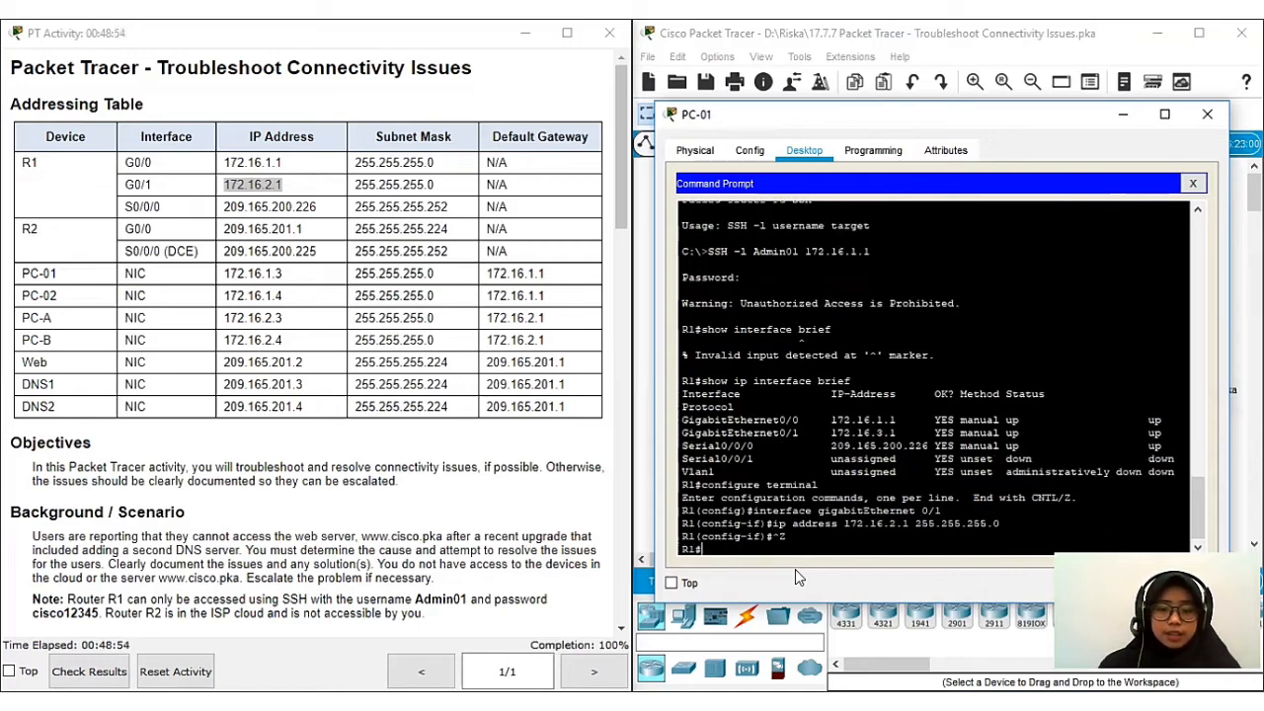
Step: Run show ip interface brief on R1 to check the G0/1 address, and close PC-01's Command Prompt
{"action": "type", "text": "show "}
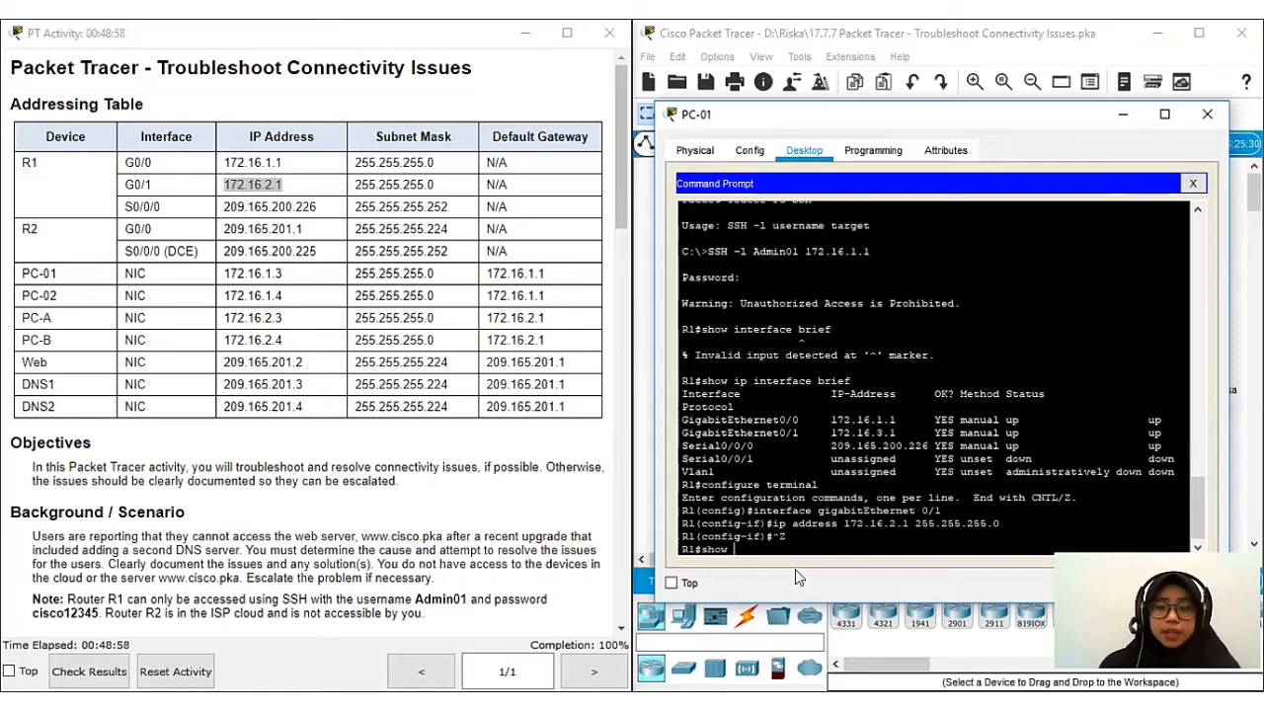
{"action": "type", "text": "ip"}
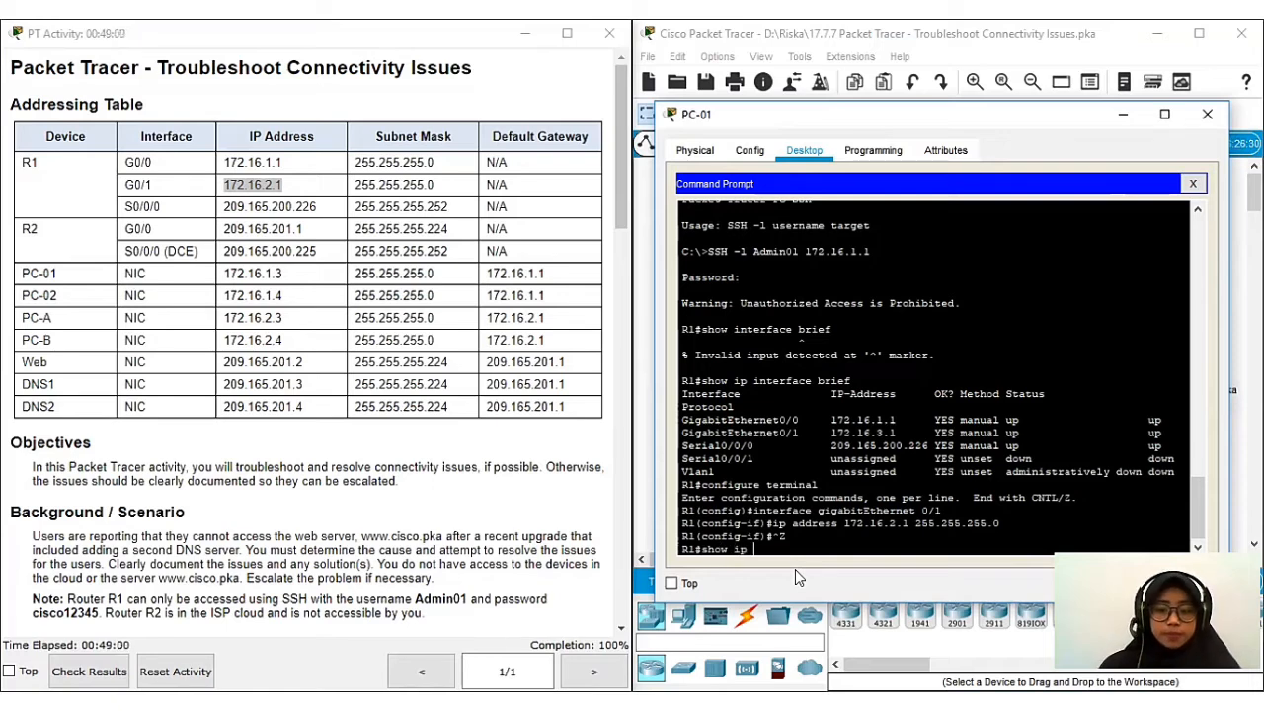
{"action": "type", "text": " inter"}
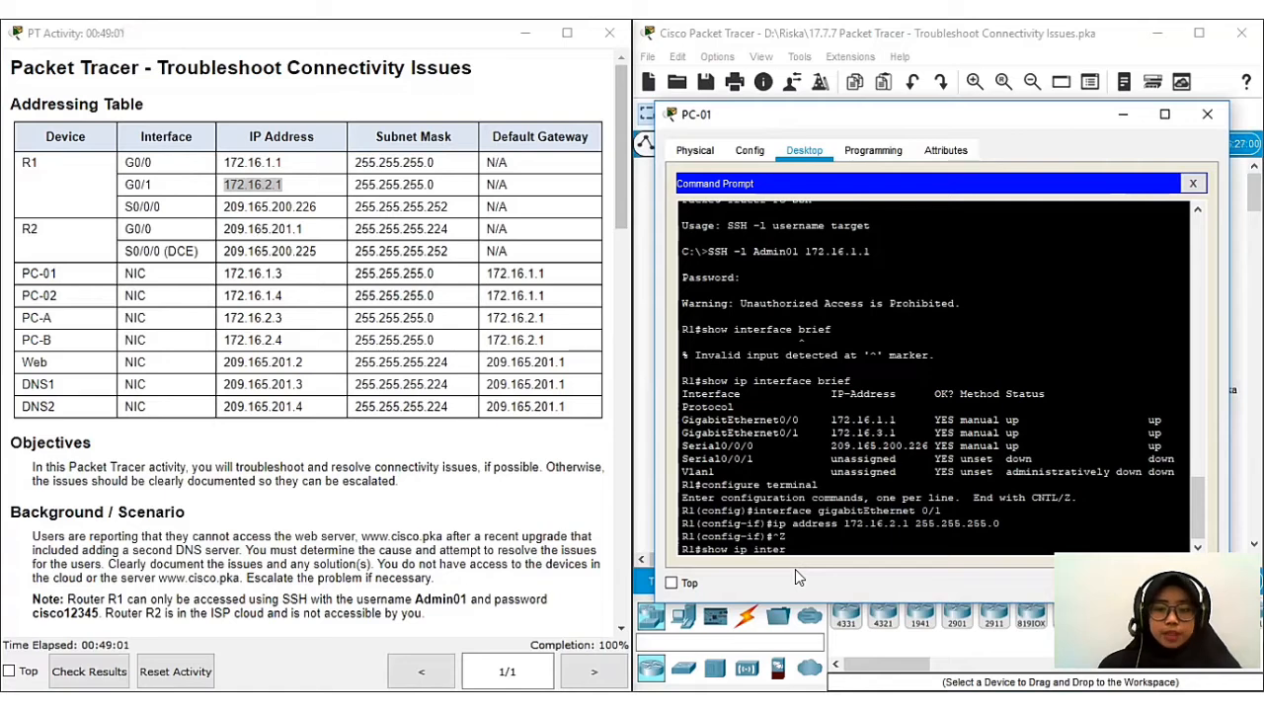
{"action": "type", "text": "face br"}
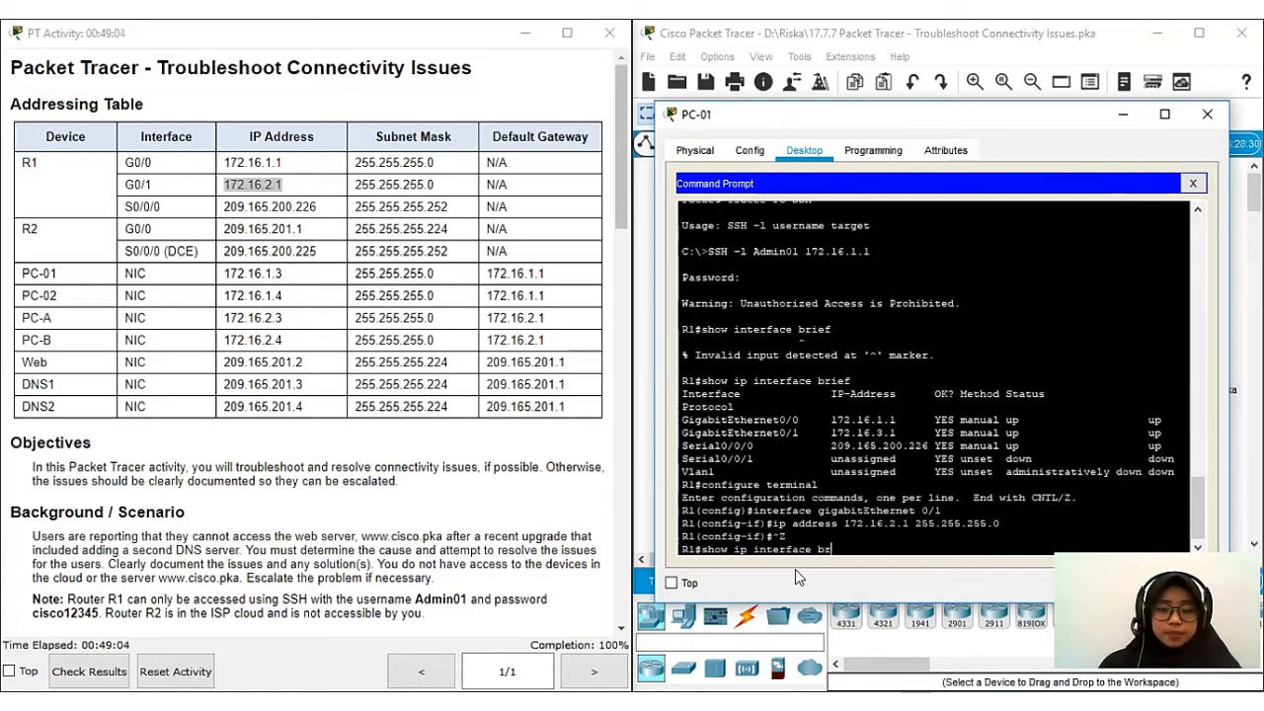
{"action": "type", "text": "ief"}
{"action": "key", "text": "Return"}
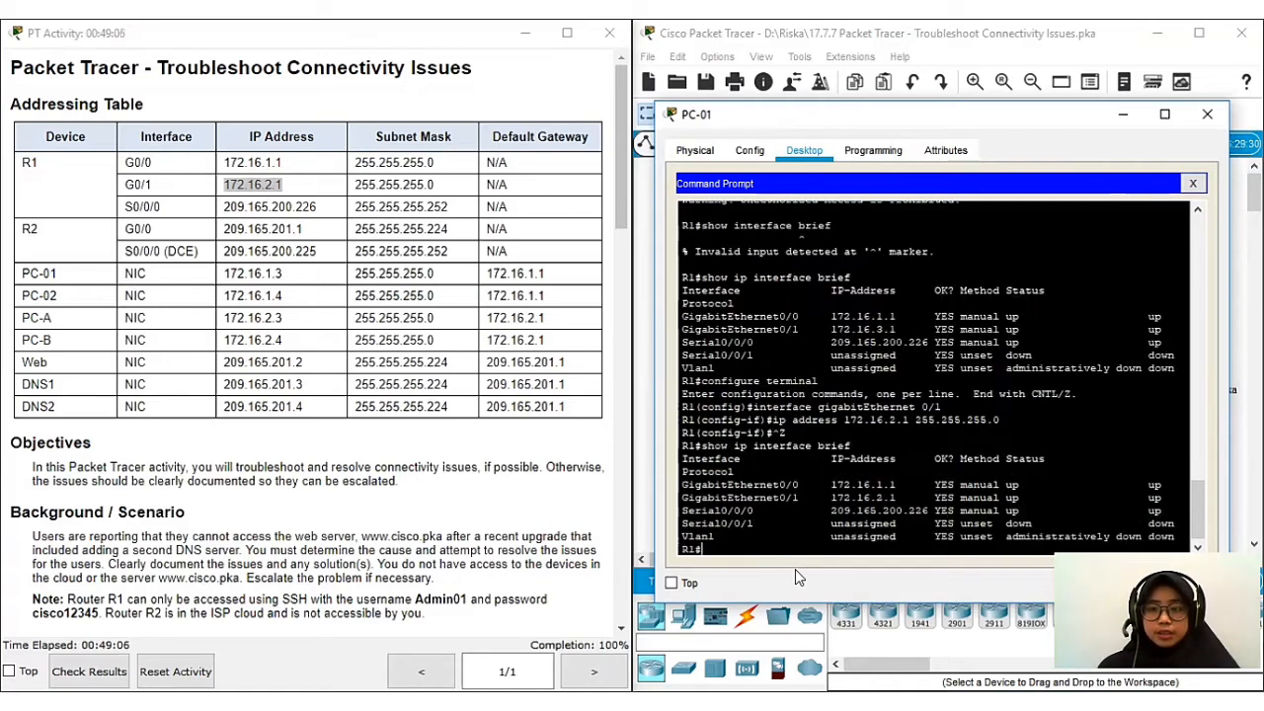
{"action": "left_click", "coordinate": [1194, 186]}
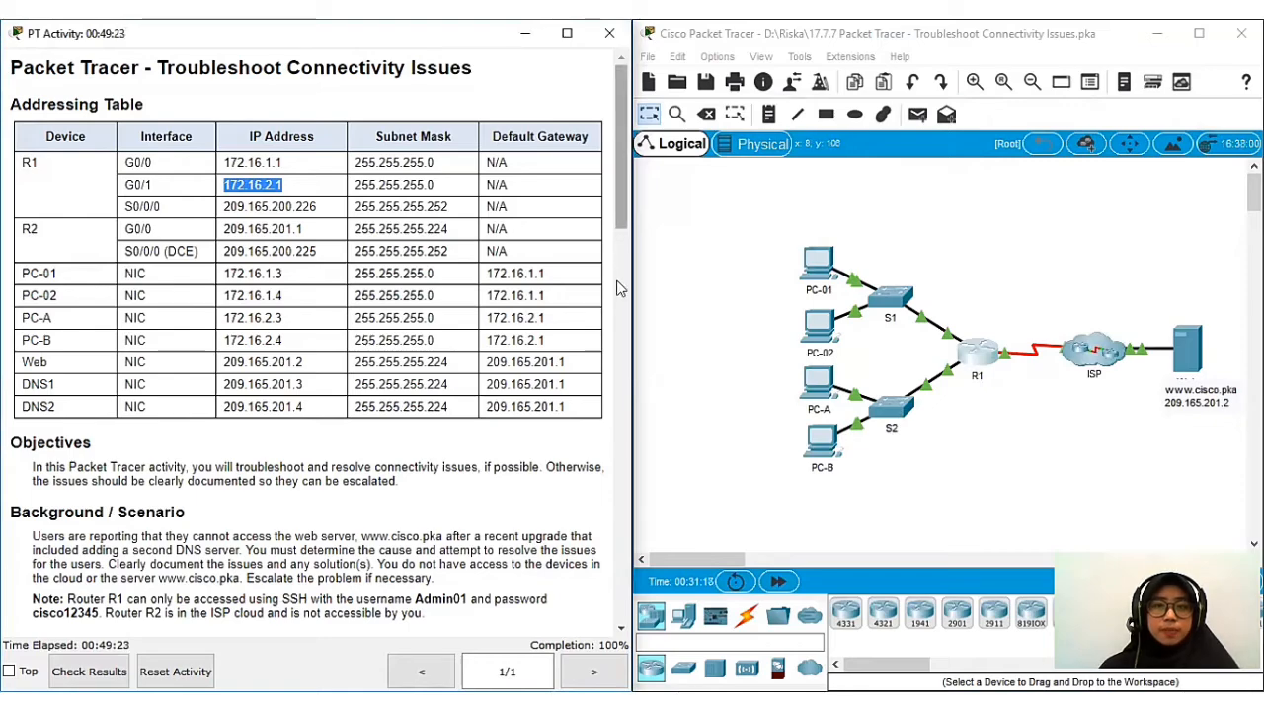
Step: Find the Step 3 connectivity tests for PC-A in the activity instructions
{"action": "scroll", "coordinate": [616, 296], "scroll_direction": "down", "scroll_amount": 5}
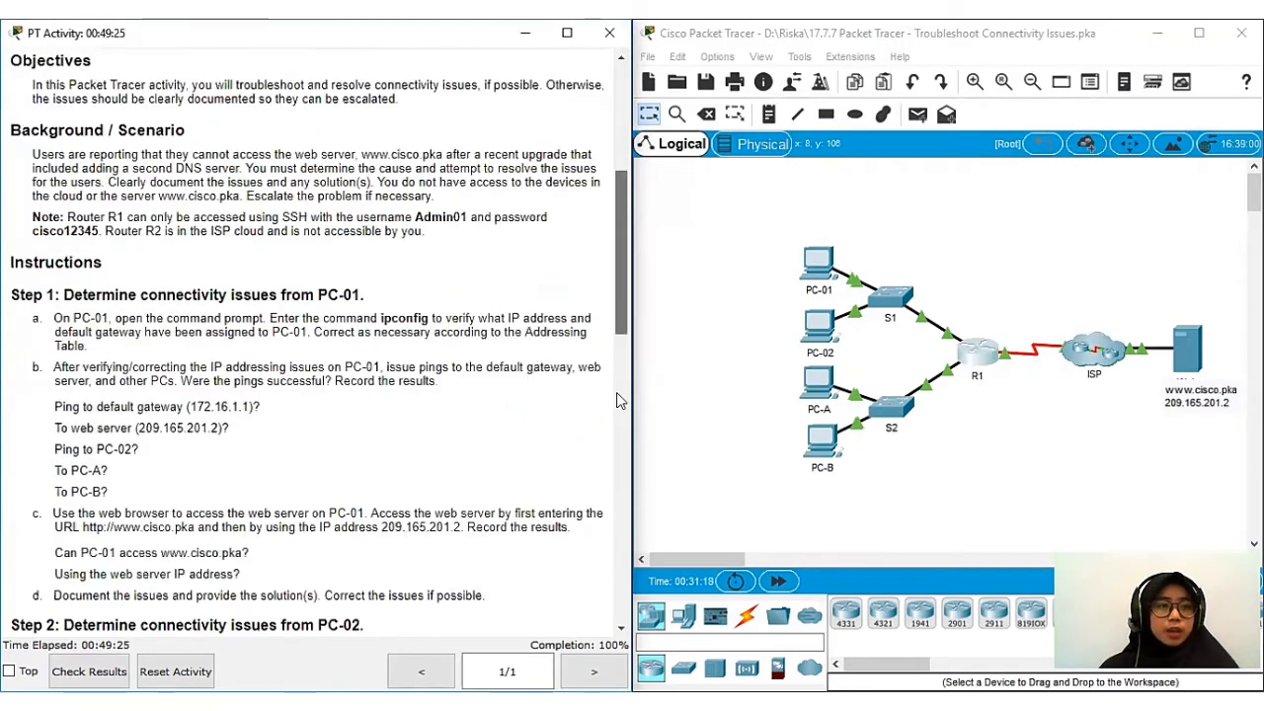
{"action": "scroll", "coordinate": [616, 392], "scroll_direction": "down", "scroll_amount": 4}
{"action": "scroll", "coordinate": [622, 437], "scroll_direction": "down", "scroll_amount": 4}
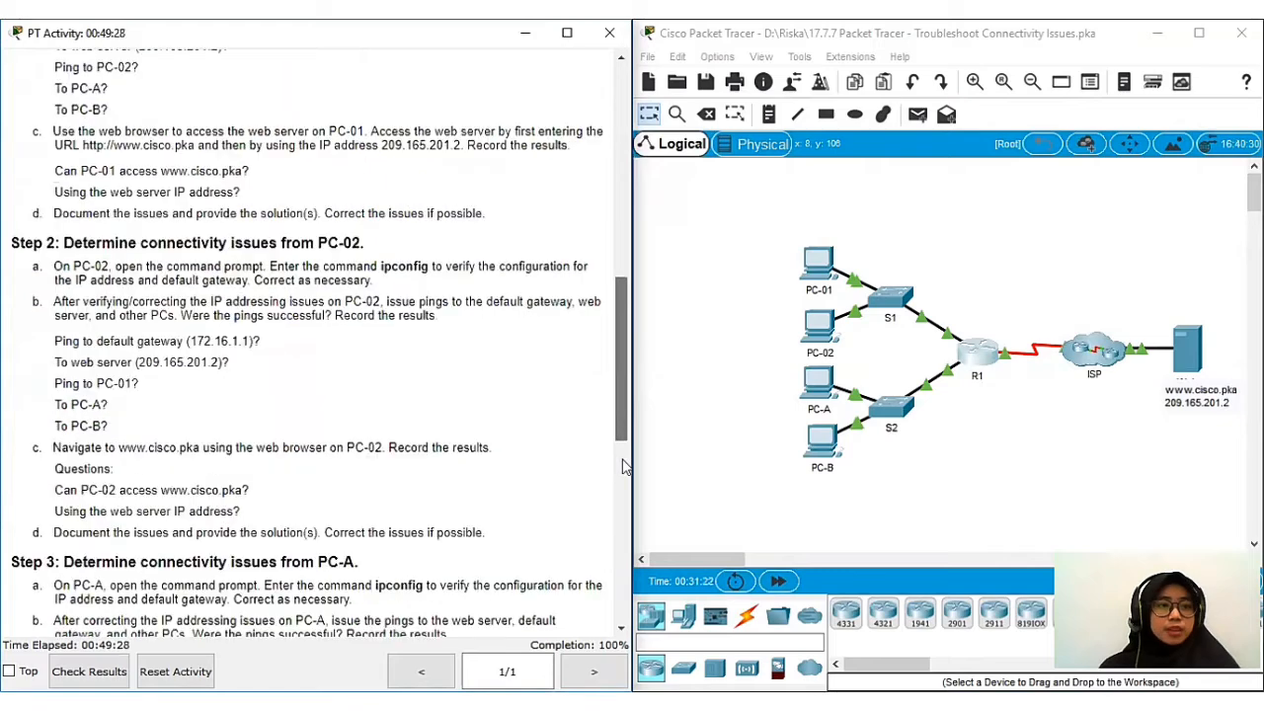
{"action": "scroll", "coordinate": [622, 463], "scroll_direction": "down", "scroll_amount": 1}
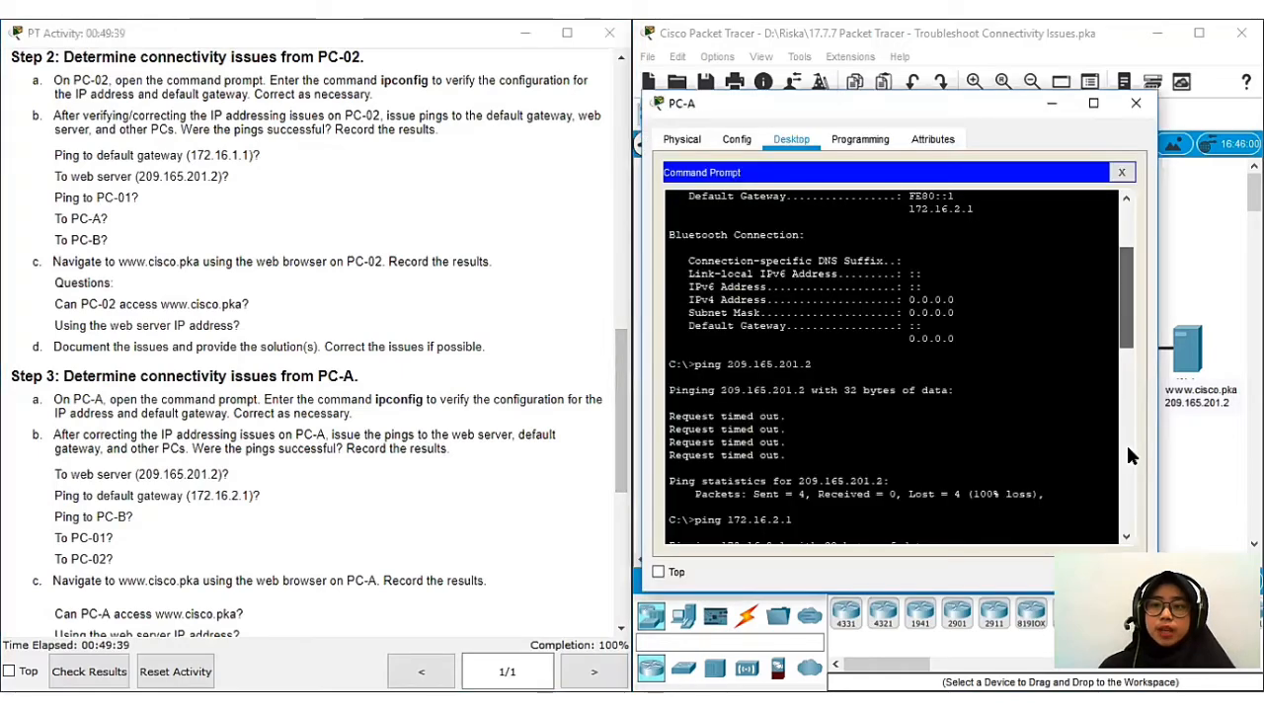
Step: Ping the web server at 209.165.201.2 from PC-A's Command Prompt
{"action": "scroll", "coordinate": [1125, 442], "scroll_direction": "down", "scroll_amount": 10}
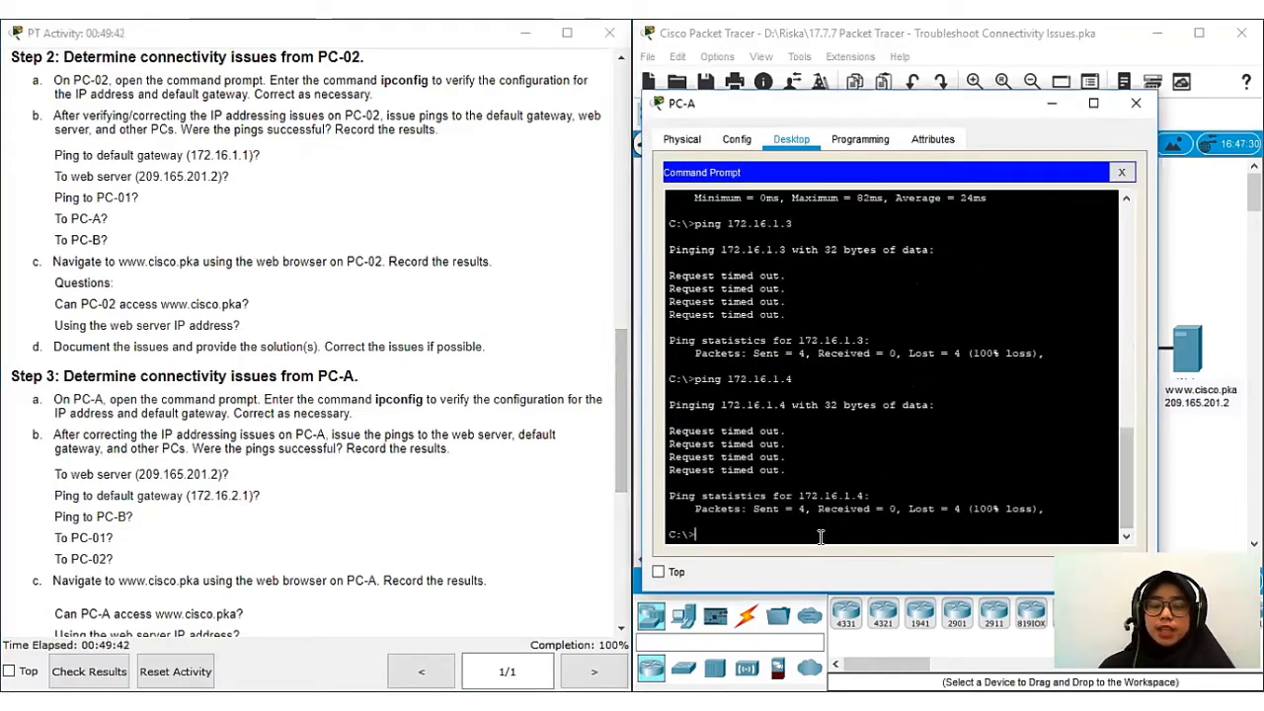
{"action": "type", "text": "ping "}
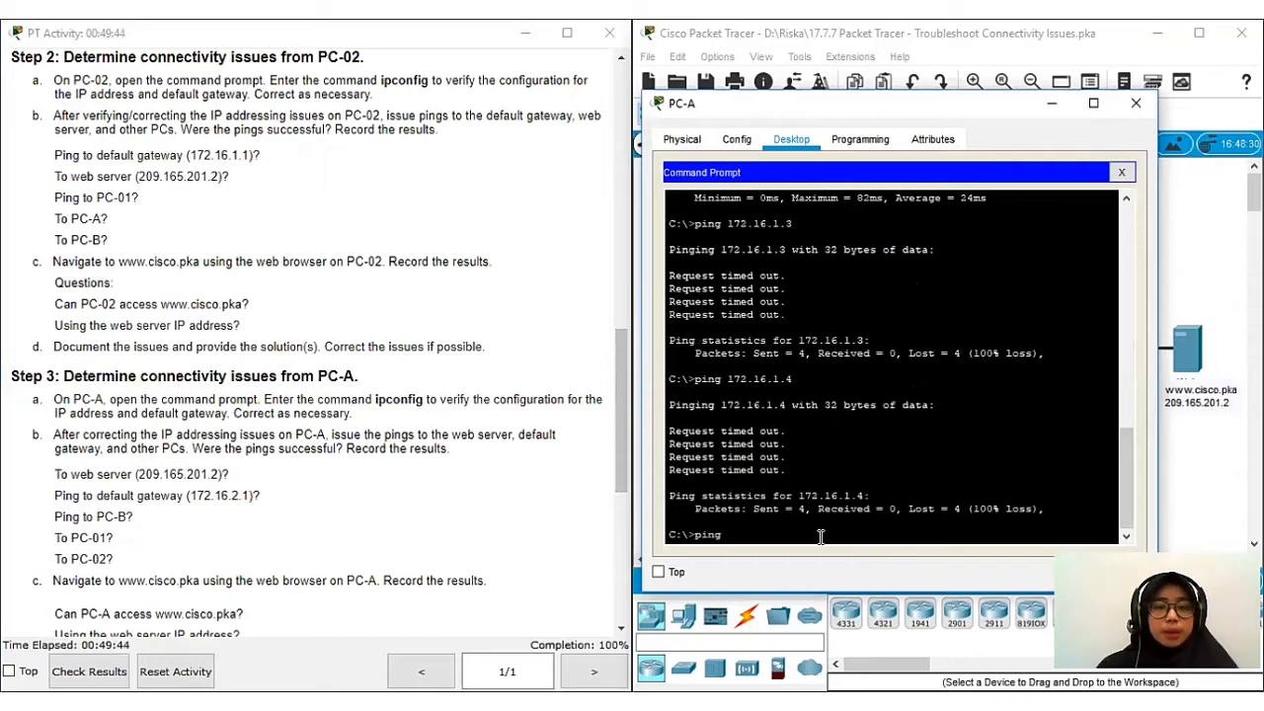
{"action": "type", "text": "2"}
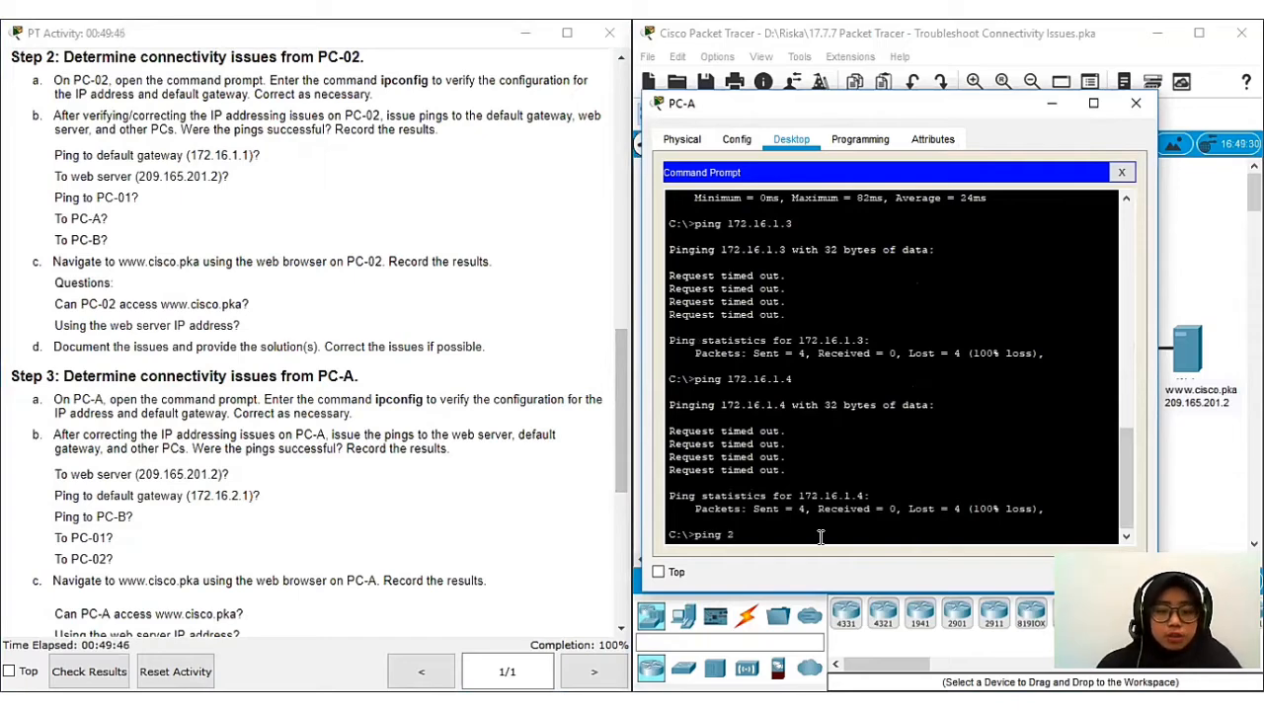
{"action": "type", "text": "09.165.201."}
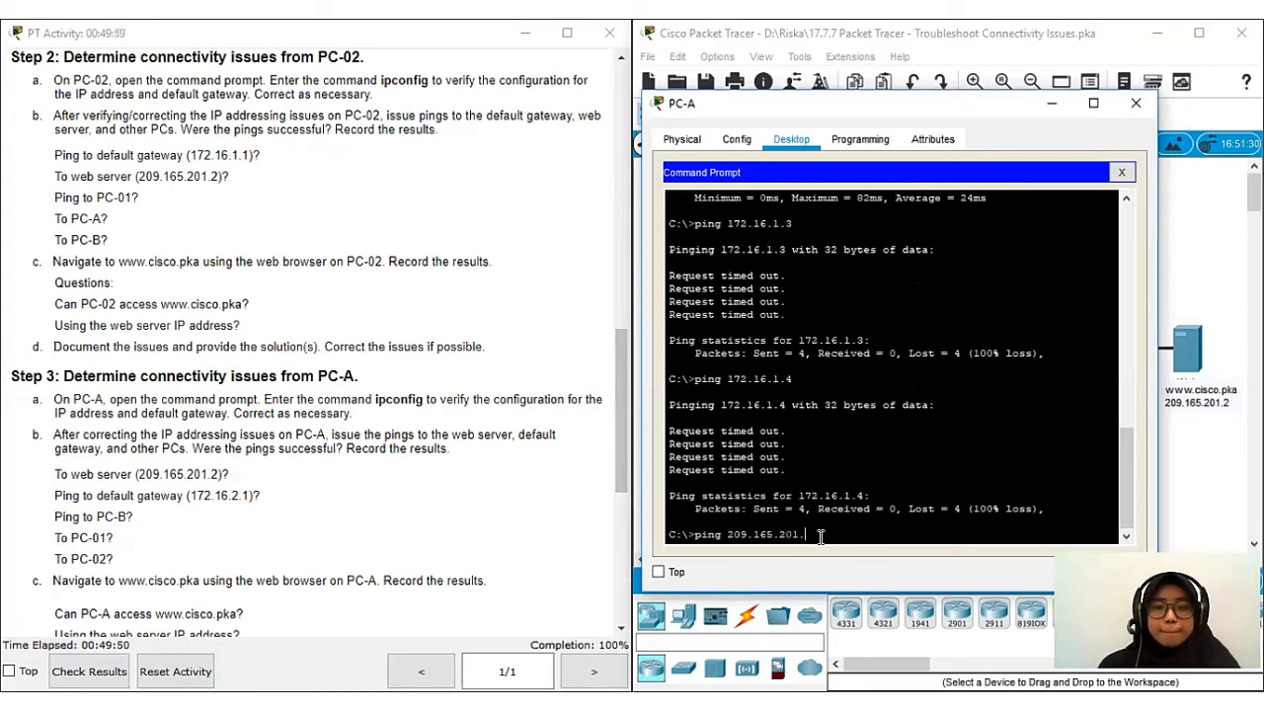
{"action": "type", "text": "2"}
{"action": "key", "text": "Return"}
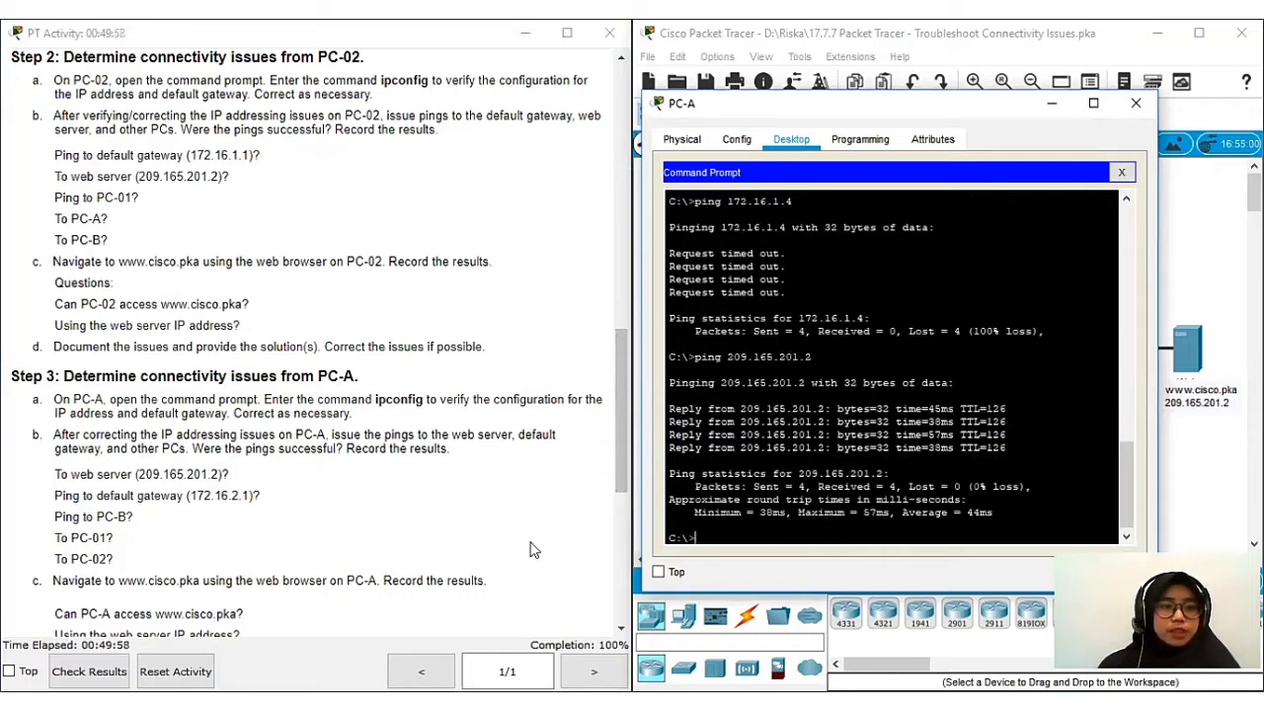
Step: Ping PC-A's default gateway at 172.16.2.1
{"action": "type", "text": "p"}
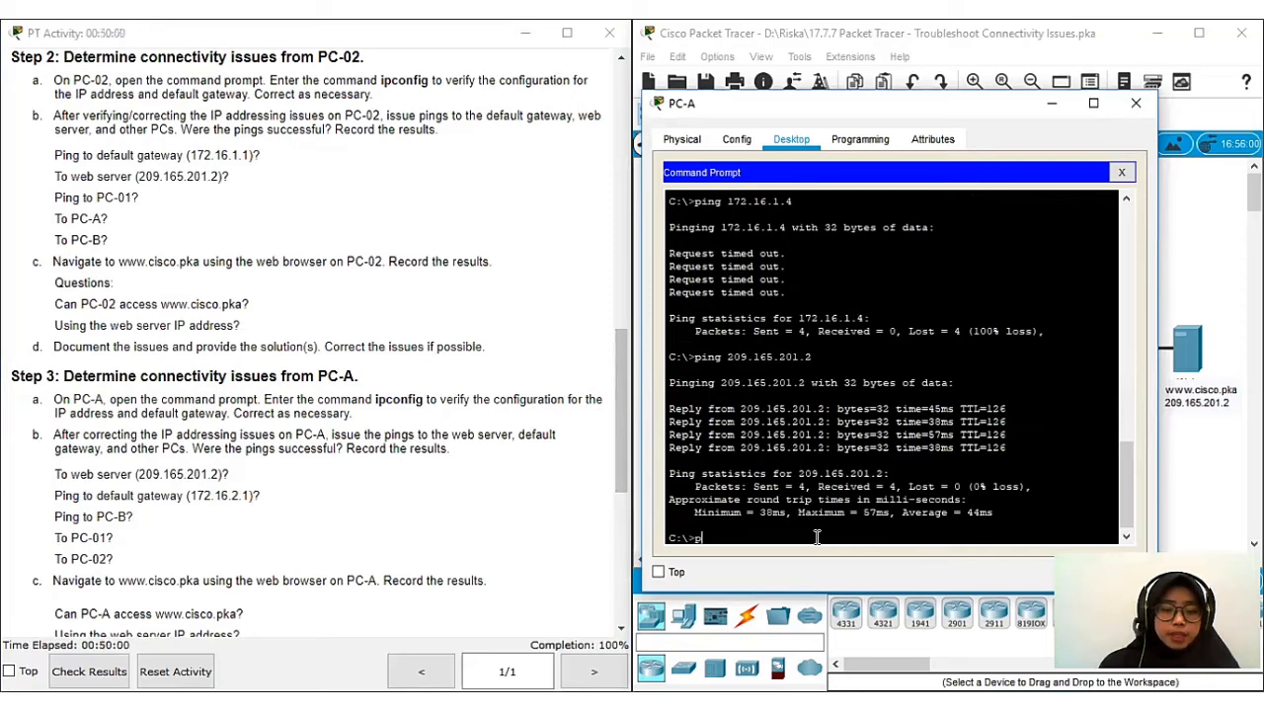
{"action": "type", "text": "ing 172"}
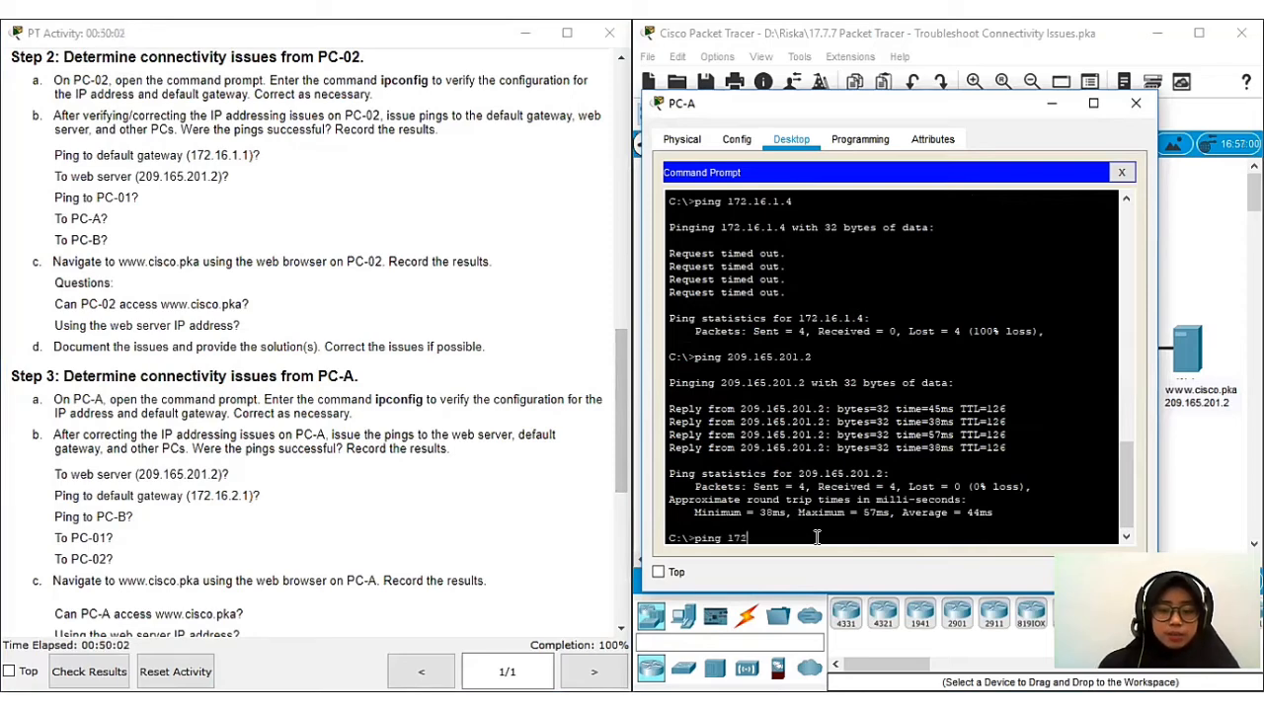
{"action": "type", "text": ".16.2.1"}
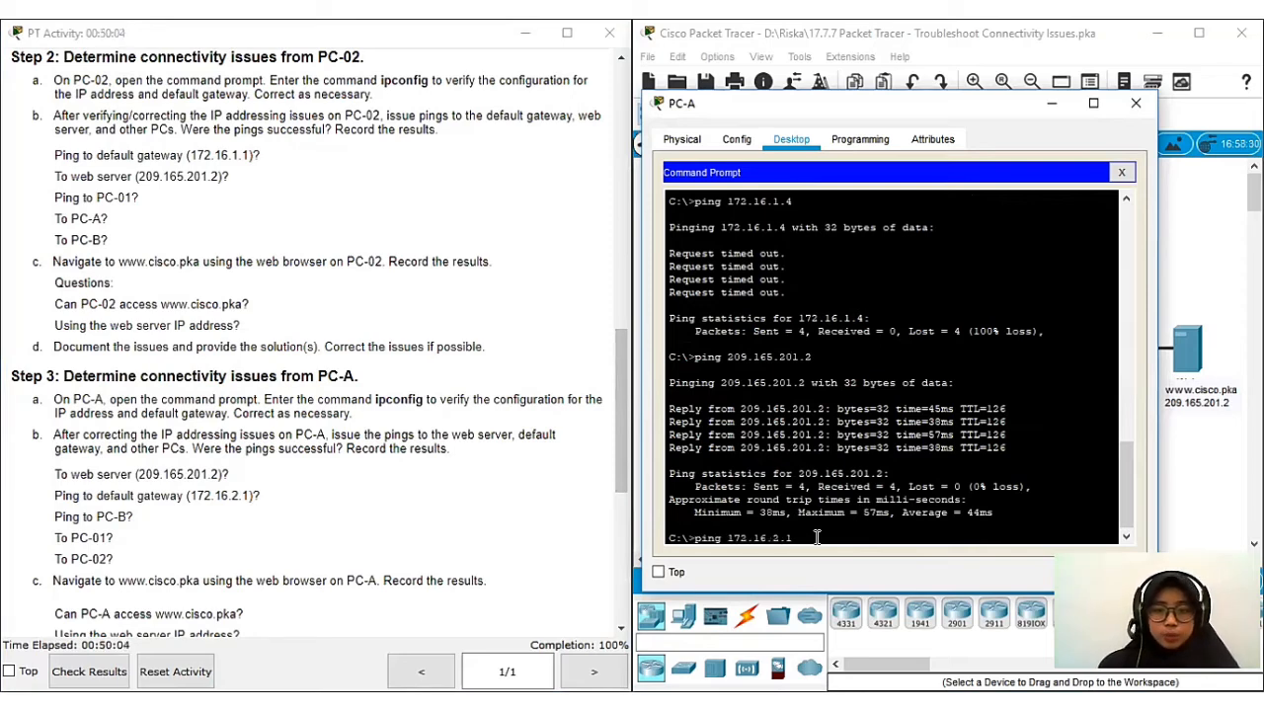
{"action": "key", "text": "Return"}
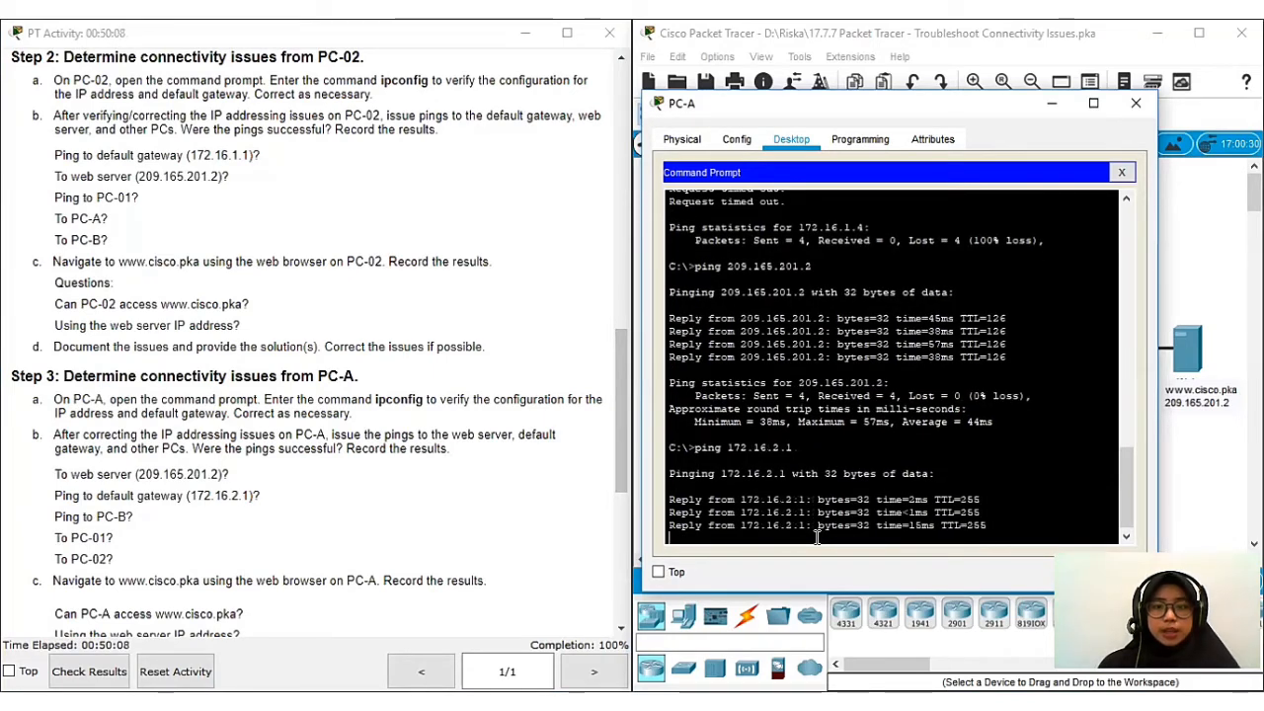
Step: Ping PC-01 at 172.16.1.3 and PC-02 at 172.16.1.4 from PC-A
{"action": "type", "text": "ping 172.16.1"}
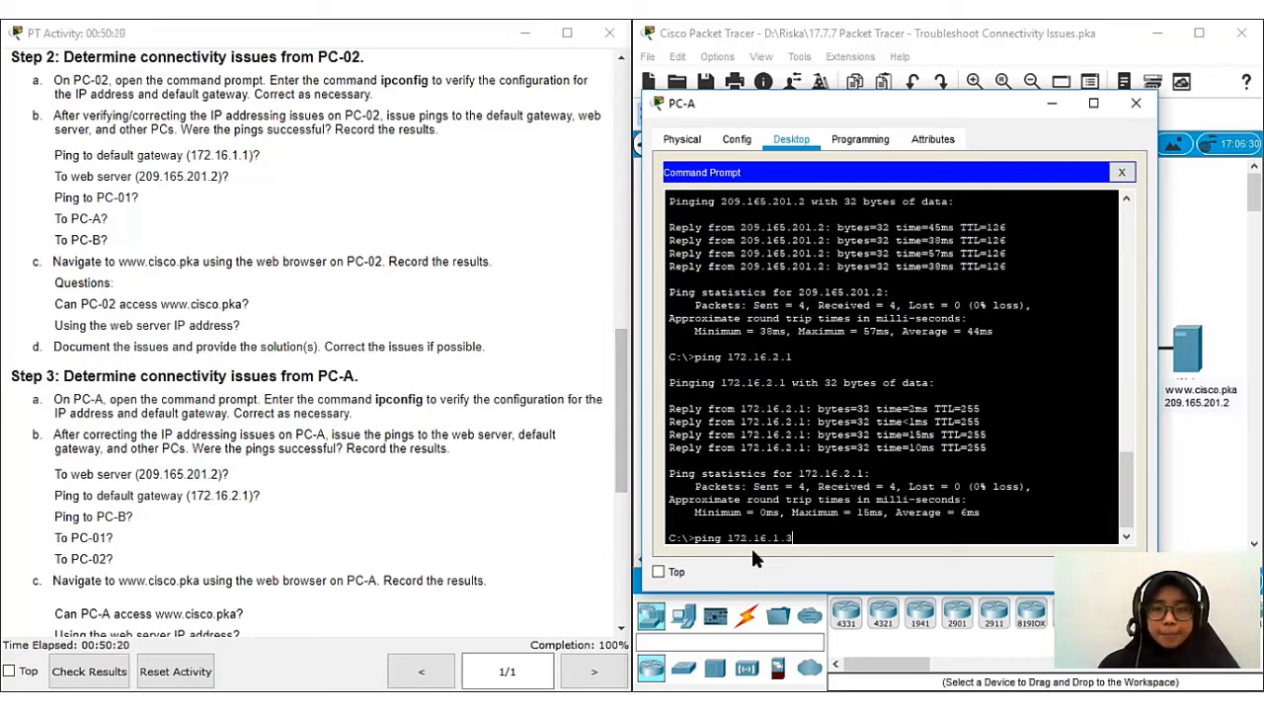
{"action": "type", "text": ".3"}
{"action": "key", "text": "Return"}
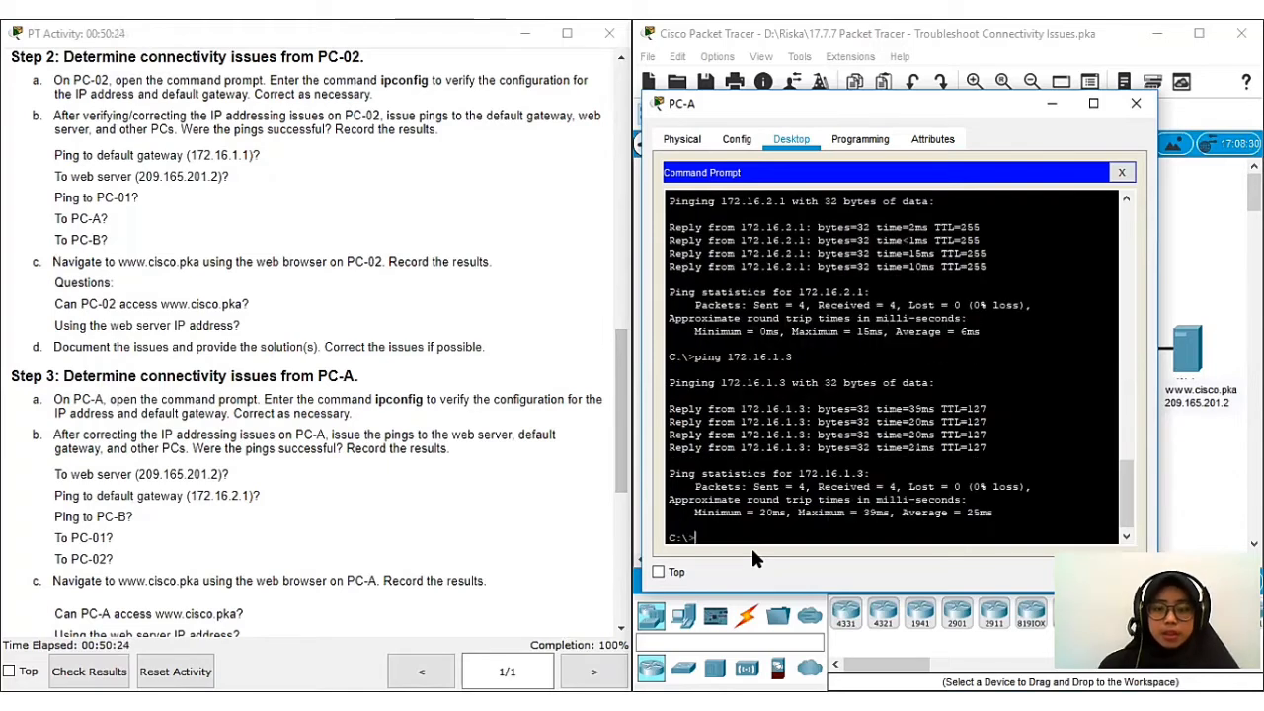
{"action": "type", "text": "ping"}
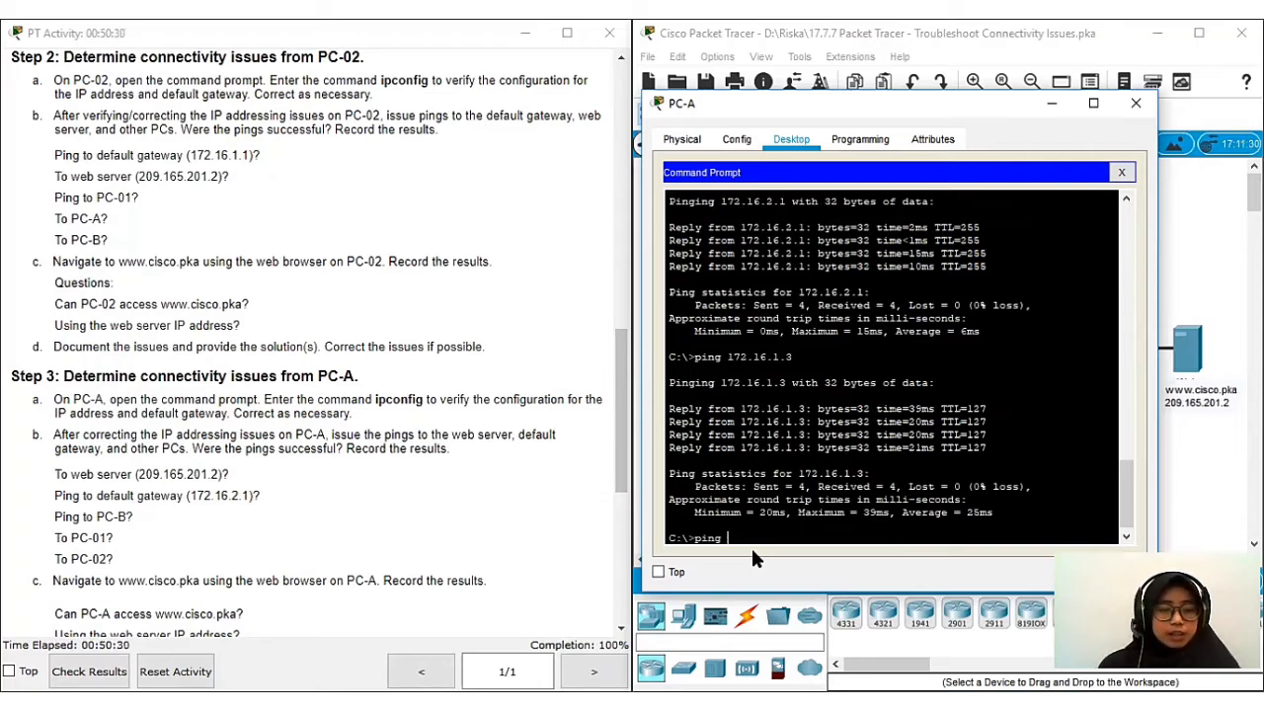
{"action": "type", "text": " 1"}
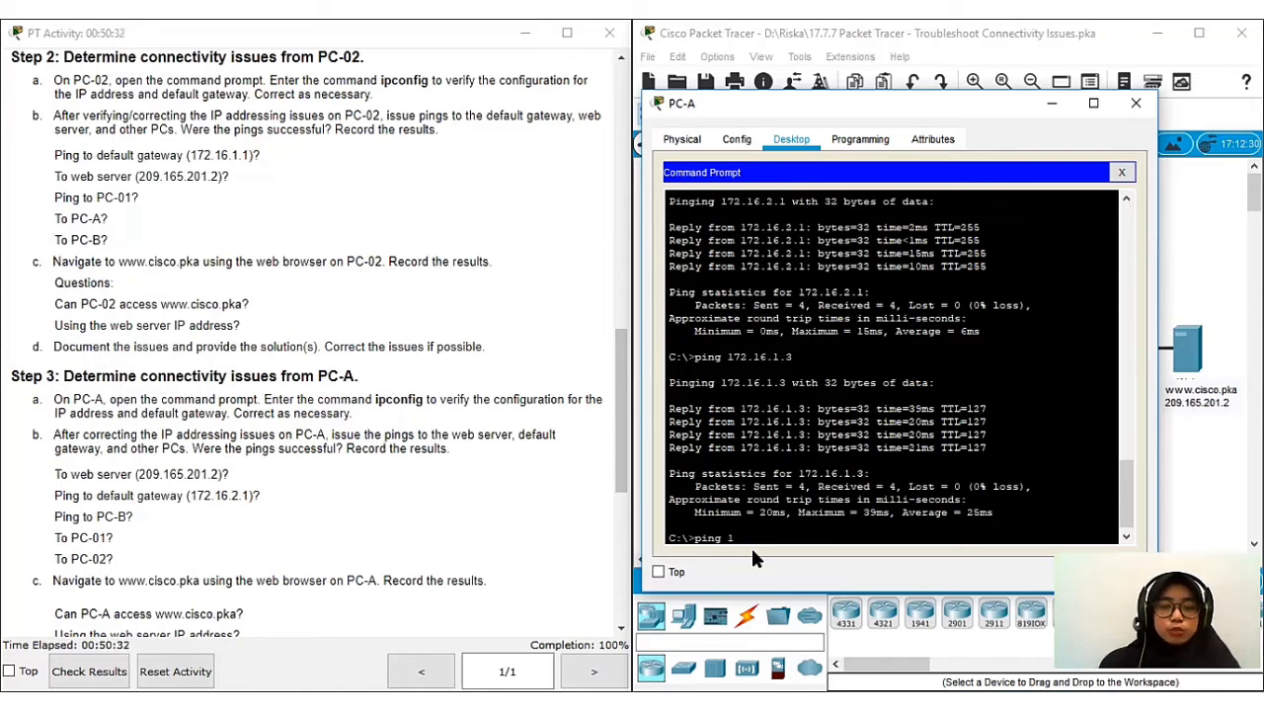
{"action": "type", "text": "72.16.1.4"}
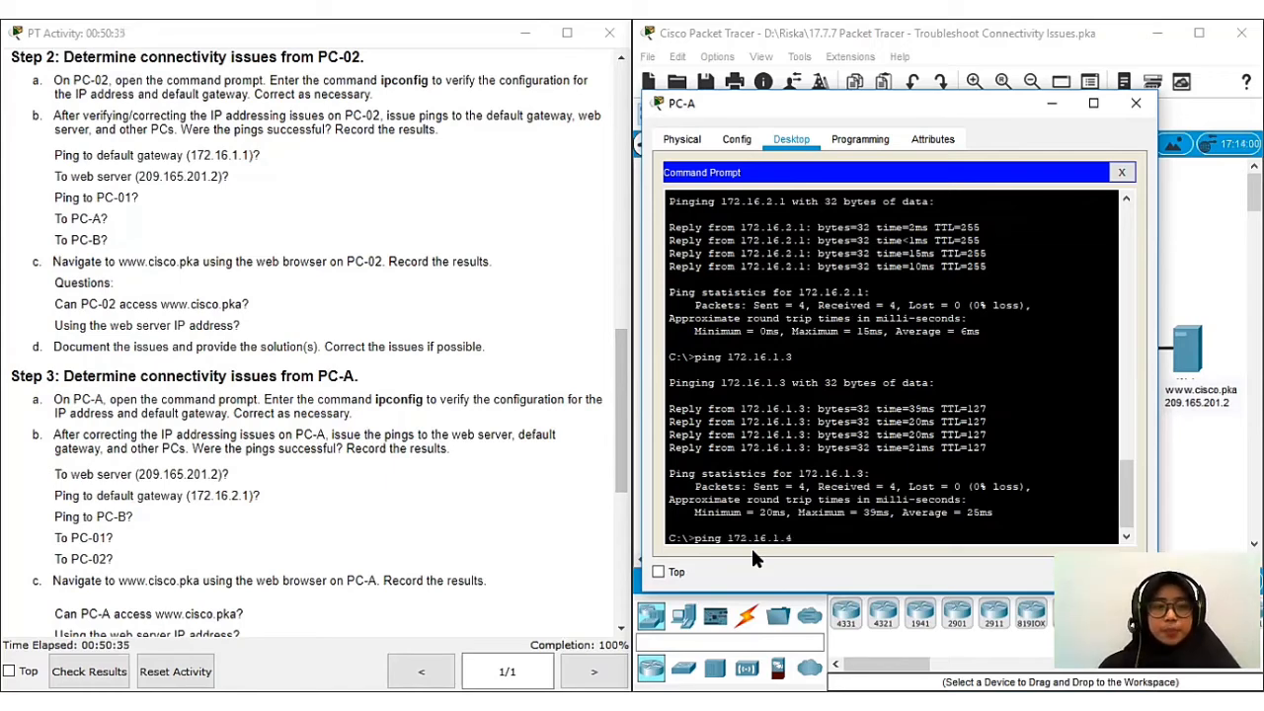
{"action": "key", "text": "Return"}
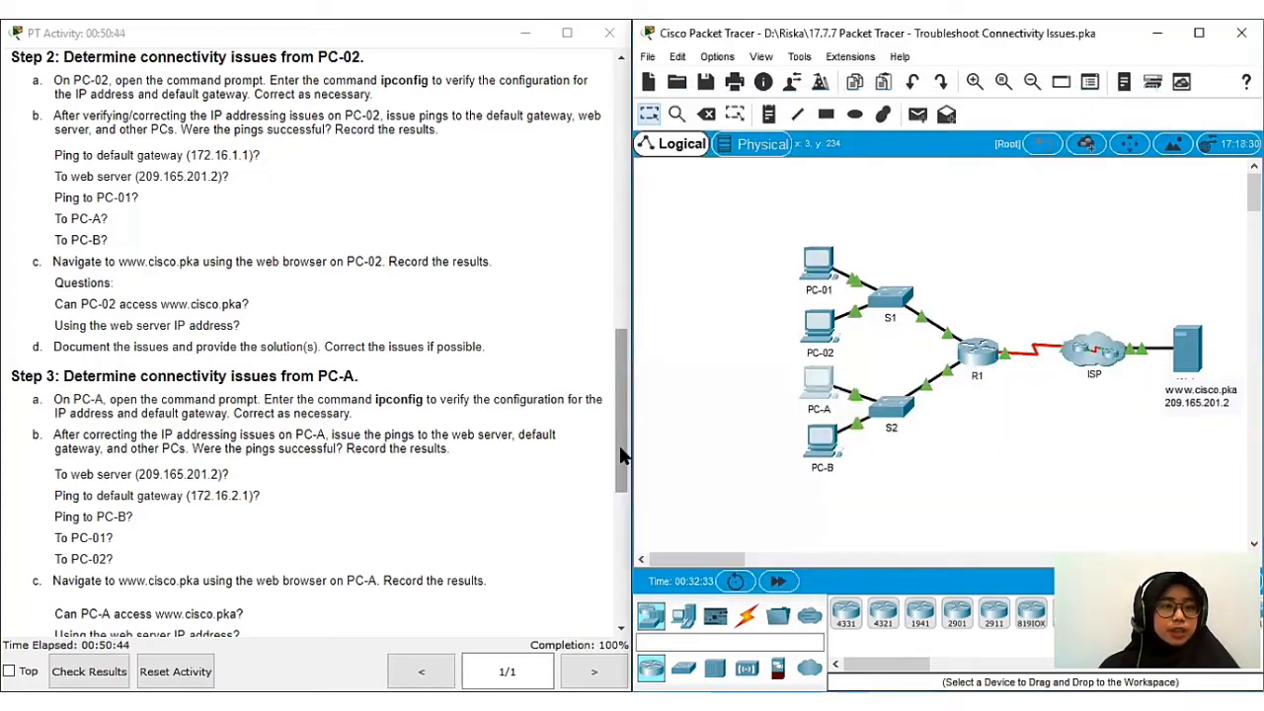
Step: Find the Step 4 instructions for PC-B and run ipconfig in PC-B's Command Prompt
{"action": "scroll", "coordinate": [184, 422], "scroll_direction": "down", "scroll_amount": 5}
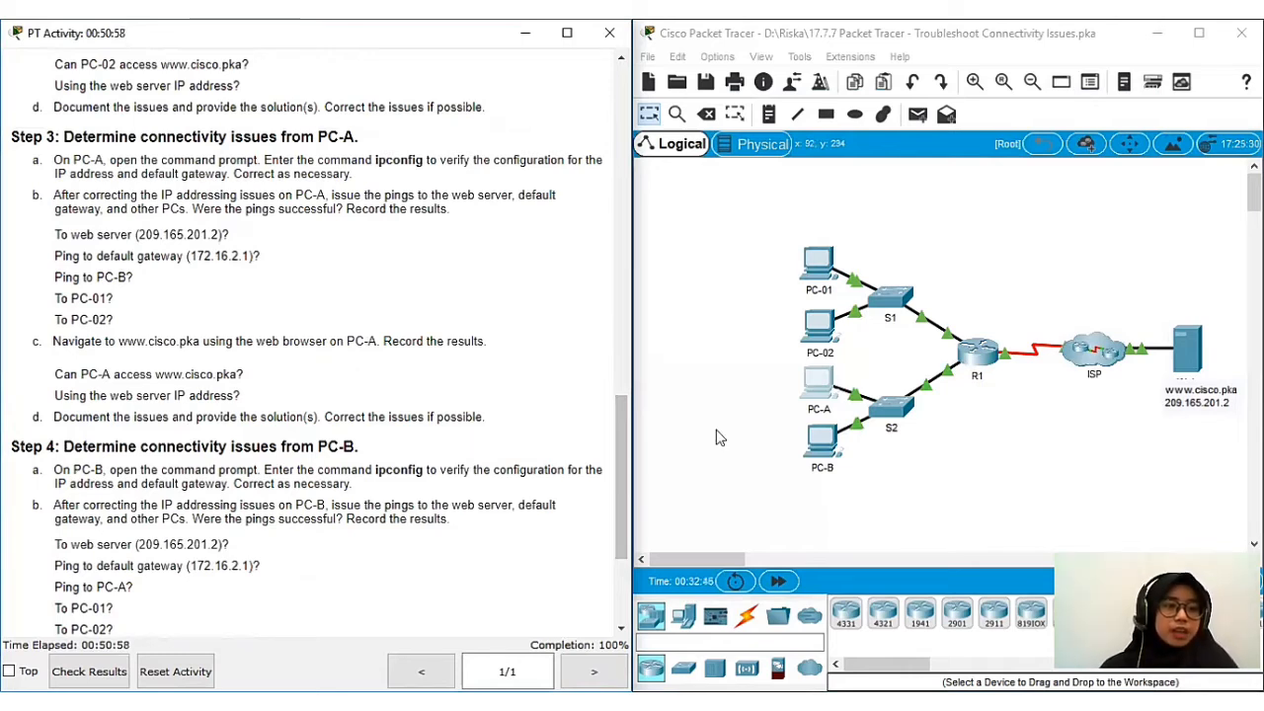
{"action": "left_click", "coordinate": [770, 425]}
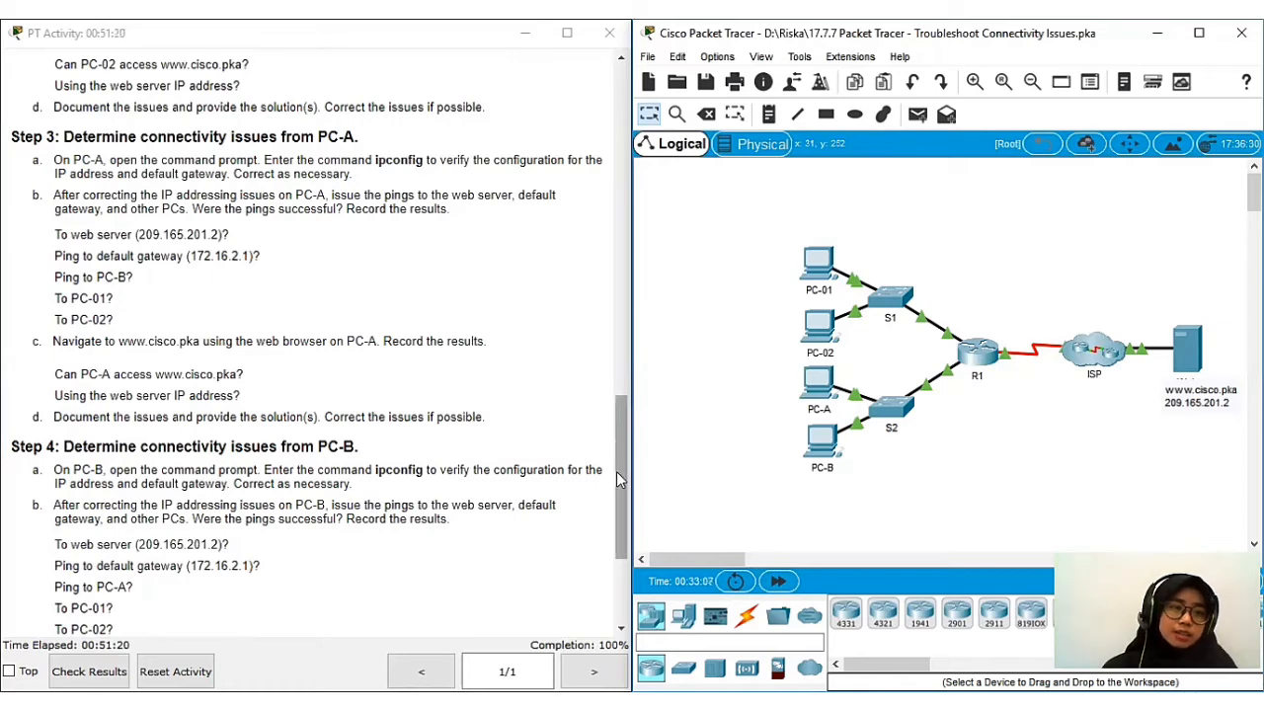
{"action": "left_click_drag", "start_coordinate": [617, 484], "coordinate": [616, 547]}
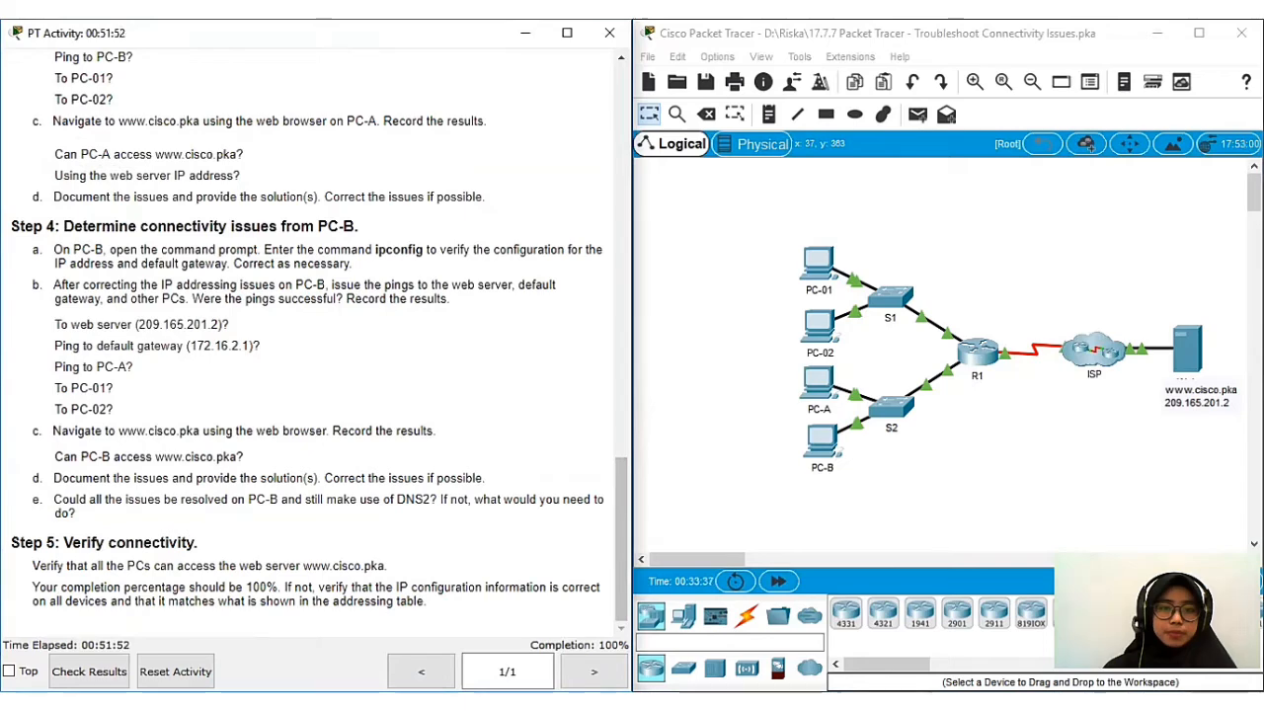
{"action": "left_click", "coordinate": [821, 441]}
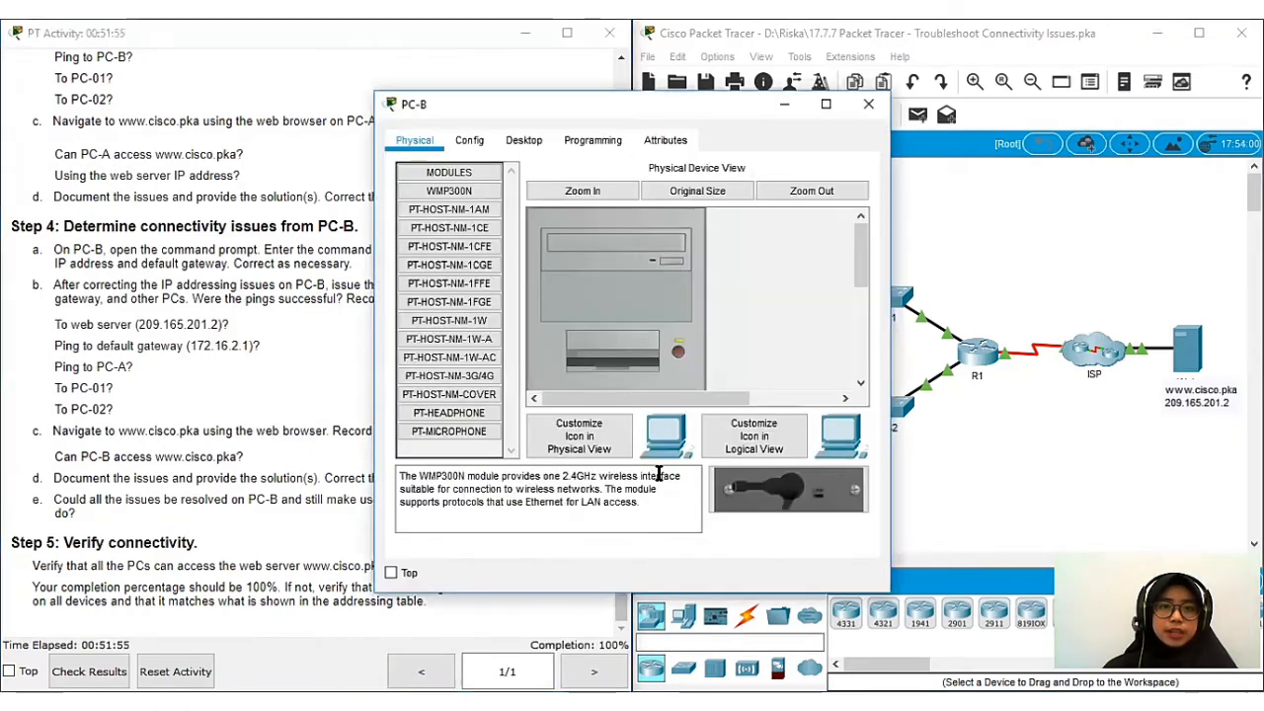
{"action": "left_click", "coordinate": [525, 145]}
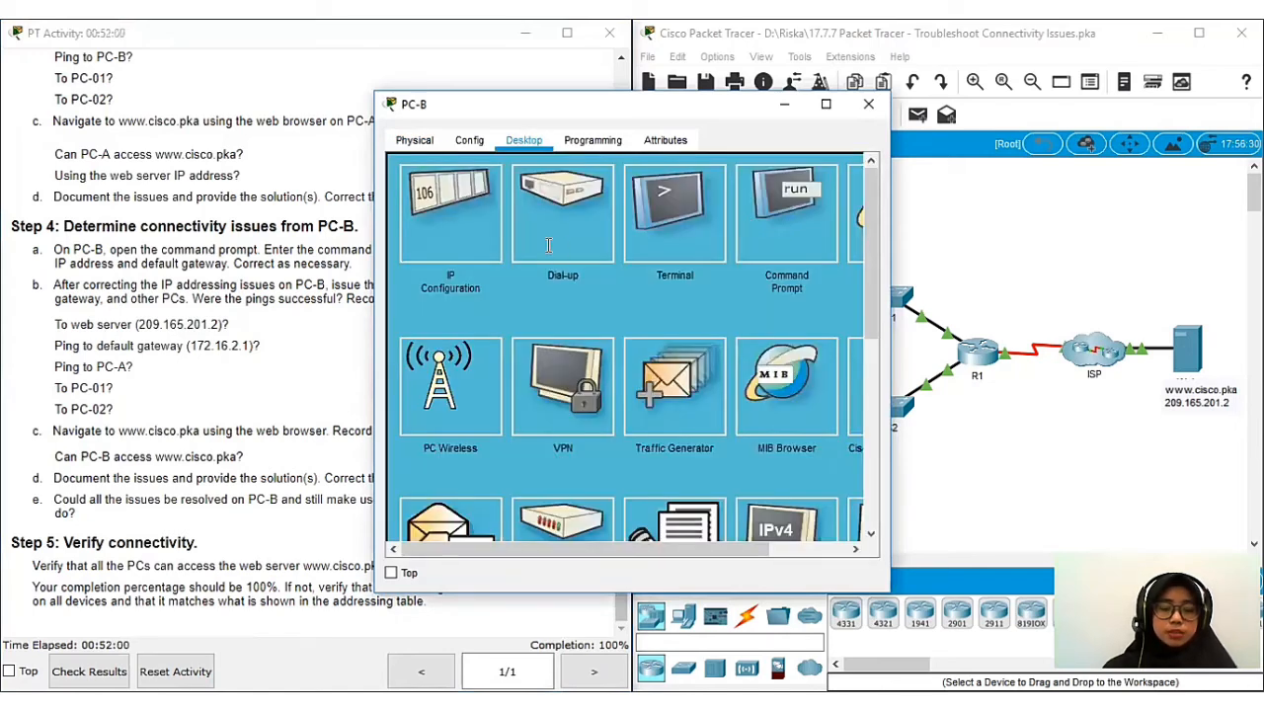
{"action": "type", "text": "ip"}
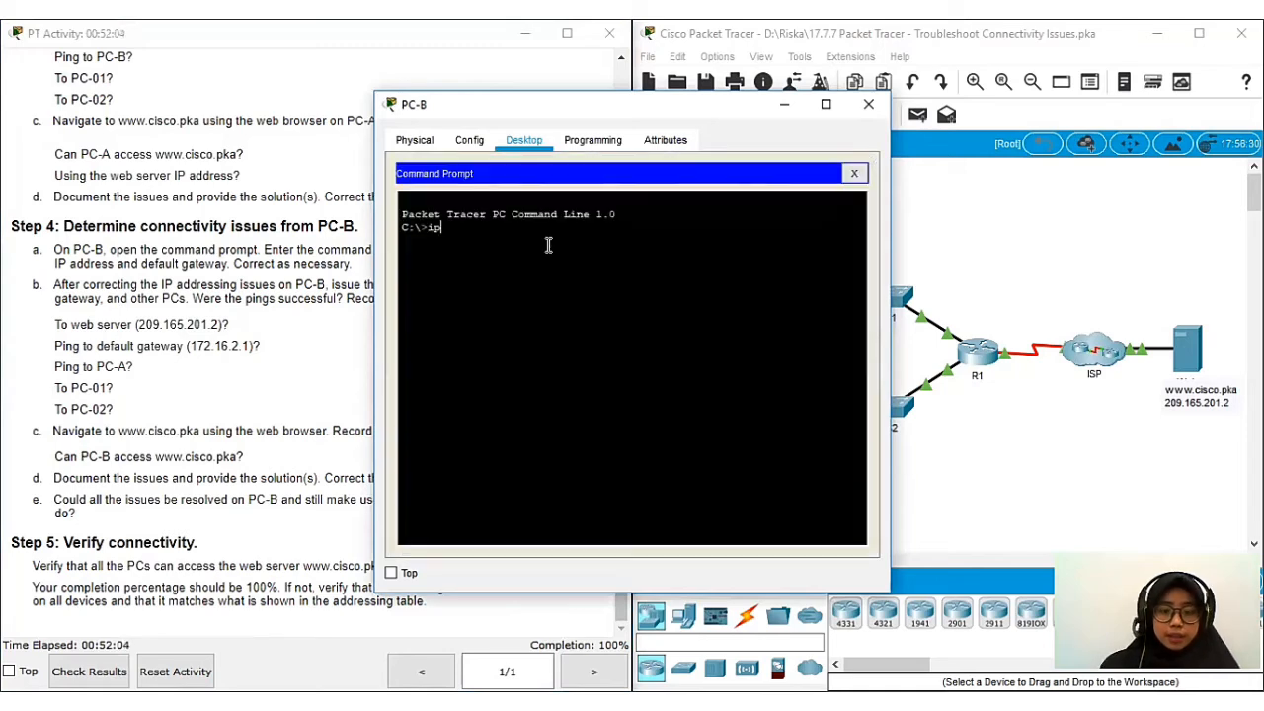
{"action": "type", "text": "config"}
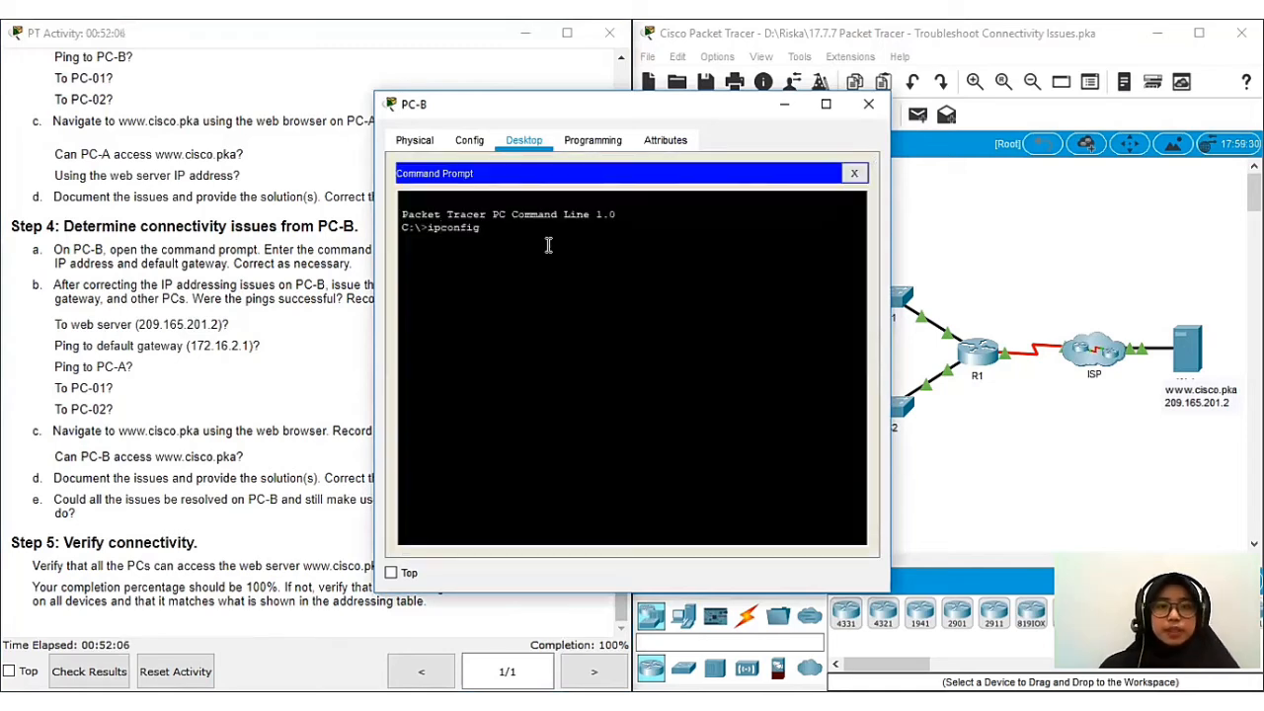
{"action": "key", "text": "Return"}
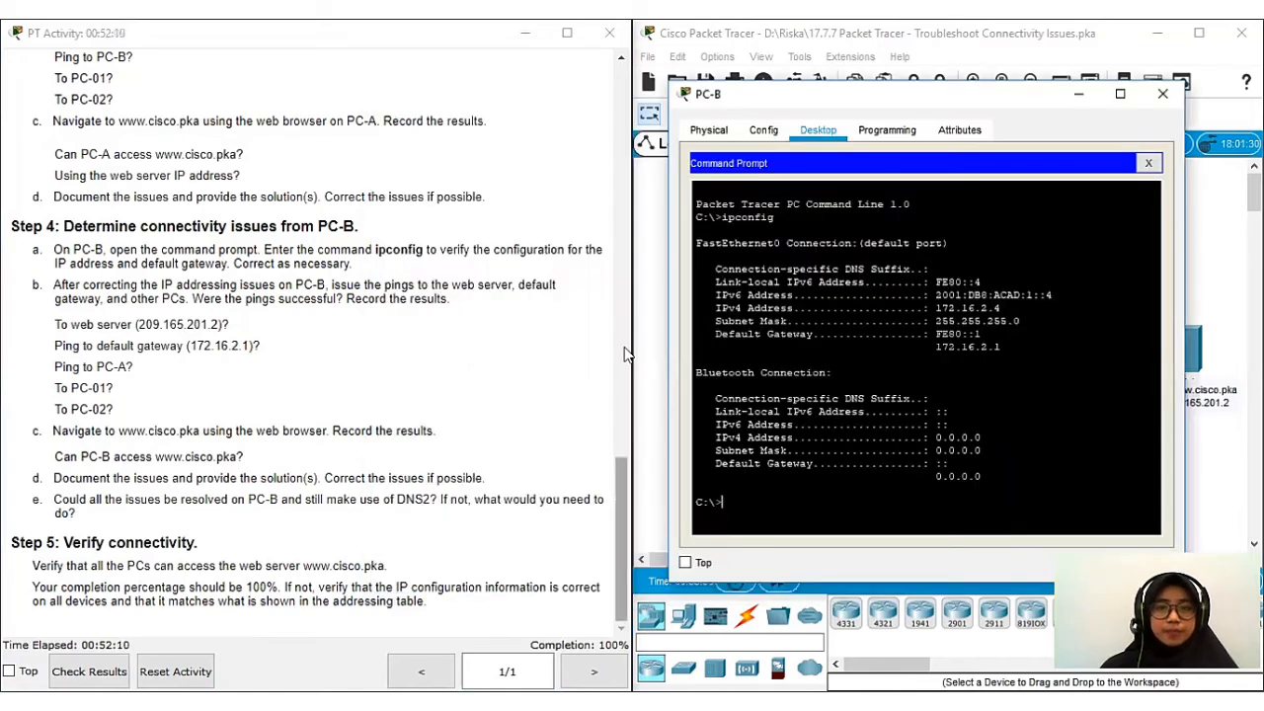
Step: Compare PC-B's IPv4 address and subnet mask from ipconfig with its row in the activity's Addressing Table
{"action": "left_click", "coordinate": [624, 185]}
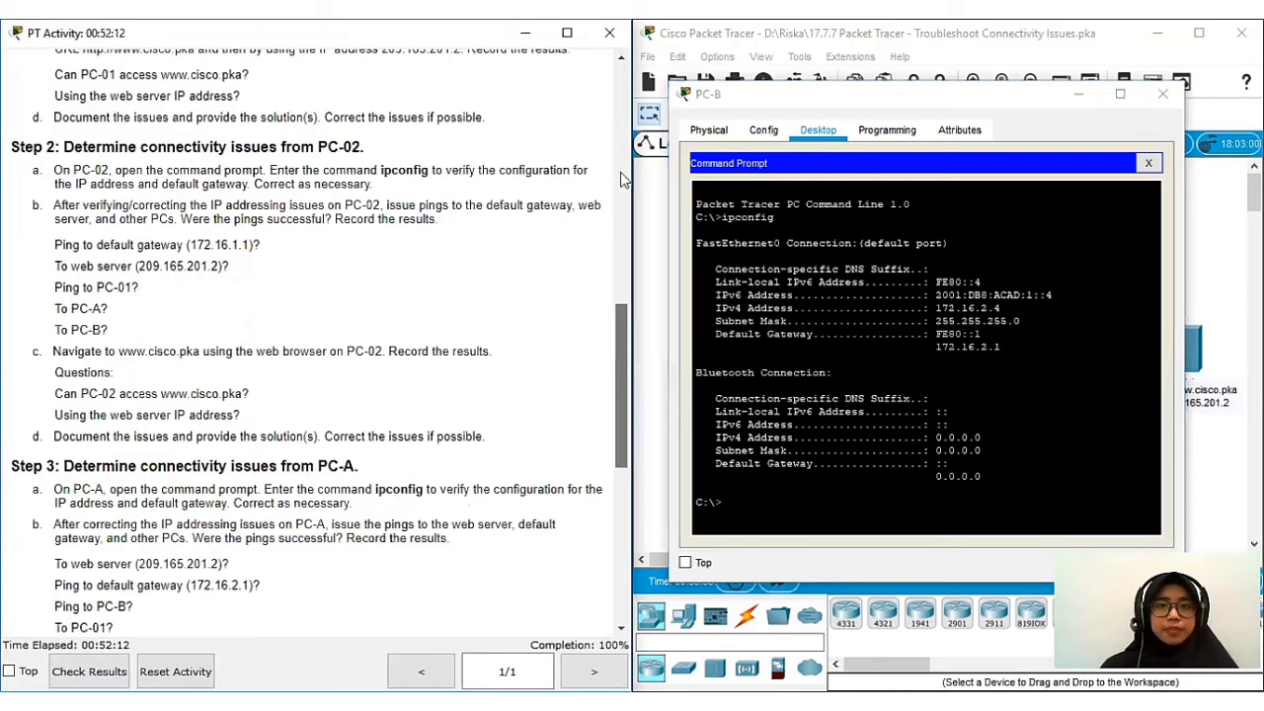
{"action": "left_click", "coordinate": [624, 185]}
{"action": "left_click", "coordinate": [625, 155]}
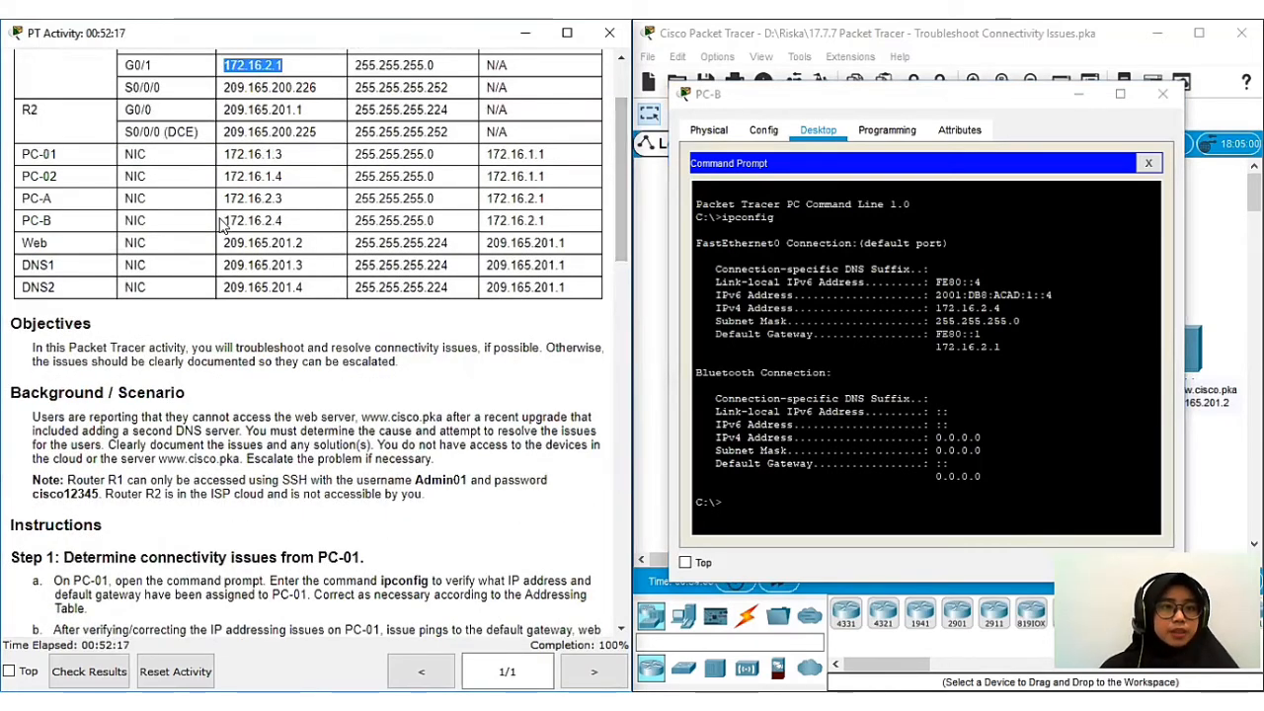
{"action": "left_click_drag", "start_coordinate": [223, 221], "coordinate": [304, 225]}
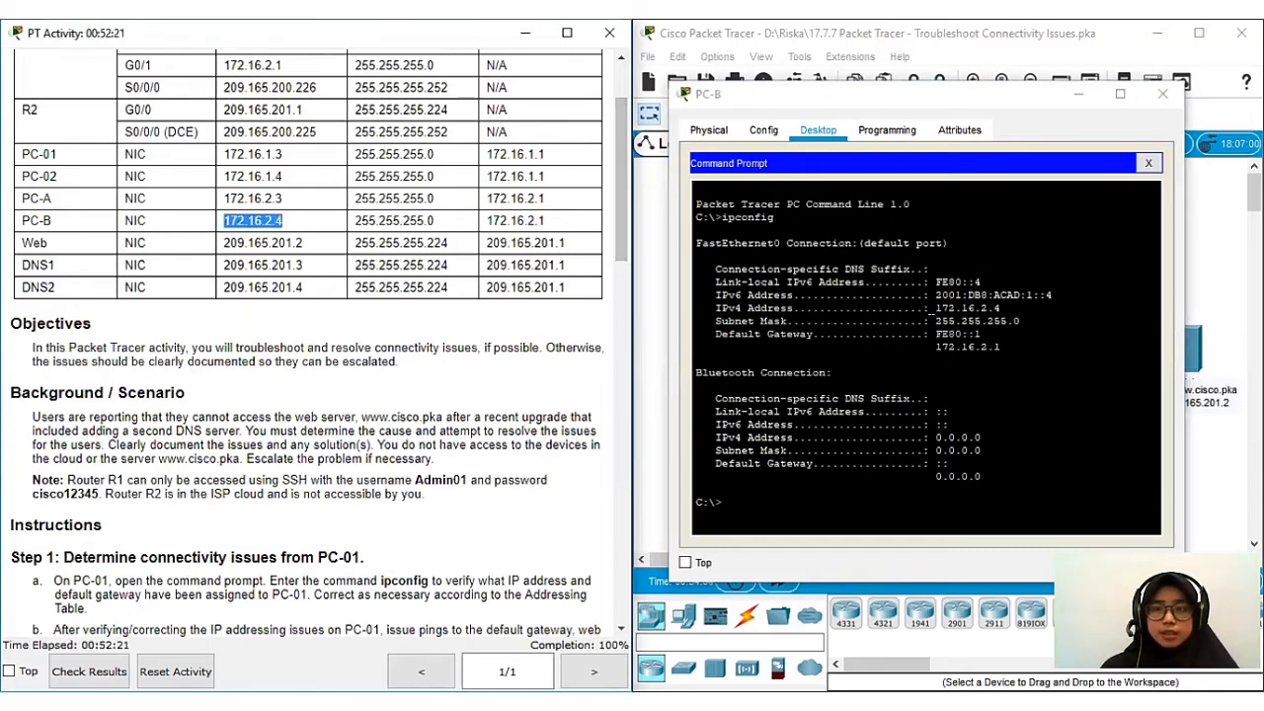
{"action": "left_click_drag", "start_coordinate": [1008, 307], "coordinate": [931, 308]}
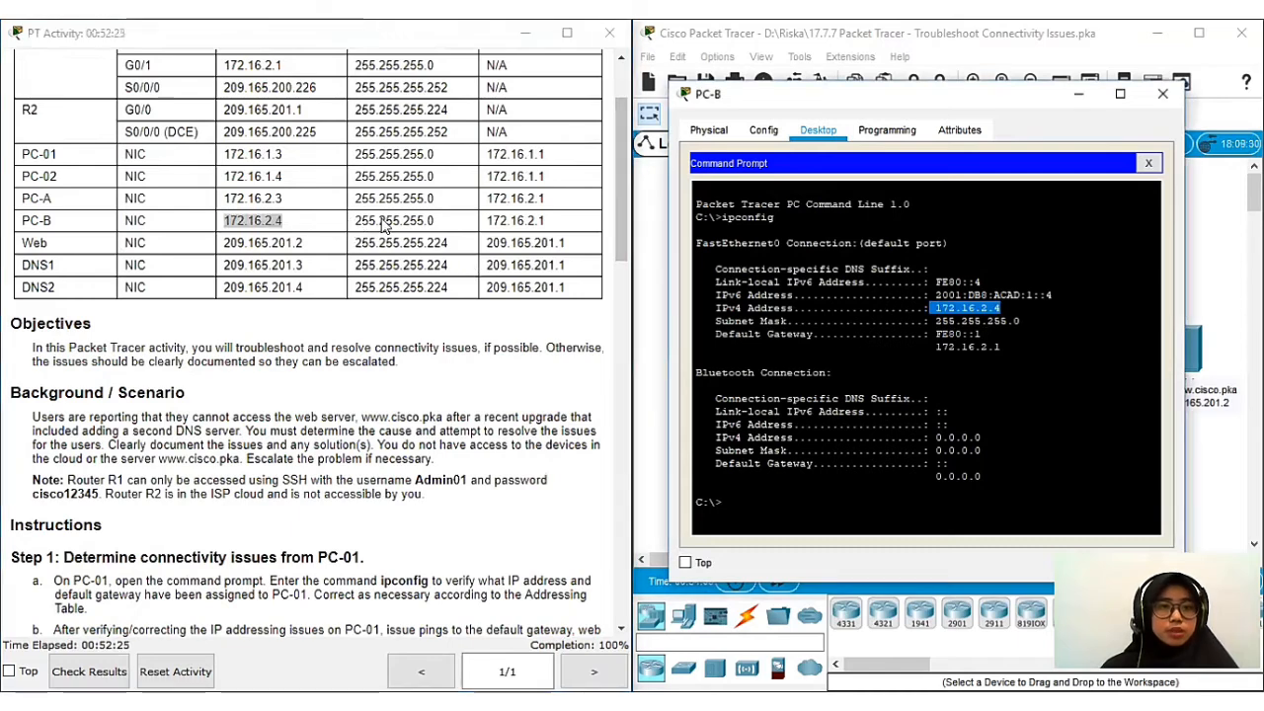
{"action": "left_click_drag", "start_coordinate": [452, 221], "coordinate": [355, 221]}
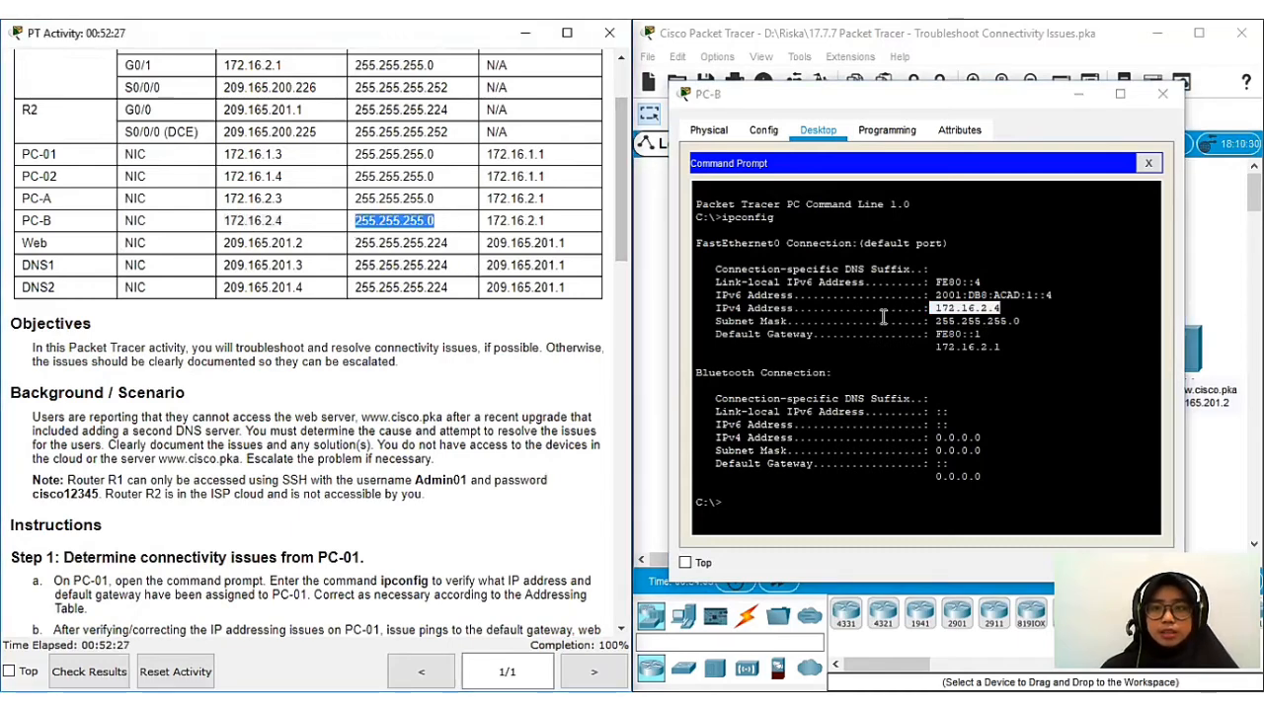
{"action": "left_click_drag", "start_coordinate": [935, 321], "coordinate": [1005, 321]}
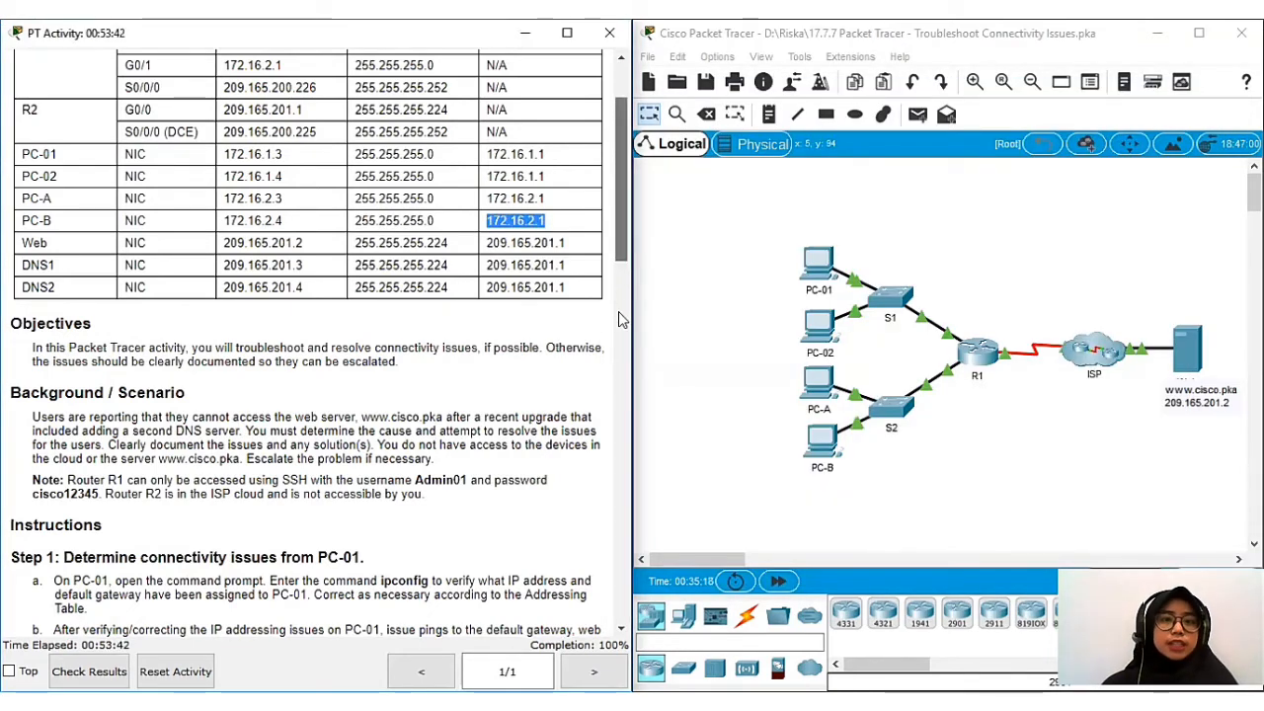
Step: Find the Step 4 instructions and ping the web server at 209.165.201.2 from PC-B's Command Prompt
{"action": "scroll", "coordinate": [616, 302], "scroll_direction": "down", "scroll_amount": 4}
{"action": "scroll", "coordinate": [616, 325], "scroll_direction": "down", "scroll_amount": 1}
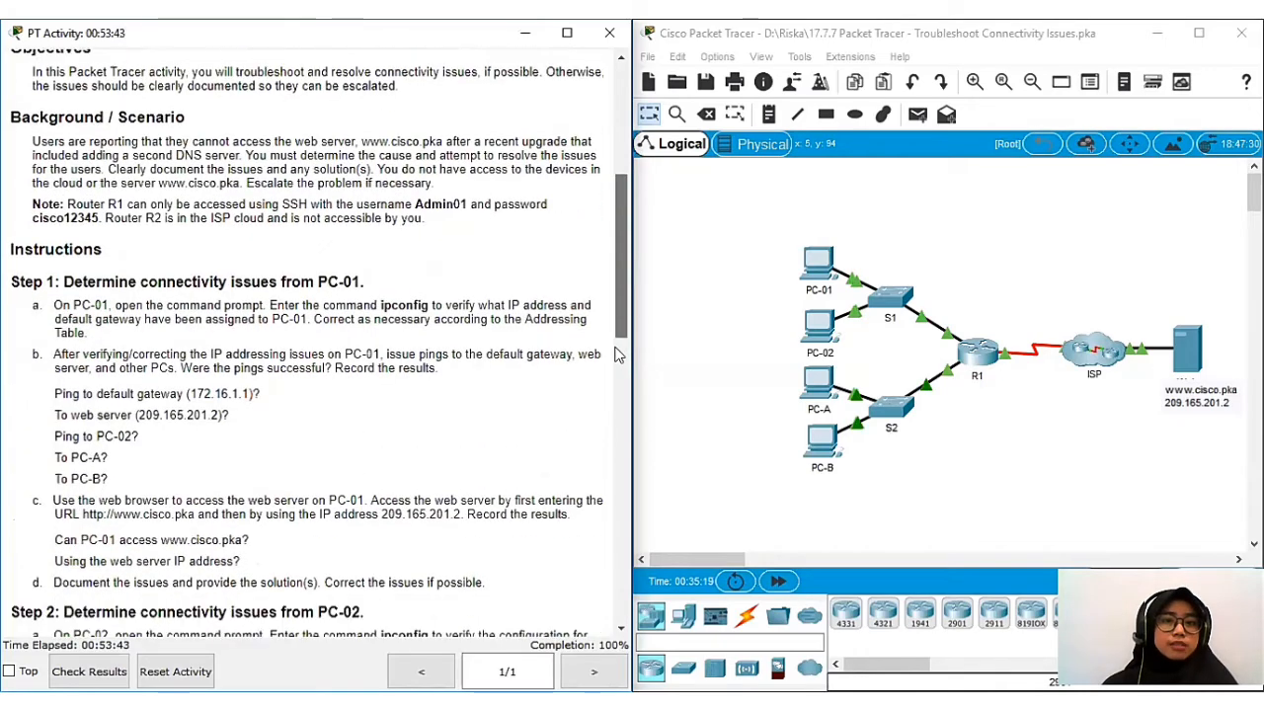
{"action": "left_click_drag", "start_coordinate": [617, 326], "coordinate": [622, 582]}
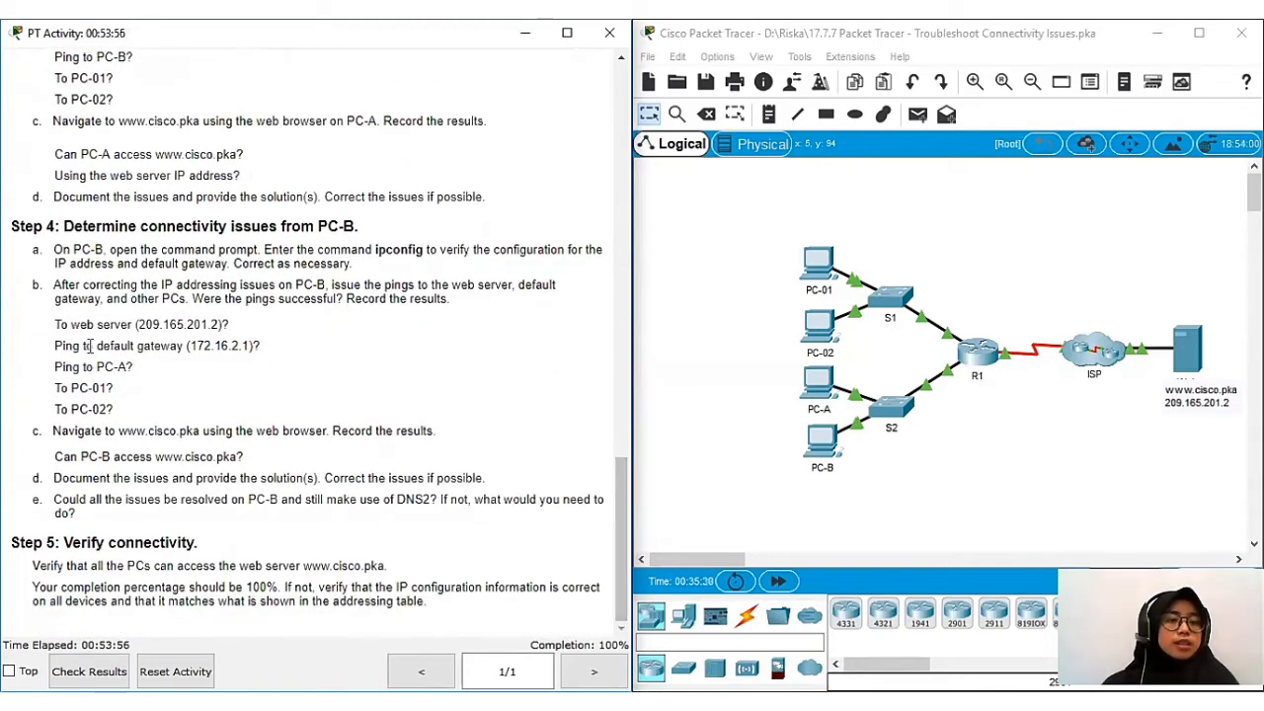
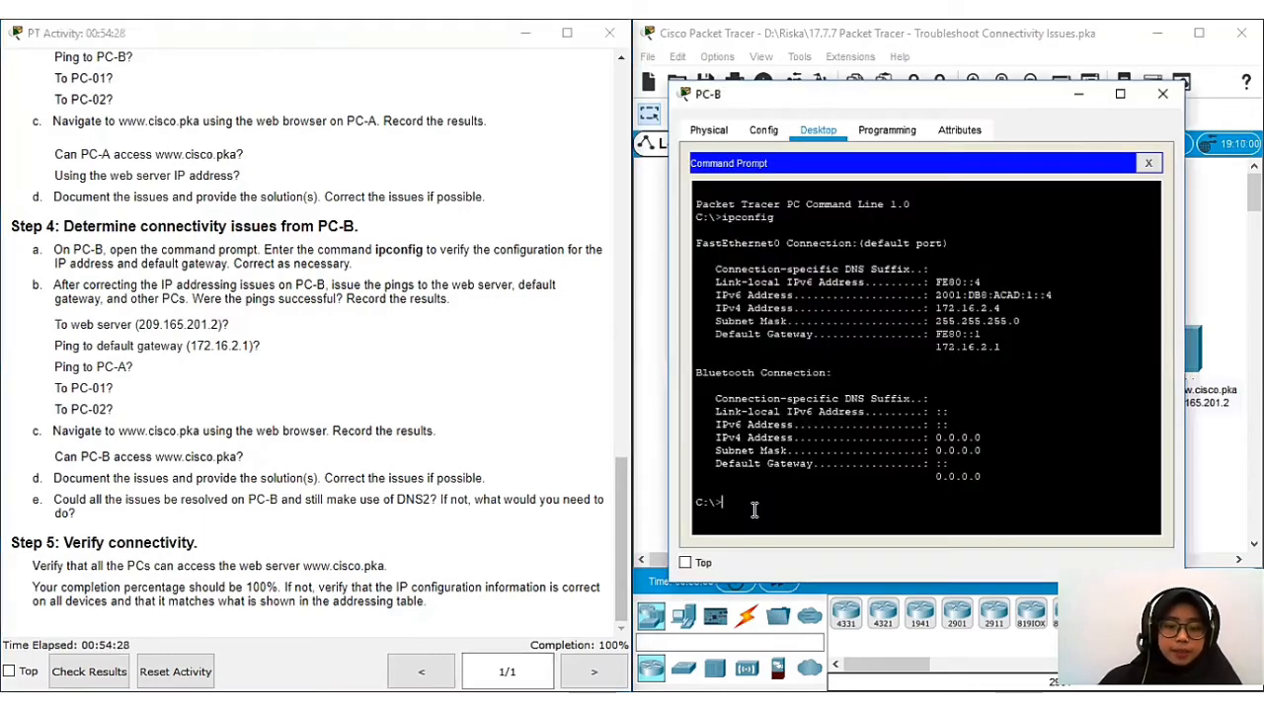
{"action": "type", "text": "ping"}
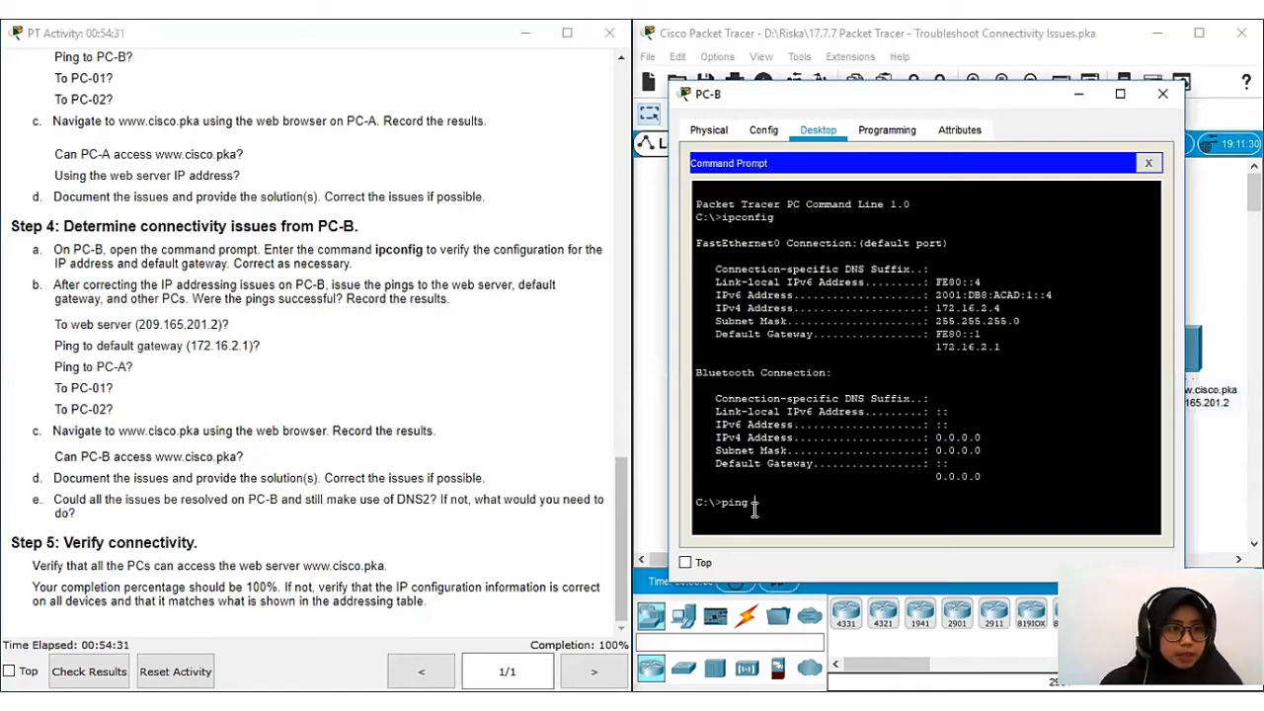
{"action": "type", "text": " 20"}
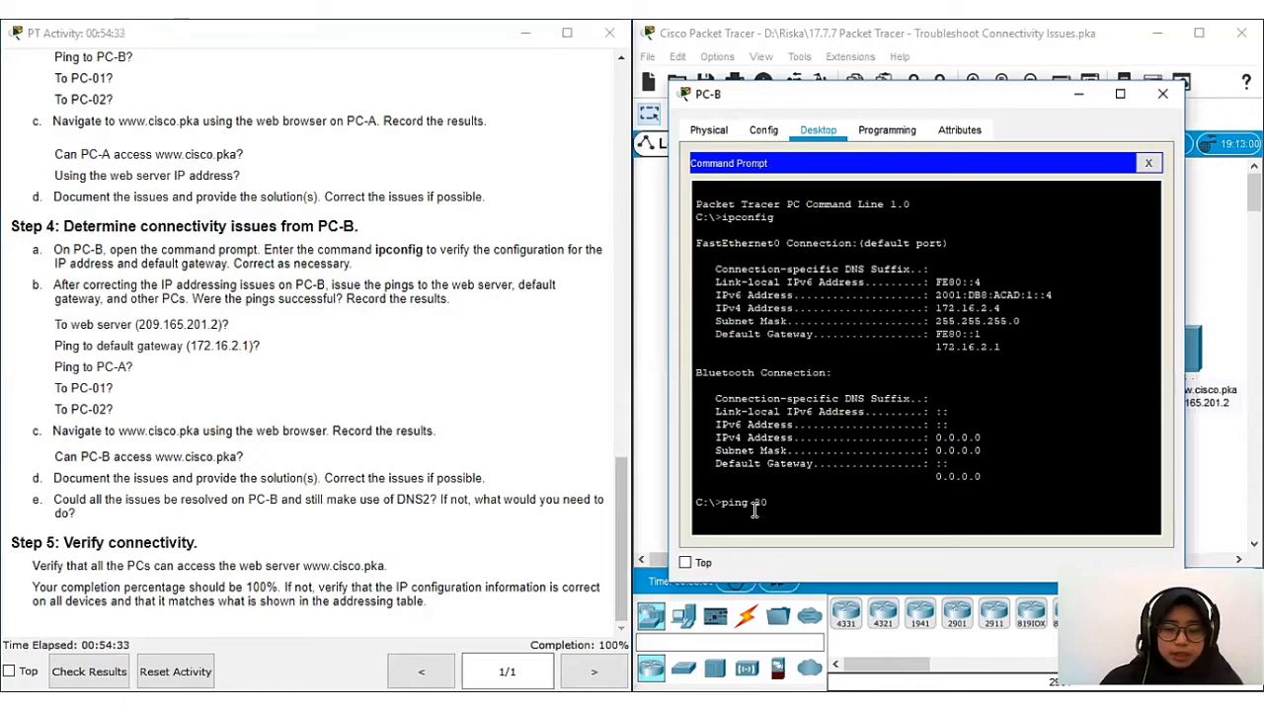
{"action": "type", "text": "9.165"}
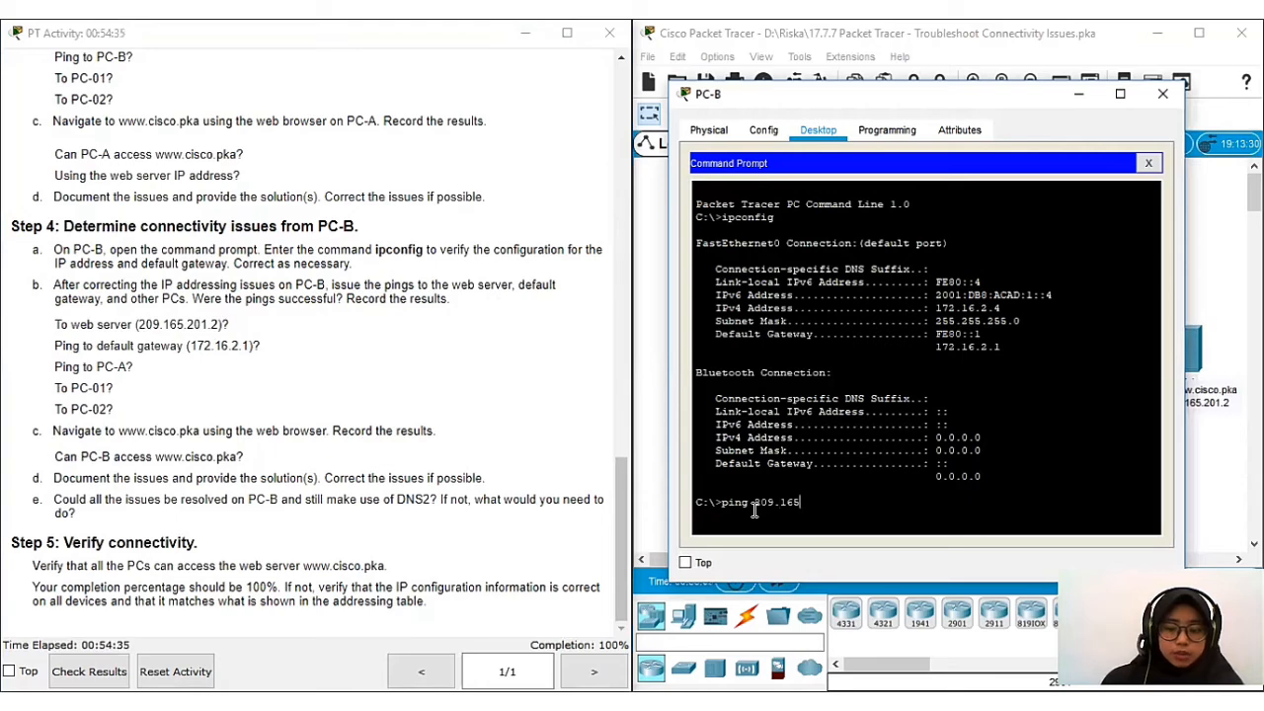
{"action": "type", "text": ".201.2"}
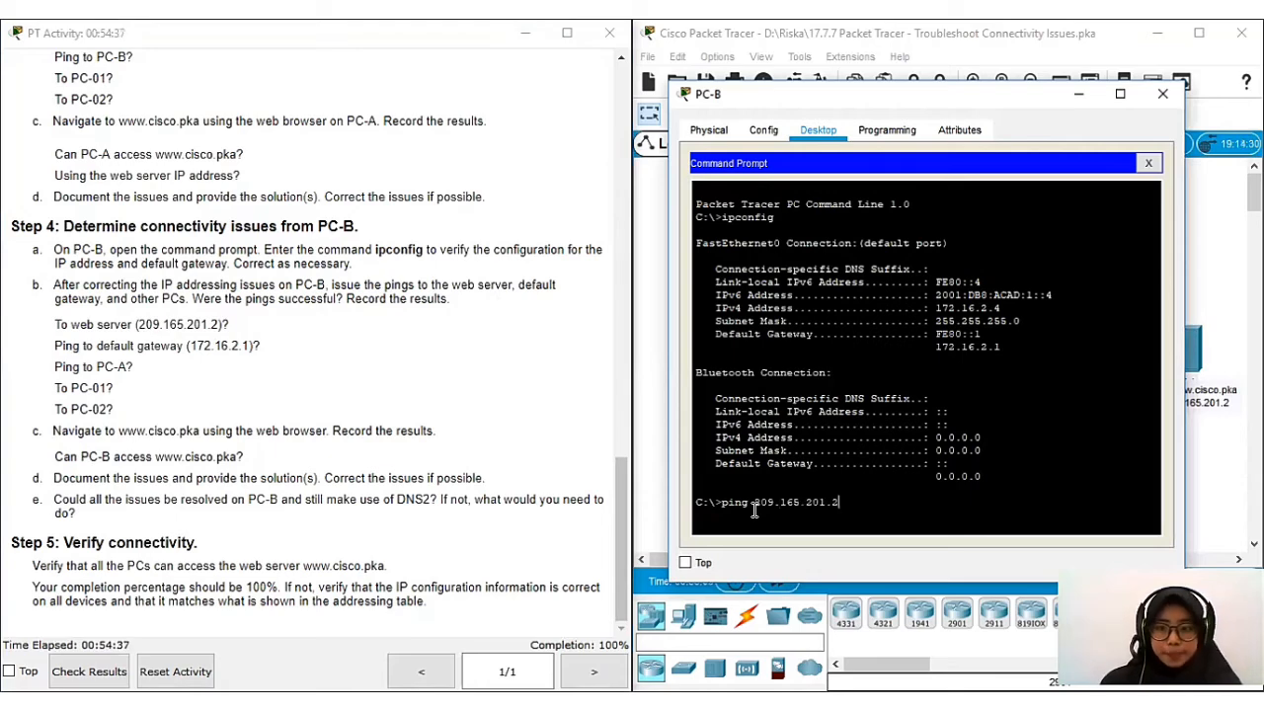
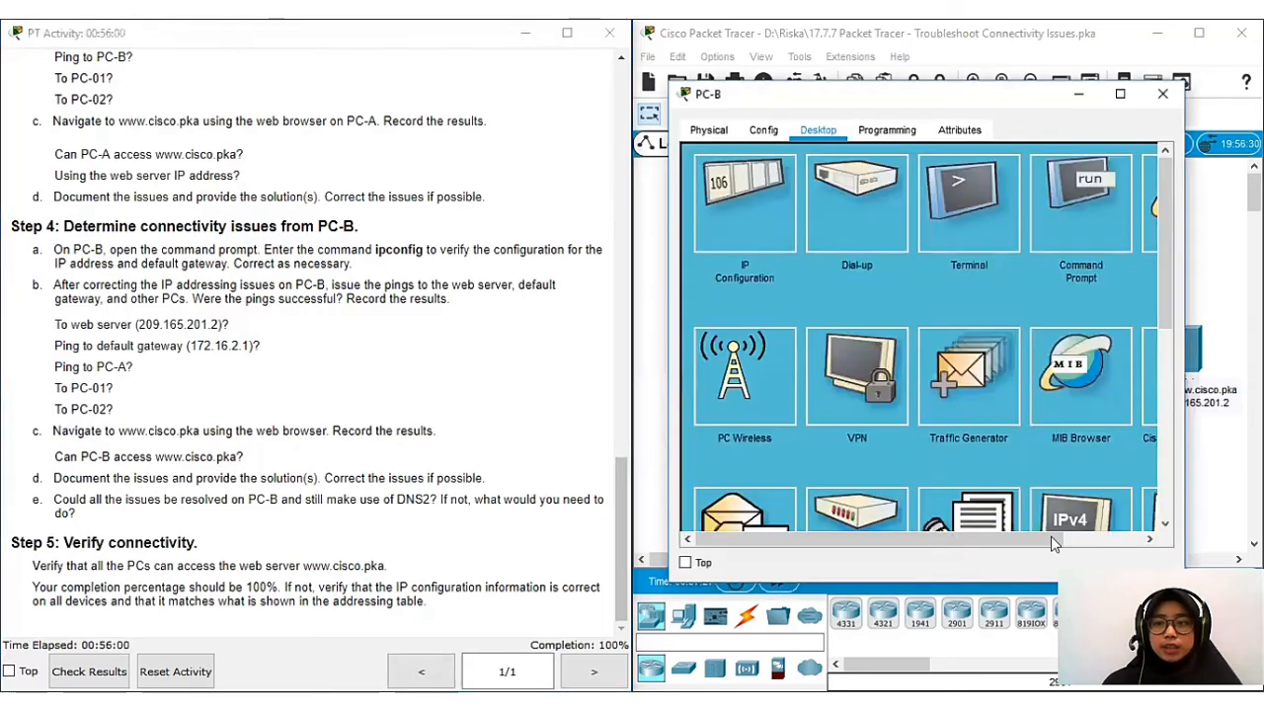
{"action": "scroll", "coordinate": [1070, 311], "scroll_direction": "down", "scroll_amount": 3}
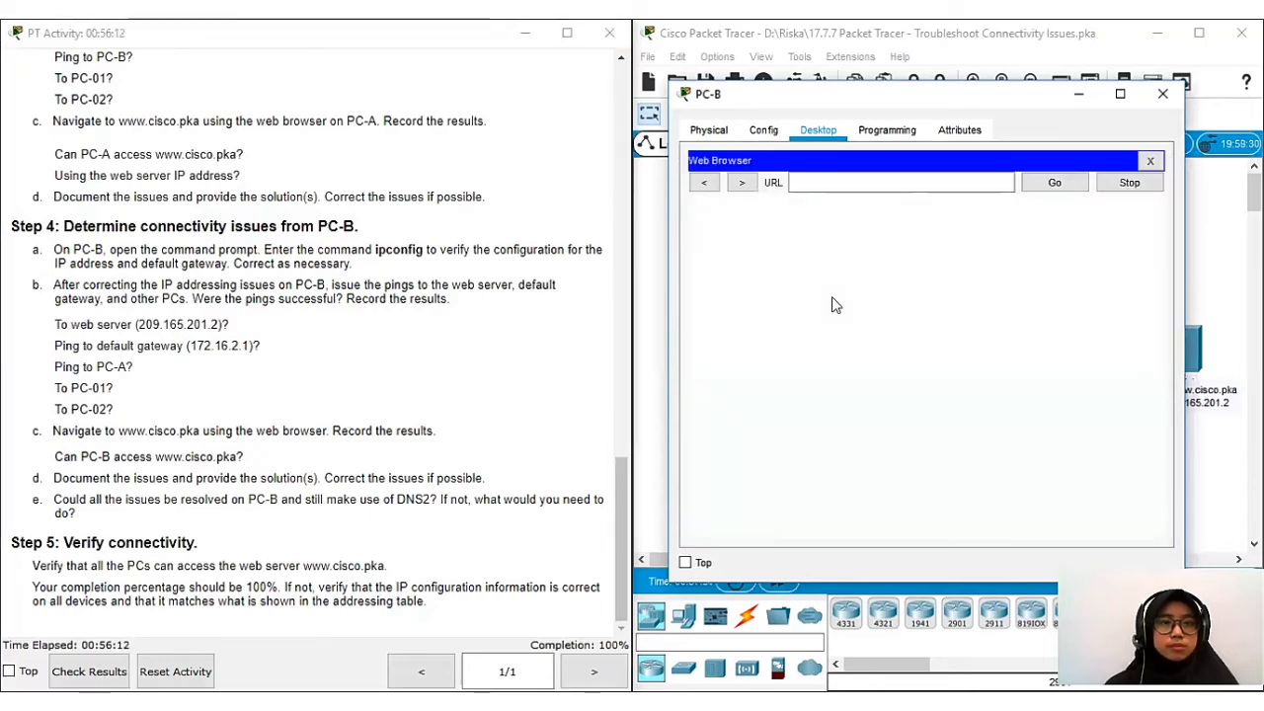
{"action": "left_click", "coordinate": [838, 184]}
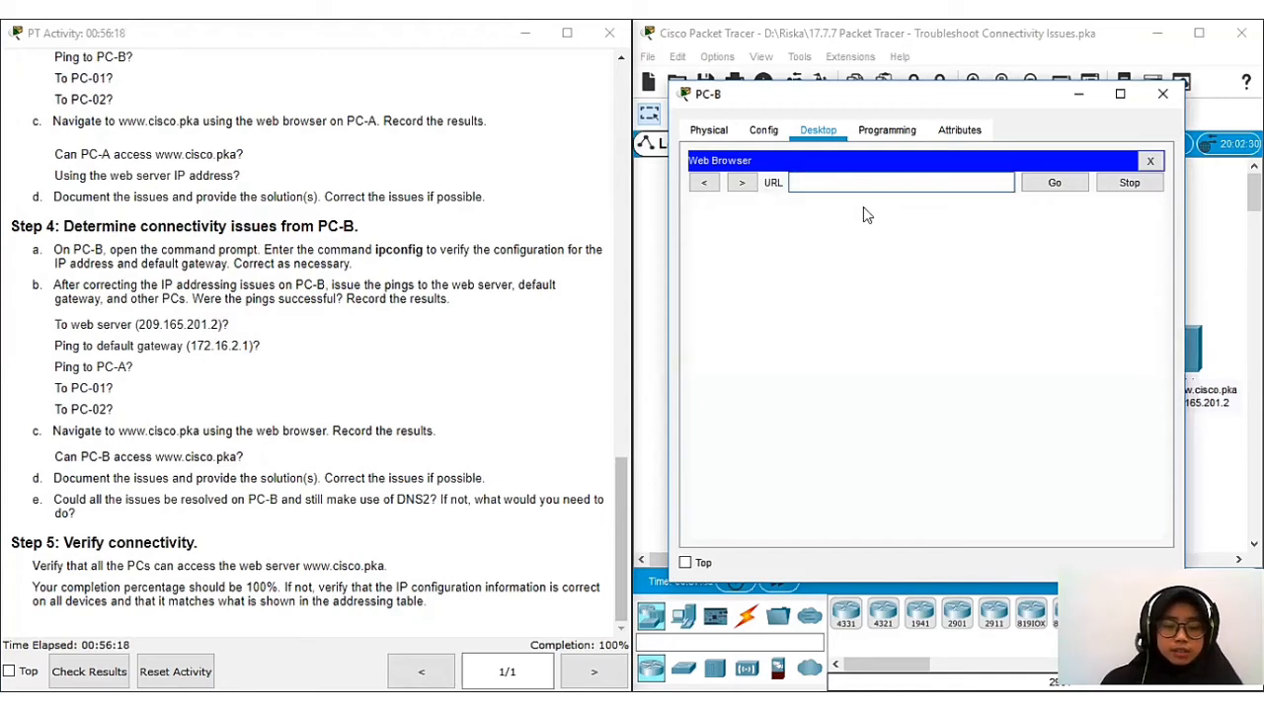
{"action": "type", "text": "cic"}
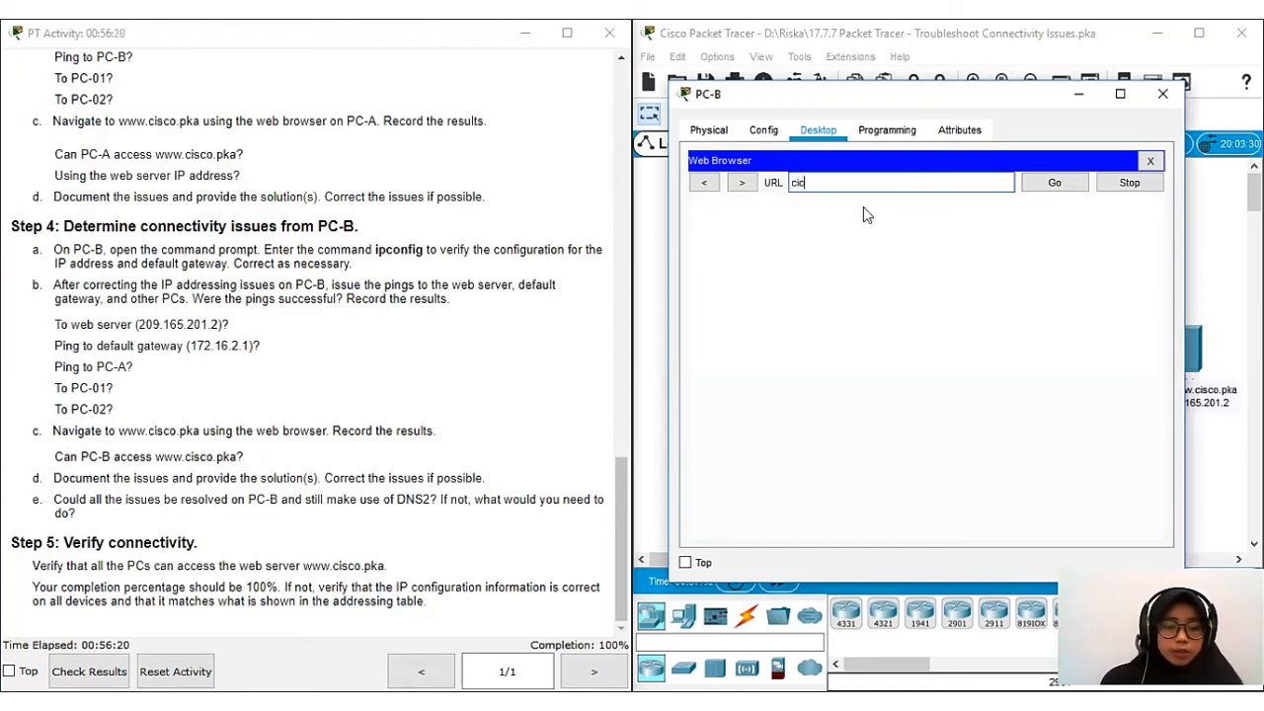
{"action": "key", "text": "BackSpace"}
{"action": "key", "text": "BackSpace"}
{"action": "key", "text": "BackSpace"}
{"action": "type", "text": "w"}
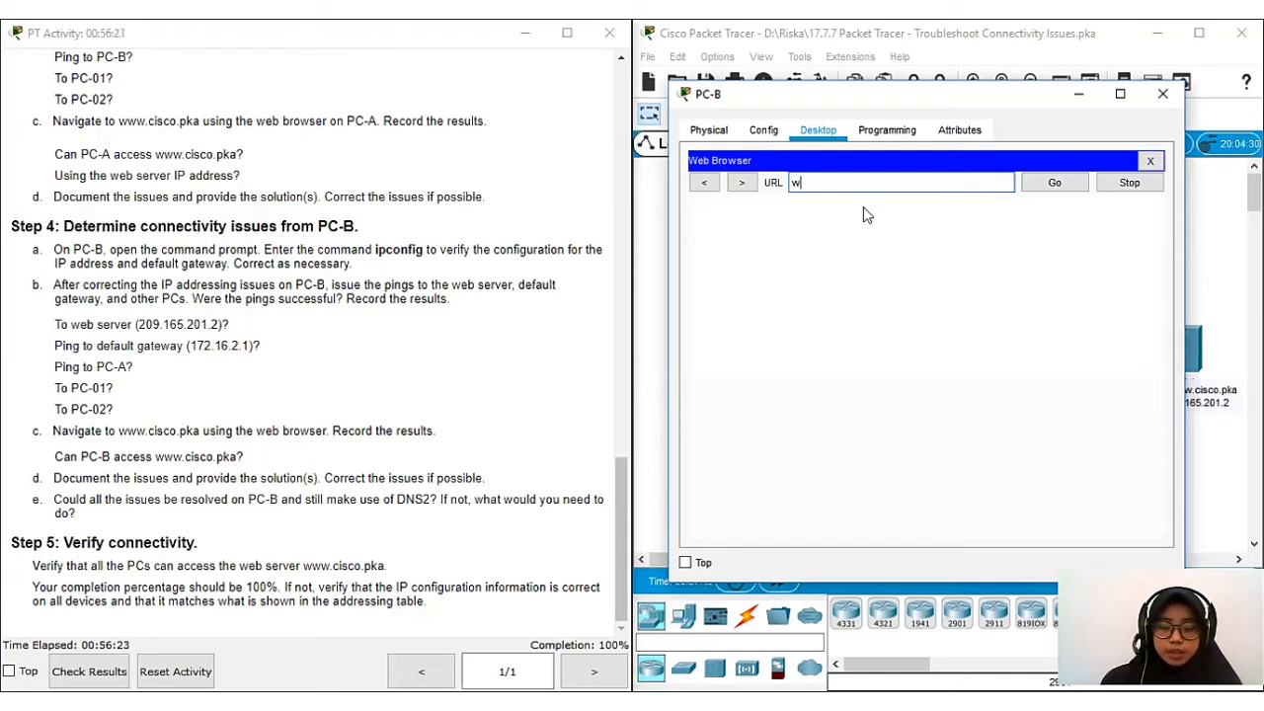
{"action": "type", "text": "ww.c"}
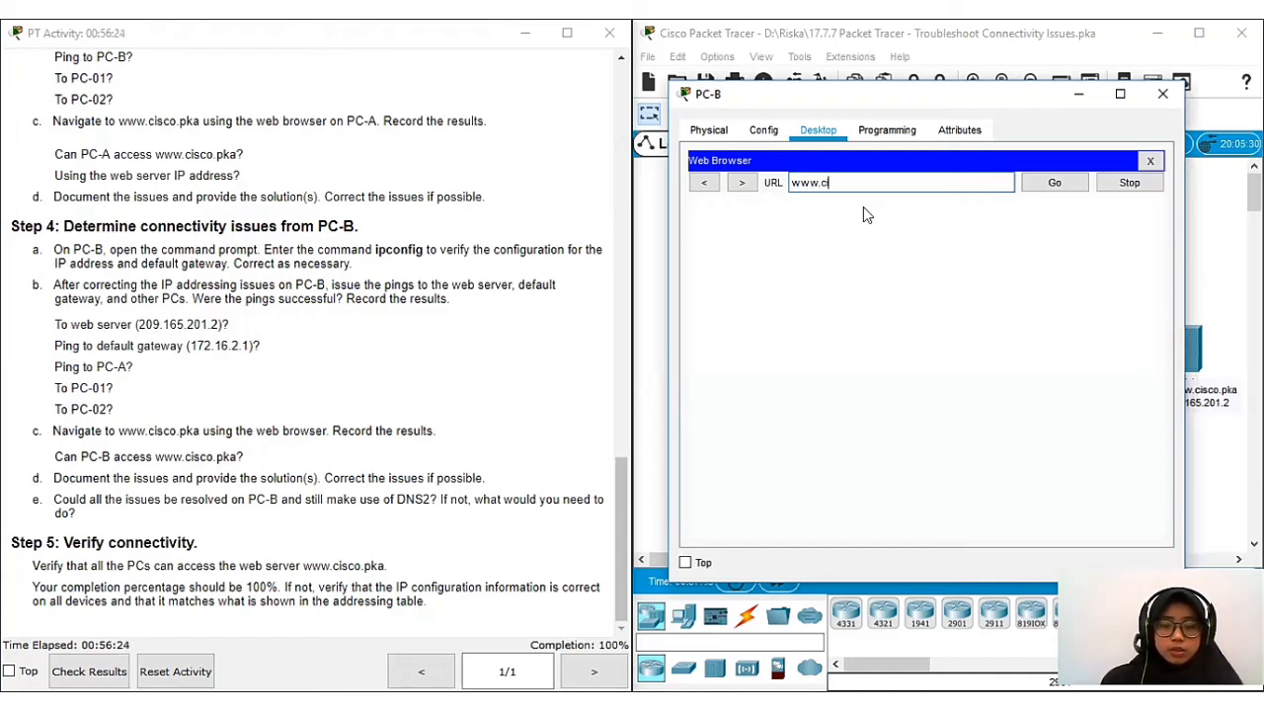
{"action": "type", "text": "isco"}
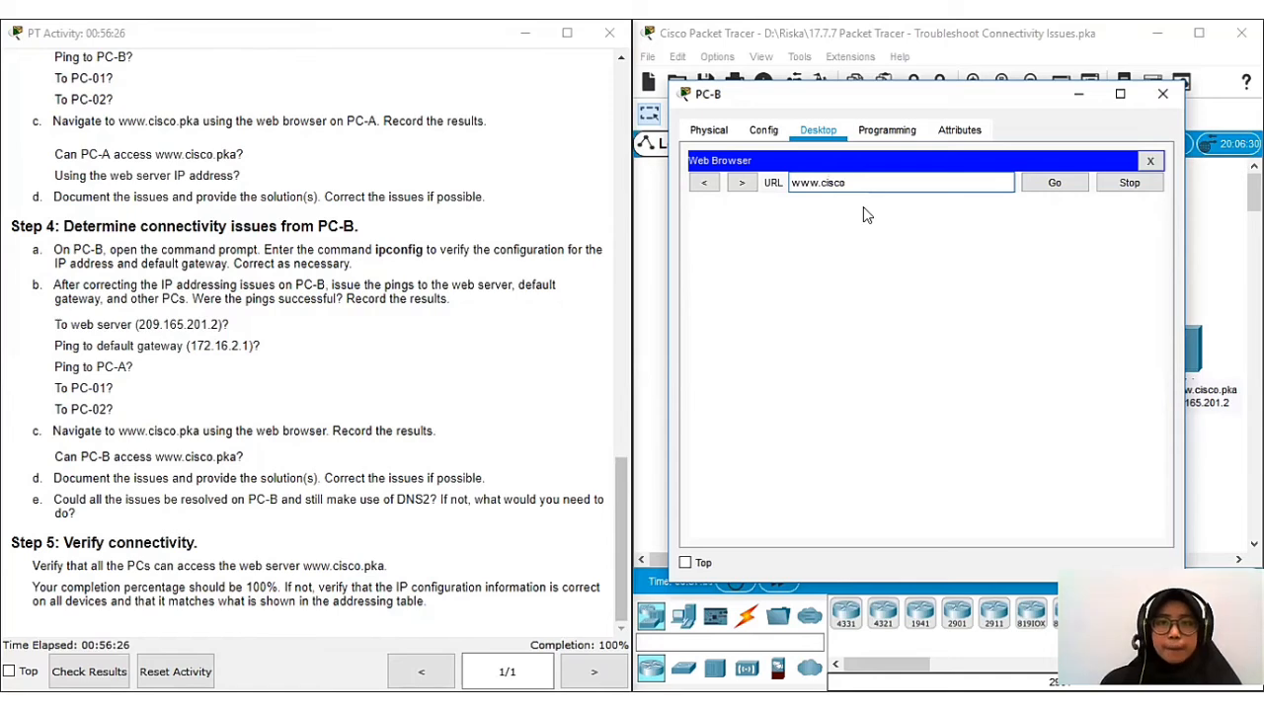
{"action": "type", "text": ".pka"}
{"action": "left_click", "coordinate": [1050, 184]}
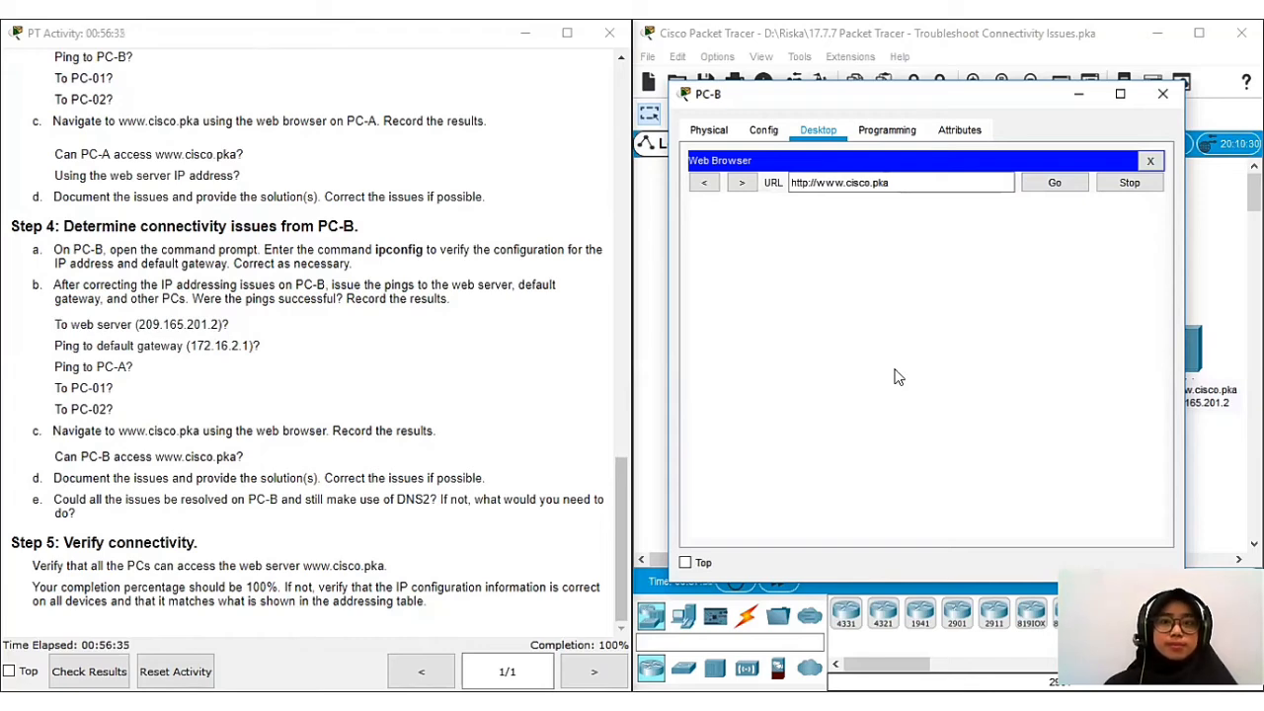
{"action": "left_click", "coordinate": [1051, 185]}
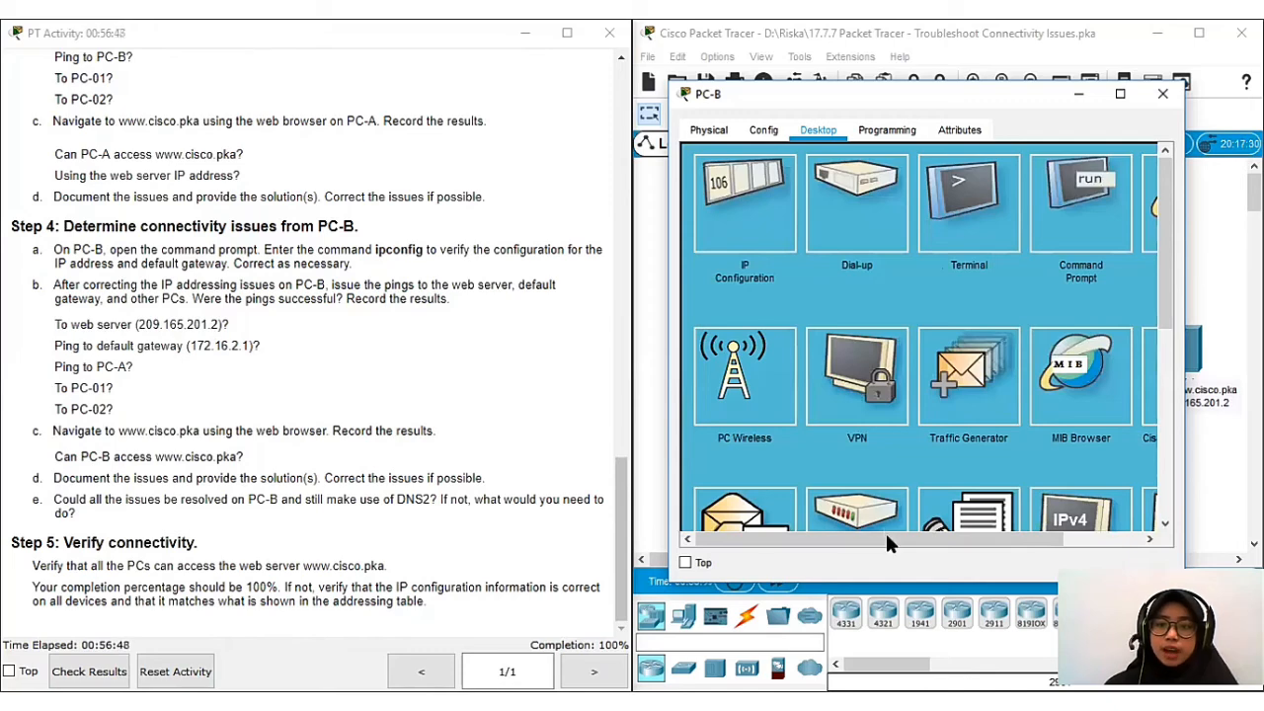
Step: Load the web server by its IP address, 209.165.201.2, in PC-B's Web Browser
{"action": "left_click_drag", "start_coordinate": [1031, 542], "coordinate": [1110, 542]}
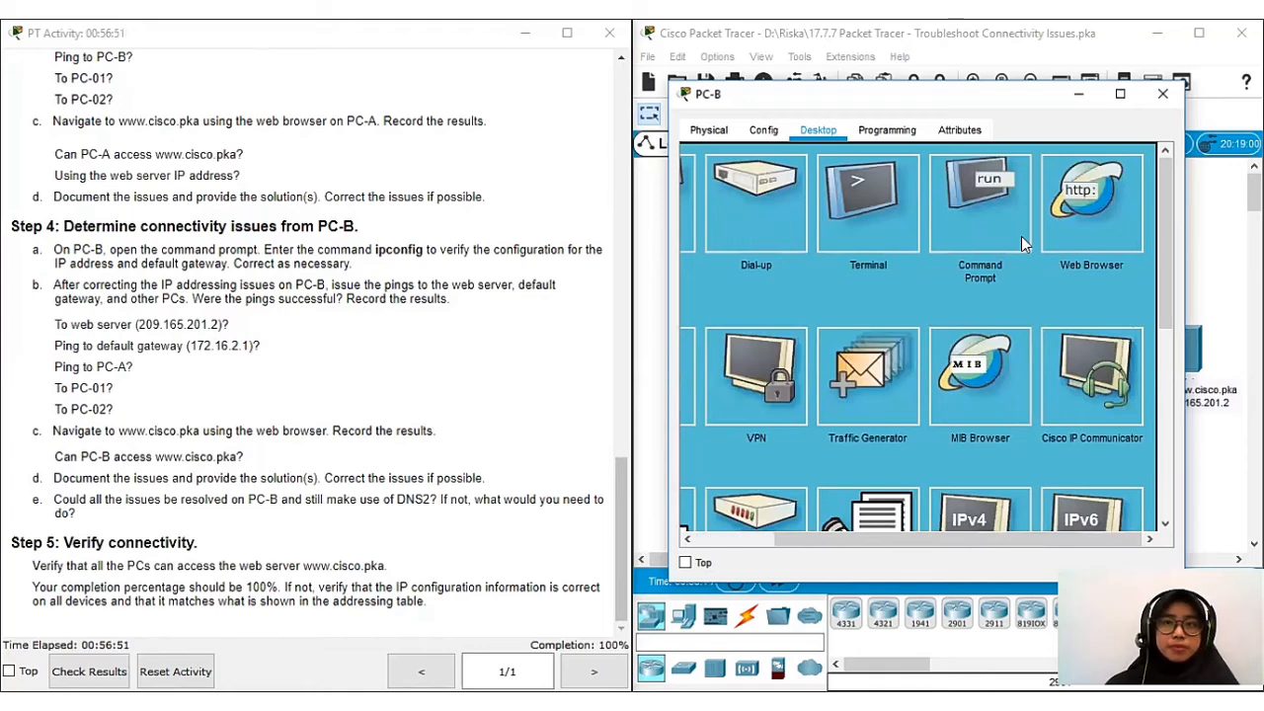
{"action": "left_click", "coordinate": [1079, 208]}
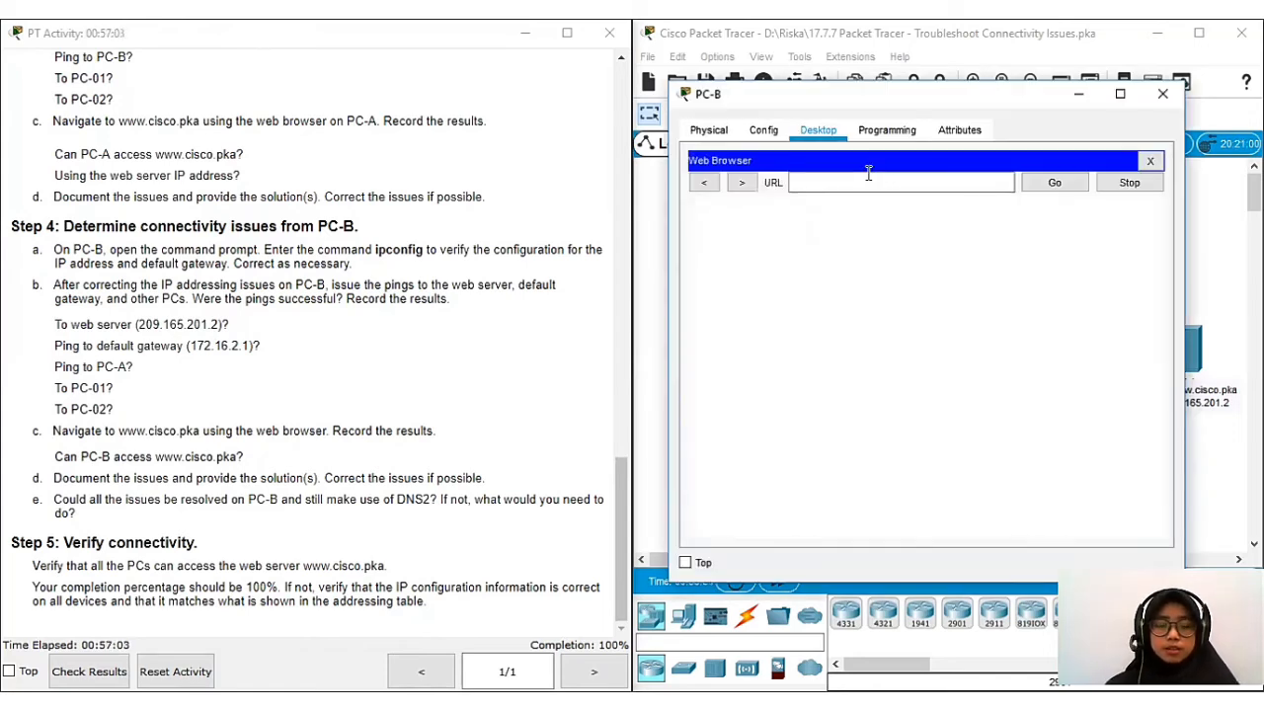
{"action": "left_click", "coordinate": [869, 178]}
{"action": "type", "text": "2"}
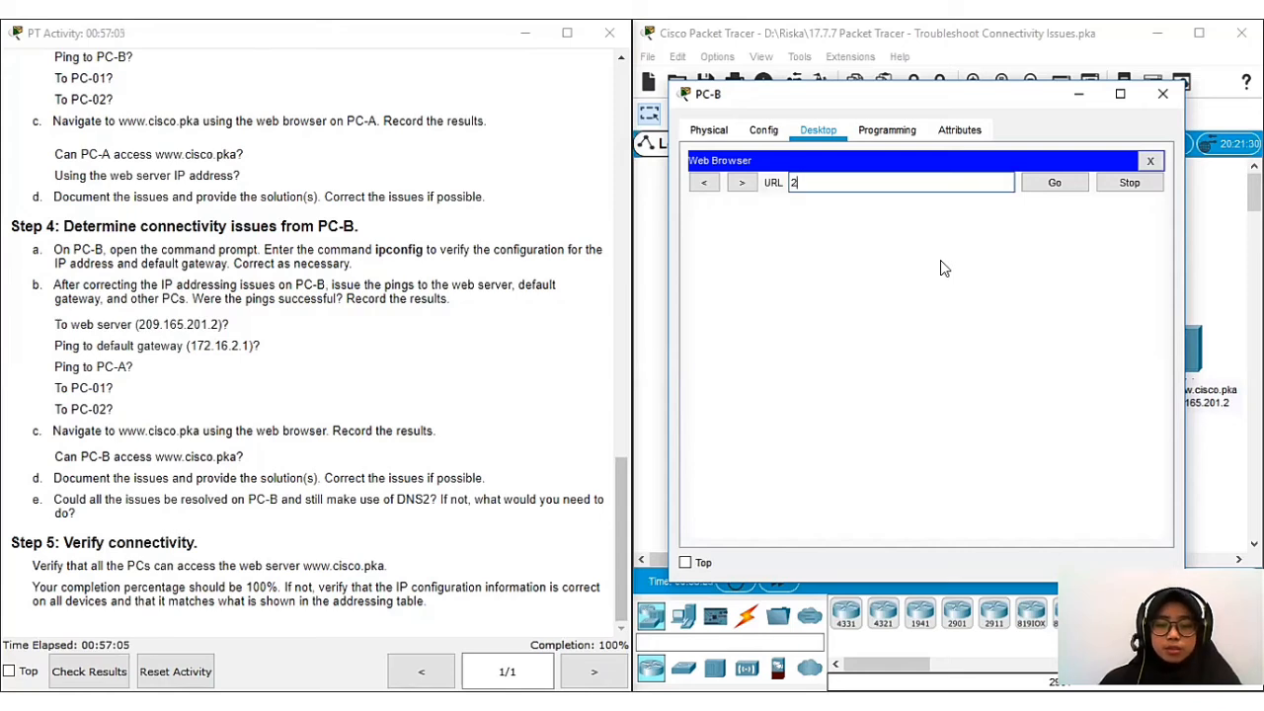
{"action": "type", "text": "09.16"}
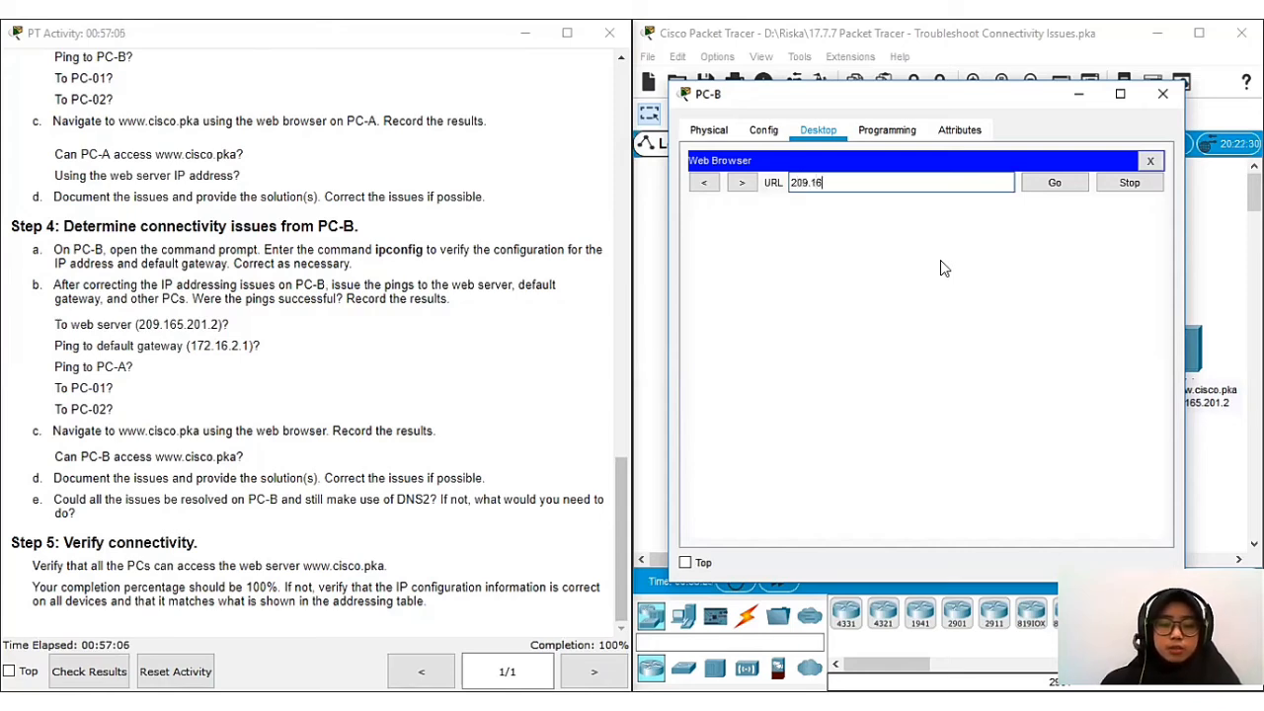
{"action": "type", "text": "5.201."}
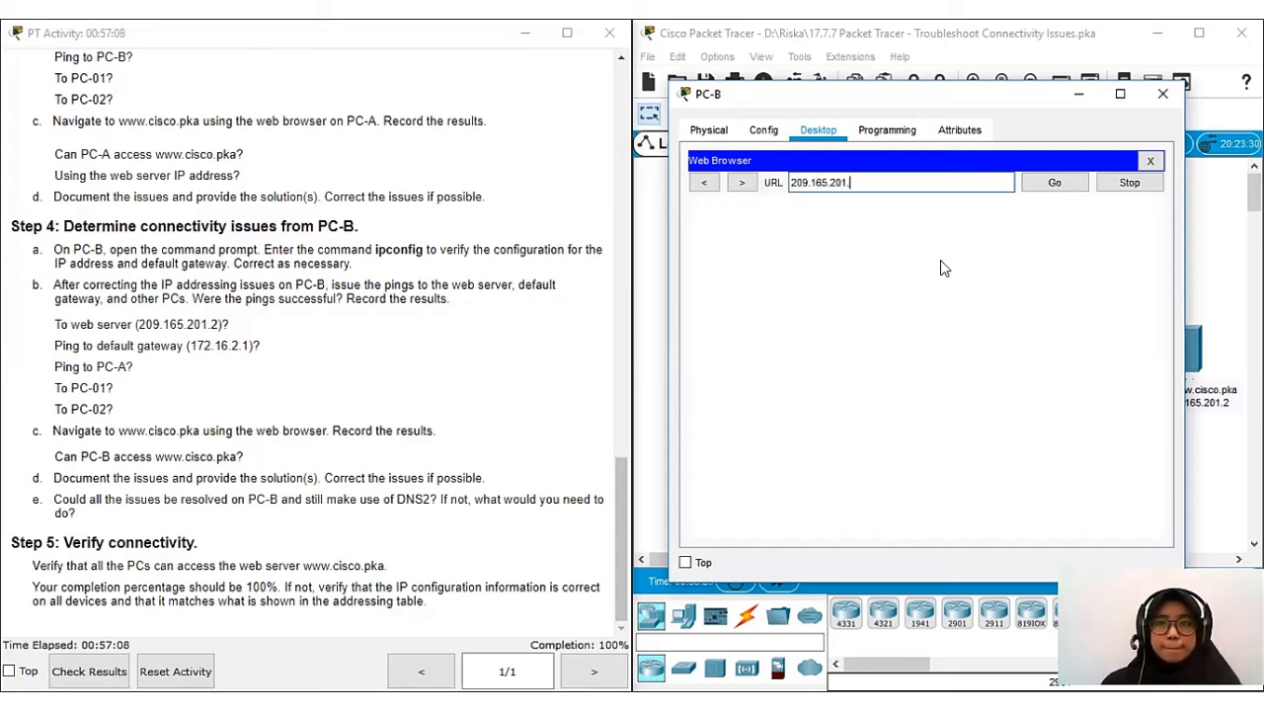
{"action": "type", "text": "2"}
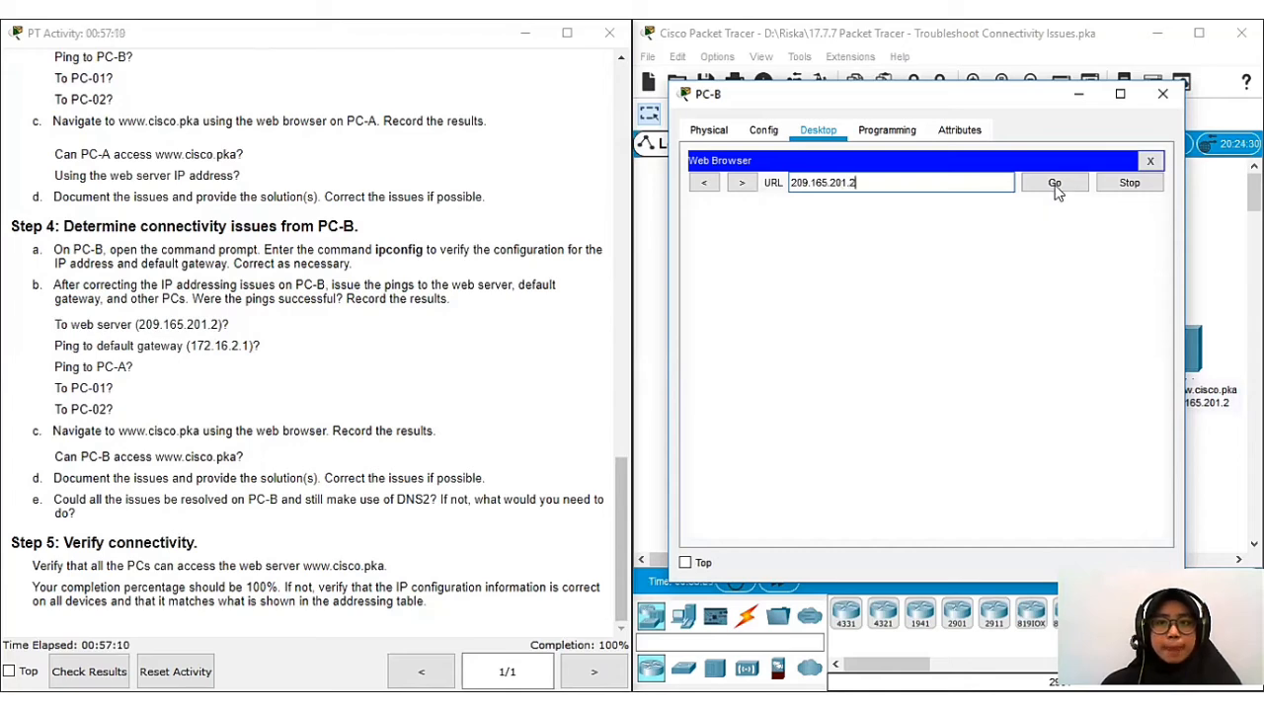
{"action": "left_click", "coordinate": [1055, 186]}
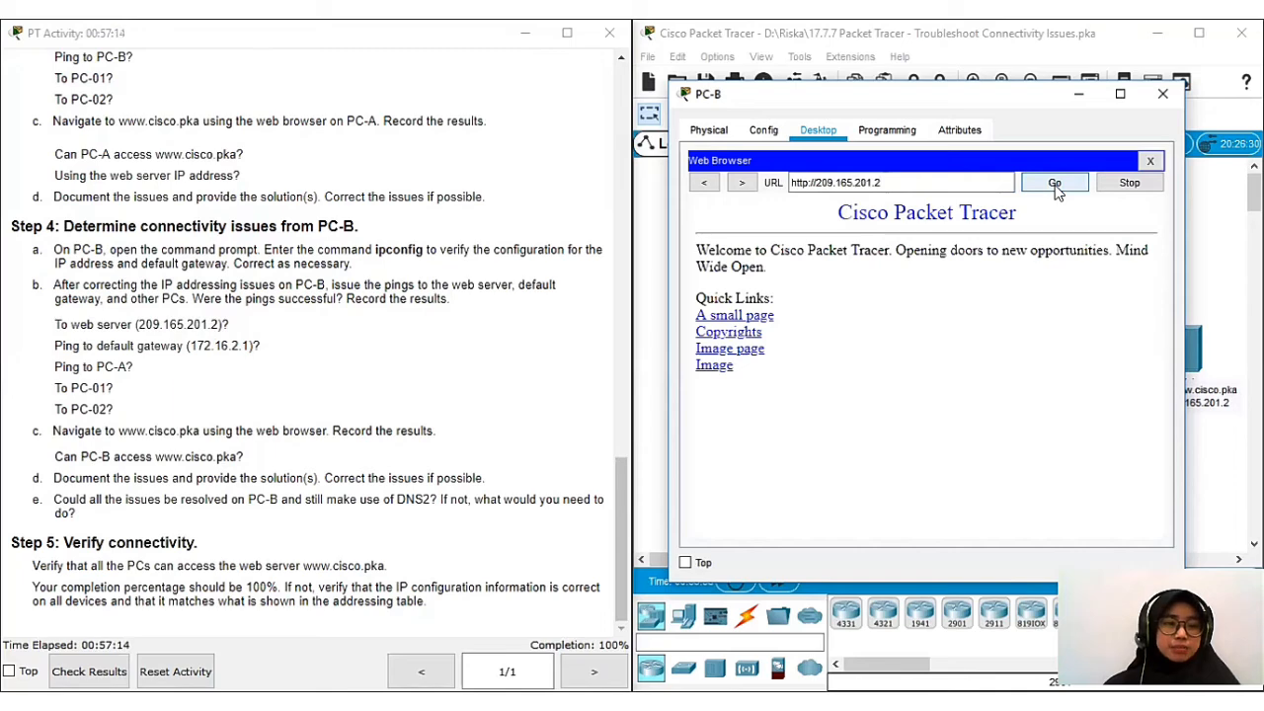
{"action": "left_click", "coordinate": [1079, 99]}
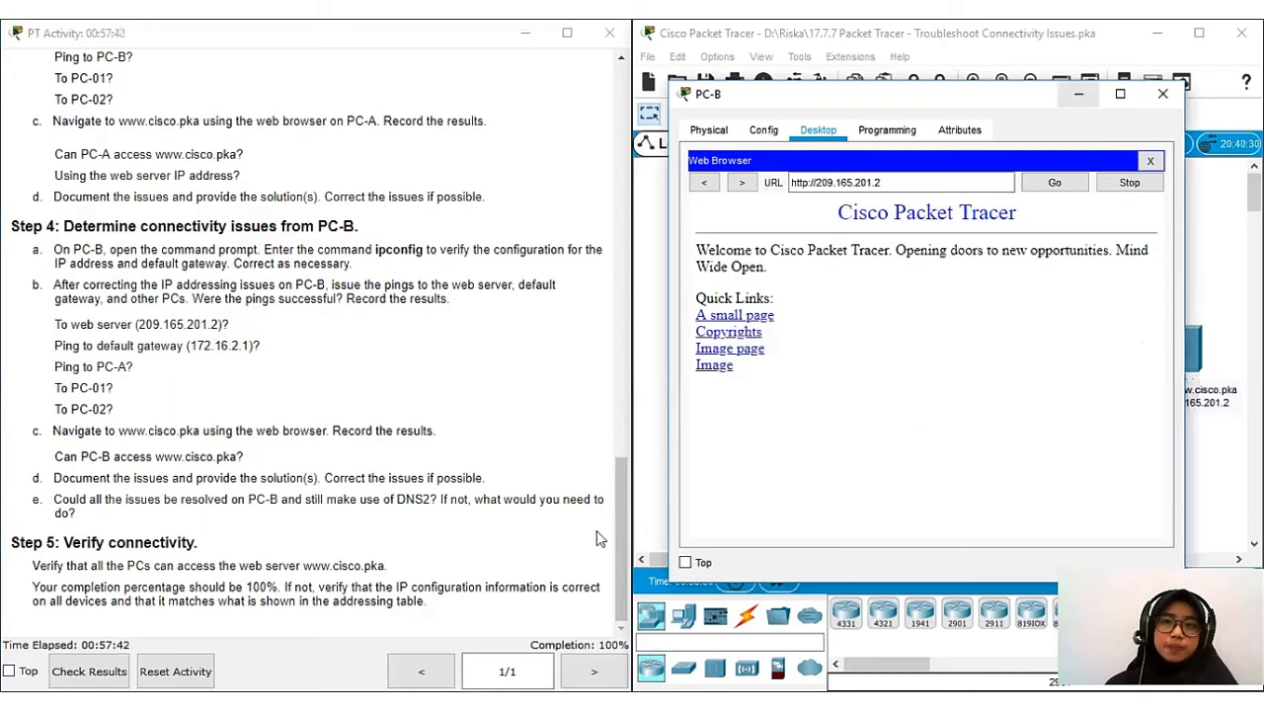
Step: Compare the IPv4 DNS server in PC-B's IP Configuration with the DNS entries in the activity's Addressing Table
{"action": "left_click", "coordinate": [1152, 162]}
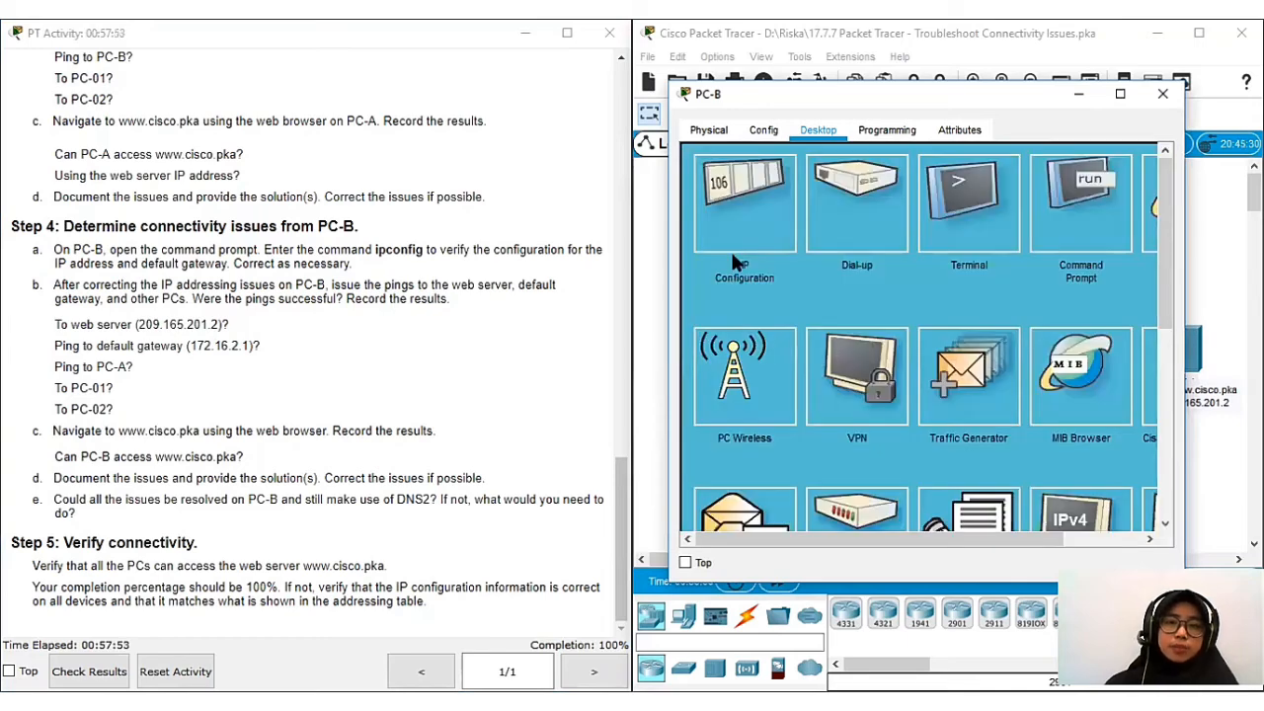
{"action": "left_click", "coordinate": [739, 187]}
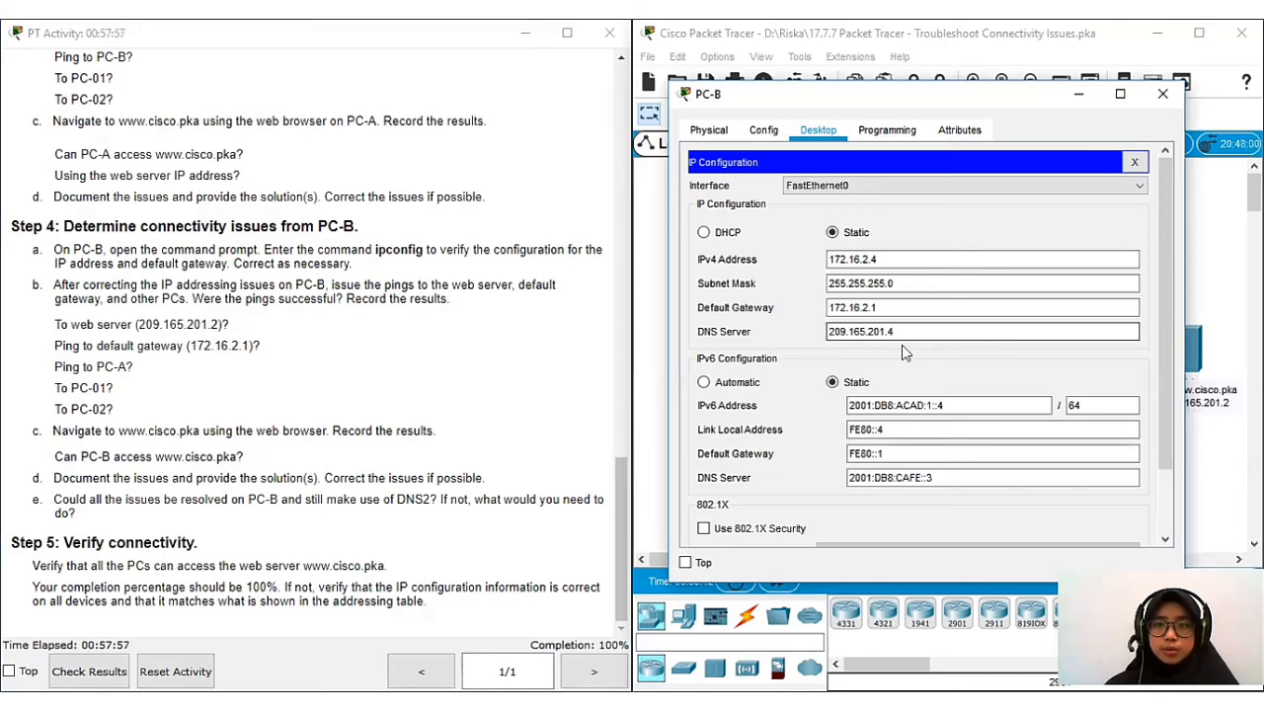
{"action": "left_click_drag", "start_coordinate": [897, 335], "coordinate": [837, 338]}
{"action": "left_click", "coordinate": [837, 339]}
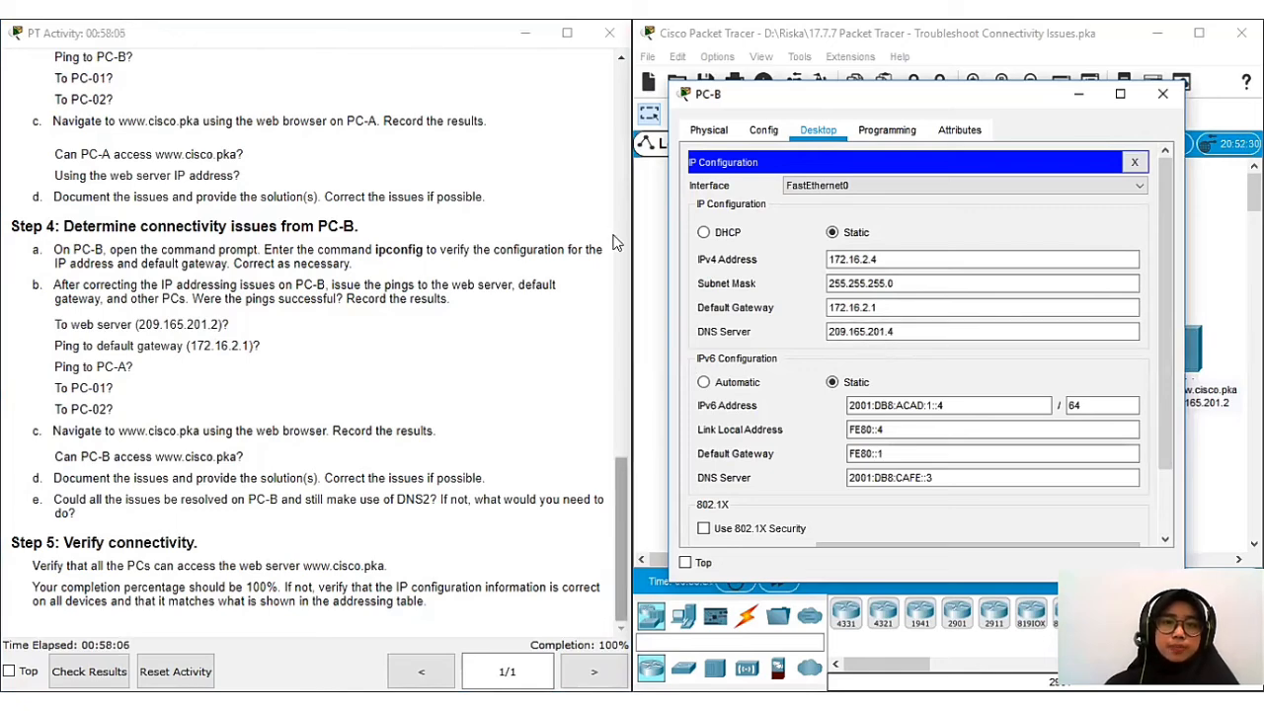
{"action": "scroll", "coordinate": [618, 116], "scroll_direction": "up", "scroll_amount": 20}
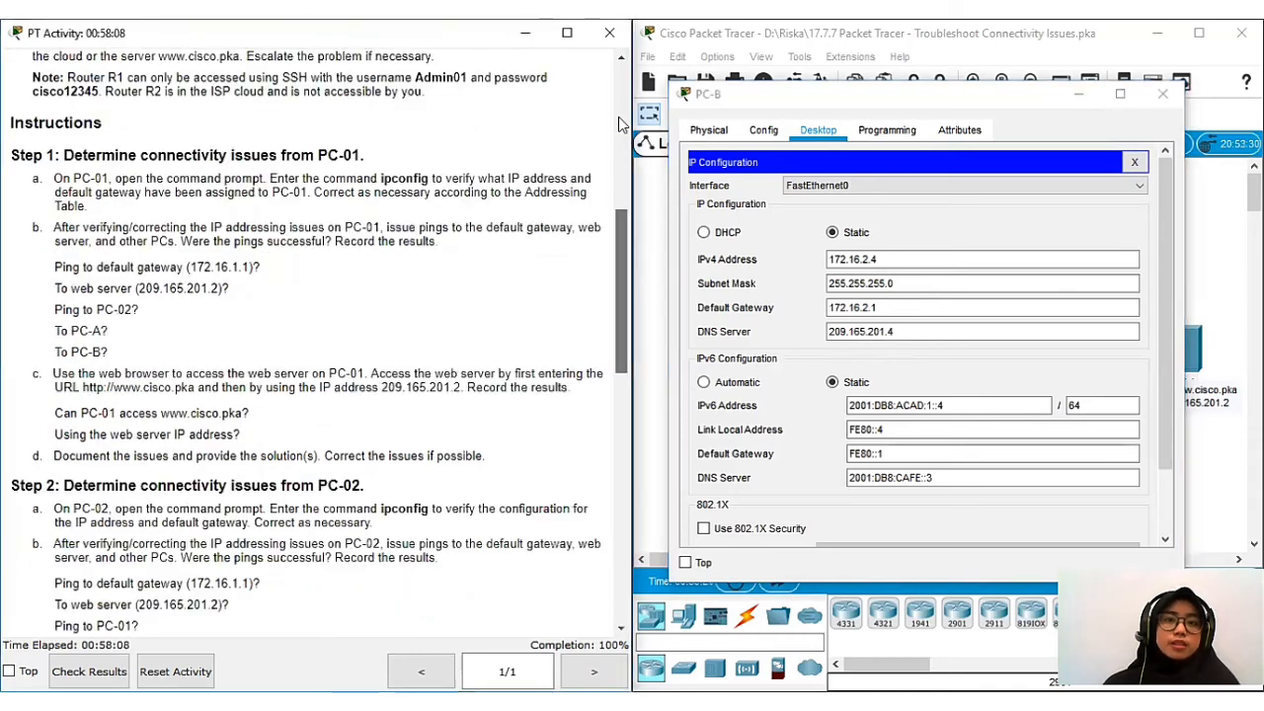
{"action": "scroll", "coordinate": [190, 315], "scroll_direction": "up", "scroll_amount": 2}
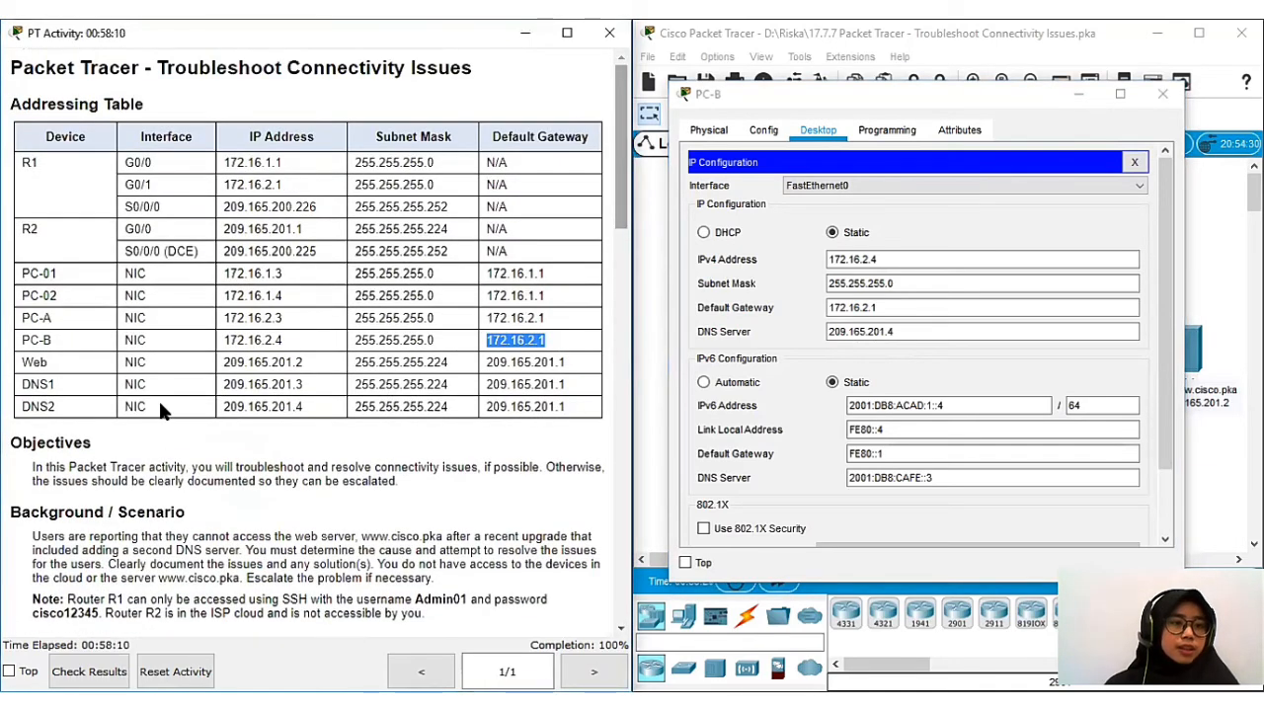
{"action": "left_click", "coordinate": [1079, 94]}
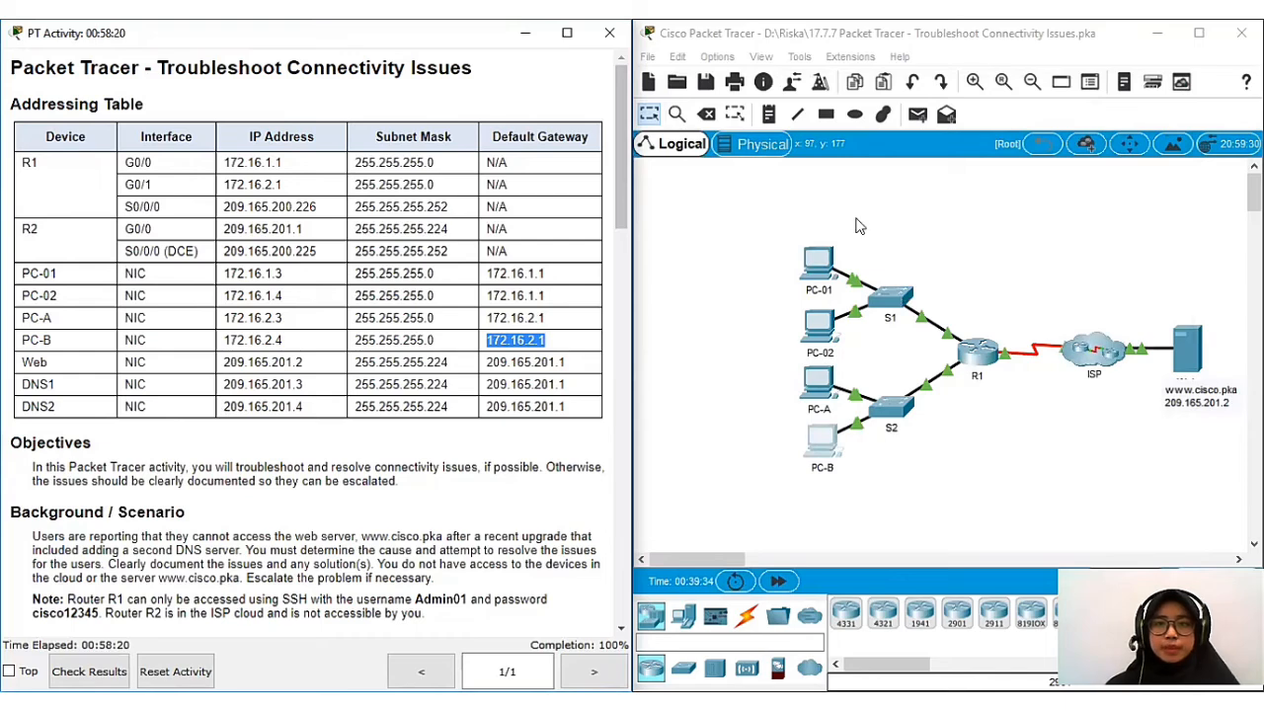
Step: Compare the IPv4 DNS server in PC-01's IP Configuration with the DNS1 address in the Addressing Table
{"action": "left_click", "coordinate": [818, 262]}
{"action": "left_click", "coordinate": [752, 205]}
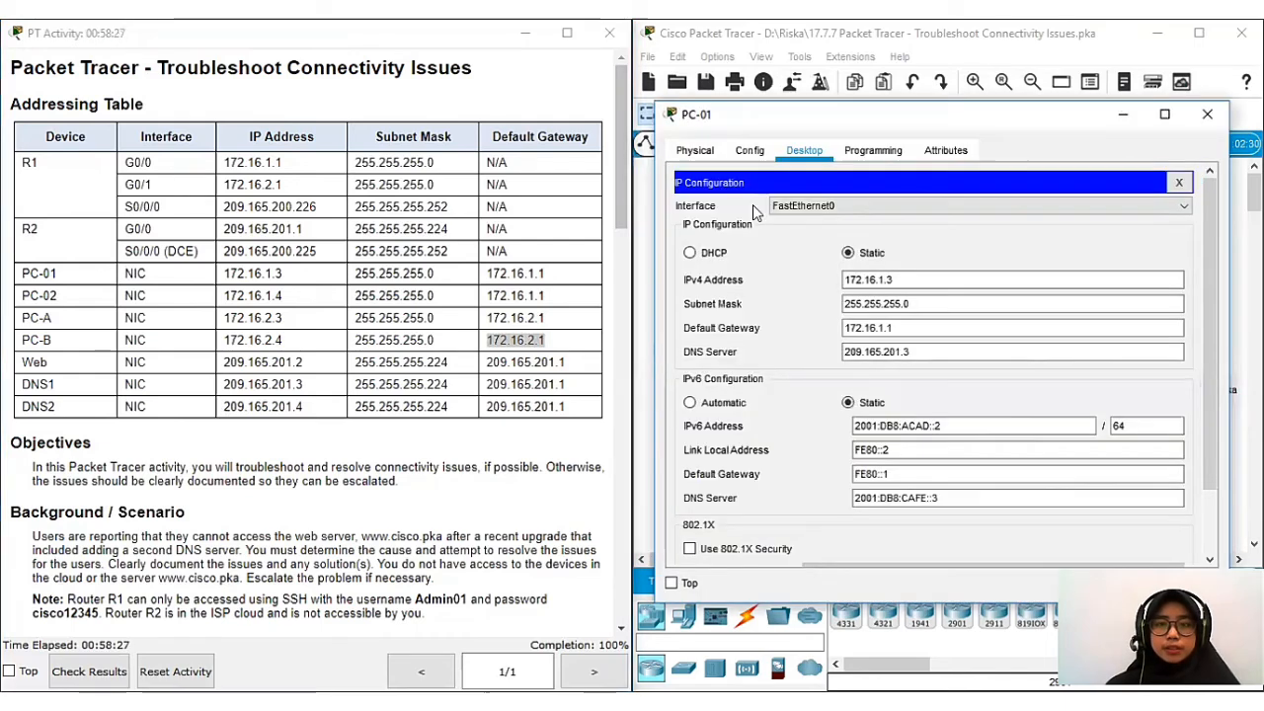
{"action": "left_click", "coordinate": [912, 351]}
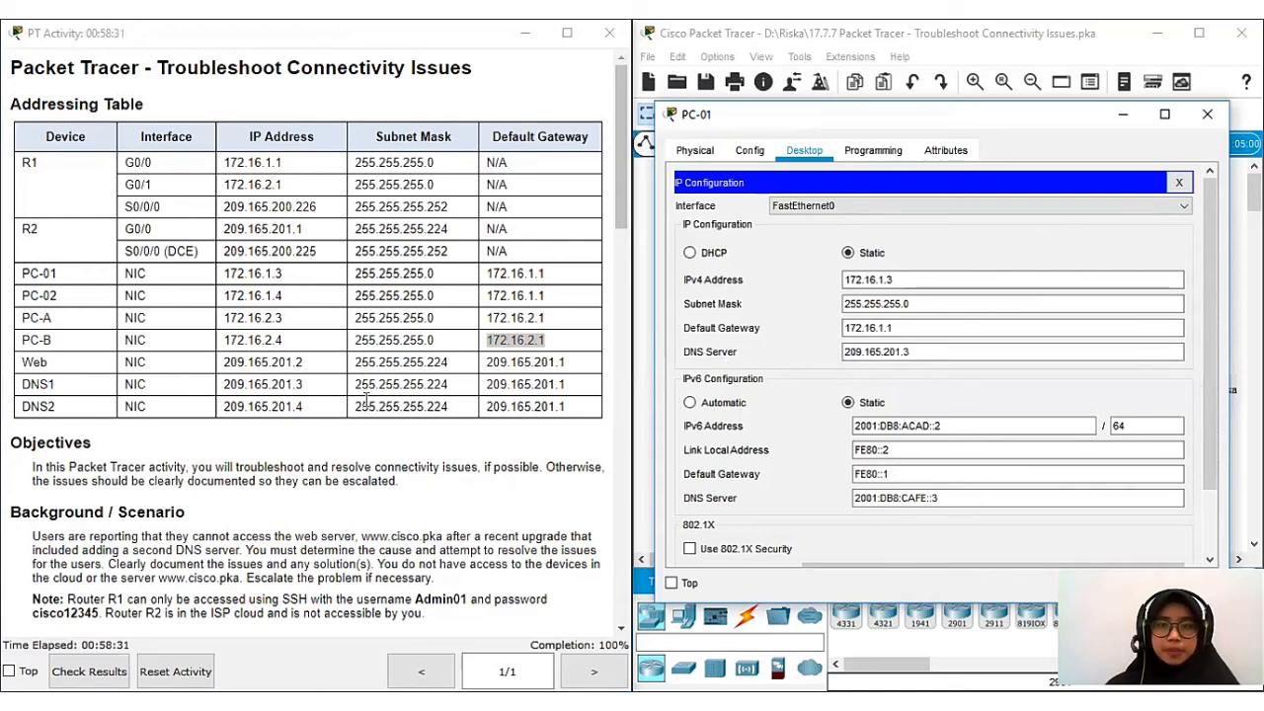
{"action": "double_click", "coordinate": [261, 384]}
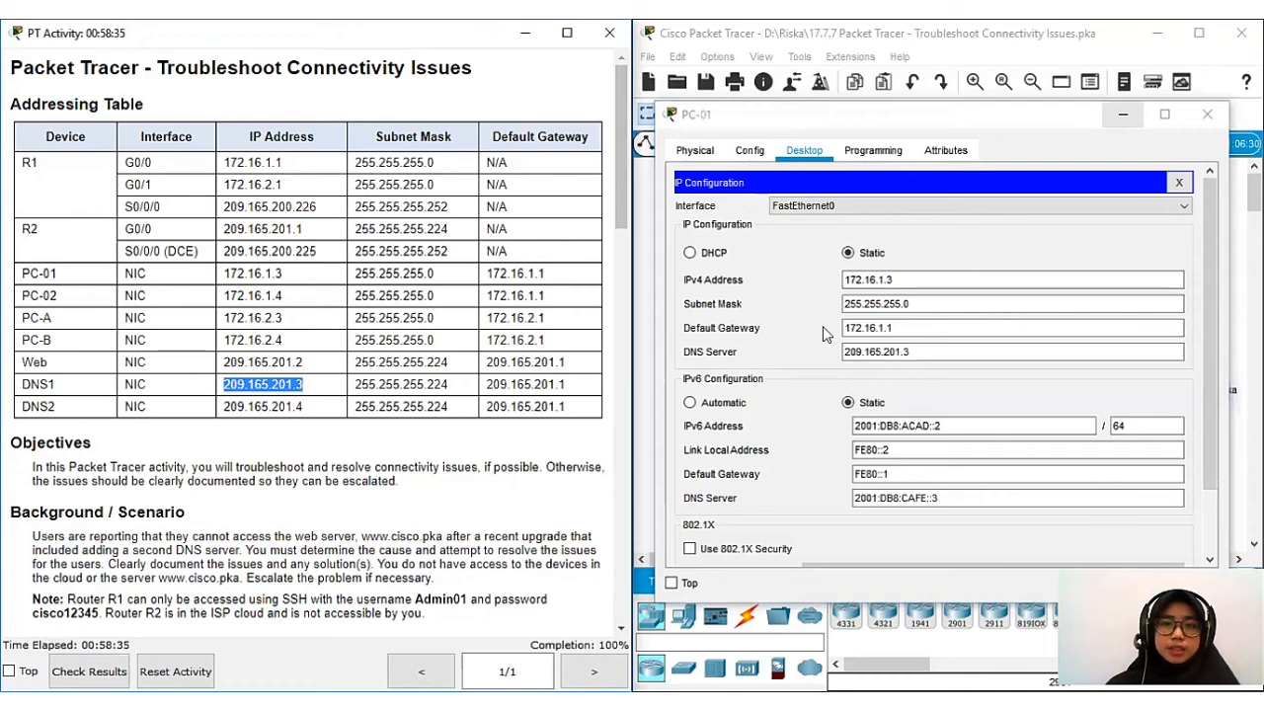
{"action": "left_click", "coordinate": [1123, 115]}
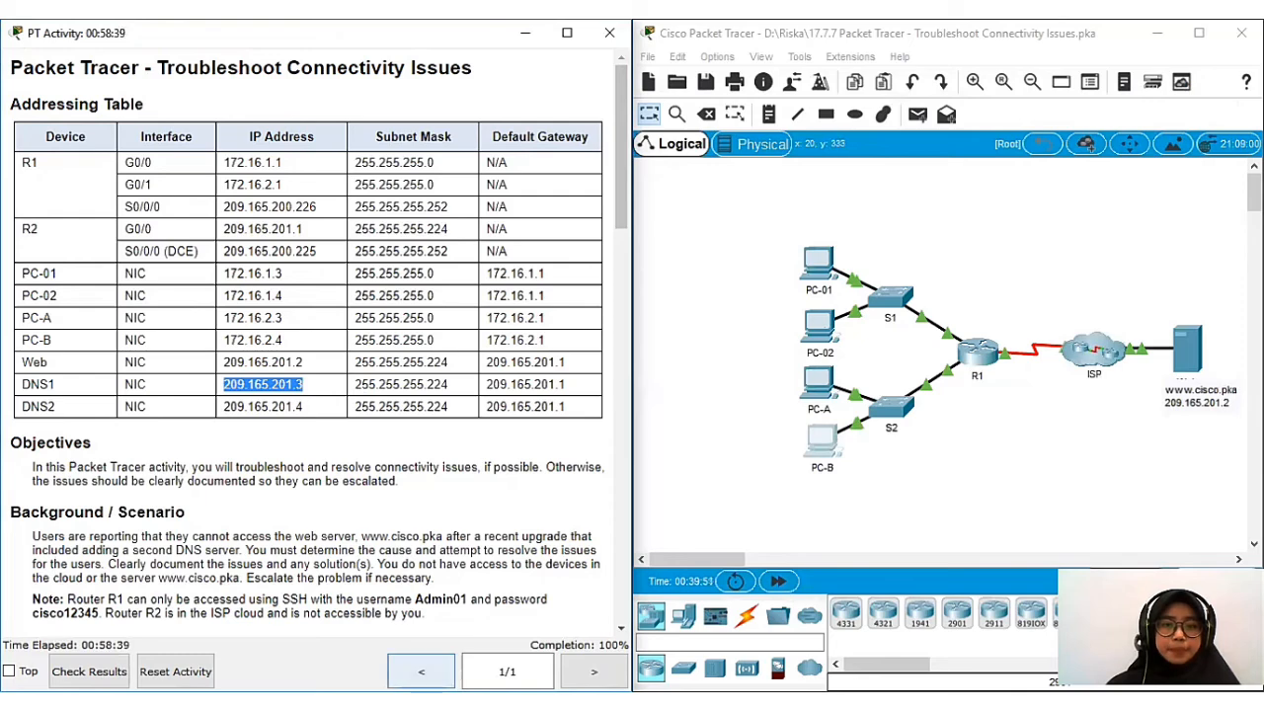
Step: Check the IPv4 DNS server in PC-02's IP Configuration against the DNS1 address in the Addressing Table
{"action": "left_click", "coordinate": [820, 326]}
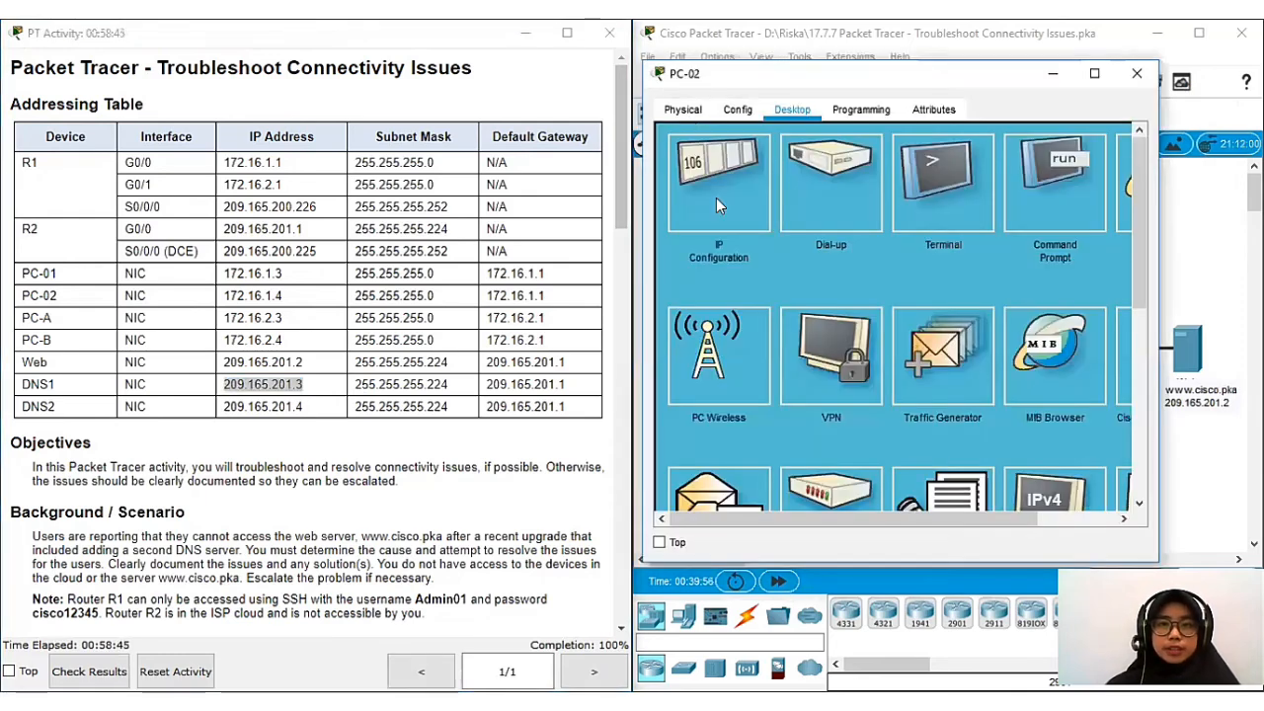
{"action": "left_click", "coordinate": [719, 197]}
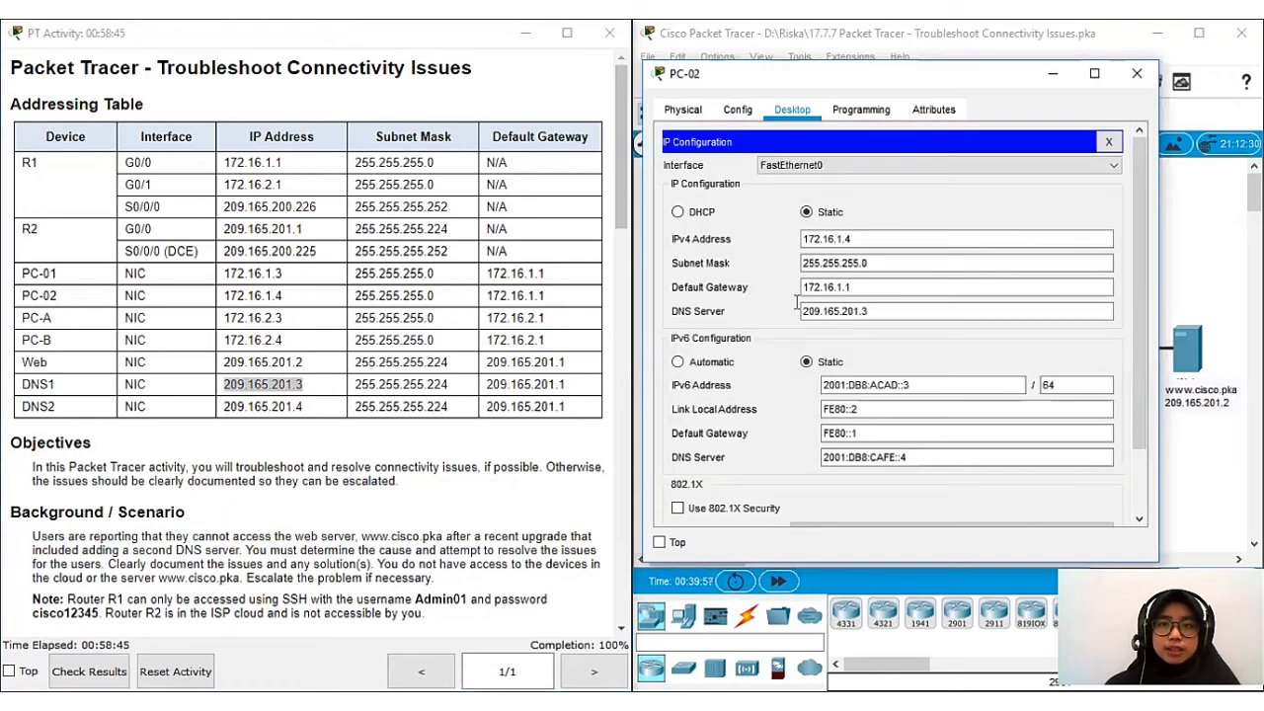
{"action": "left_click_drag", "start_coordinate": [873, 311], "coordinate": [765, 301]}
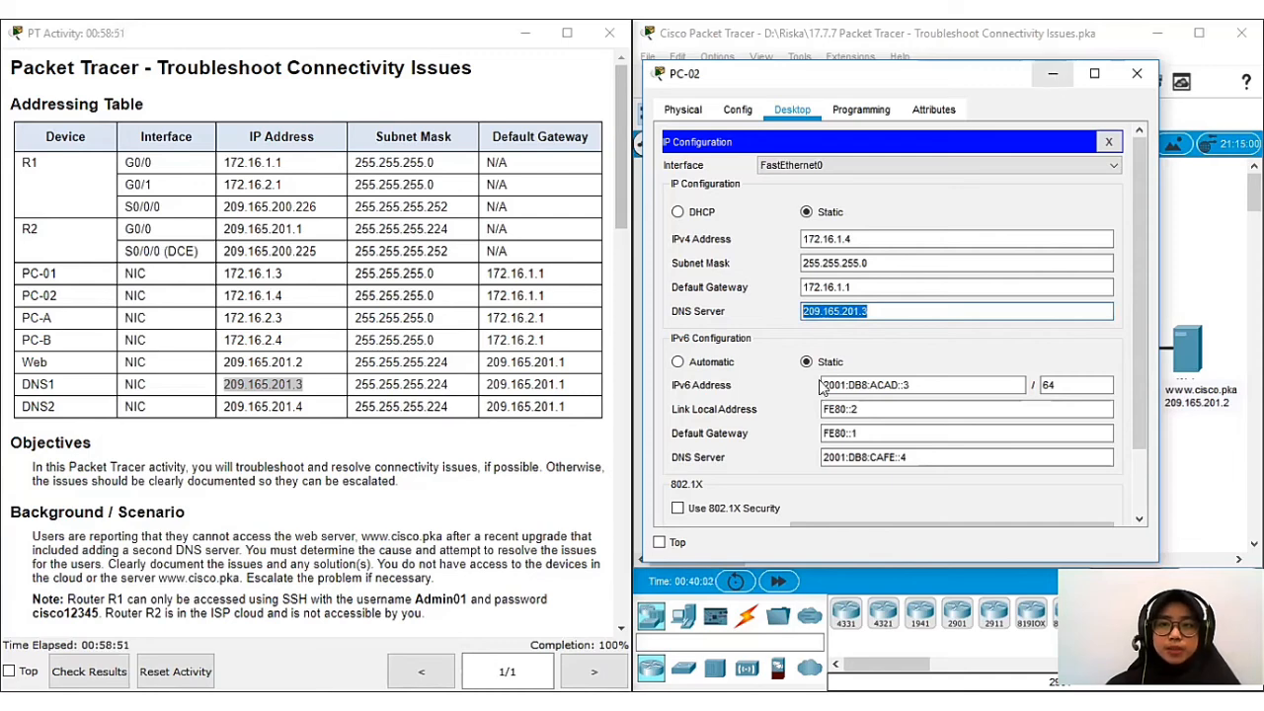
{"action": "left_click", "coordinate": [484, 637]}
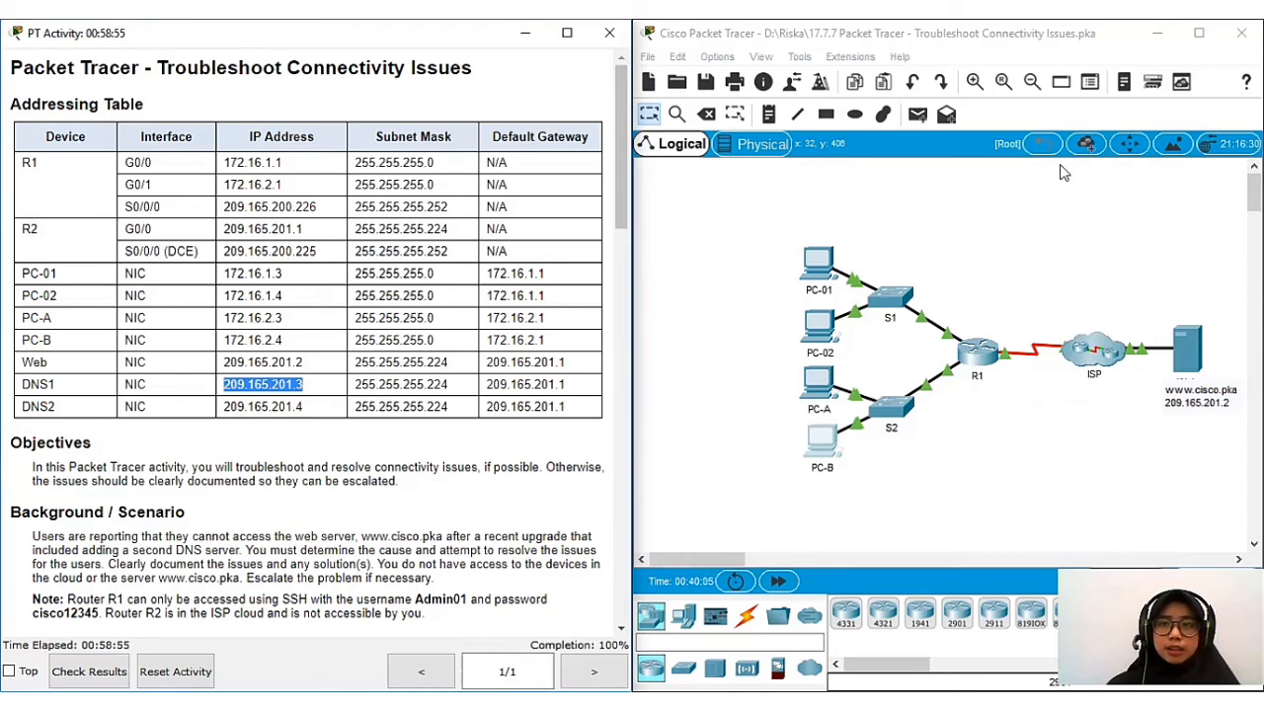
Step: Check the IPv4 DNS server in PC-A's IP Configuration against the DNS1 address in the Addressing Table
{"action": "left_click", "coordinate": [818, 383]}
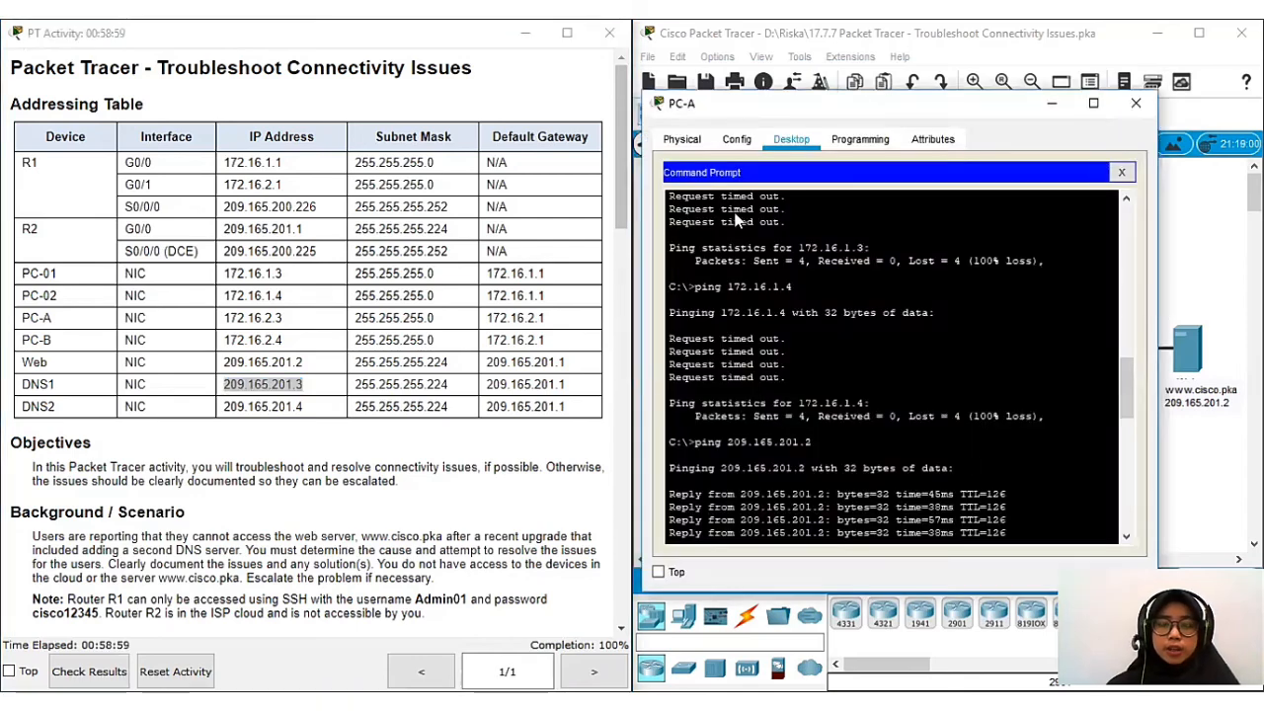
{"action": "left_click", "coordinate": [736, 227]}
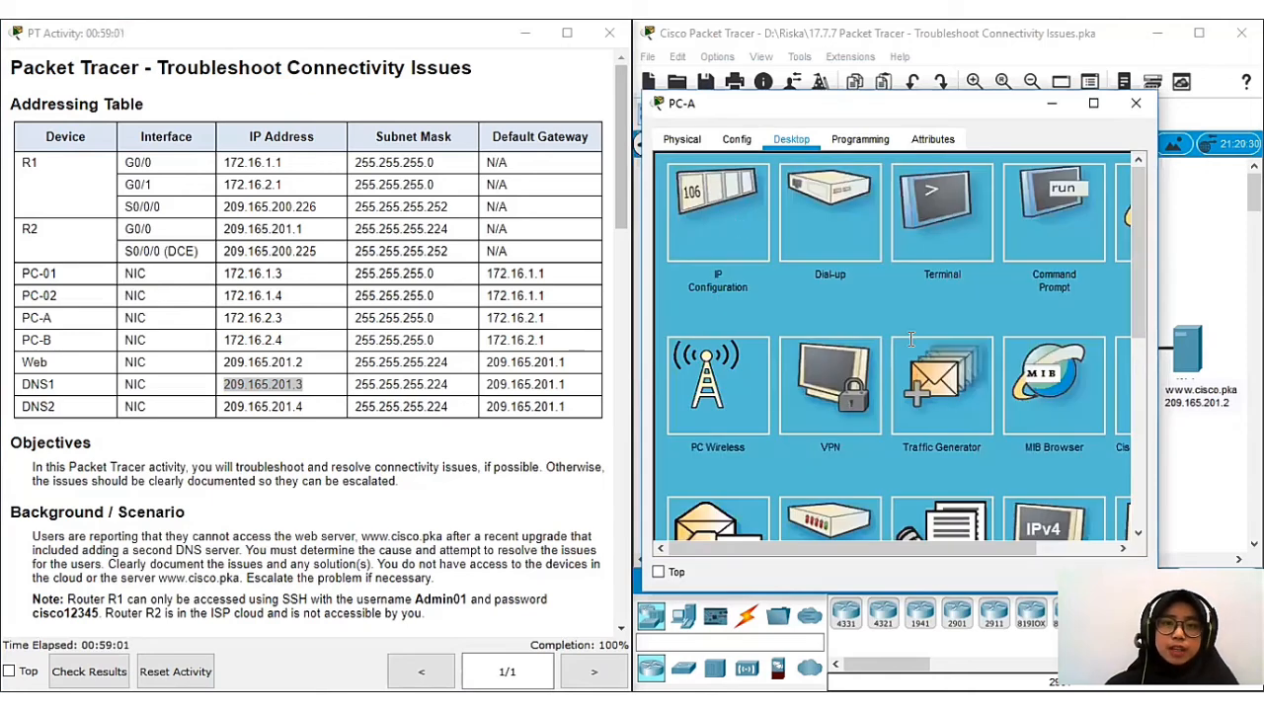
{"action": "double_click", "coordinate": [834, 340]}
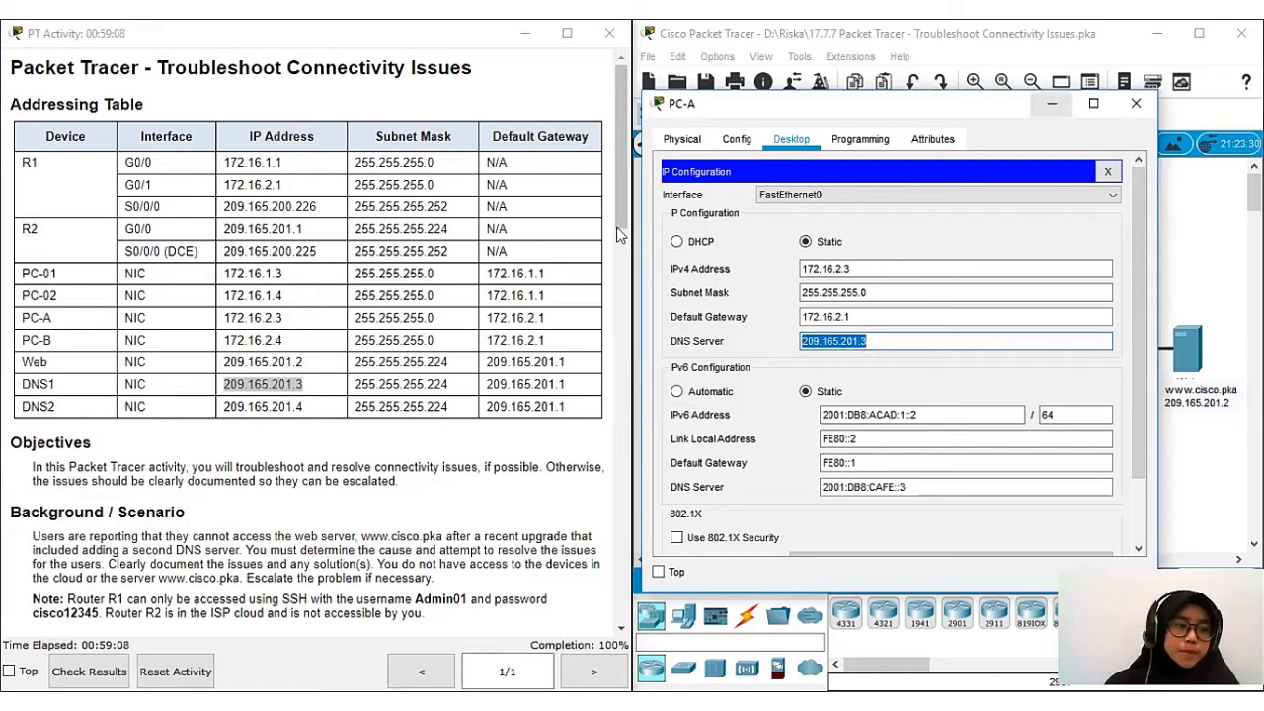
Step: Review the activity instructions down to the DNS2 question in Step 4 and the Step 5 connectivity verification, and deselect PC-B in the topology
{"action": "left_click", "coordinate": [621, 316]}
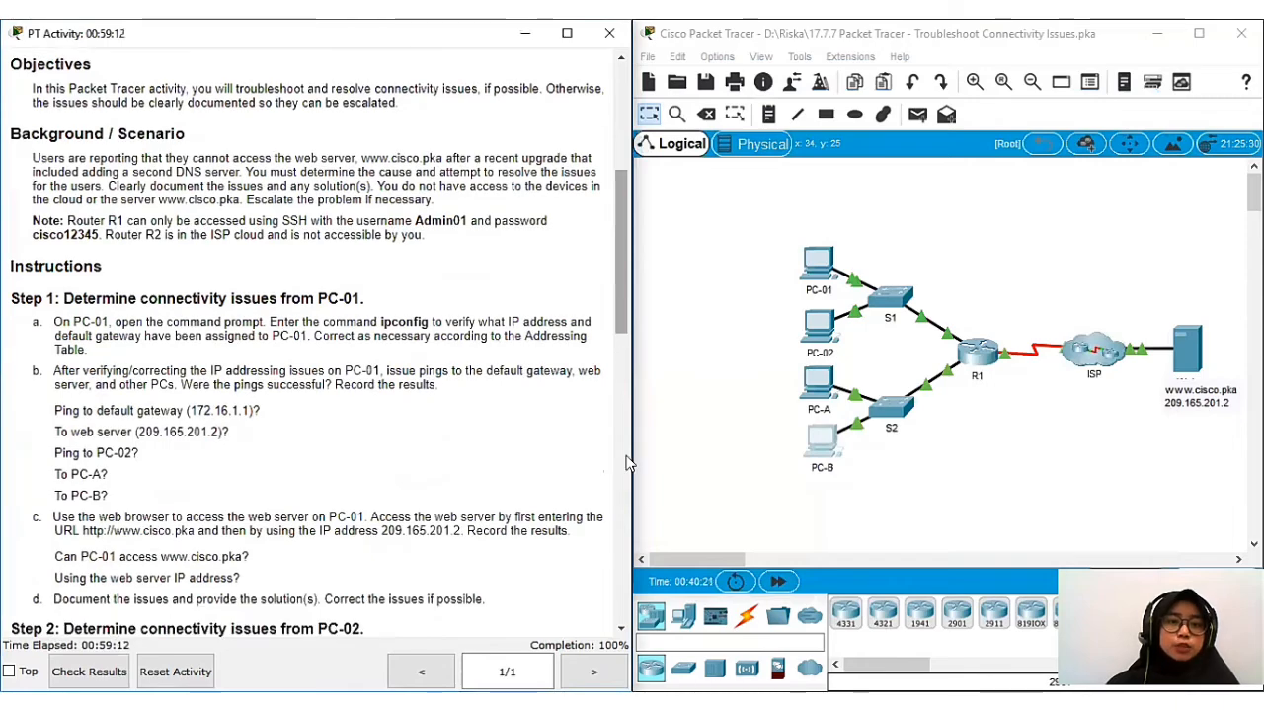
{"action": "left_click", "coordinate": [625, 459]}
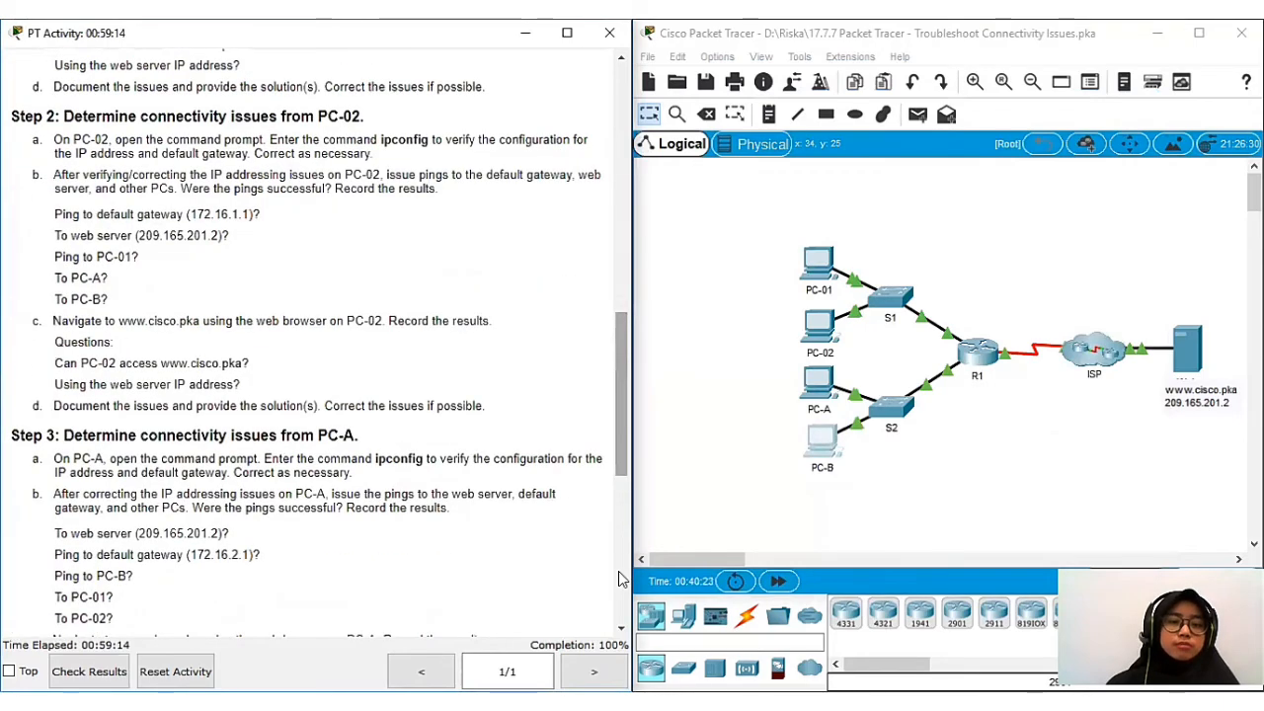
{"action": "left_click", "coordinate": [620, 579]}
{"action": "left_click", "coordinate": [622, 604]}
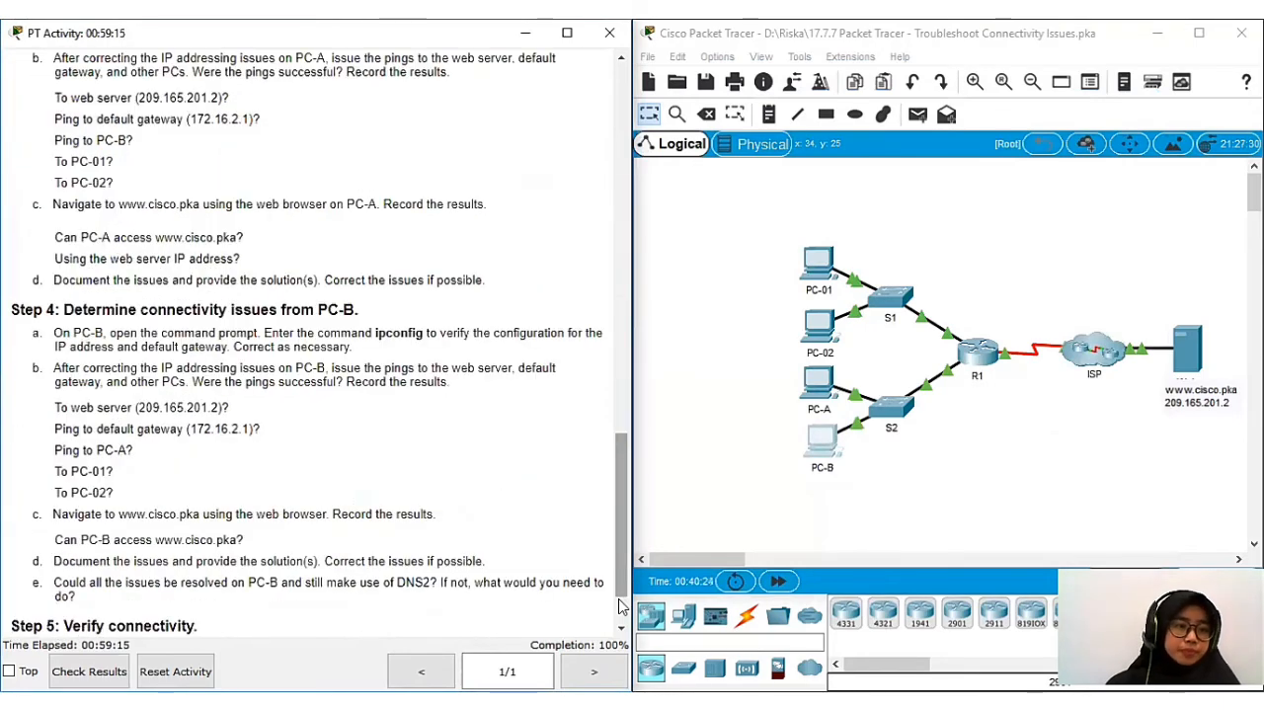
{"action": "left_click", "coordinate": [622, 604]}
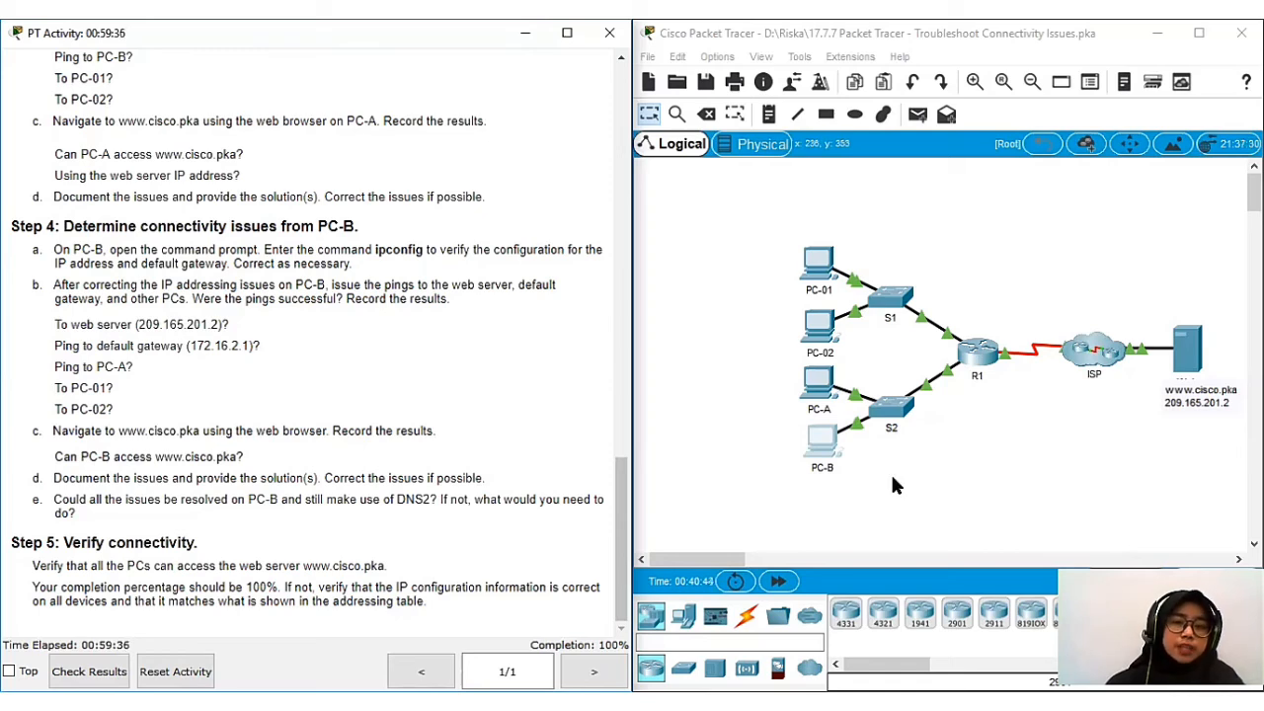
{"action": "left_click", "coordinate": [760, 485]}
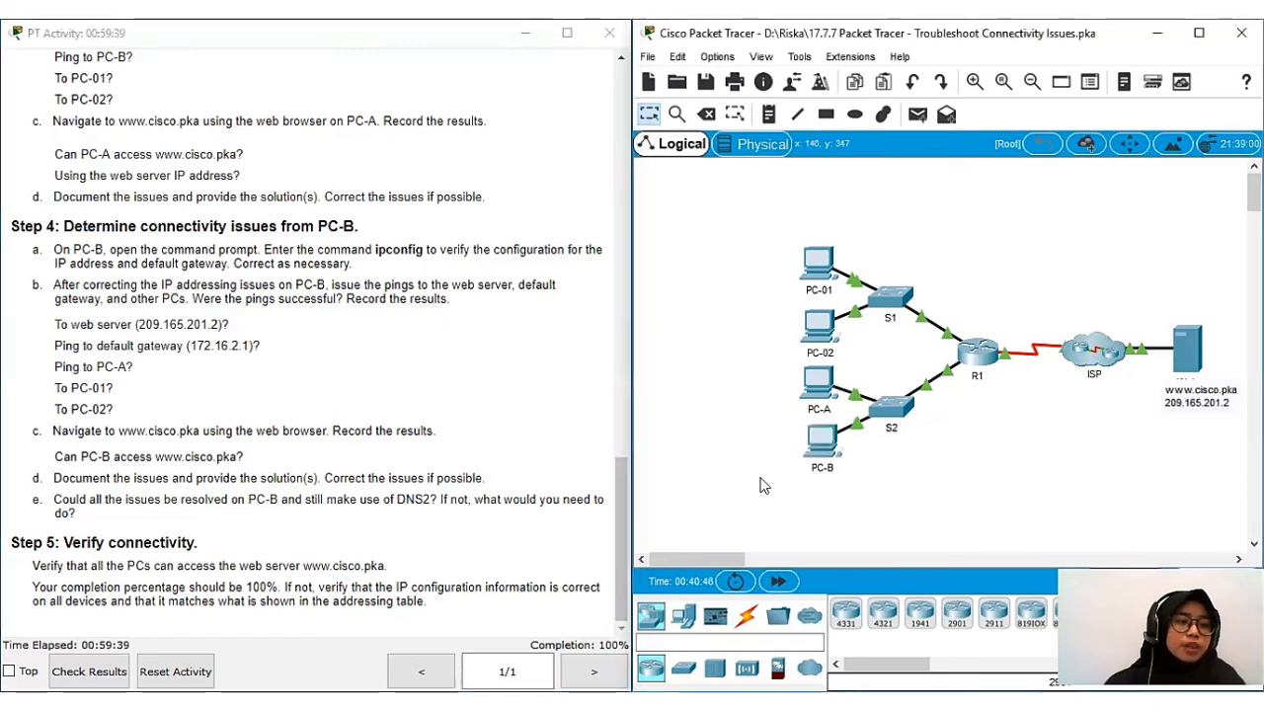